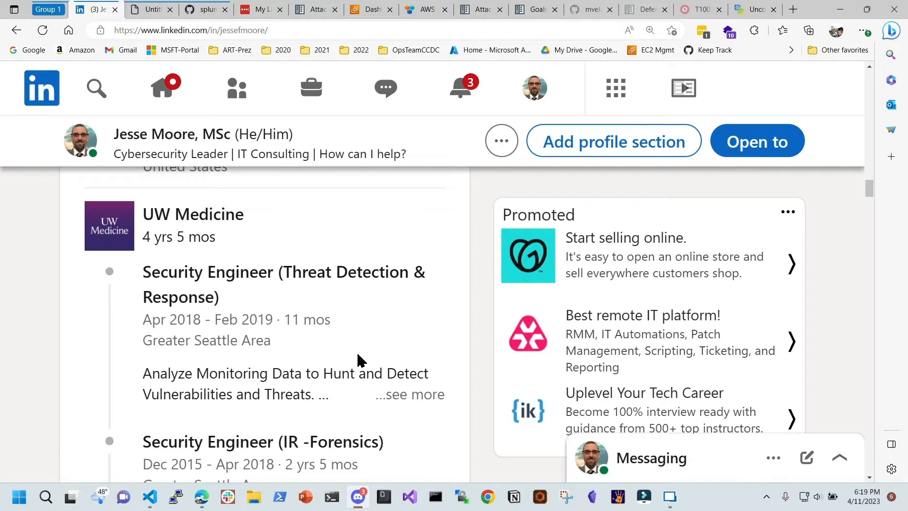
# Close the LinkedIn profile tab and switch to the splunk/attack_range GitHub repository
pyautogui.scroll(4, 357, 360)
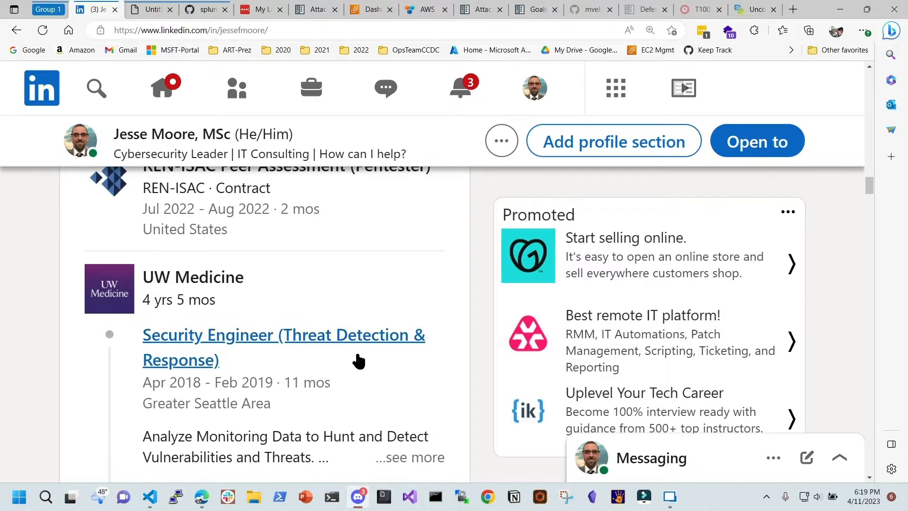
pyautogui.scroll(1, 358, 354)
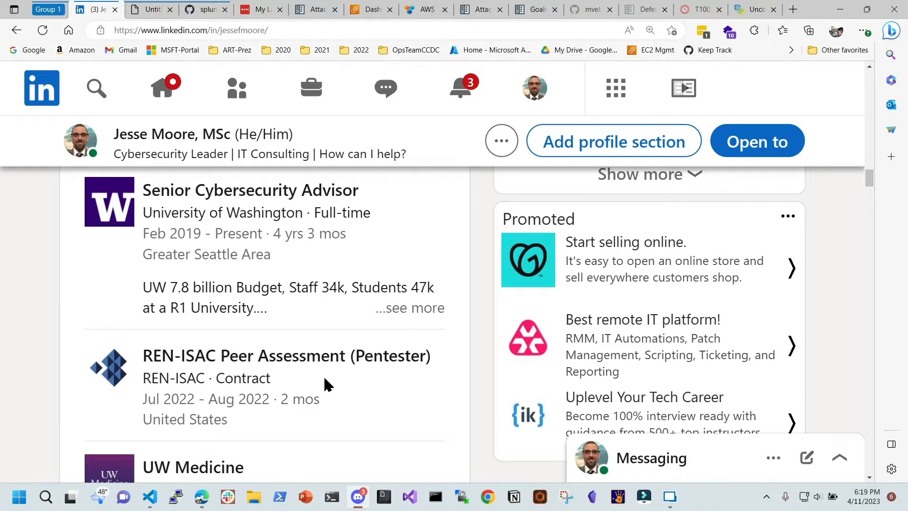
pyautogui.click(116, 9)
pyautogui.click(145, 11)
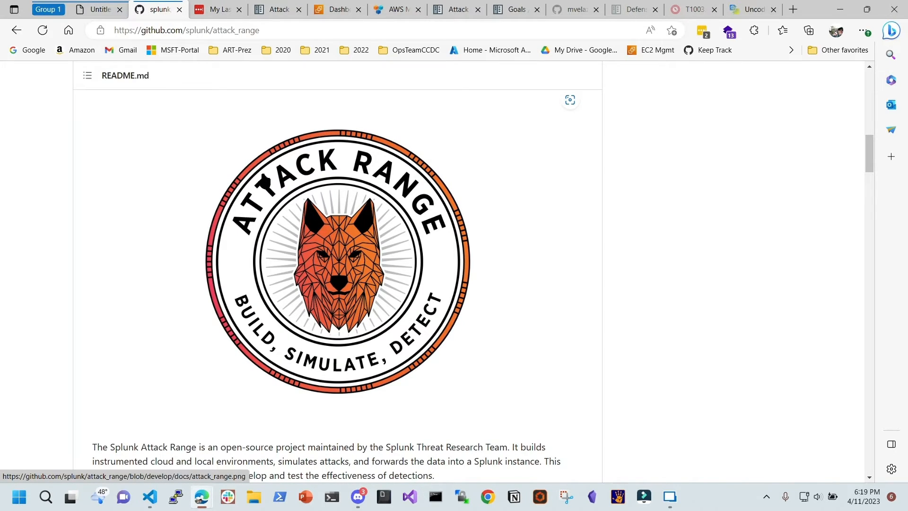
# Copy the attack_range repository's web address from the address bar
pyautogui.click(235, 31)
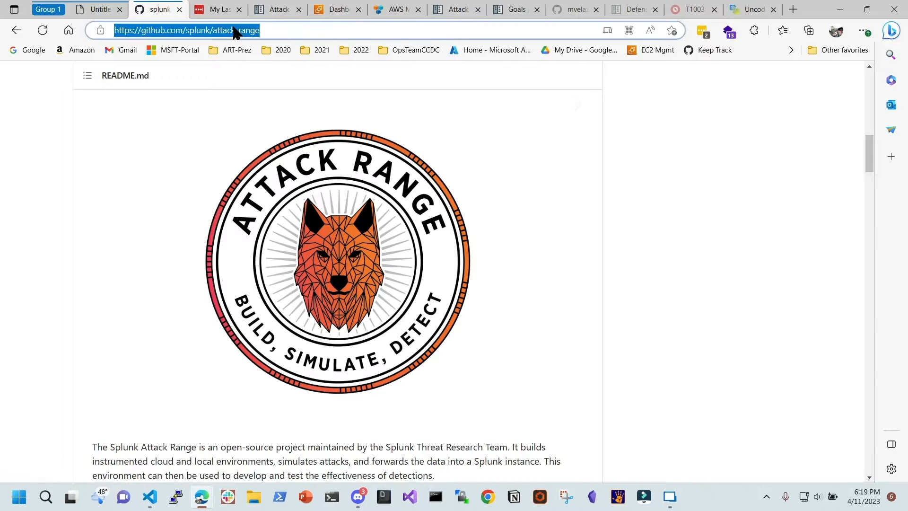
pyautogui.rightClick(235, 31)
pyautogui.click(273, 158)
pyautogui.hotkey('alt', 'Tab')
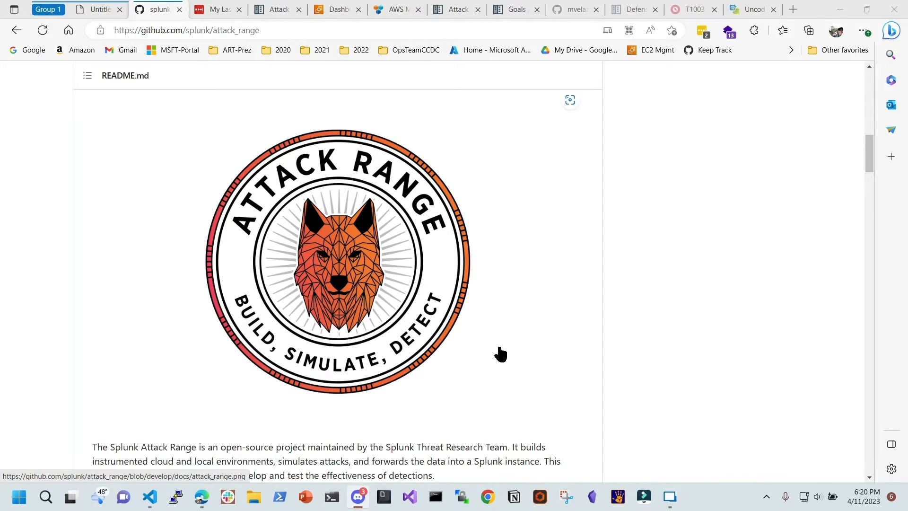
pyautogui.scroll(-5, 229, 294)
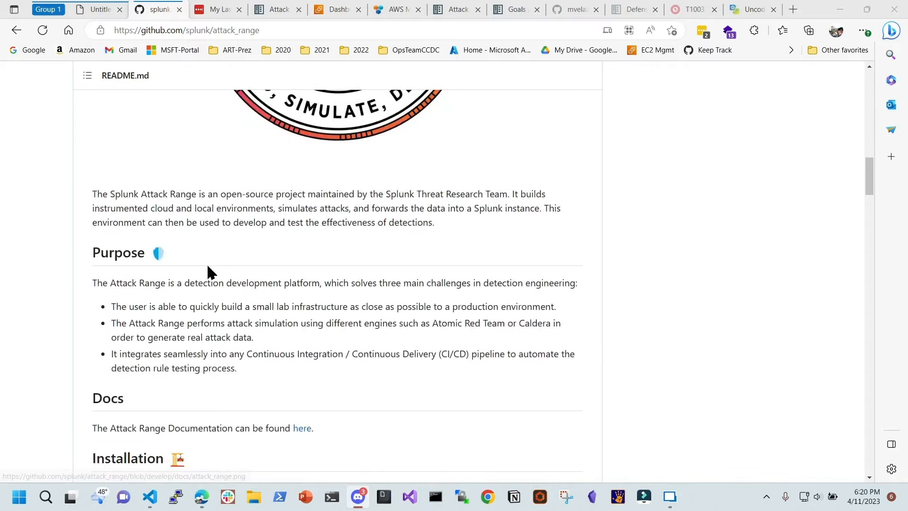
pyautogui.moveTo(91, 255); pyautogui.dragTo(141, 256)
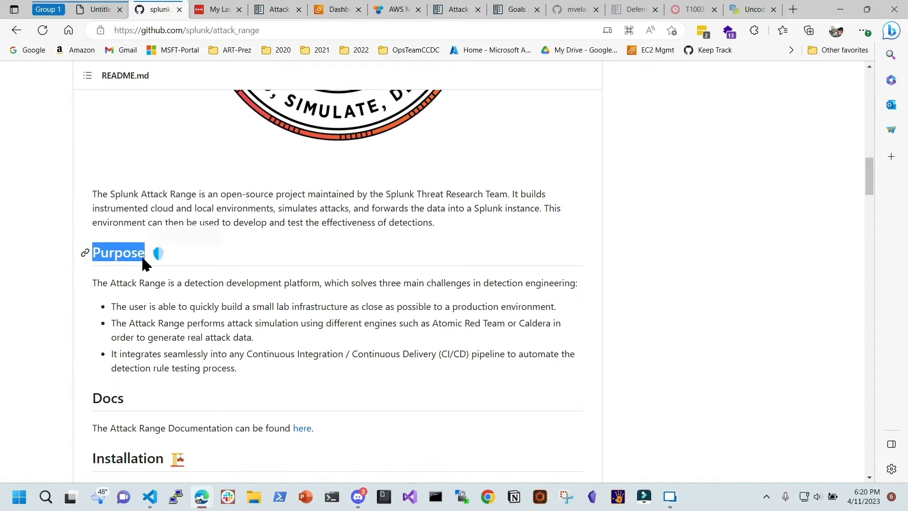
pyautogui.click(168, 312)
pyautogui.moveTo(114, 307); pyautogui.dragTo(259, 355)
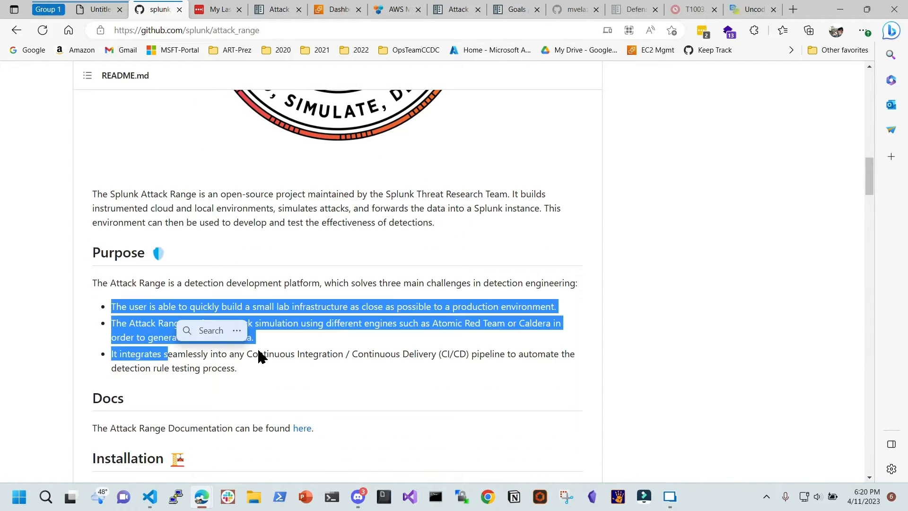
pyautogui.click(286, 329)
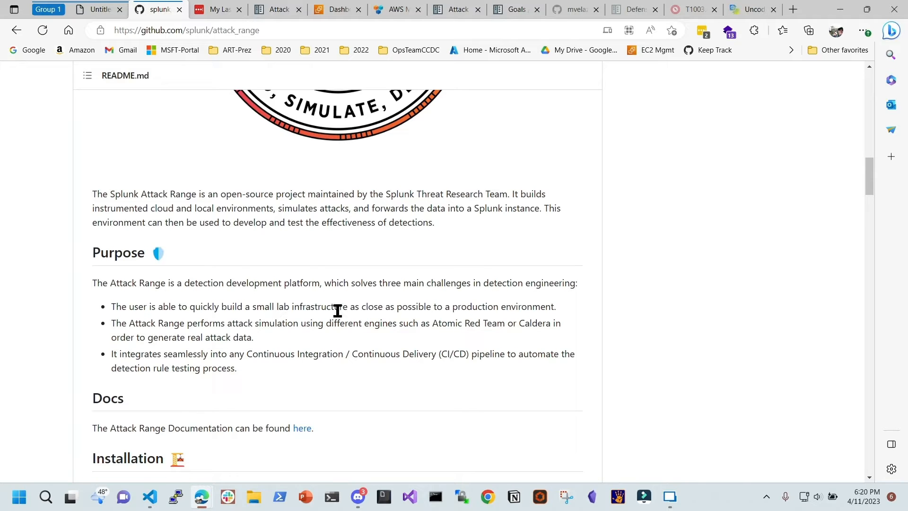
pyautogui.moveTo(348, 307); pyautogui.dragTo(189, 316)
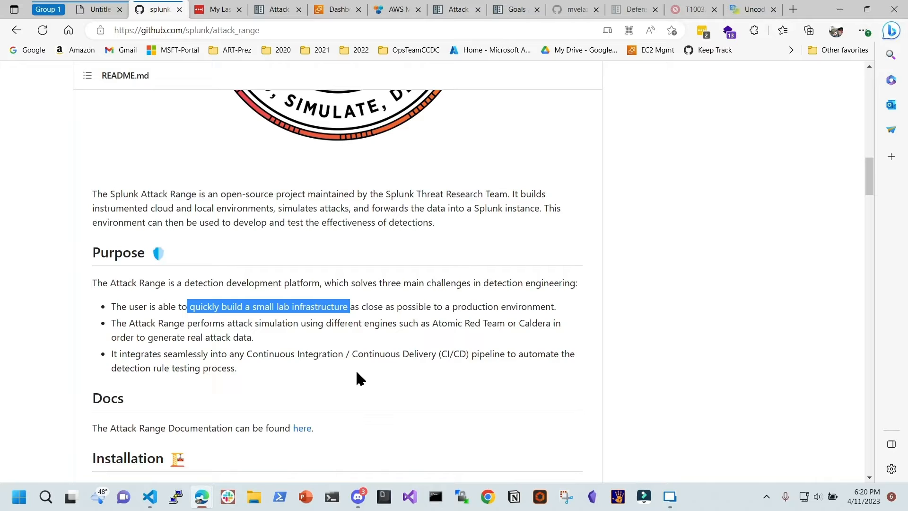
pyautogui.click(332, 342)
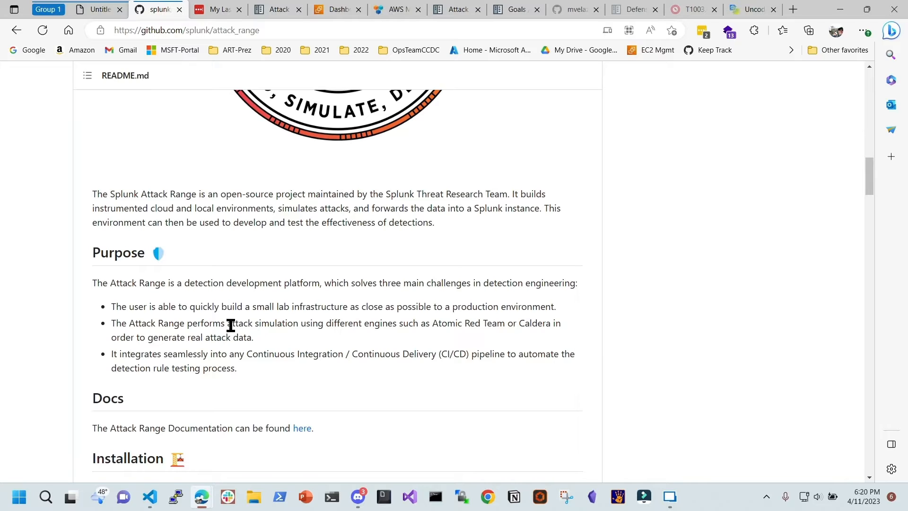
pyautogui.moveTo(230, 324); pyautogui.dragTo(302, 327)
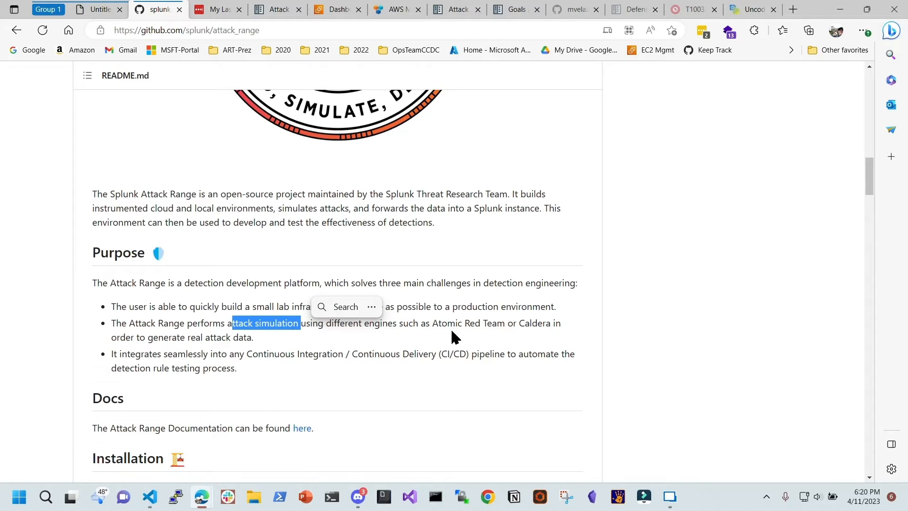
pyautogui.moveTo(433, 324); pyautogui.dragTo(548, 327)
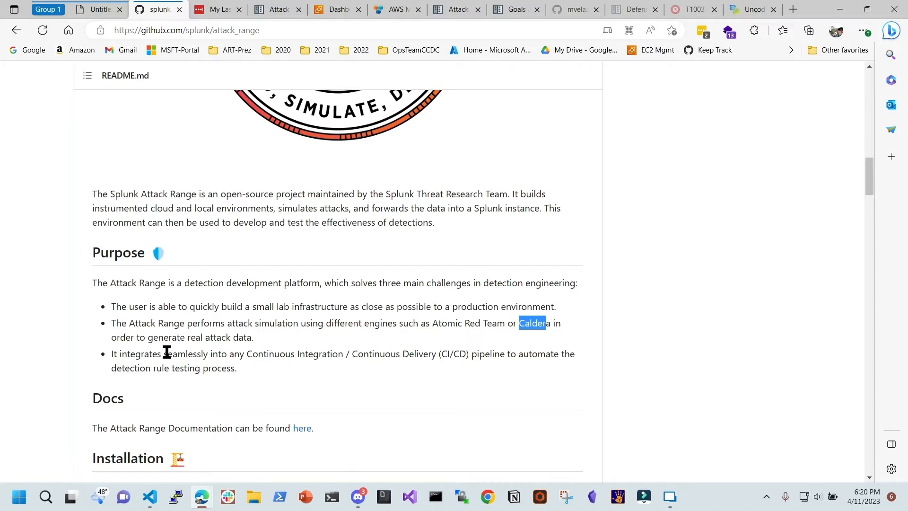
pyautogui.click(273, 336)
pyautogui.moveTo(273, 330); pyautogui.dragTo(269, 331)
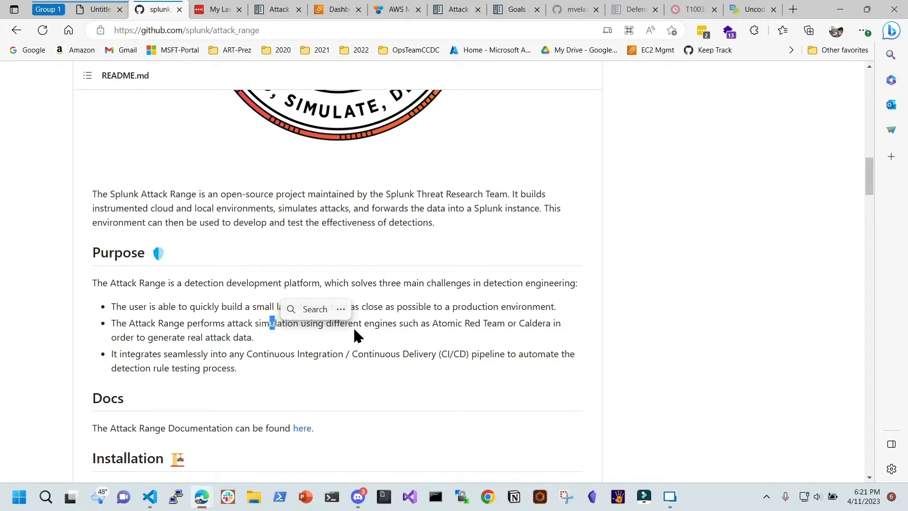
pyautogui.moveTo(300, 326); pyautogui.dragTo(221, 326)
pyautogui.click(279, 368)
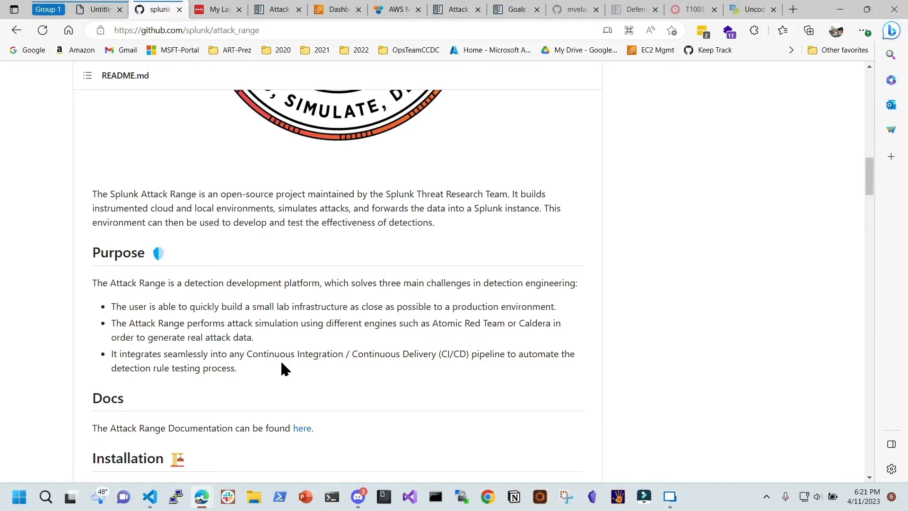
pyautogui.scroll(-1, 283, 368)
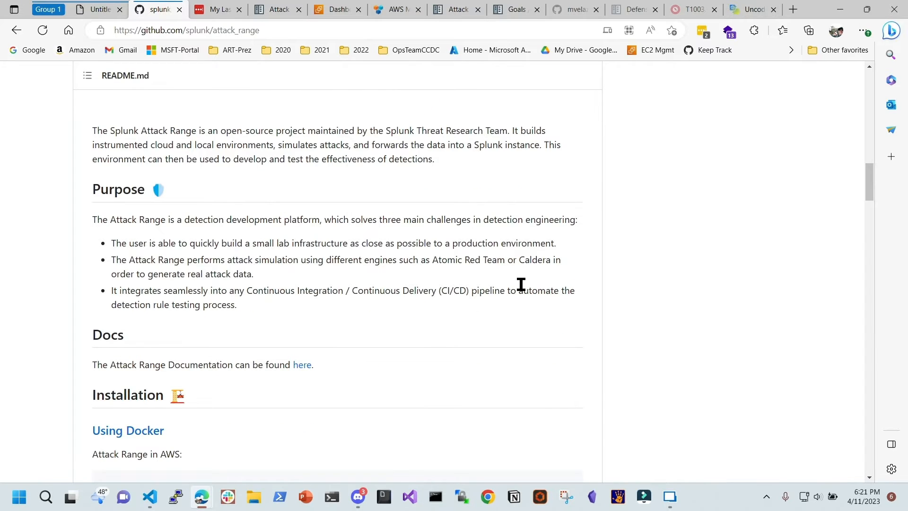
pyautogui.moveTo(110, 307); pyautogui.dragTo(184, 305)
pyautogui.scroll(1, 284, 310)
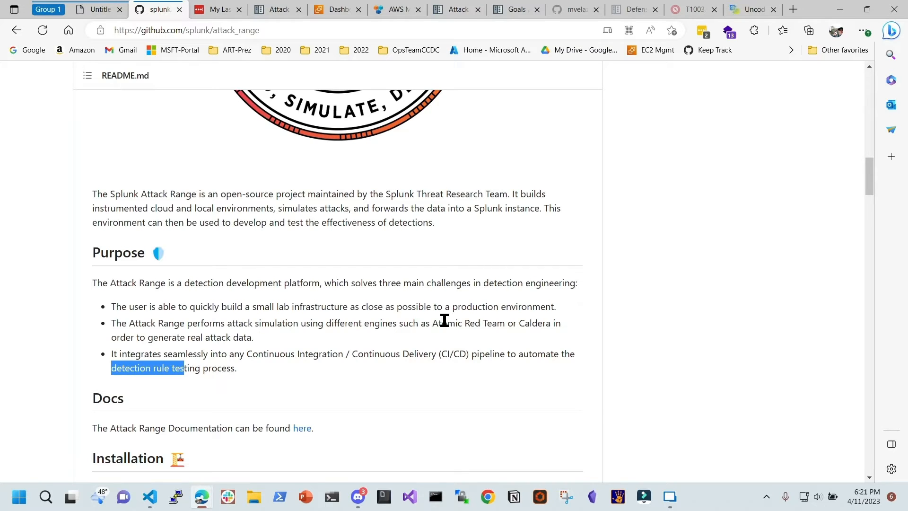
pyautogui.scroll(5, 445, 320)
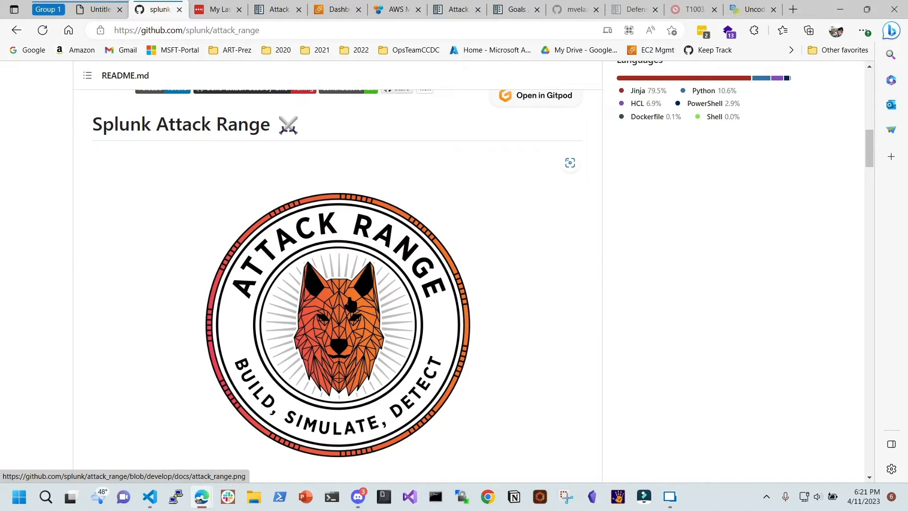
pyautogui.scroll(-4, 349, 302)
pyautogui.scroll(3, 351, 285)
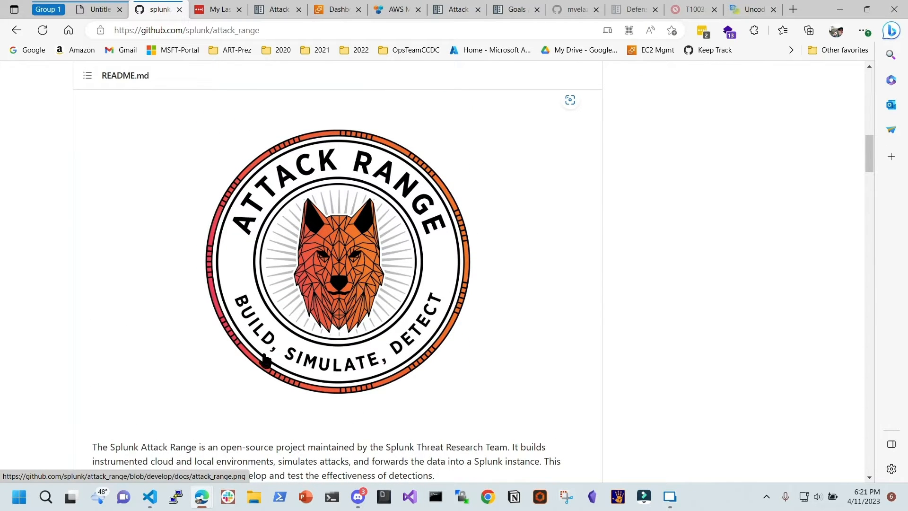
pyautogui.scroll(7, 265, 361)
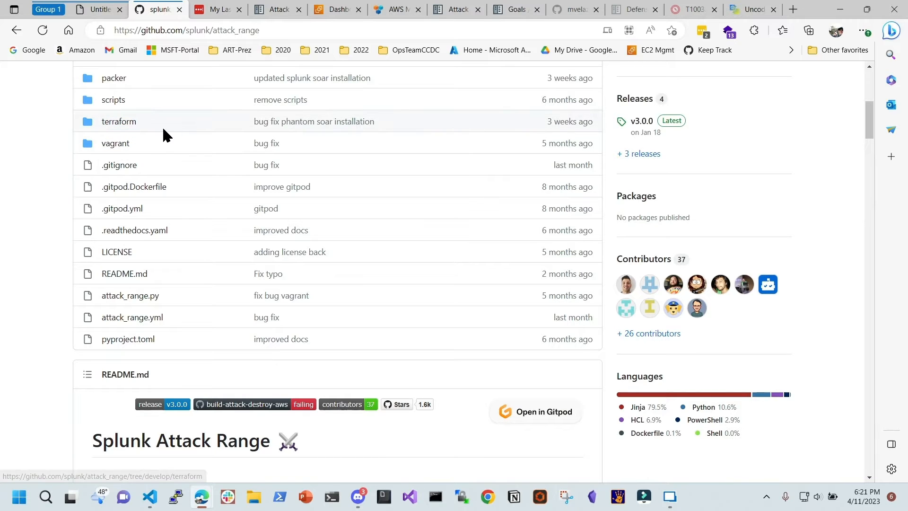
pyautogui.scroll(3, 147, 121)
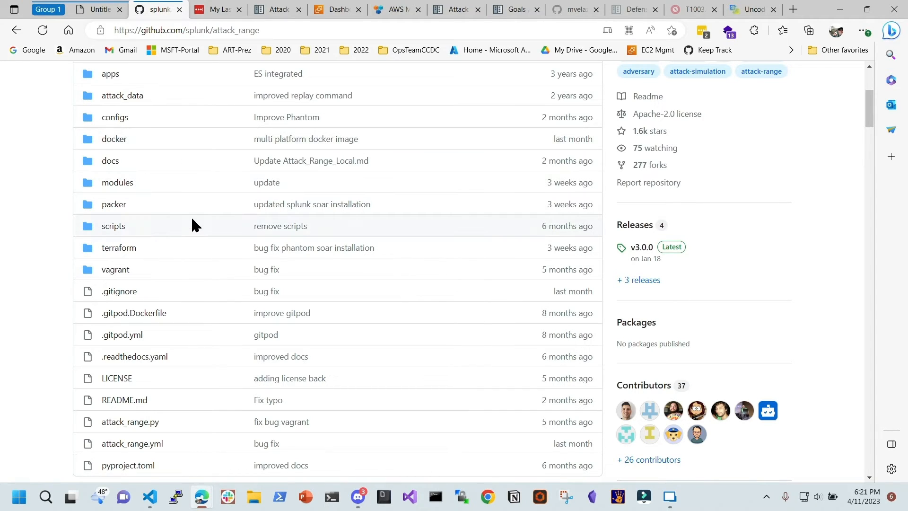
pyautogui.scroll(-9, 192, 222)
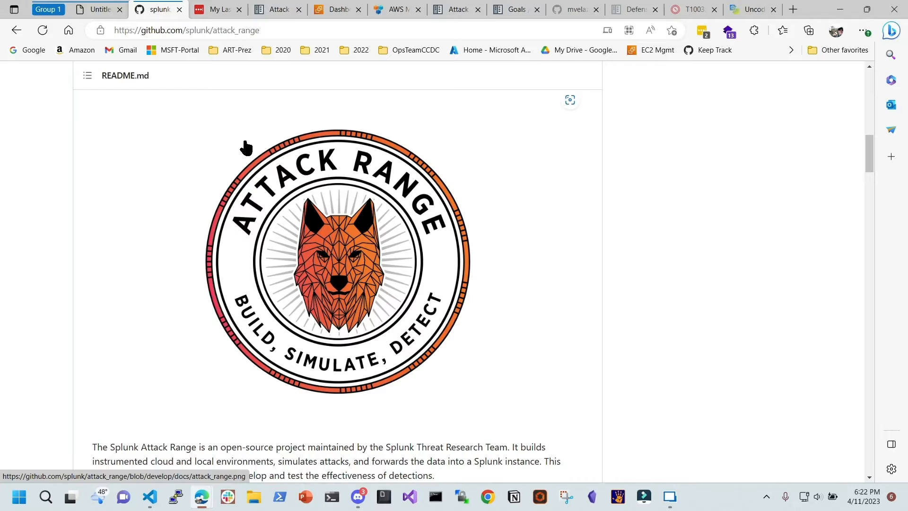
# Open the domain lab guide PDF and scroll through it to about page 38
pyautogui.click(101, 15)
pyautogui.click(193, 33)
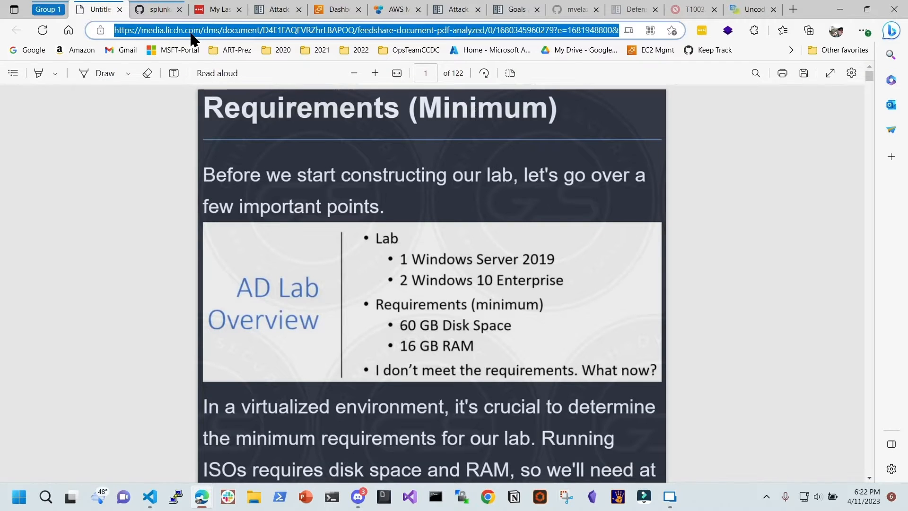
pyautogui.hotkey('alt', 'Tab')
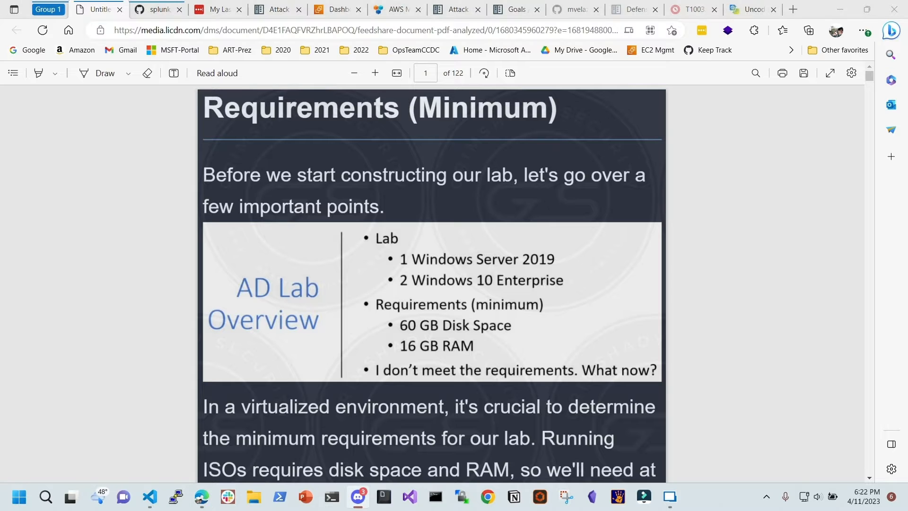
pyautogui.scroll(-10, 527, 267)
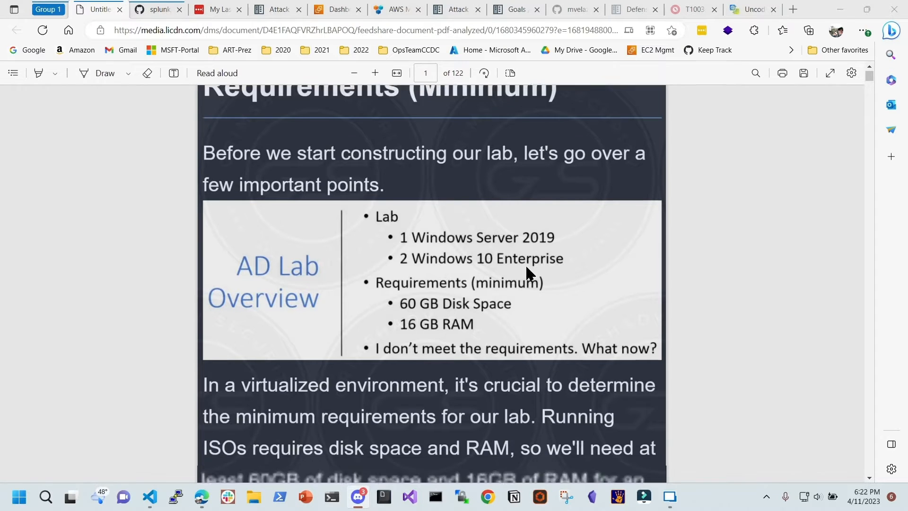
pyautogui.scroll(-10, 582, 265)
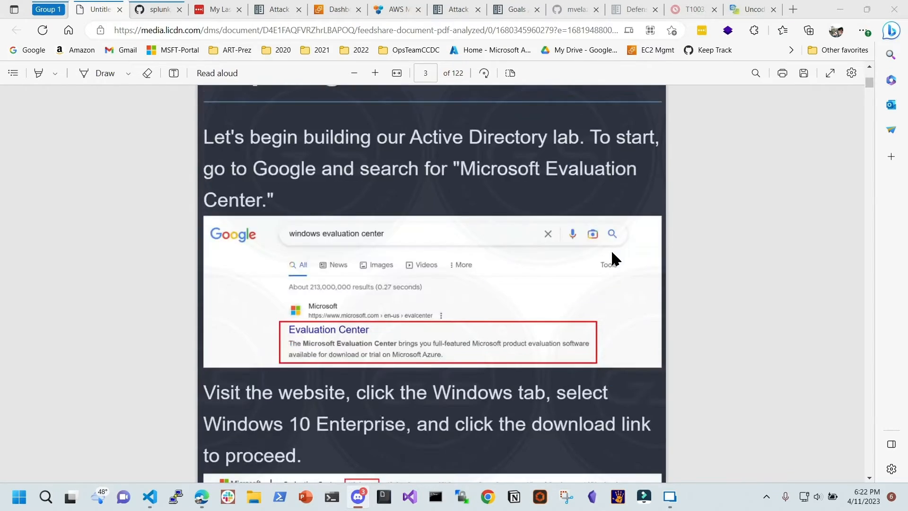
pyautogui.scroll(-2, 633, 290)
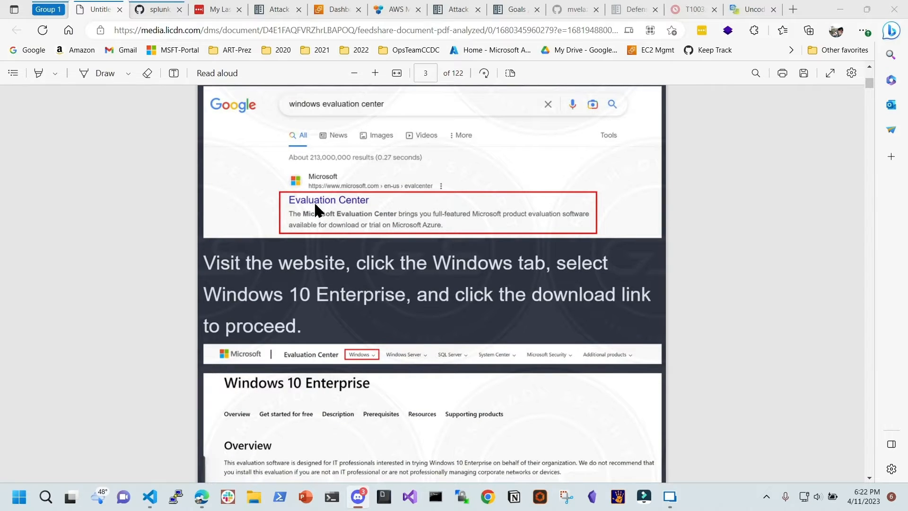
pyautogui.scroll(-4, 463, 212)
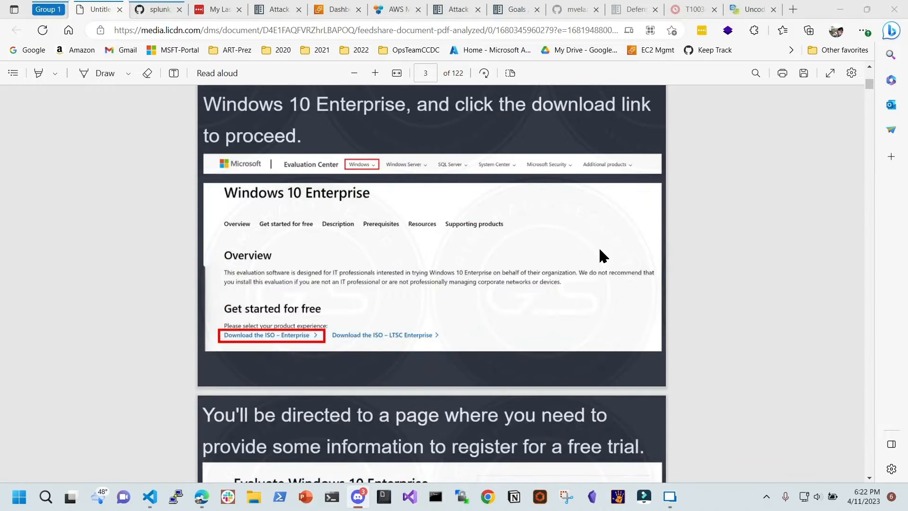
pyautogui.scroll(-5, 599, 247)
pyautogui.moveTo(870, 87); pyautogui.dragTo(868, 138)
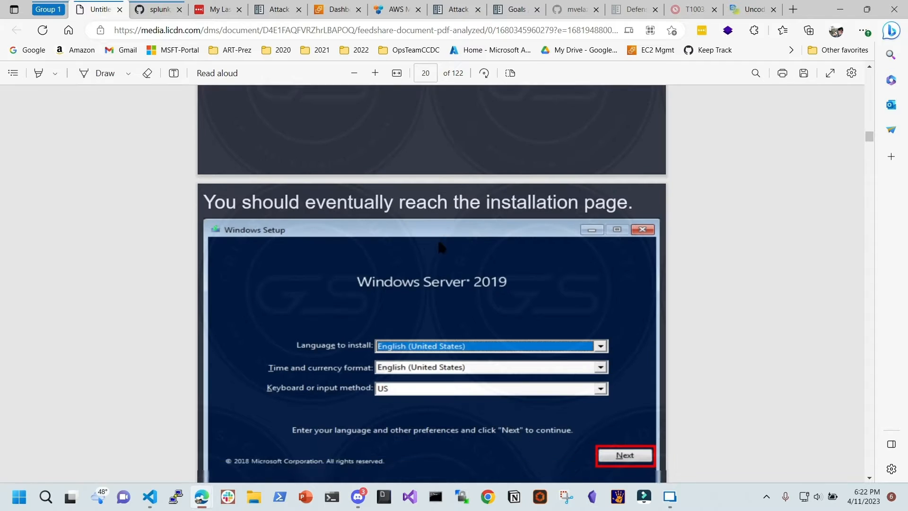
pyautogui.scroll(-2, 447, 234)
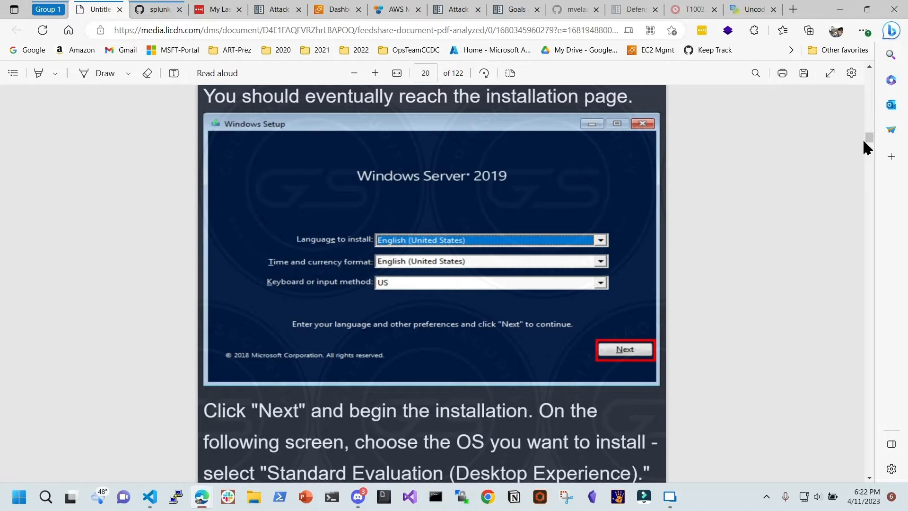
pyautogui.moveTo(870, 141); pyautogui.dragTo(870, 192)
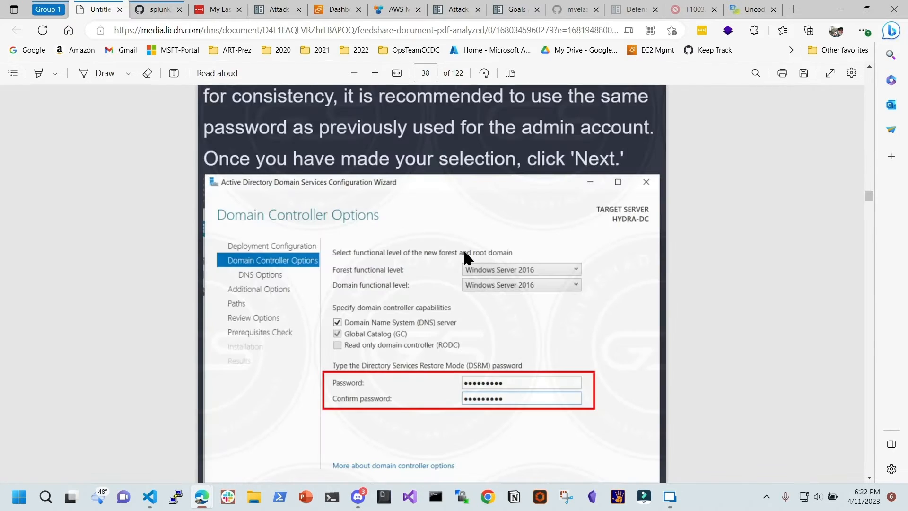
pyautogui.scroll(-3, 466, 258)
pyautogui.scroll(2, 503, 257)
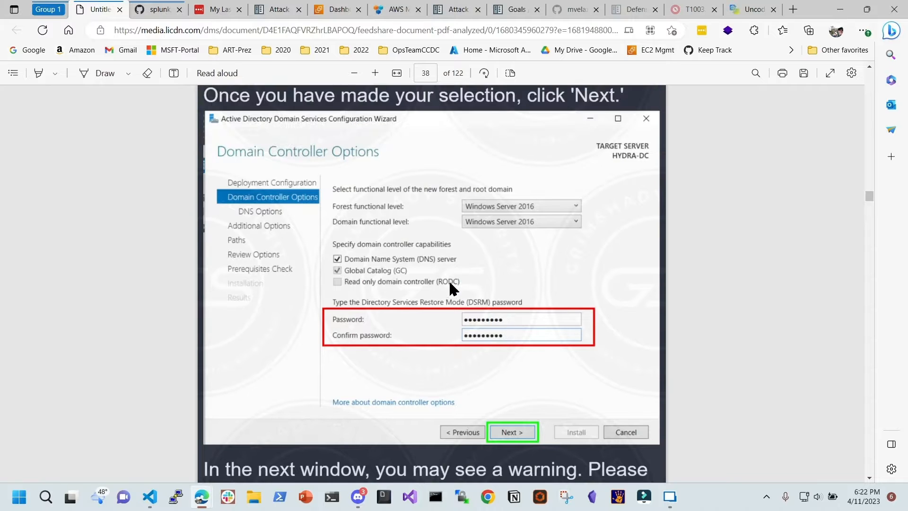
# Continue through pages 64 and 86 to page 97, then return to the README and minimize Edge
pyautogui.moveTo(870, 196); pyautogui.dragTo(872, 277)
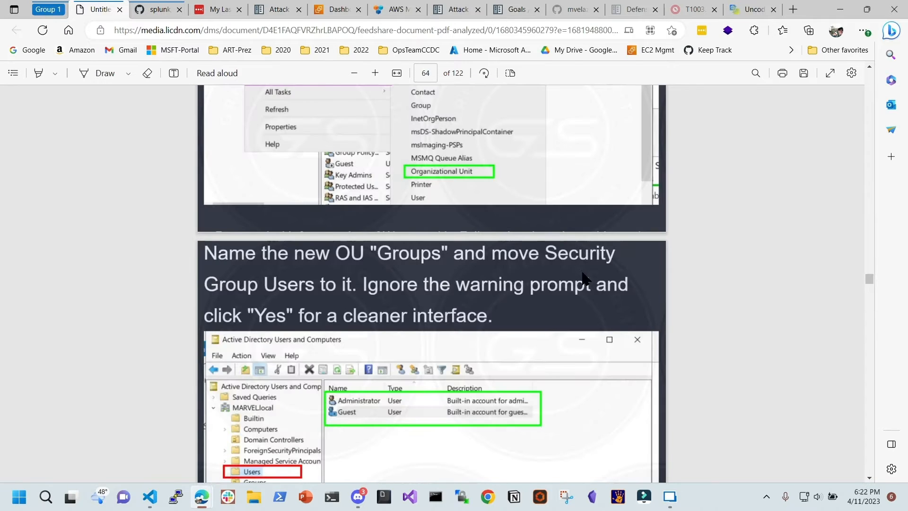
pyautogui.scroll(-6, 390, 278)
pyautogui.scroll(3, 317, 179)
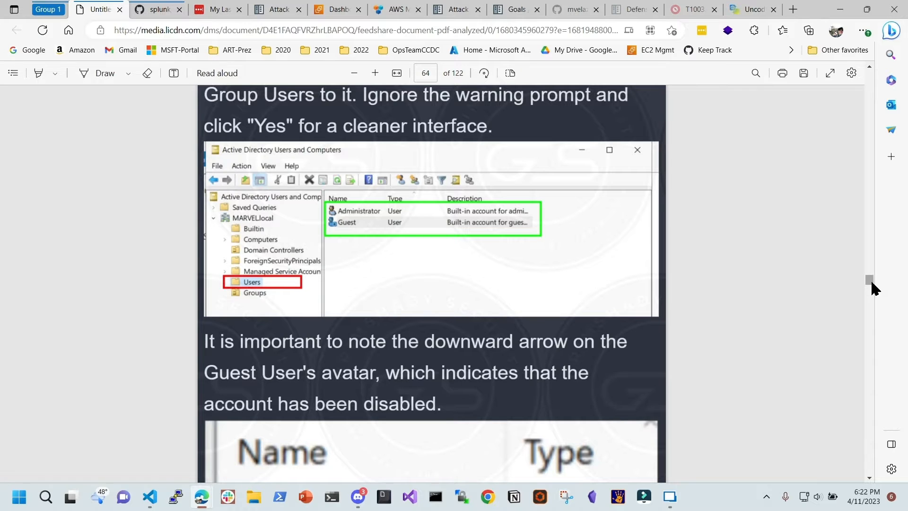
pyautogui.moveTo(871, 283); pyautogui.dragTo(856, 355)
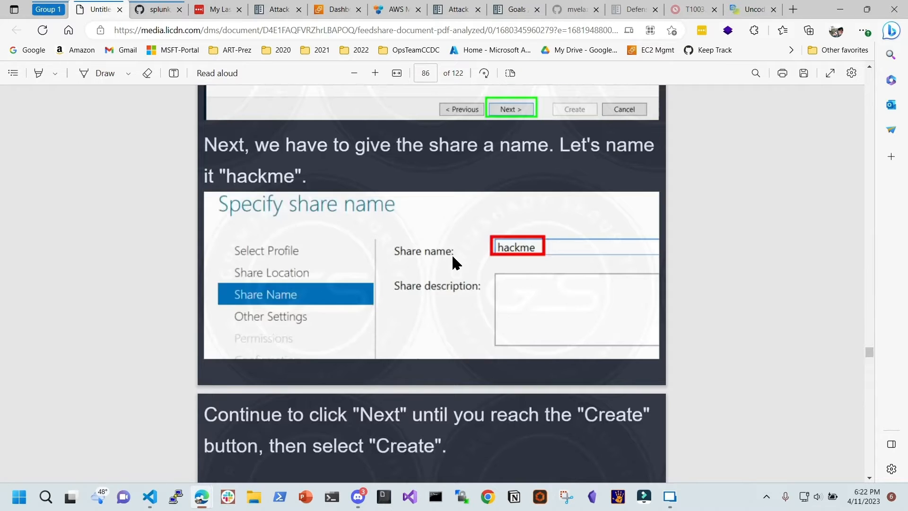
pyautogui.scroll(-15, 454, 232)
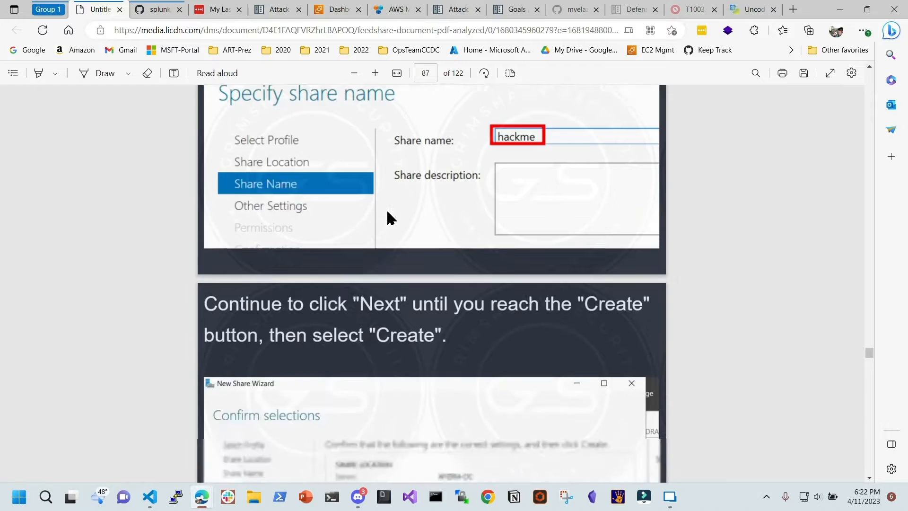
pyautogui.scroll(-10, 452, 231)
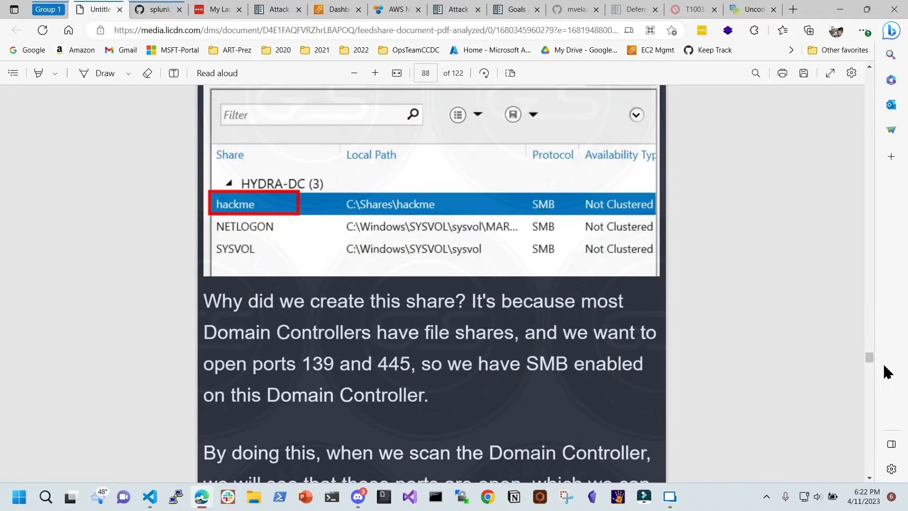
pyautogui.moveTo(871, 362); pyautogui.dragTo(867, 391)
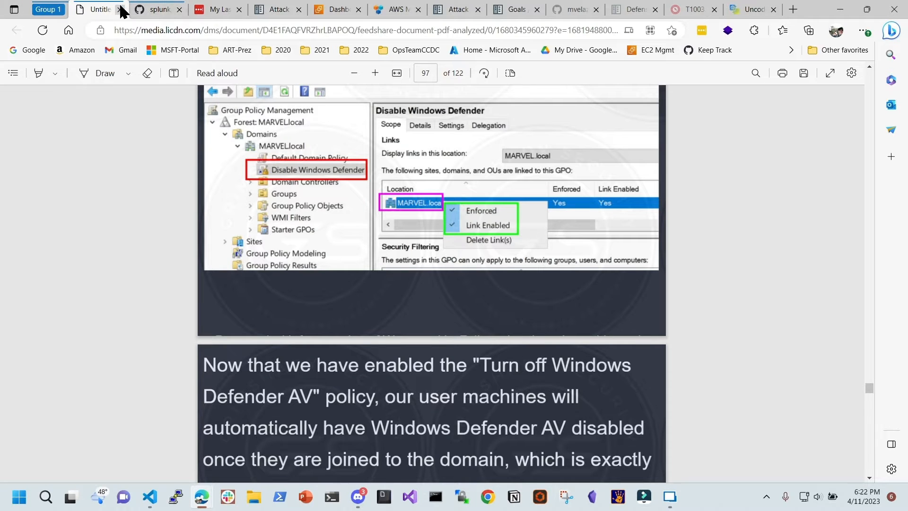
pyautogui.click(142, 10)
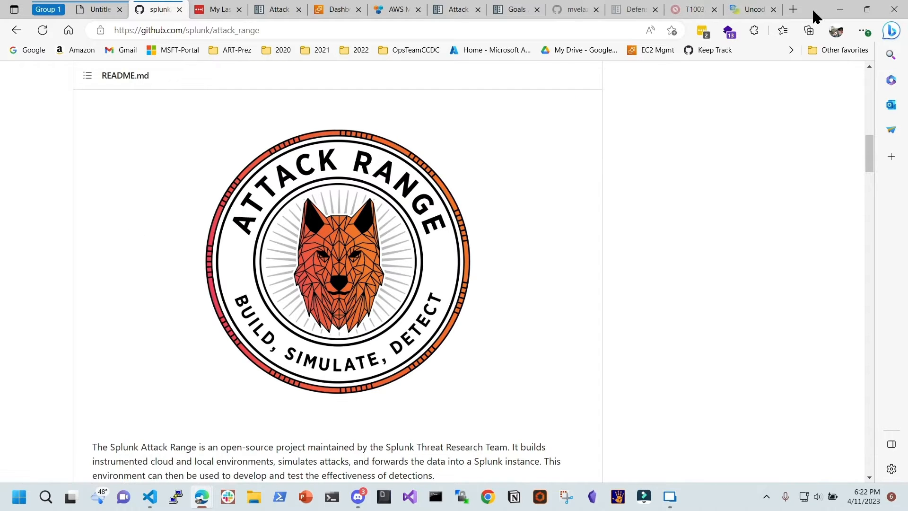
pyautogui.click(840, 9)
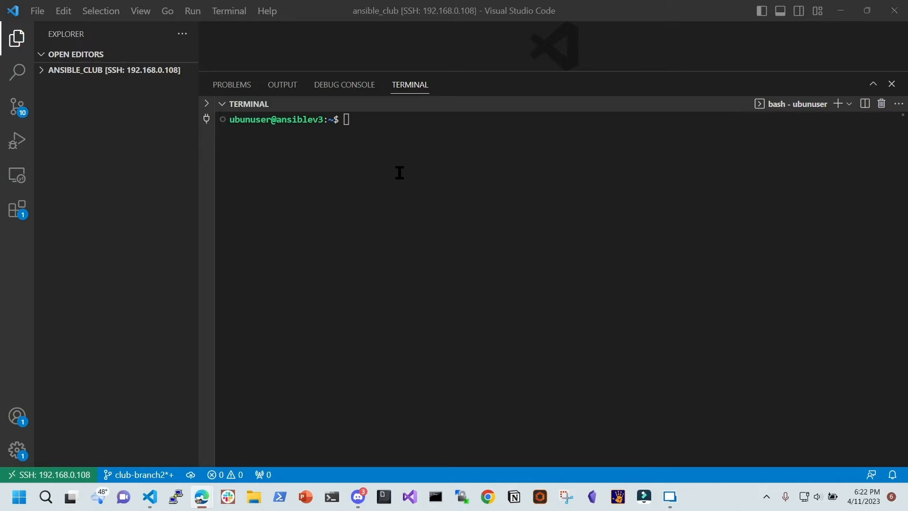
# Run cat /etc/os-release and confirm the machine is Ubuntu 22.04.1 LTS
pyautogui.click(430, 165)
pyautogui.write('cat ')
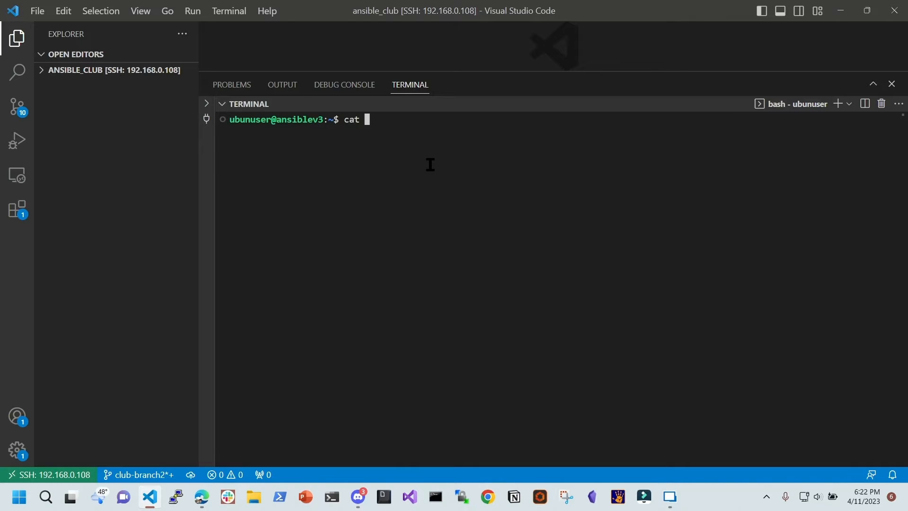
pyautogui.write('/etc/os')
pyautogui.press('Tab')
pyautogui.press('Return')
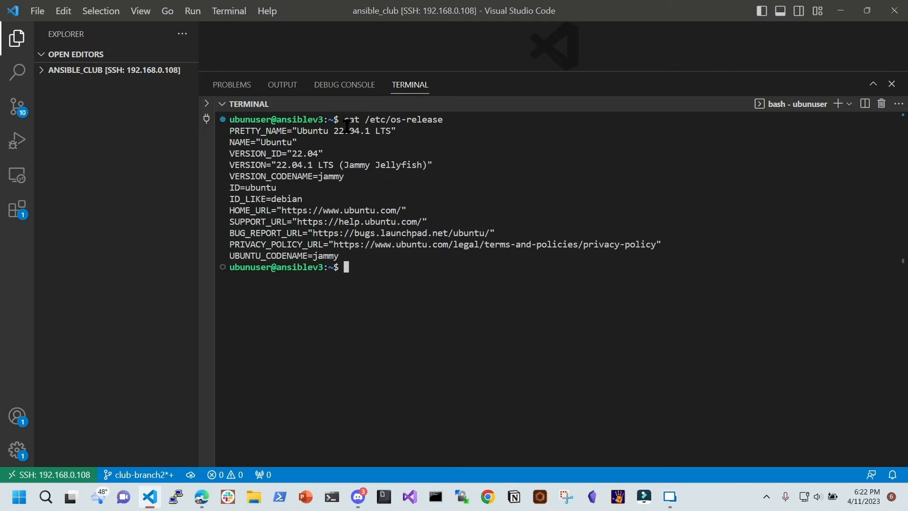
pyautogui.moveTo(334, 130); pyautogui.dragTo(381, 132)
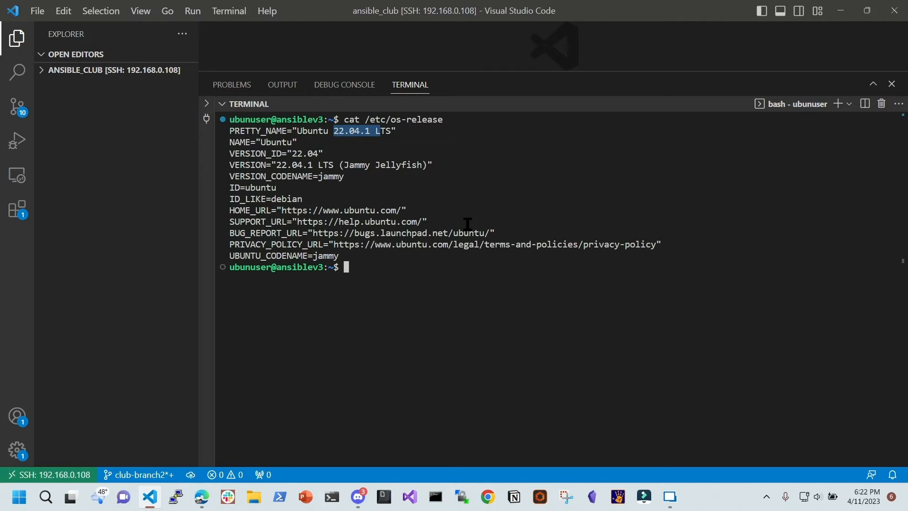
pyautogui.click(503, 253)
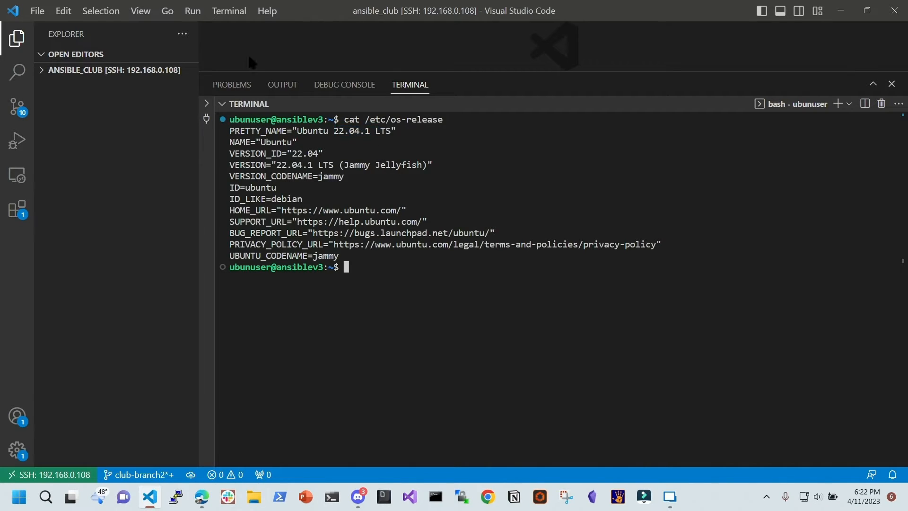
# Open and close the View menu without changes, then switch to the Confluence notes
pyautogui.click(144, 14)
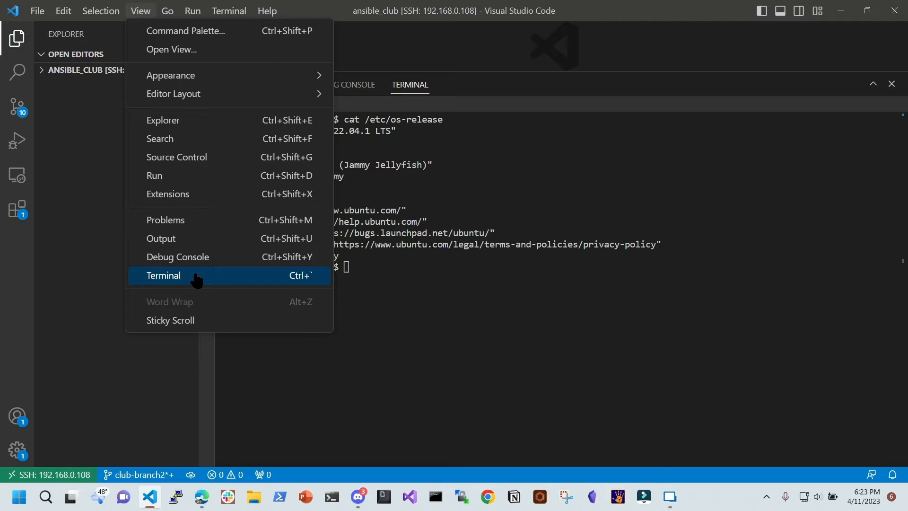
pyautogui.moveTo(223, 83)
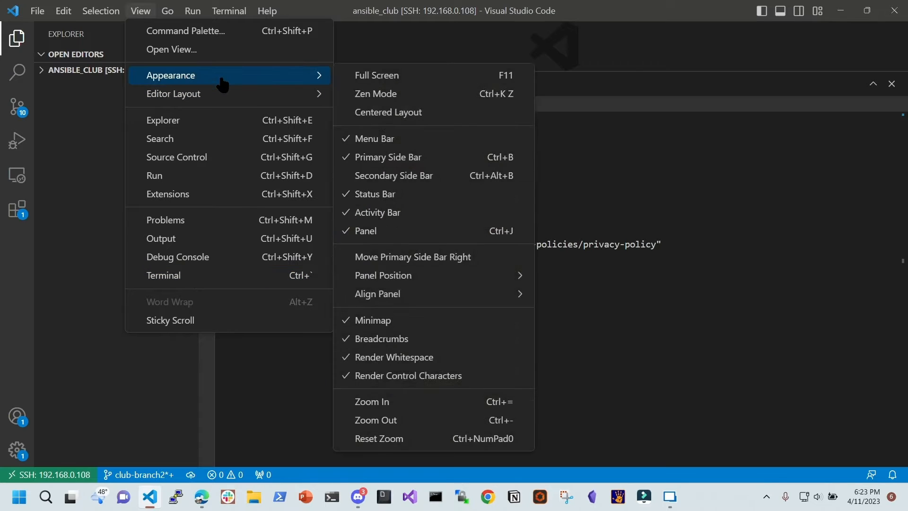
pyautogui.click(638, 177)
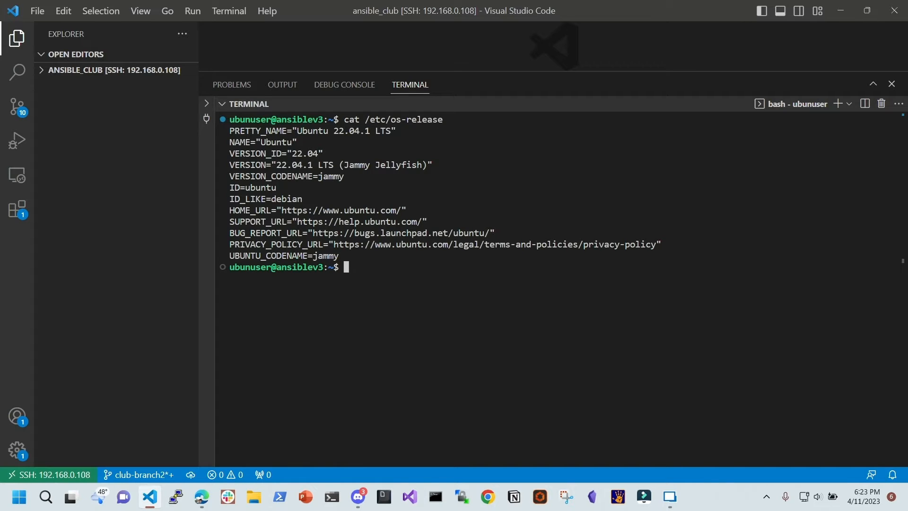
pyautogui.hotkey('alt', 'Tab')
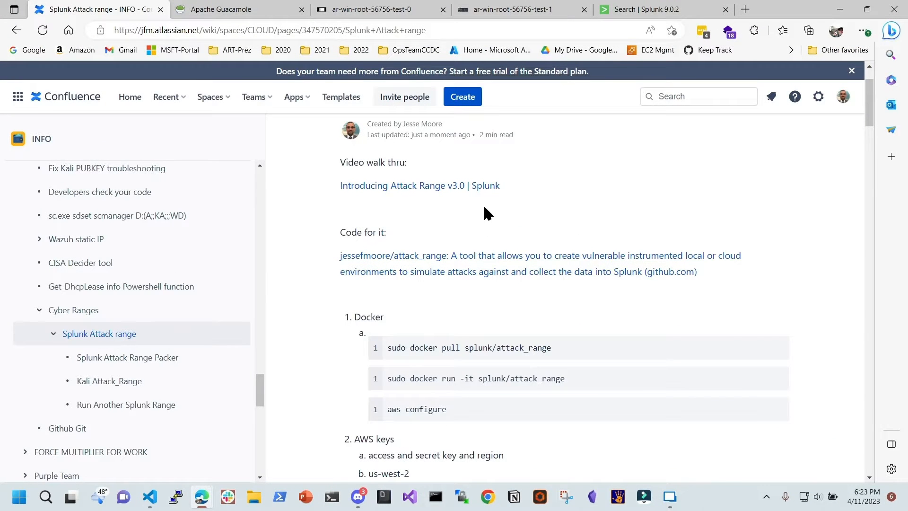
# Copy the Docker command from the Confluence code block with its copy icon
pyautogui.scroll(-2, 482, 218)
pyautogui.scroll(-1, 508, 245)
pyautogui.moveTo(387, 189); pyautogui.dragTo(319, 189)
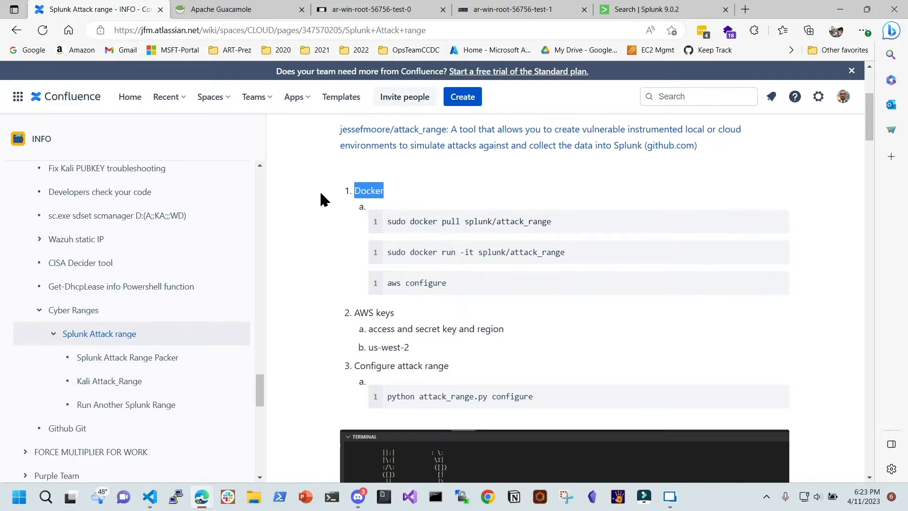
pyautogui.click(777, 221)
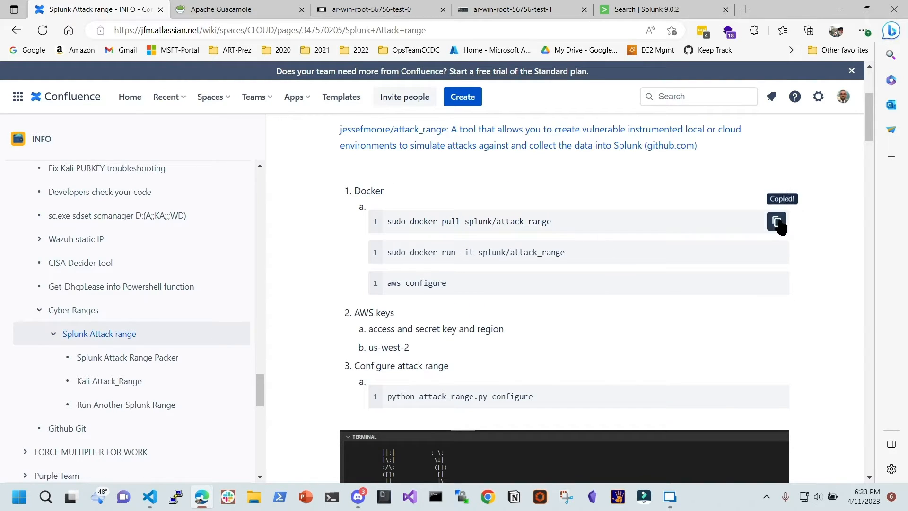
pyautogui.hotkey('alt', 'Tab')
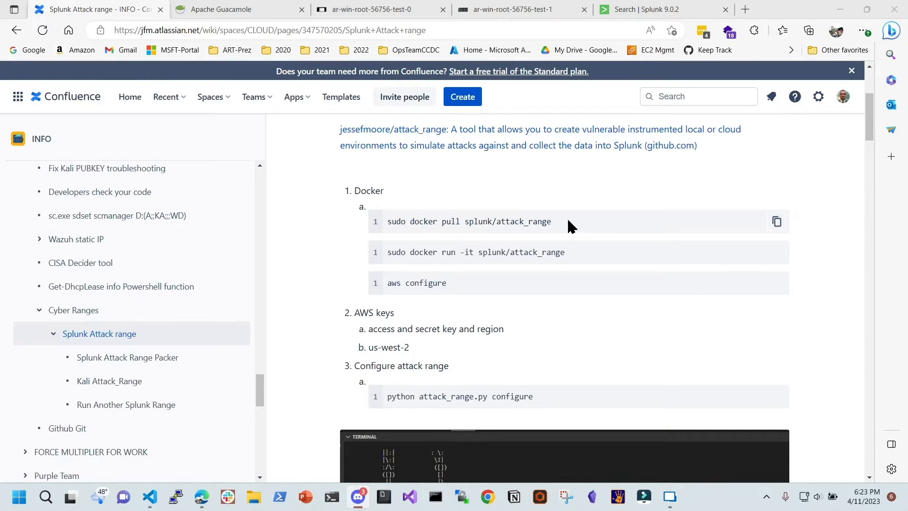
# Review the docker pull and run commands, then paste 'sudo docker run -it splunk/attack_range' at the terminal prompt
pyautogui.moveTo(387, 221); pyautogui.dragTo(552, 232)
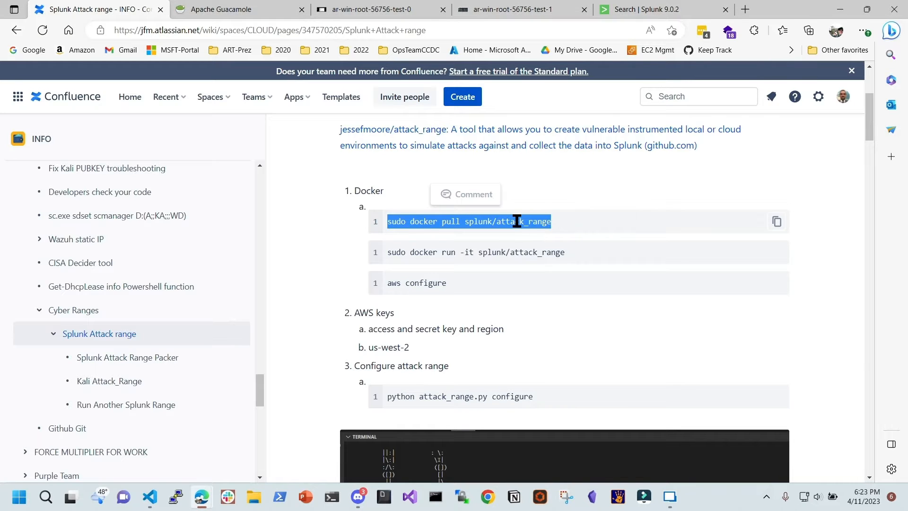
pyautogui.click(545, 222)
pyautogui.moveTo(553, 224); pyautogui.dragTo(466, 228)
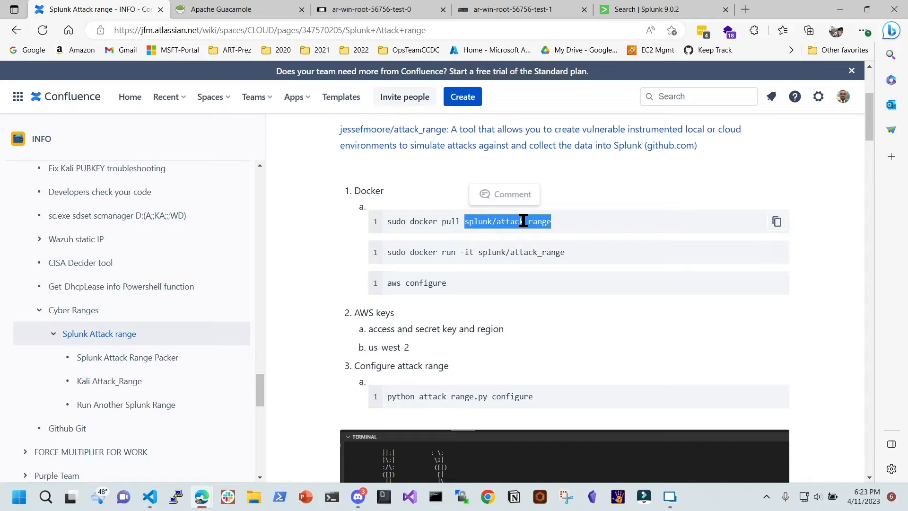
pyautogui.click(579, 265)
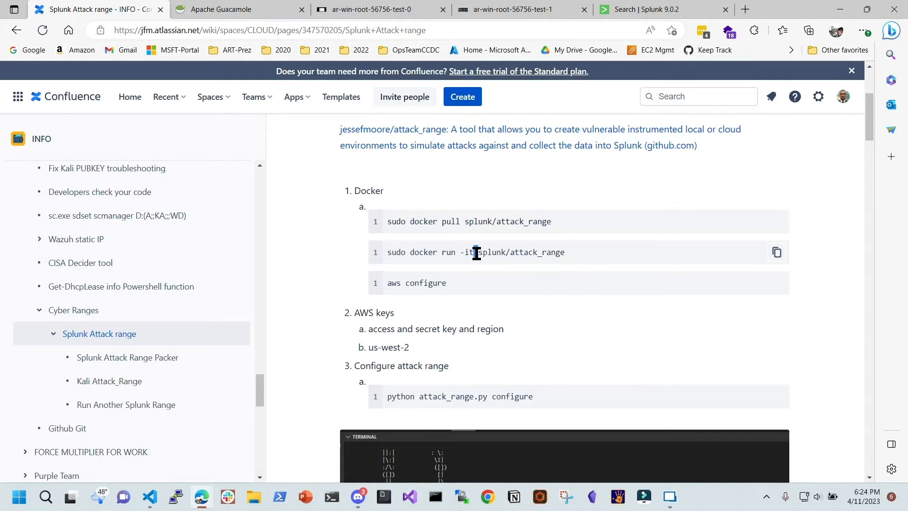
pyautogui.moveTo(473, 253); pyautogui.dragTo(511, 257)
pyautogui.moveTo(567, 255); pyautogui.dragTo(465, 255)
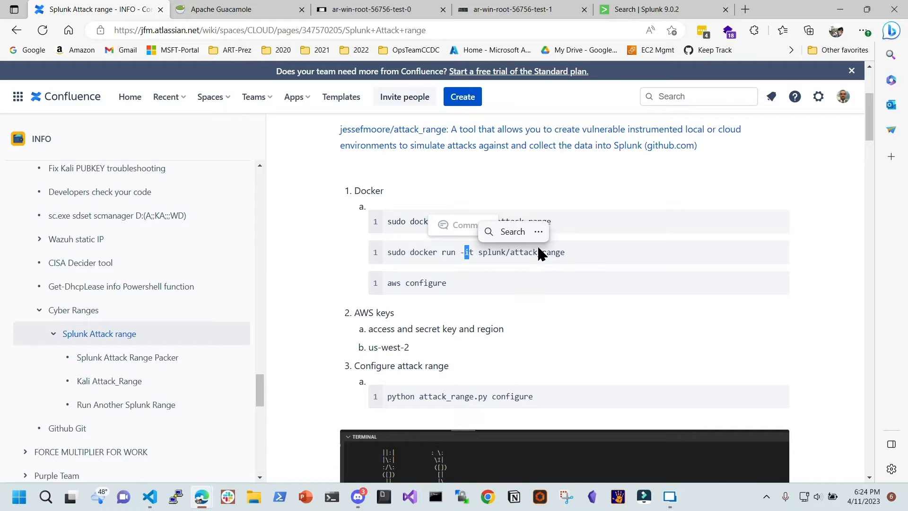
pyautogui.click(588, 254)
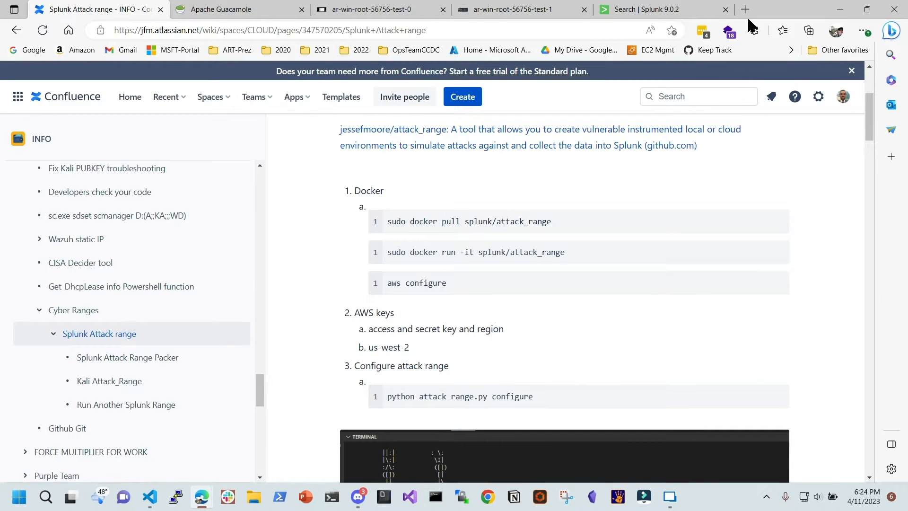
pyautogui.click(840, 9)
pyautogui.rightClick(577, 308)
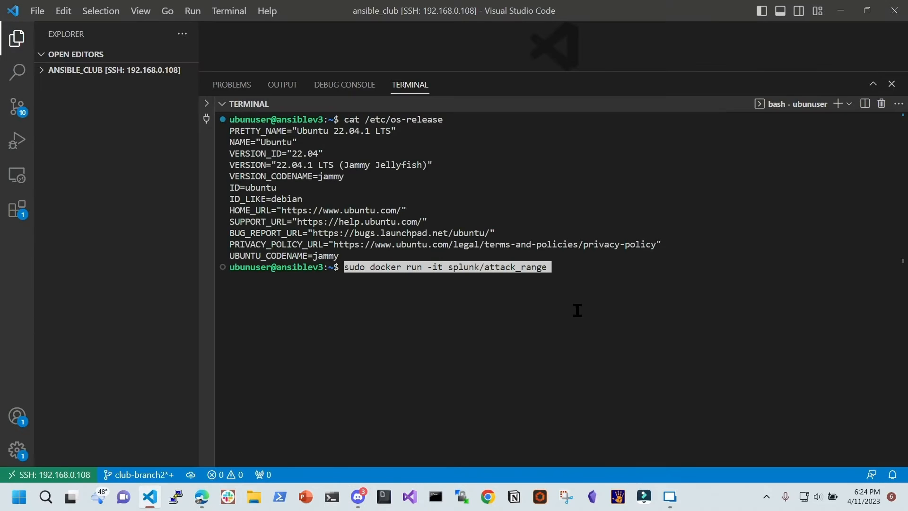
# Remove the pasted text, list the home directory, and clear the terminal
pyautogui.press('BackSpace')
pyautogui.press('BackSpace')
pyautogui.press('BackSpace')
pyautogui.press('BackSpace')
pyautogui.press('BackSpace')
pyautogui.press('BackSpace')
pyautogui.press('BackSpace')
pyautogui.press('BackSpace')
pyautogui.press('BackSpace')
pyautogui.press('BackSpace')
pyautogui.press('BackSpace')
pyautogui.press('BackSpace')
pyautogui.press('BackSpace')
pyautogui.press('BackSpace')
pyautogui.press('BackSpace')
pyautogui.press('BackSpace')
pyautogui.press('BackSpace')
pyautogui.press('BackSpace')
pyautogui.press('BackSpace')
pyautogui.press('BackSpace')
pyautogui.press('BackSpace')
pyautogui.press('BackSpace')
pyautogui.press('BackSpace')
pyautogui.press('BackSpace')
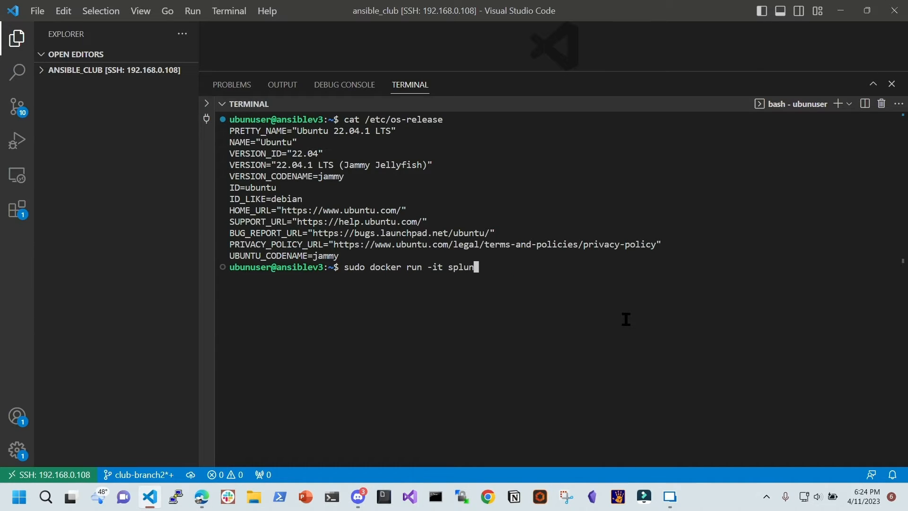
pyautogui.write('ls')
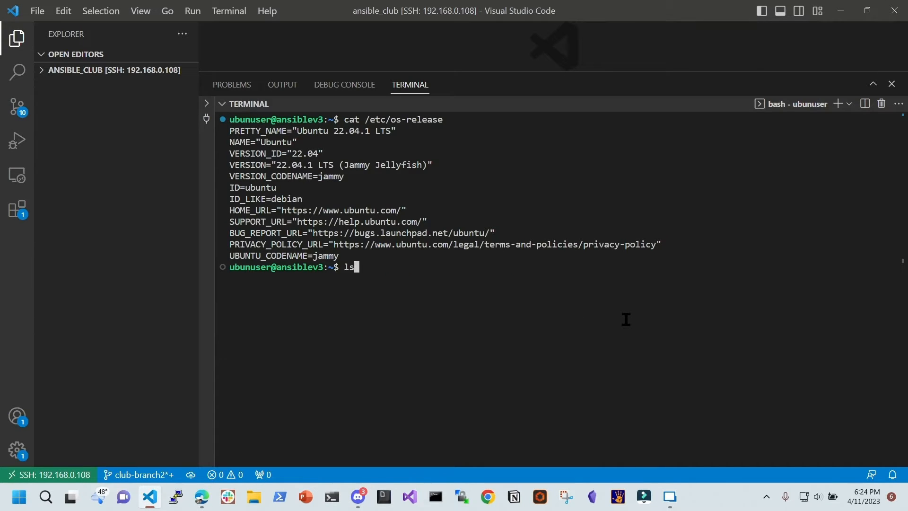
pyautogui.press('Return')
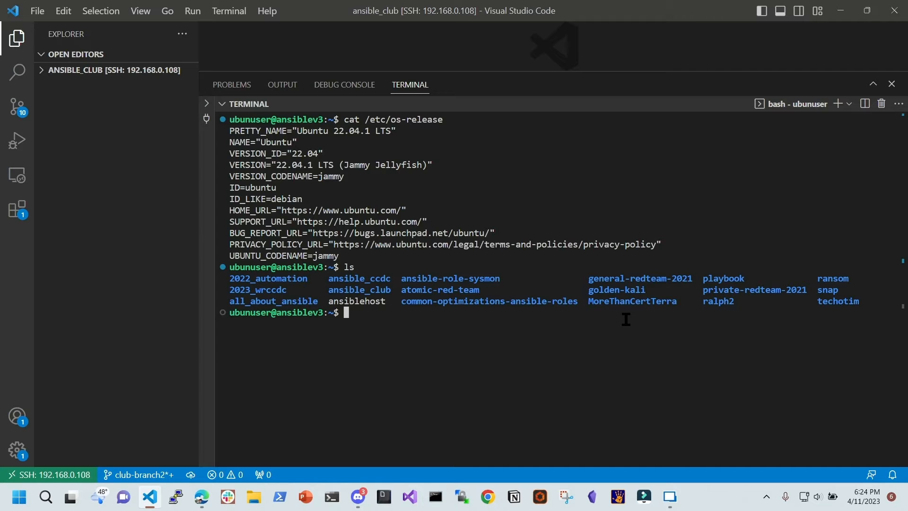
pyautogui.write('cd ')
pyautogui.write('/')
pyautogui.press('BackSpace')
pyautogui.press('BackSpace')
pyautogui.press('BackSpace')
pyautogui.press('BackSpace')
pyautogui.write('clear')
pyautogui.press('Return')
# Start the splunk/attack_range container with sudo and list its files, including attack_range.py
pyautogui.hotkey('ctrl', 'v')
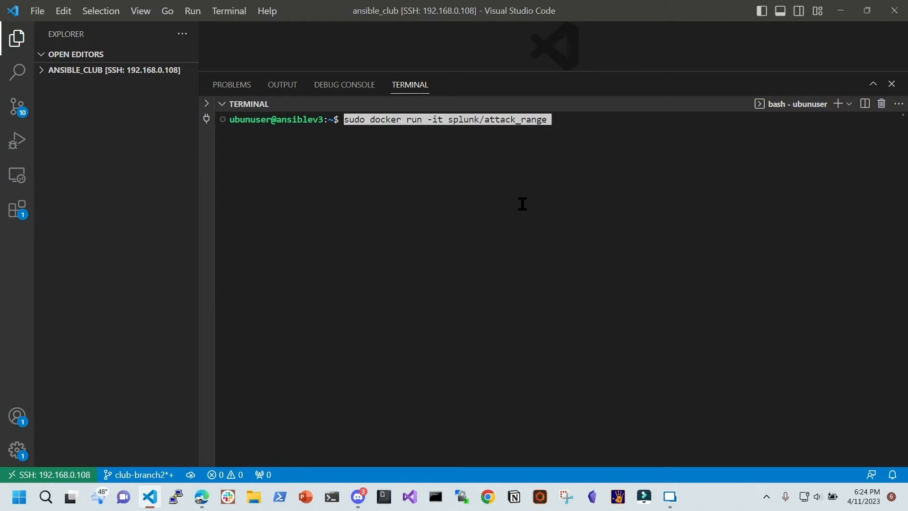
pyautogui.press('Return')
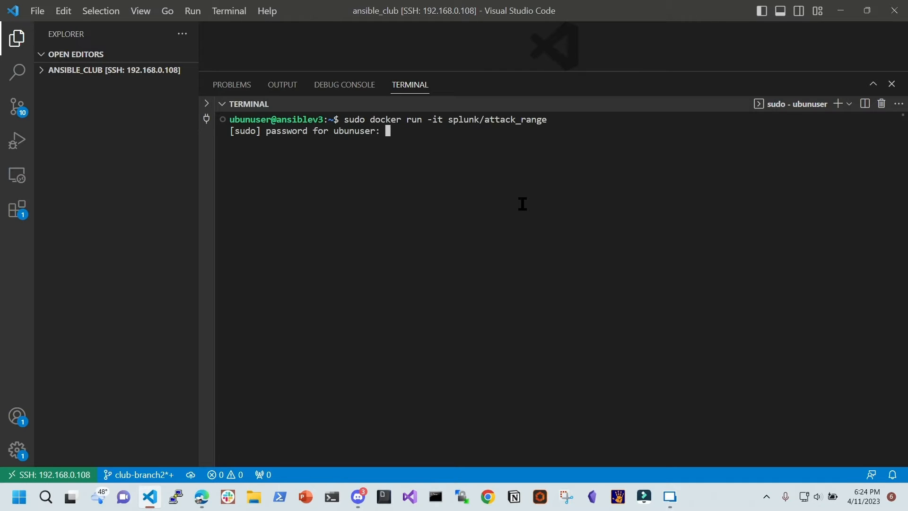
pyautogui.press('Return')
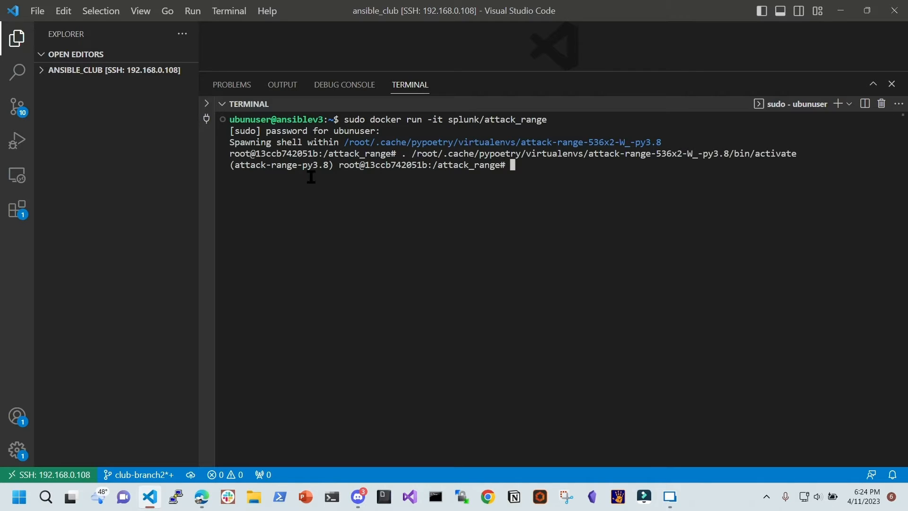
pyautogui.moveTo(234, 165); pyautogui.dragTo(295, 170)
pyautogui.click(533, 165)
pyautogui.write('ls')
pyautogui.press('Return')
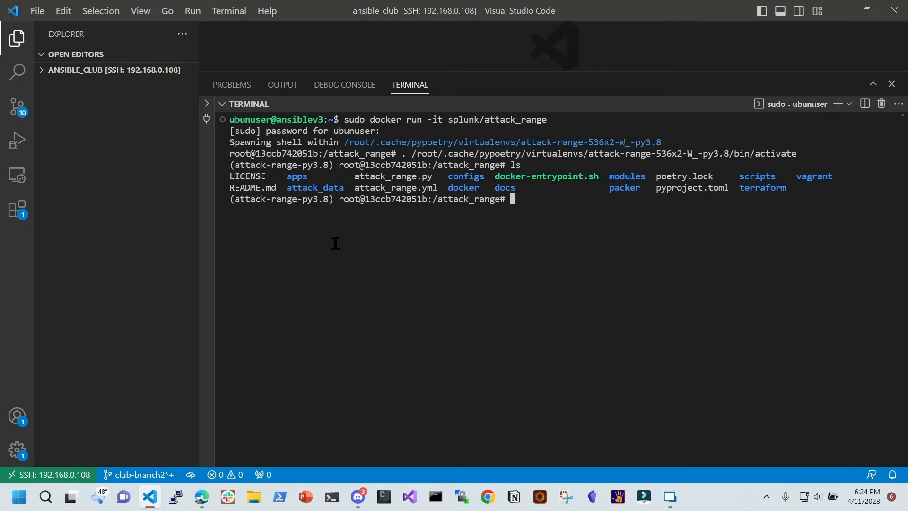
pyautogui.moveTo(355, 177); pyautogui.dragTo(437, 176)
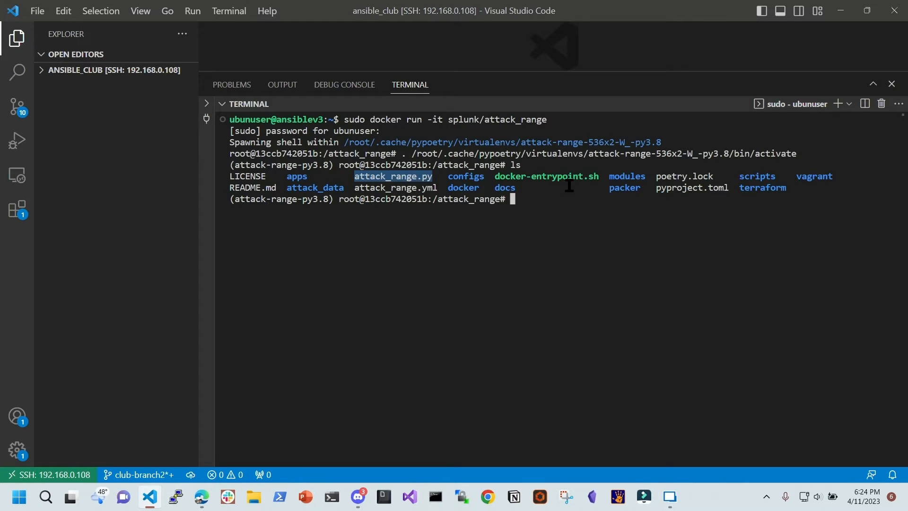
pyautogui.click(558, 202)
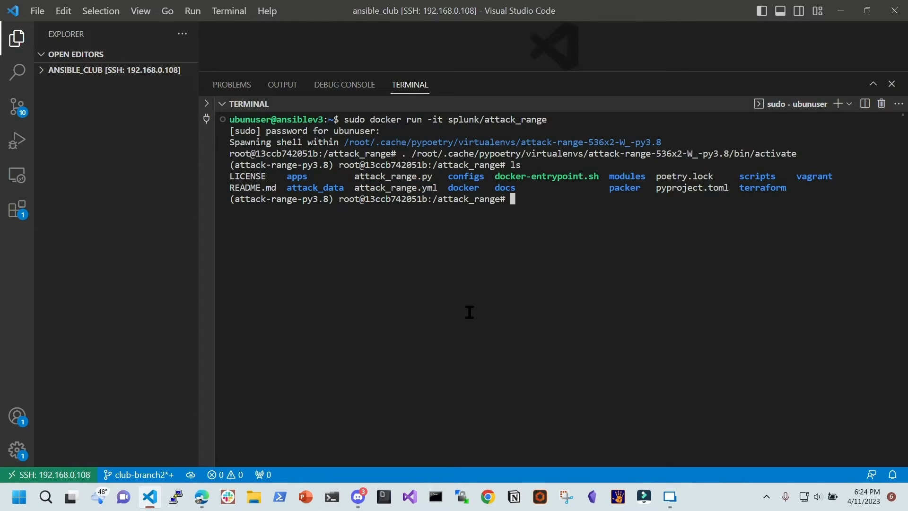
# Copy 'aws configure' from the Confluence notes and paste it at the container prompt
pyautogui.moveTo(204, 501)
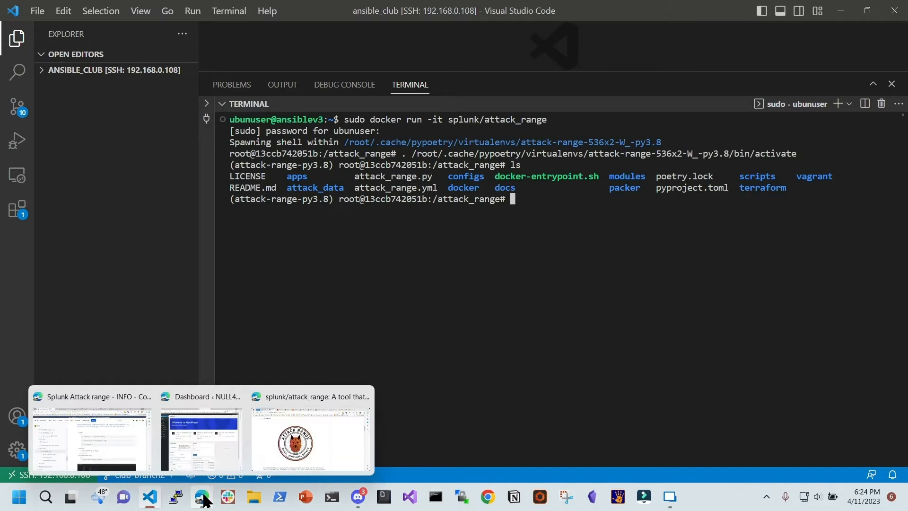
pyautogui.click(119, 439)
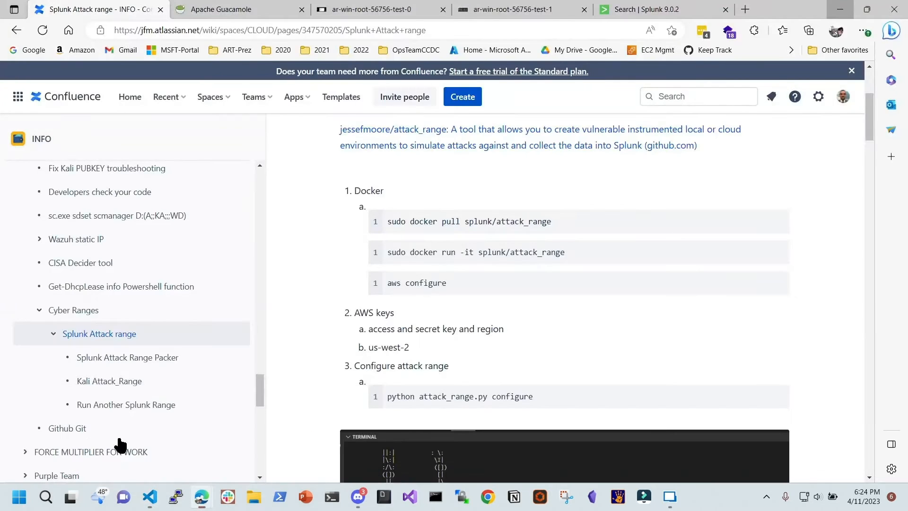
pyautogui.moveTo(466, 284); pyautogui.dragTo(389, 286)
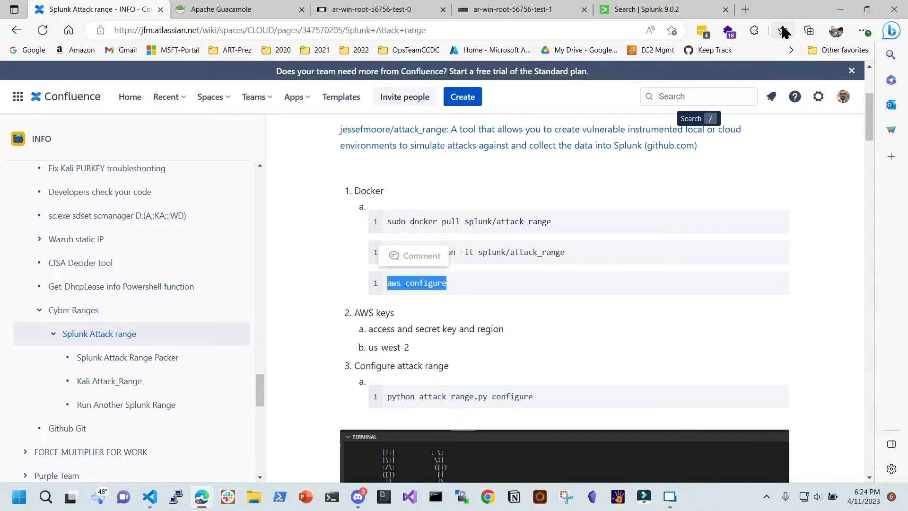
pyautogui.click(840, 9)
pyautogui.hotkey('ctrl', 'v')
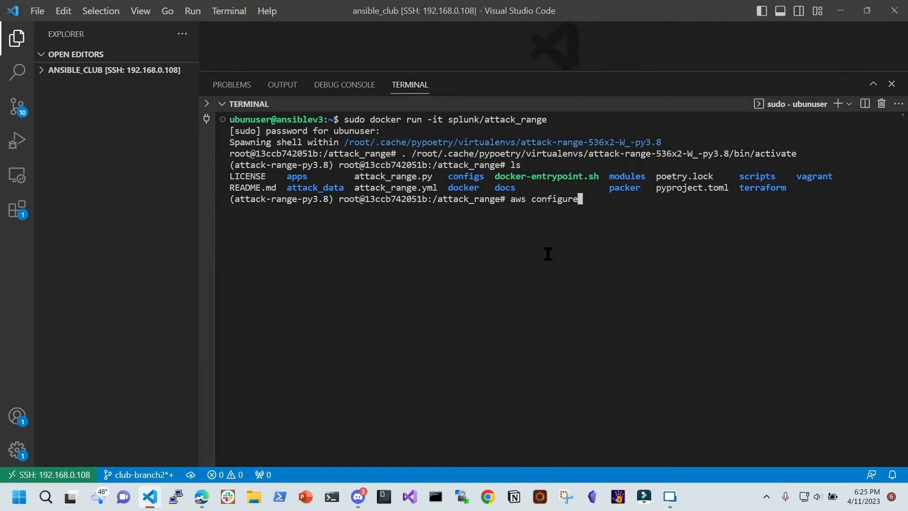
# Run aws configure so it asks for the Access Key ID, then bring up the AWS console
pyautogui.press('Return')
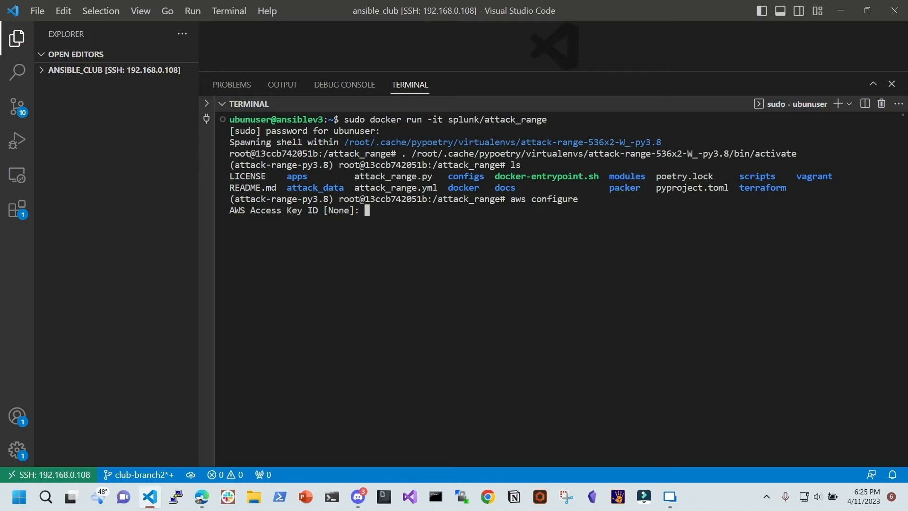
pyautogui.hotkey('alt', 'Tab')
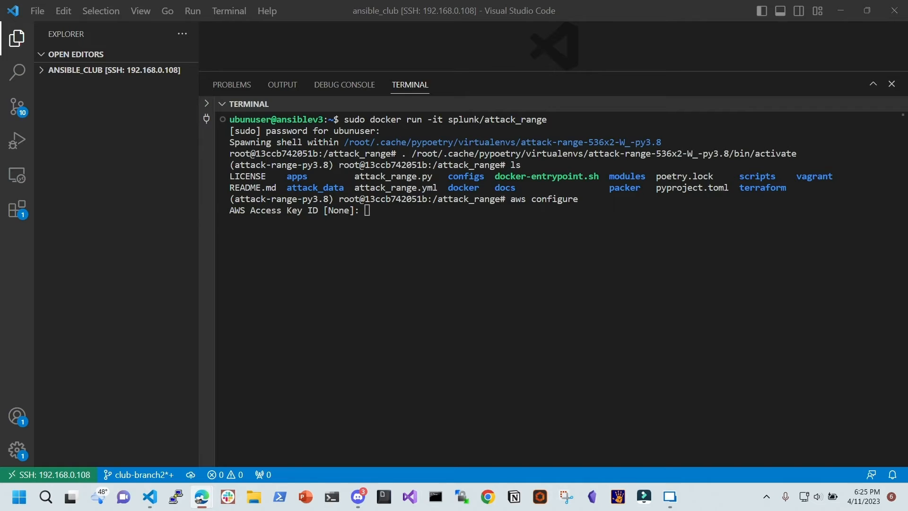
pyautogui.click(202, 497)
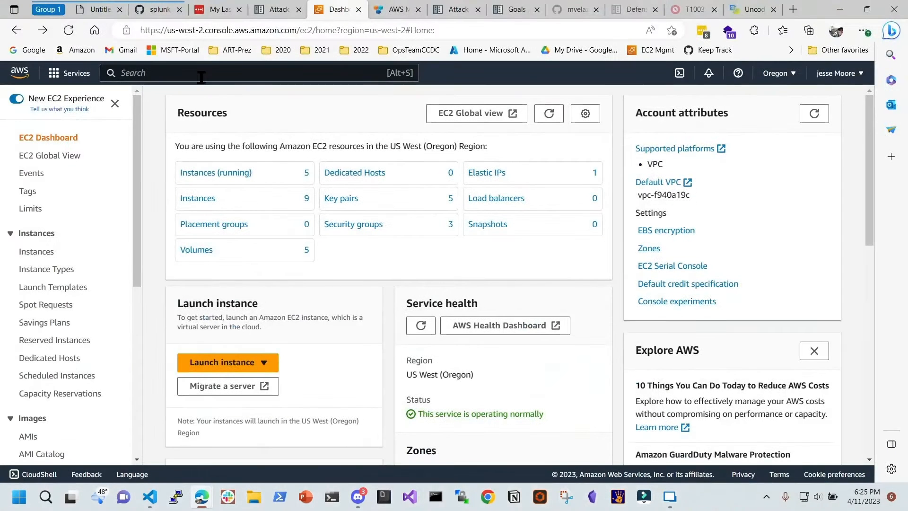
# Search 'iam', open the IAM Users list of four users, and start adding a user
pyautogui.click(201, 75)
pyautogui.write('i')
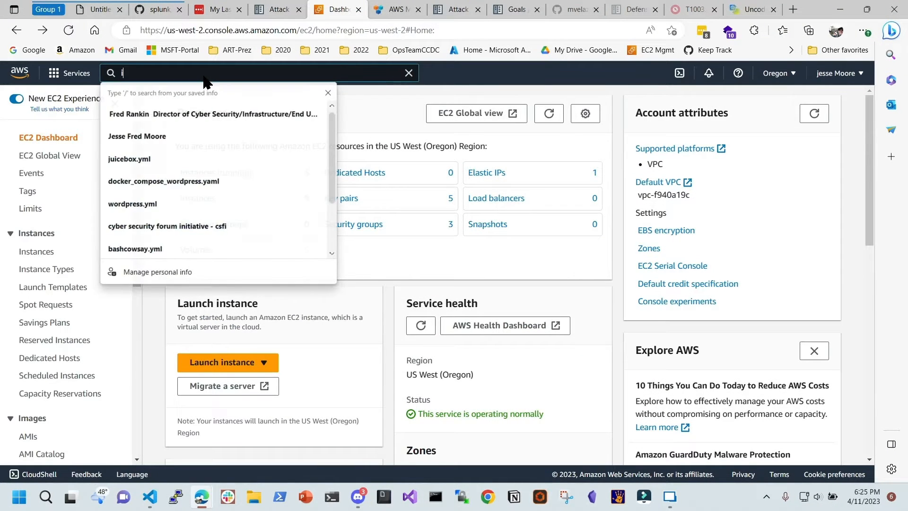
pyautogui.write('am')
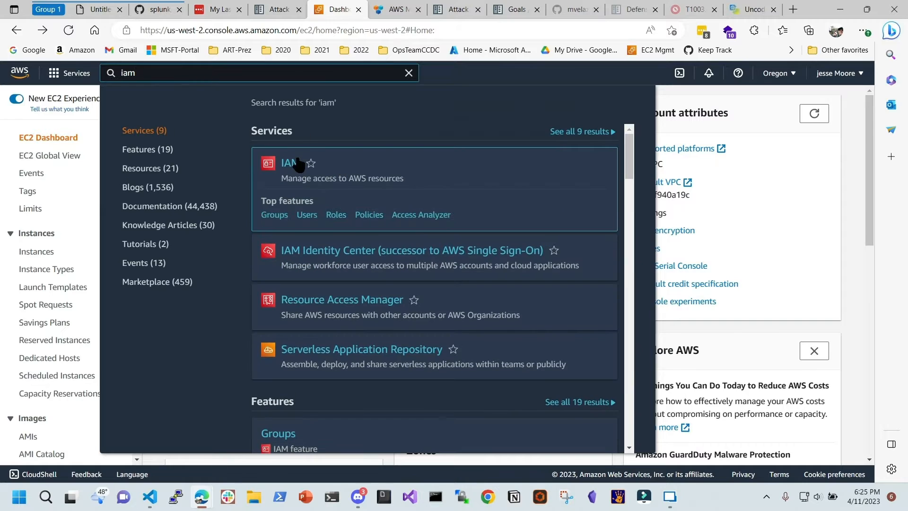
pyautogui.click(291, 164)
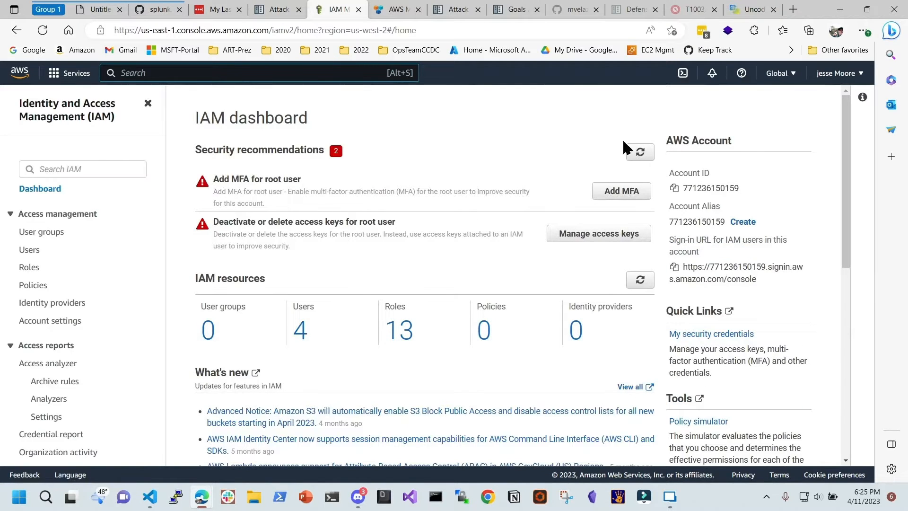
pyautogui.click(30, 251)
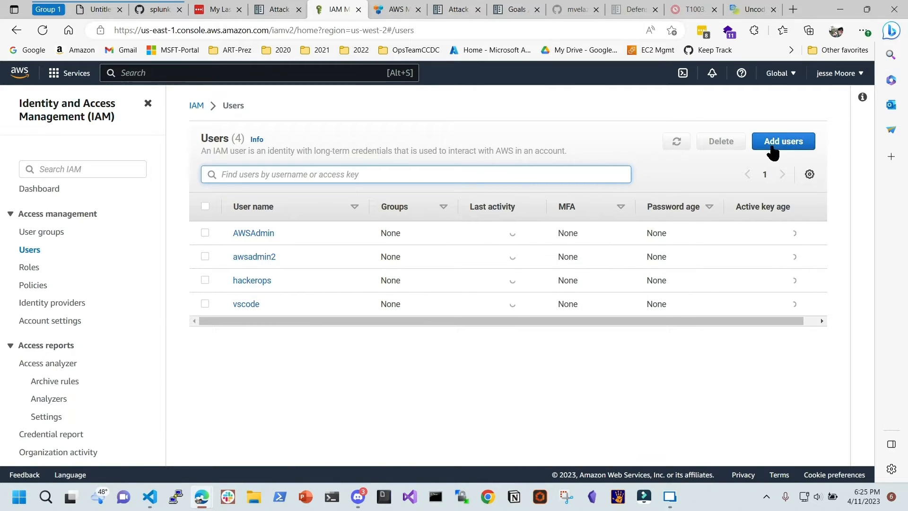
pyautogui.click(788, 144)
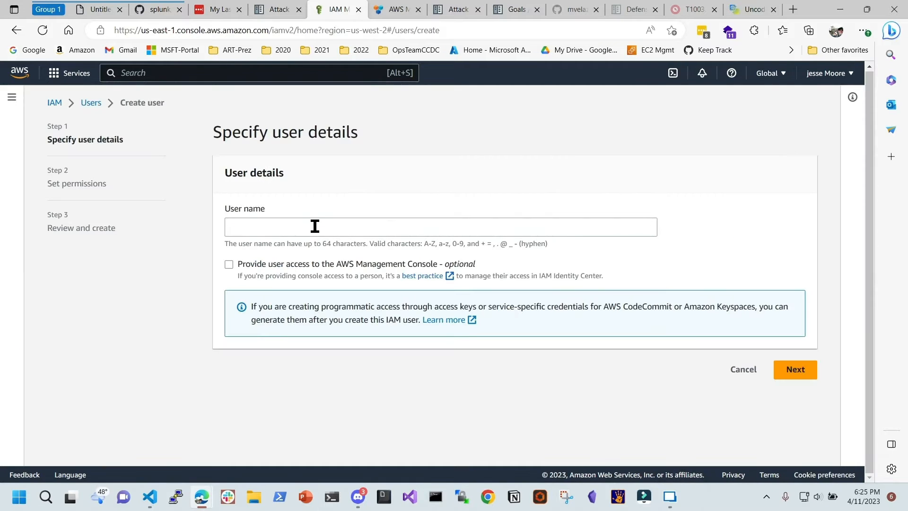
# Name the new IAM user AttackUser and continue to permissions
pyautogui.click(318, 227)
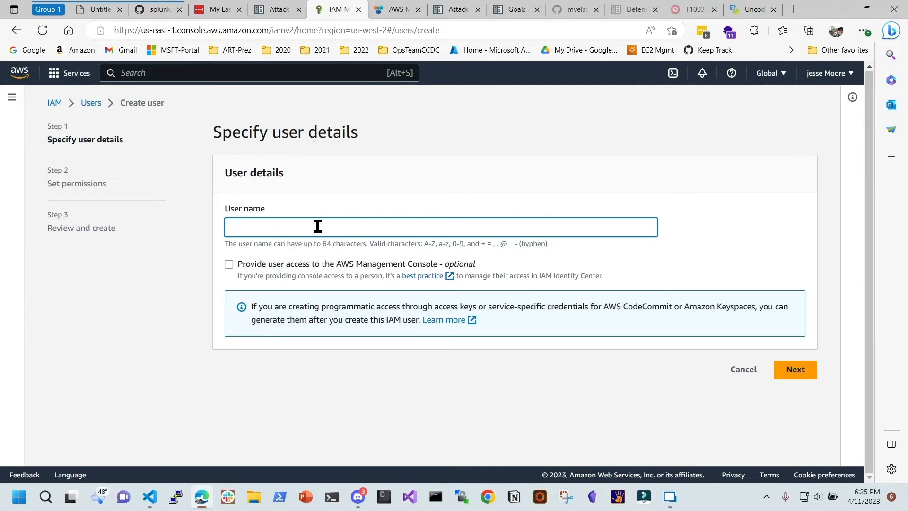
pyautogui.write('AttackUser')
pyautogui.click(791, 370)
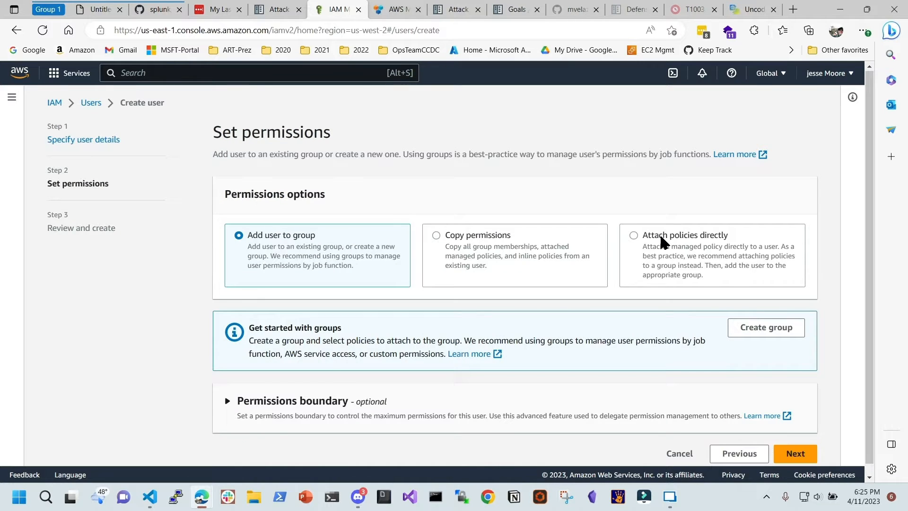
# Attach the AdministratorAccess policy directly and proceed to the Review and create step
pyautogui.click(662, 238)
pyautogui.scroll(-3, 672, 240)
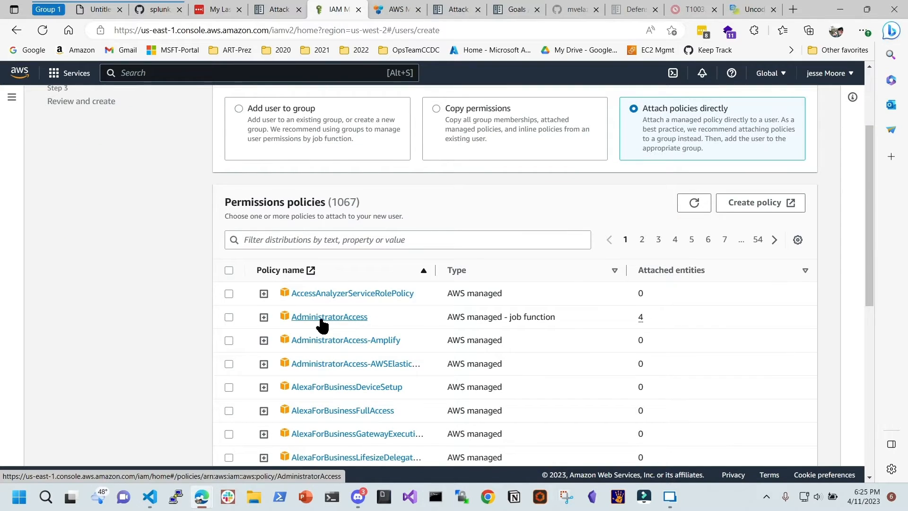
pyautogui.click(228, 317)
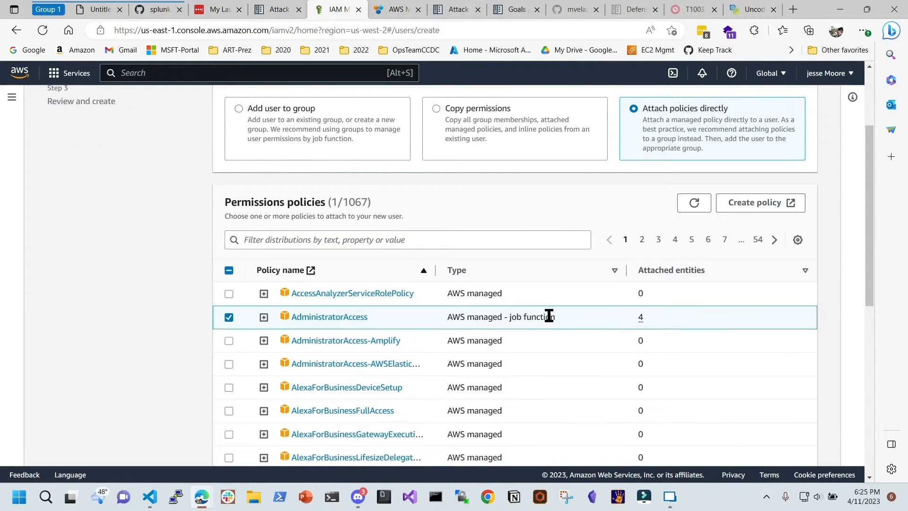
pyautogui.scroll(-6, 610, 308)
pyautogui.scroll(-2, 676, 378)
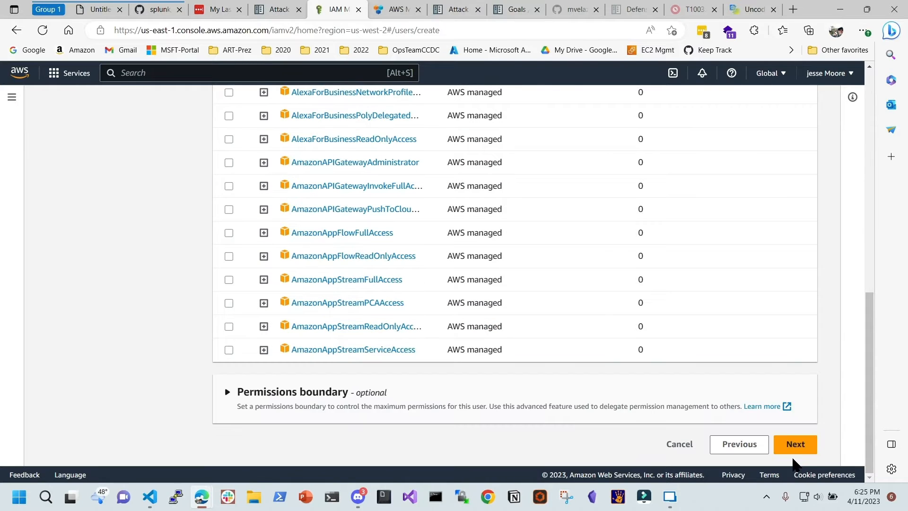
pyautogui.click(796, 445)
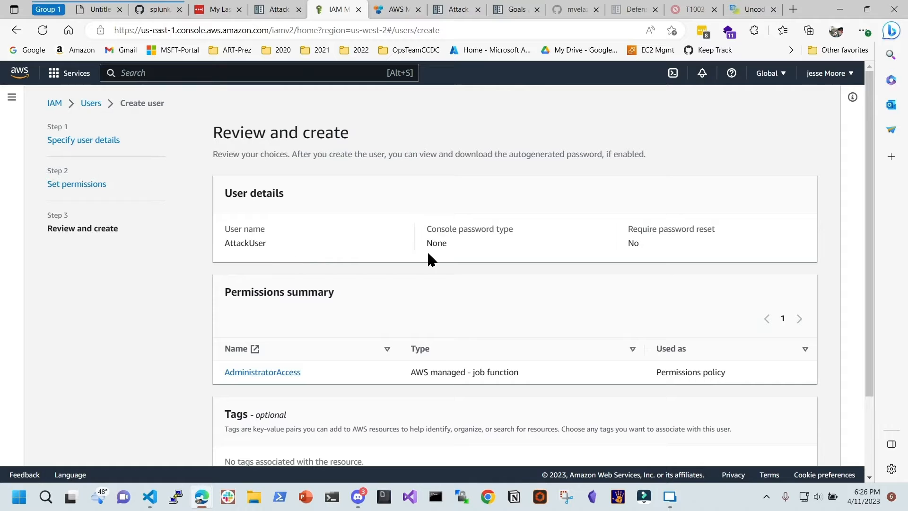
pyautogui.scroll(-1, 426, 269)
pyautogui.scroll(-2, 427, 272)
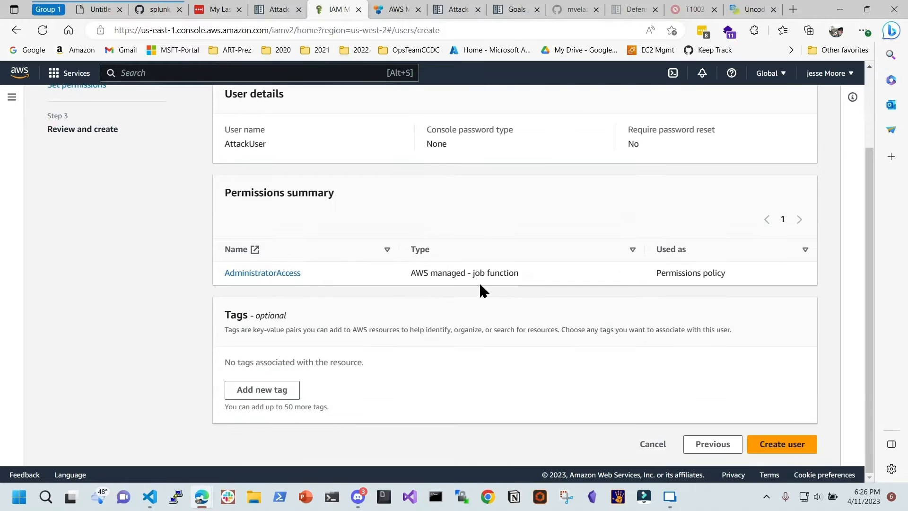
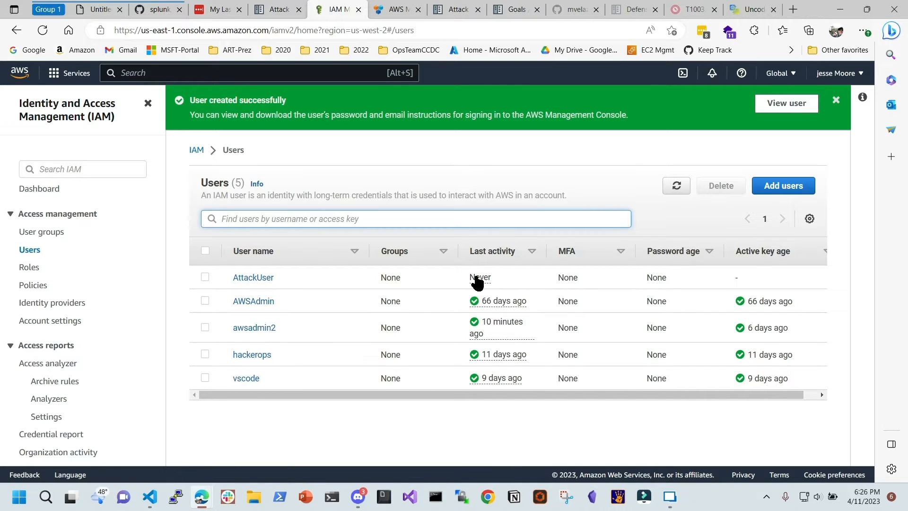
# Open AttackUser's Security credentials tab and scroll to its still-empty Access keys section
pyautogui.click(251, 278)
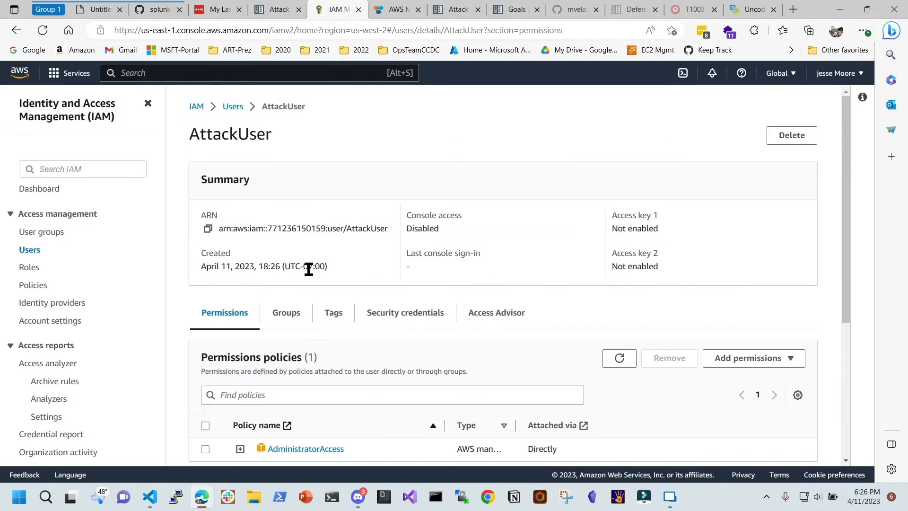
pyautogui.click(406, 320)
pyautogui.scroll(-4, 418, 296)
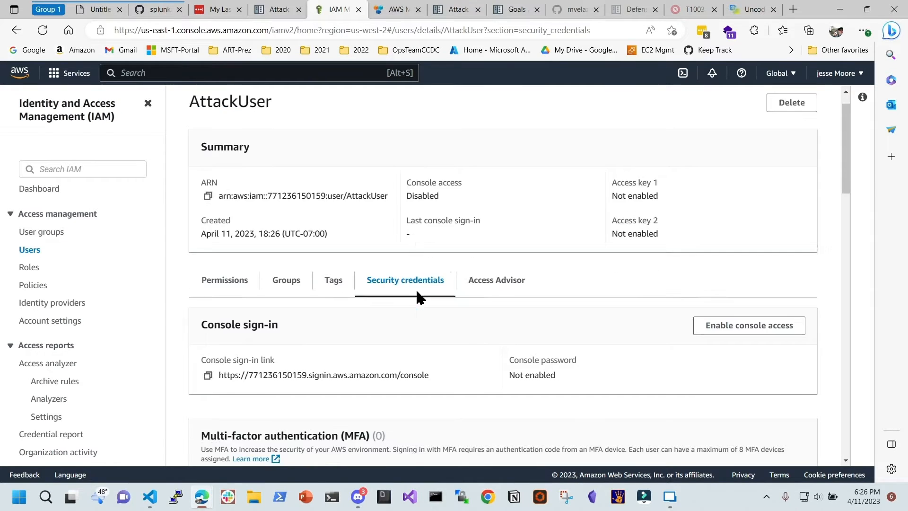
pyautogui.scroll(1, 410, 268)
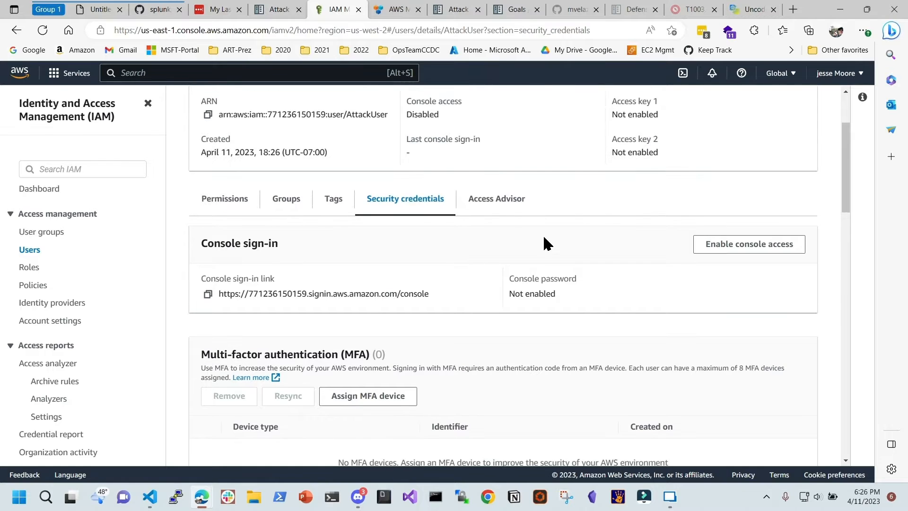
pyautogui.scroll(-5, 495, 245)
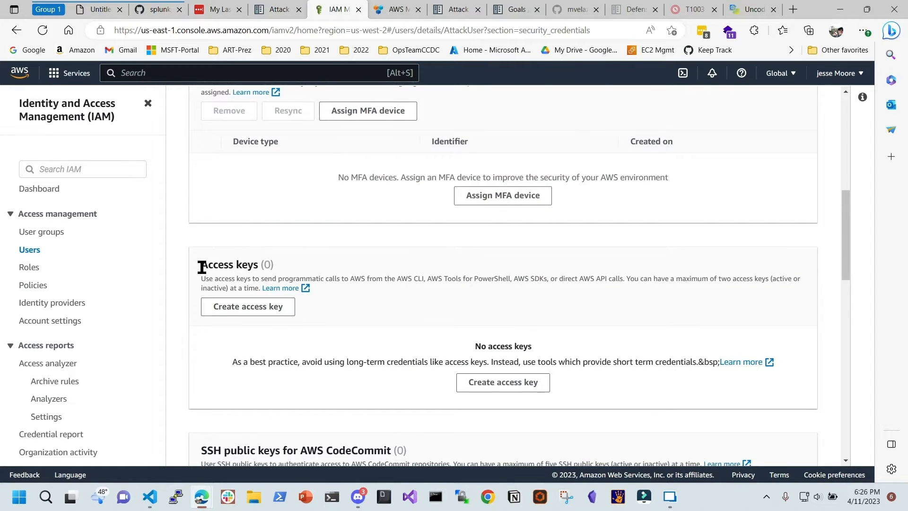
pyautogui.moveTo(200, 265); pyautogui.dragTo(282, 265)
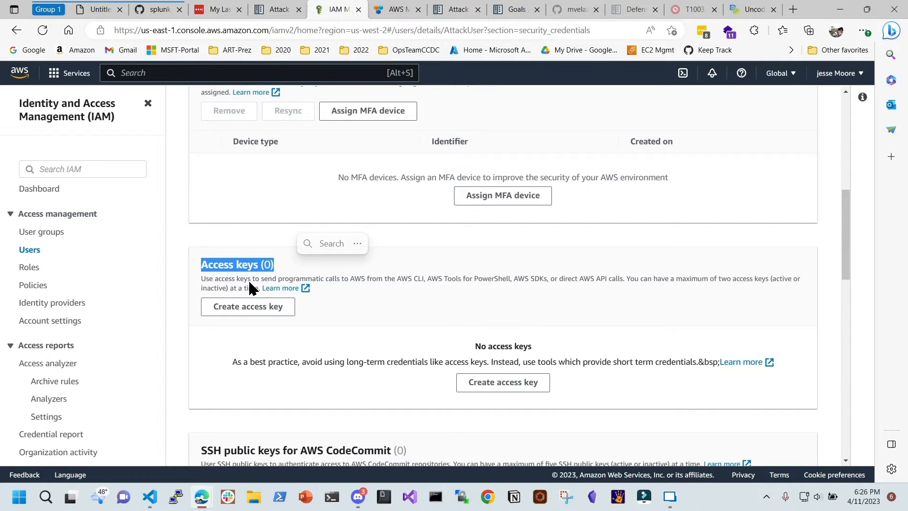
# Create a Command Line Interface (CLI) access key for AttackUser, accepting the recommendation acknowledgement
pyautogui.click(254, 307)
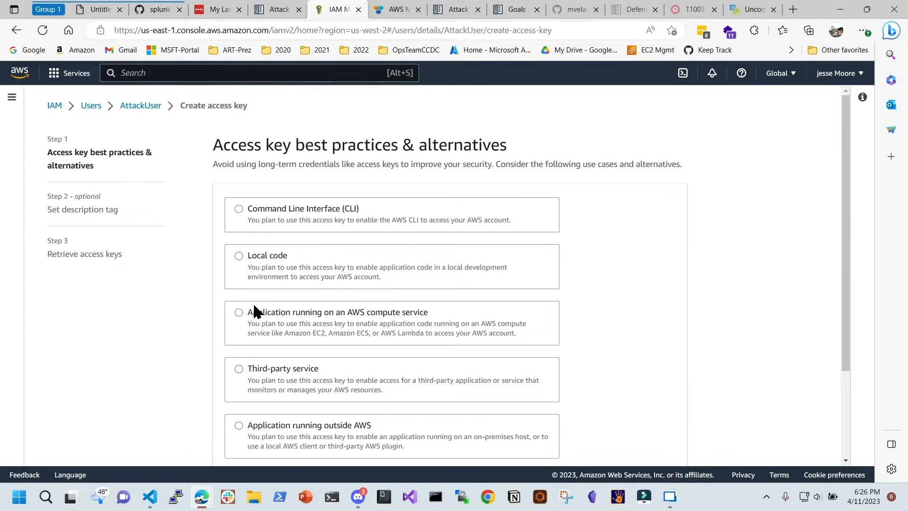
pyautogui.click(310, 210)
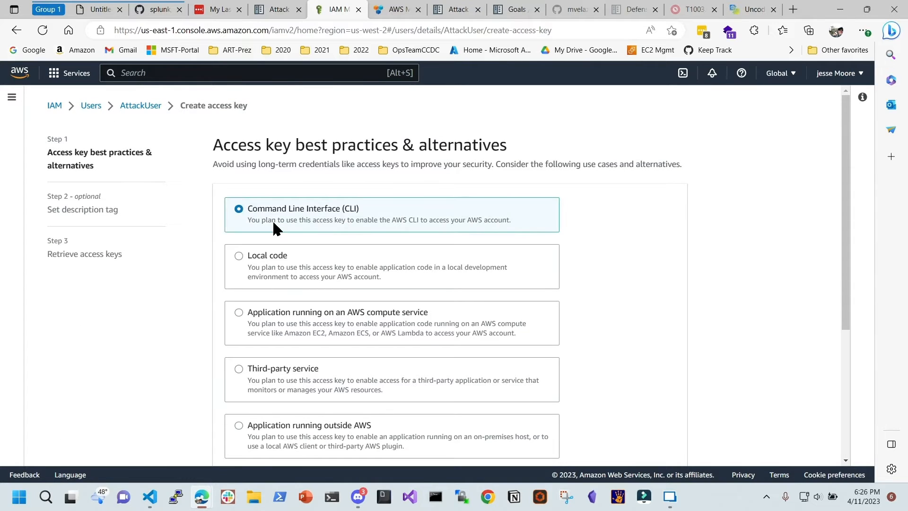
pyautogui.scroll(-5, 633, 330)
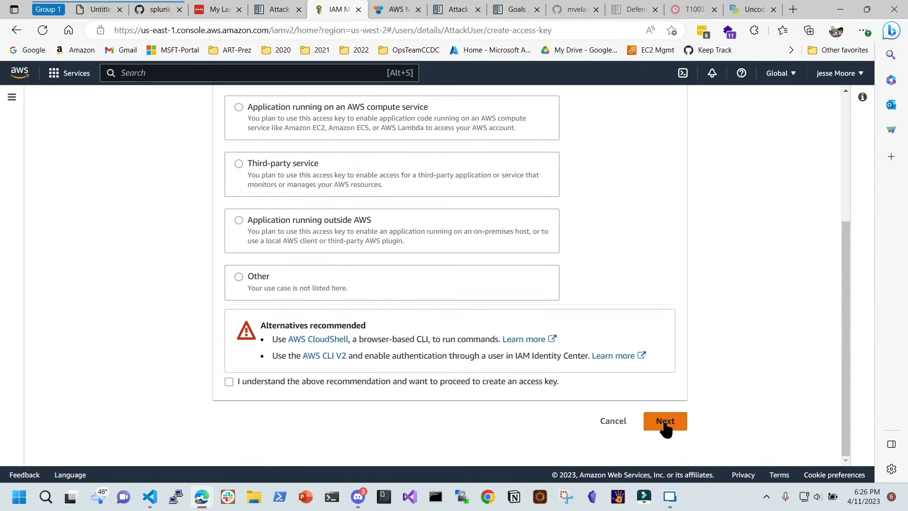
pyautogui.click(665, 425)
pyautogui.click(229, 382)
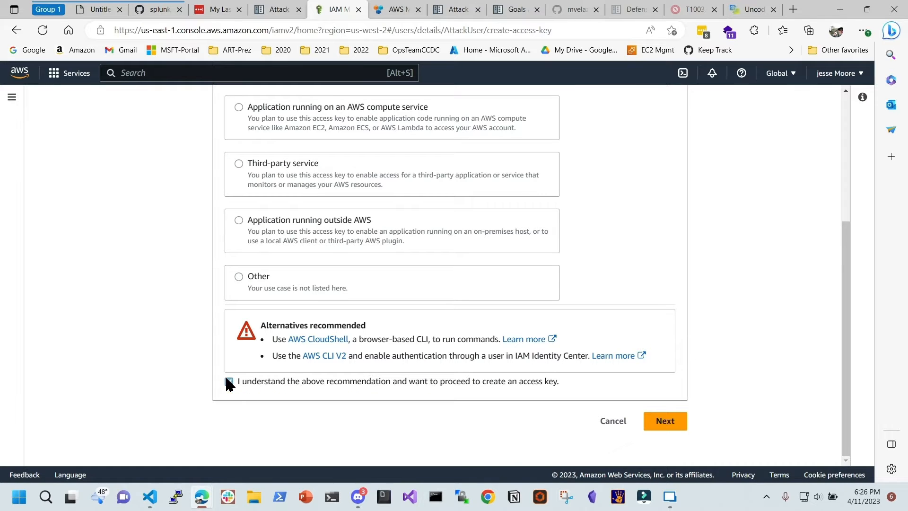
pyautogui.click(667, 424)
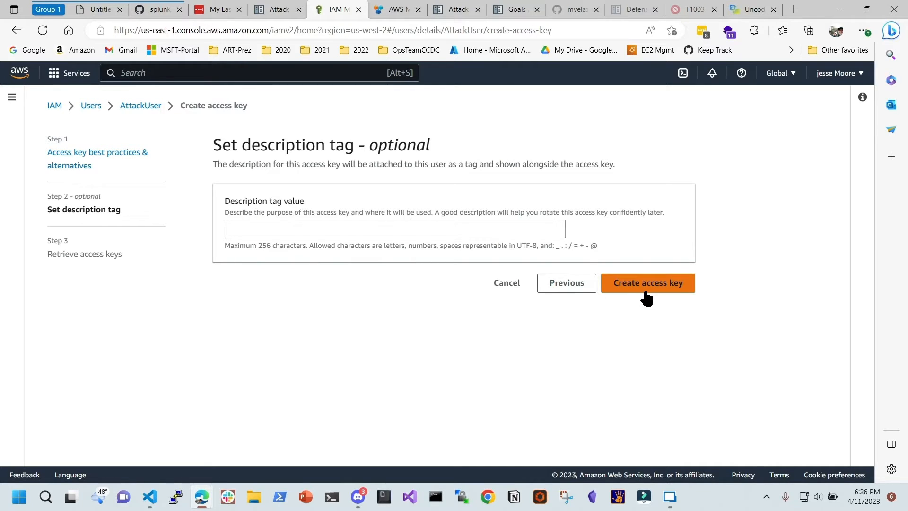
pyautogui.click(321, 232)
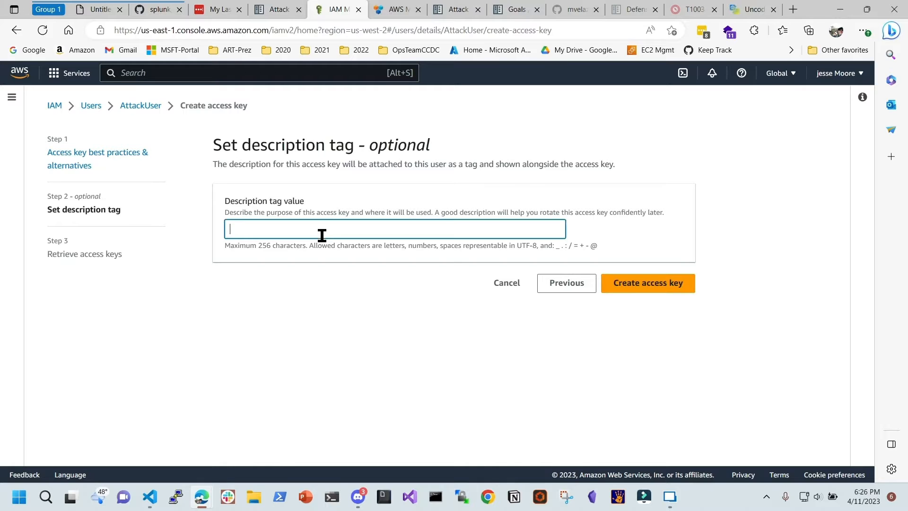
pyautogui.click(659, 284)
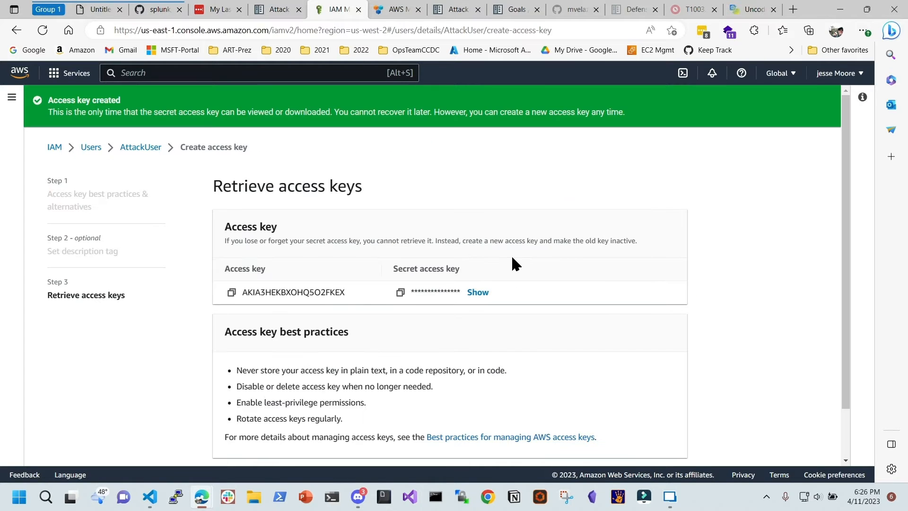
# Select the new access key ID, show then hide the secret key, and move Edge aside
pyautogui.scroll(-1, 234, 208)
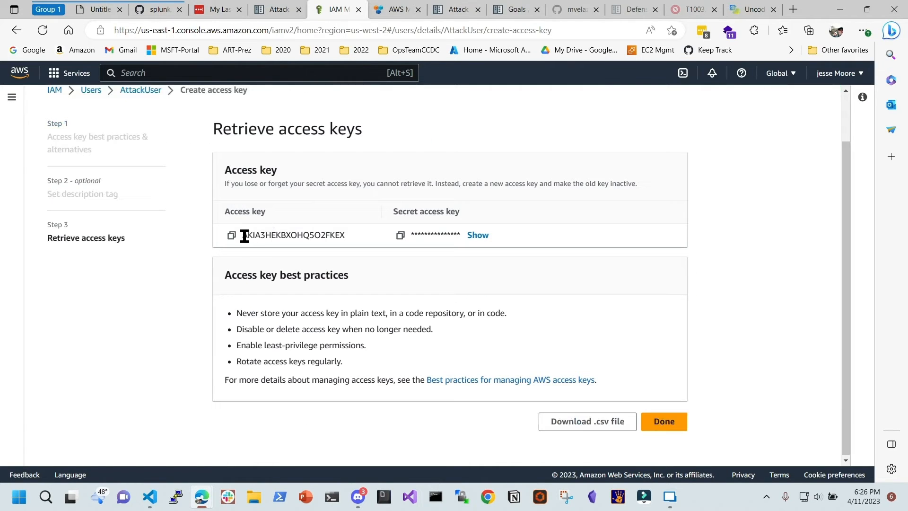
pyautogui.moveTo(243, 235); pyautogui.dragTo(345, 234)
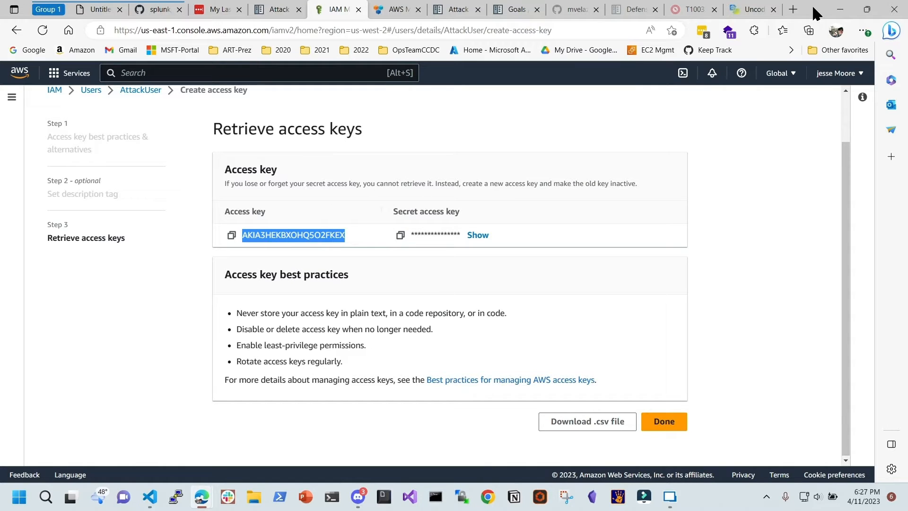
pyautogui.moveTo(814, 13); pyautogui.dragTo(825, 52)
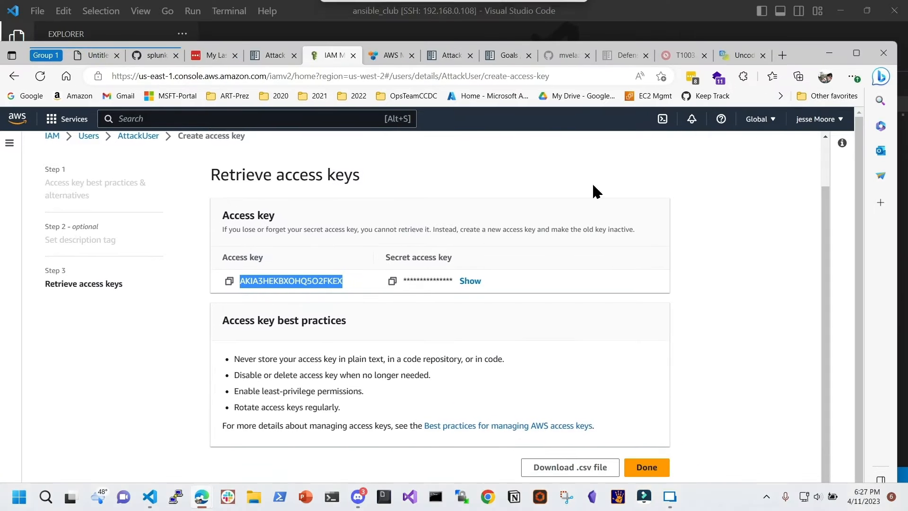
pyautogui.click(471, 282)
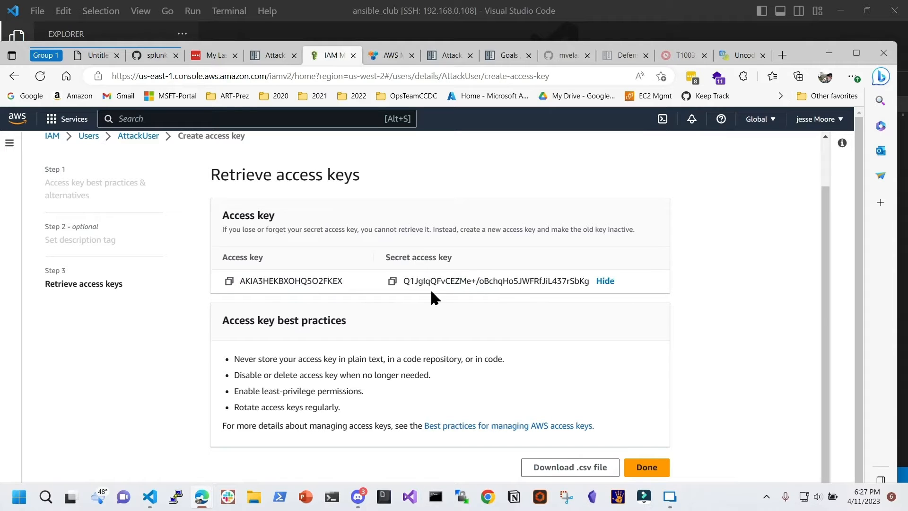
pyautogui.click(603, 281)
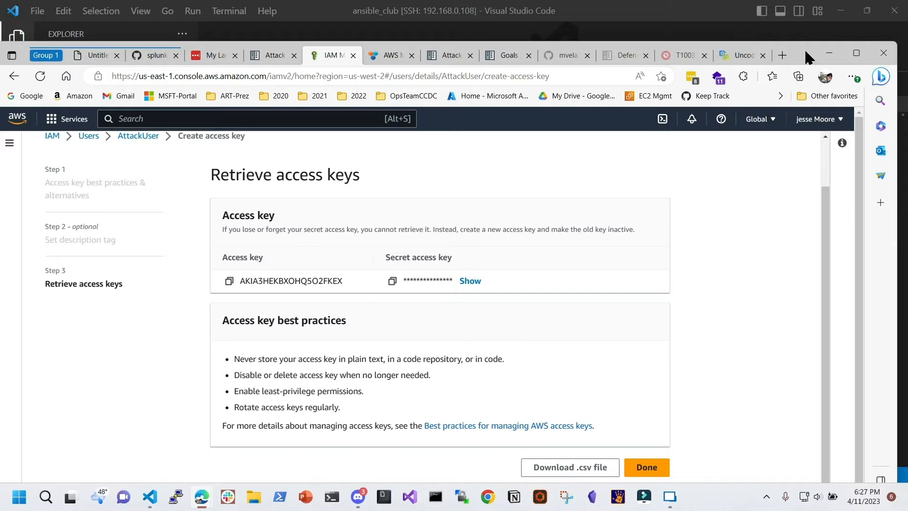
pyautogui.moveTo(805, 48); pyautogui.dragTo(907, 90)
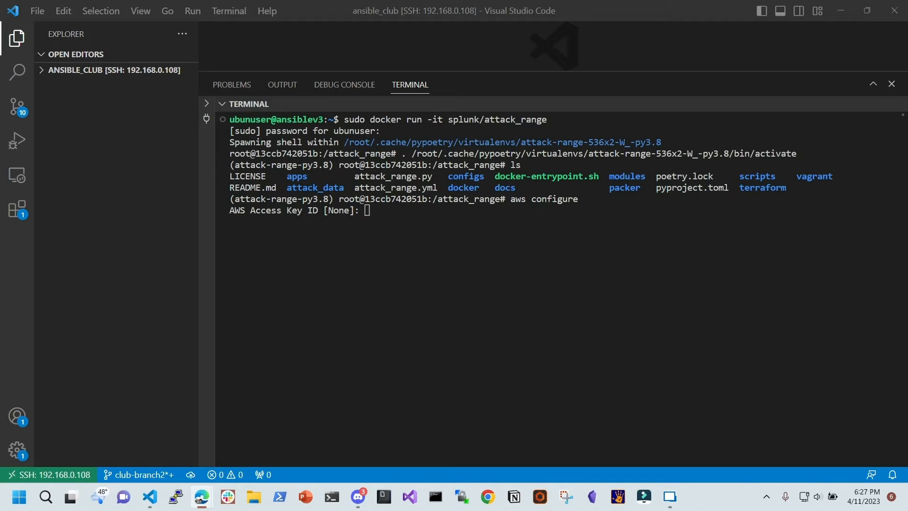
# Paste AttackUser's access key ID and secret access key into the aws configure prompts
pyautogui.rightClick(396, 223)
pyautogui.press('Return')
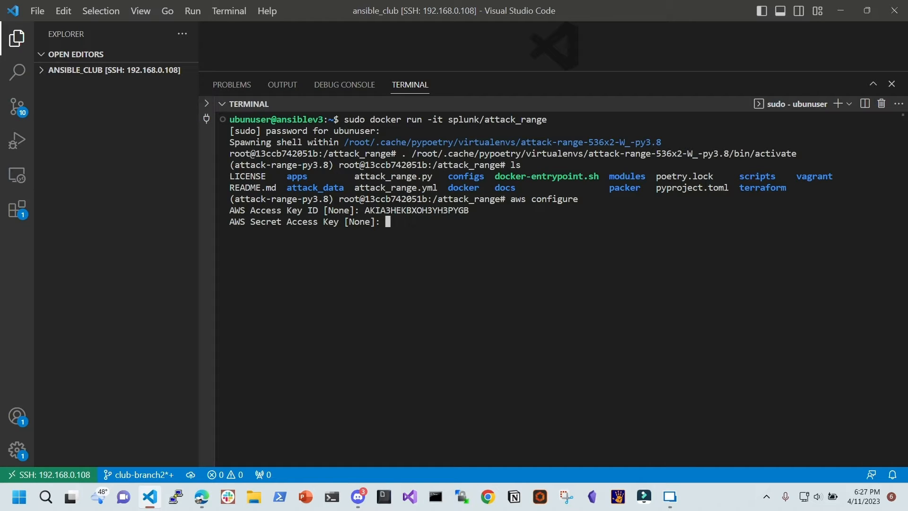
pyautogui.hotkey('alt', 'Tab')
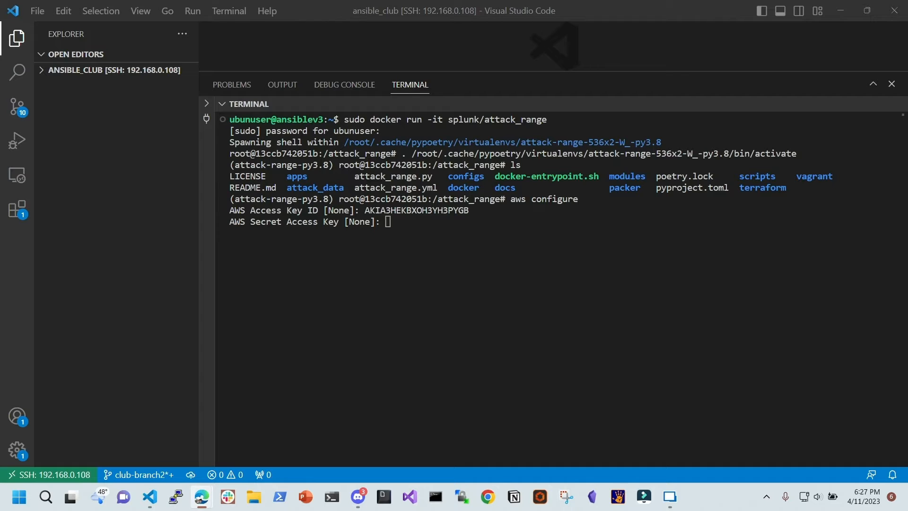
pyautogui.rightClick(447, 238)
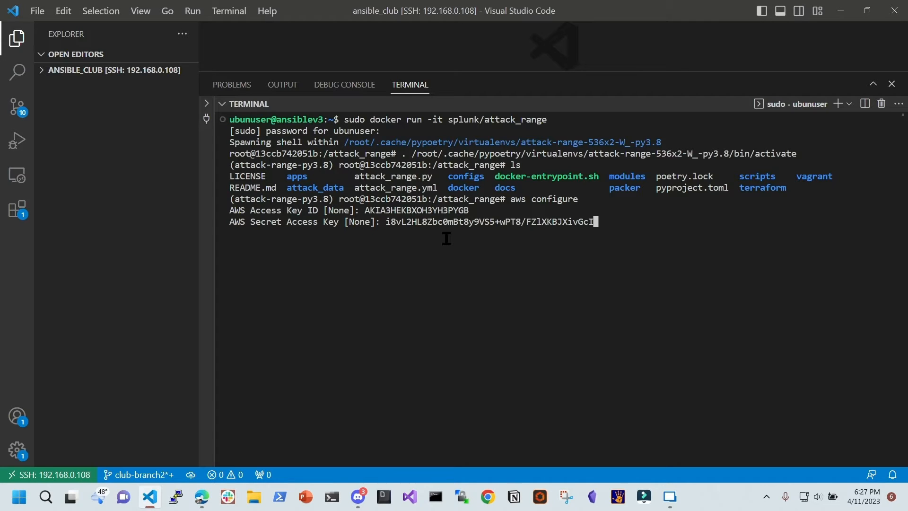
pyautogui.press('Return')
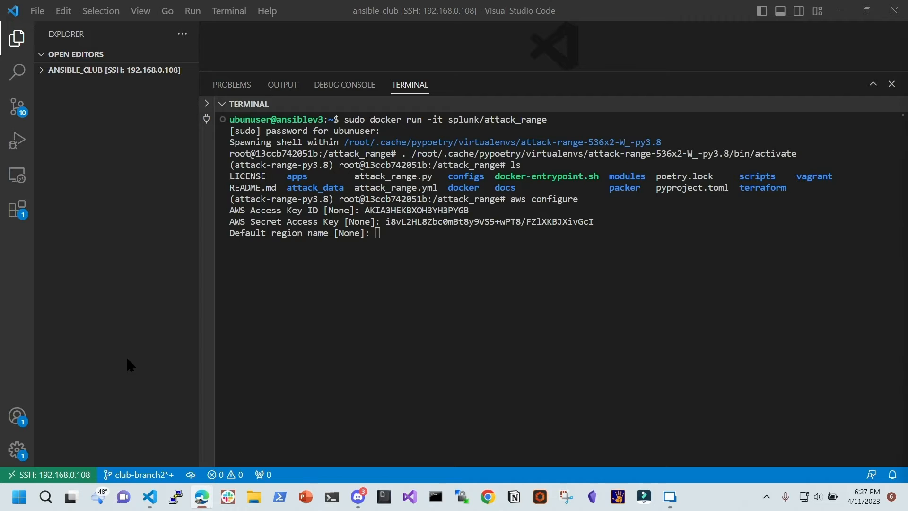
# Set the AWS region to us-west-2 and keep the default output format
pyautogui.click(412, 255)
pyautogui.write('us')
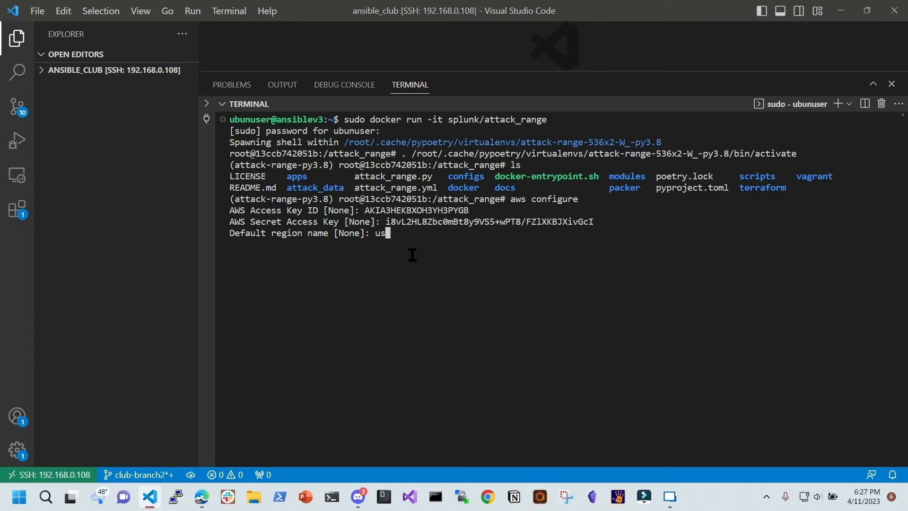
pyautogui.write('-west-2')
pyautogui.press('Return')
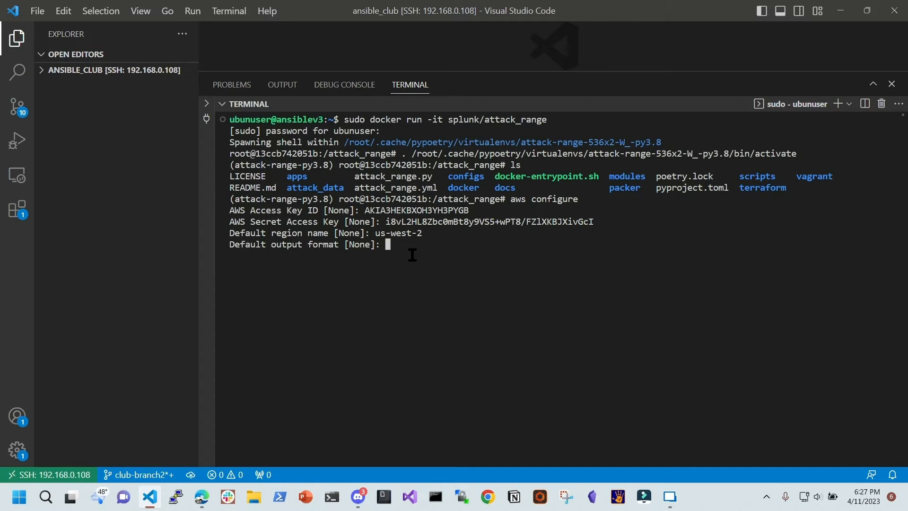
pyautogui.press('Return')
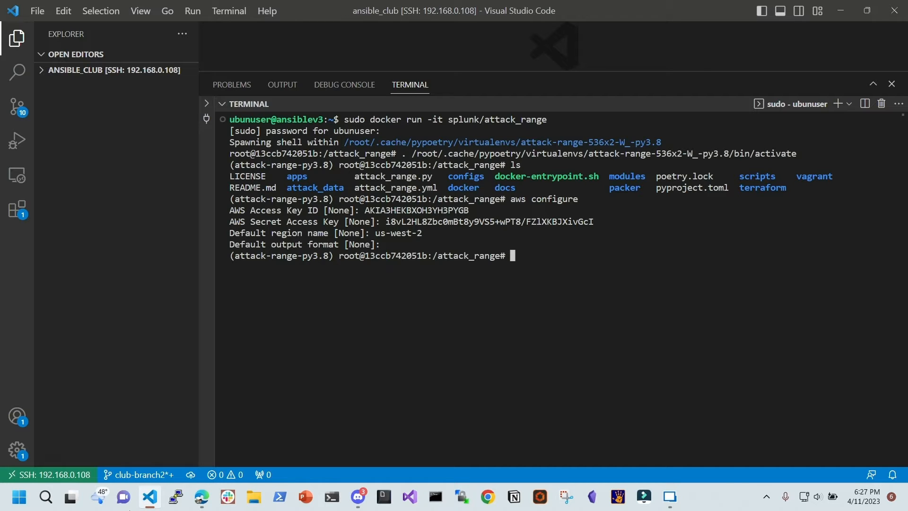
pyautogui.moveTo(194, 498)
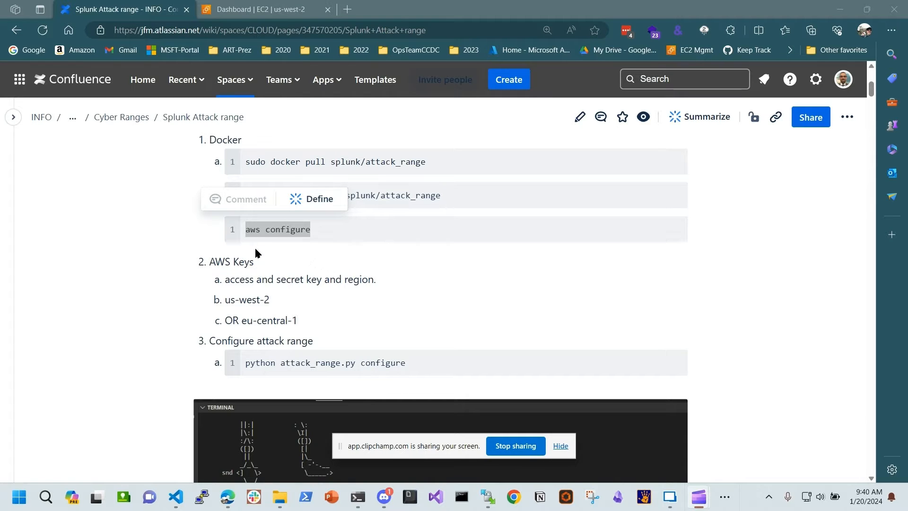
# Highlight step 3's python attack_range.py configure command and scroll to its sample terminal output
pyautogui.moveTo(291, 242)
pyautogui.scroll(-1, 307, 246)
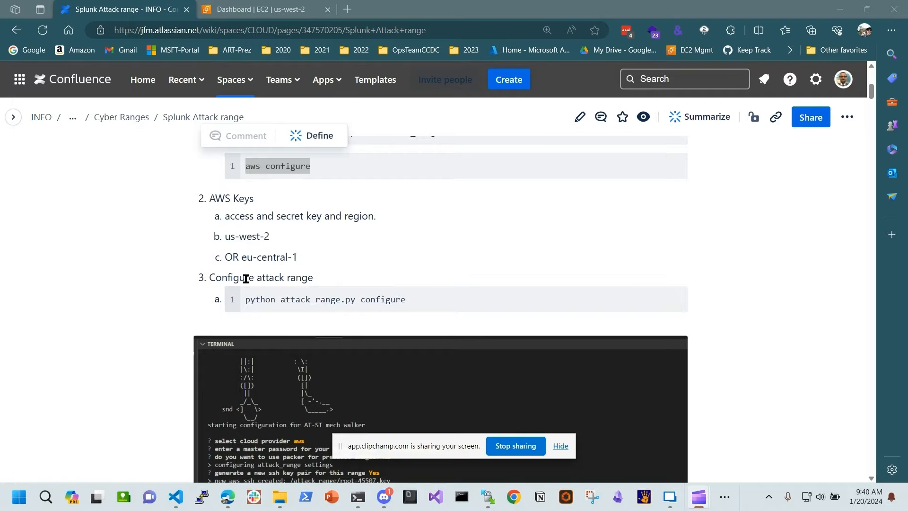
pyautogui.moveTo(254, 278); pyautogui.dragTo(314, 284)
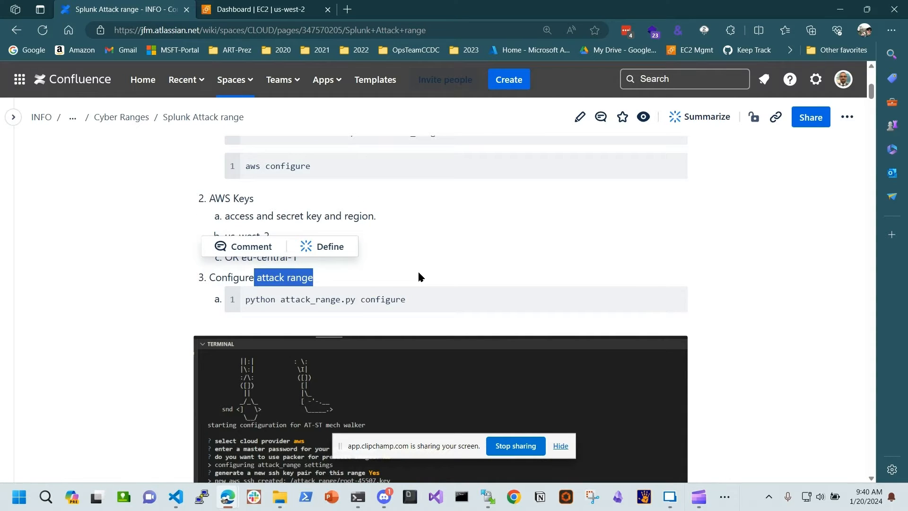
pyautogui.click(296, 305)
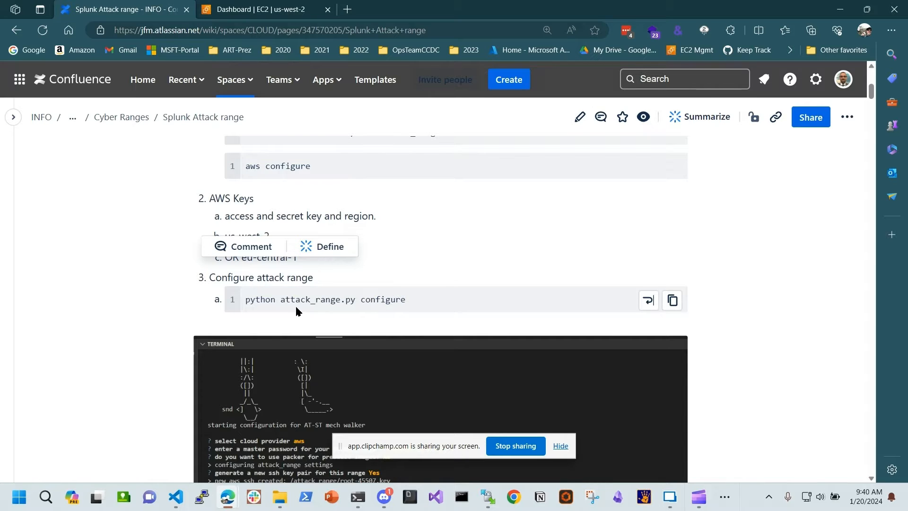
pyautogui.moveTo(249, 300); pyautogui.dragTo(436, 303)
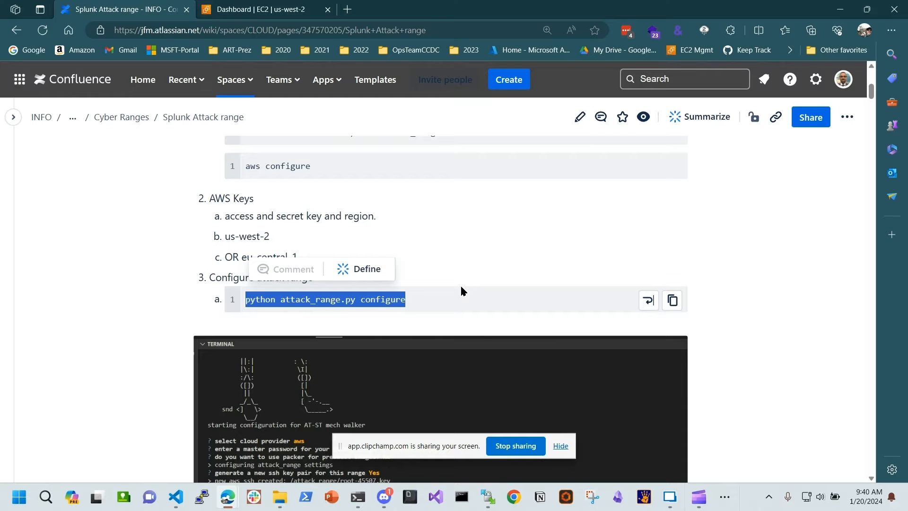
pyautogui.scroll(-4, 461, 287)
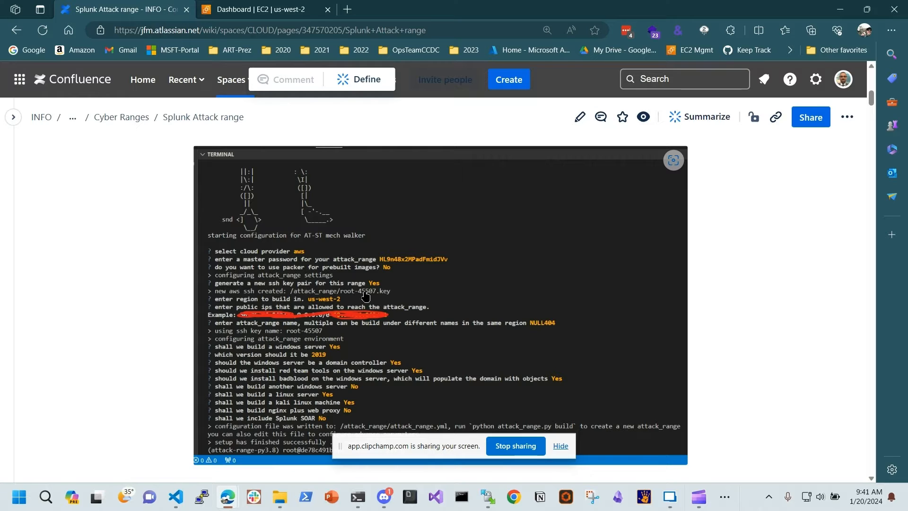
# Scroll to '4. Build the attack range' and highlight its heading and python attack_range.py build command
pyautogui.scroll(-1, 368, 295)
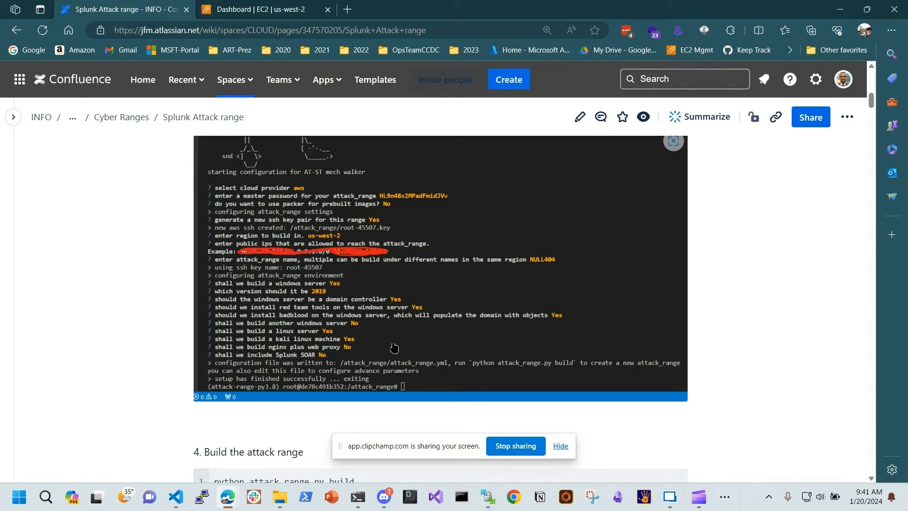
pyautogui.scroll(-3, 388, 340)
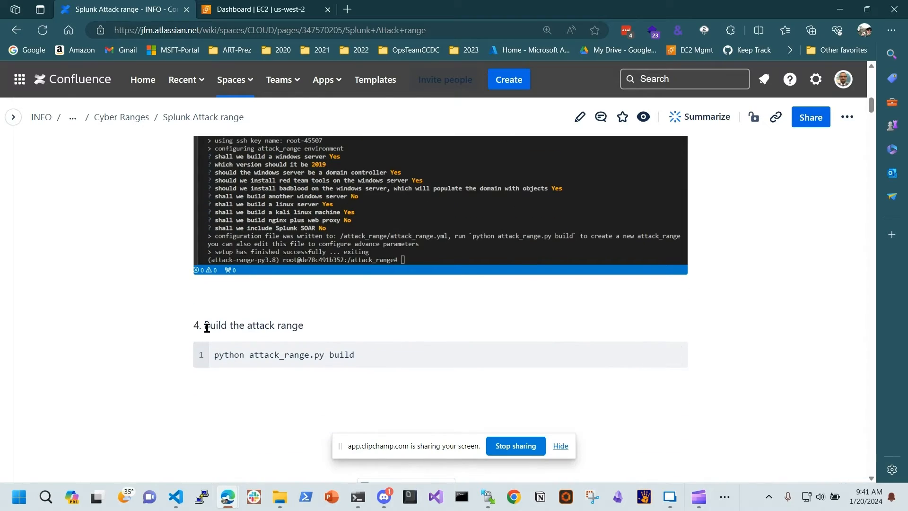
pyautogui.moveTo(205, 326); pyautogui.dragTo(336, 325)
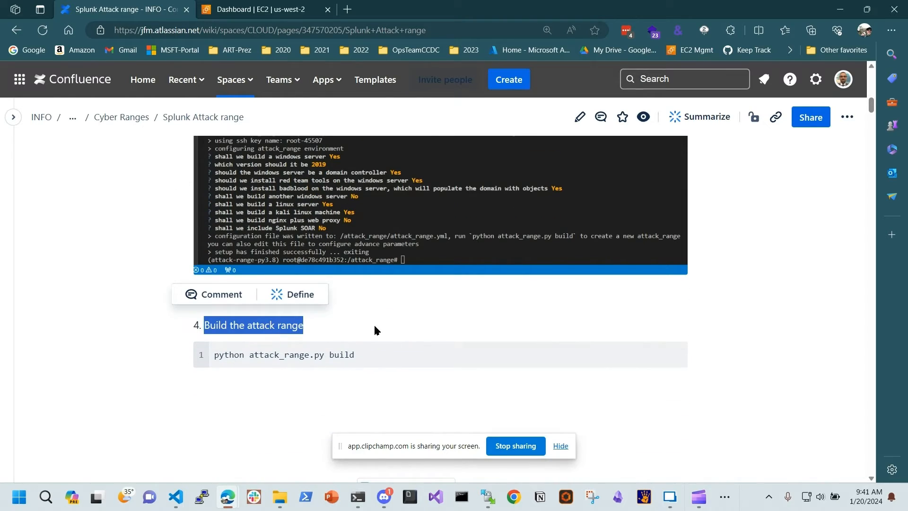
pyautogui.click(371, 350)
pyautogui.moveTo(214, 356); pyautogui.dragTo(385, 364)
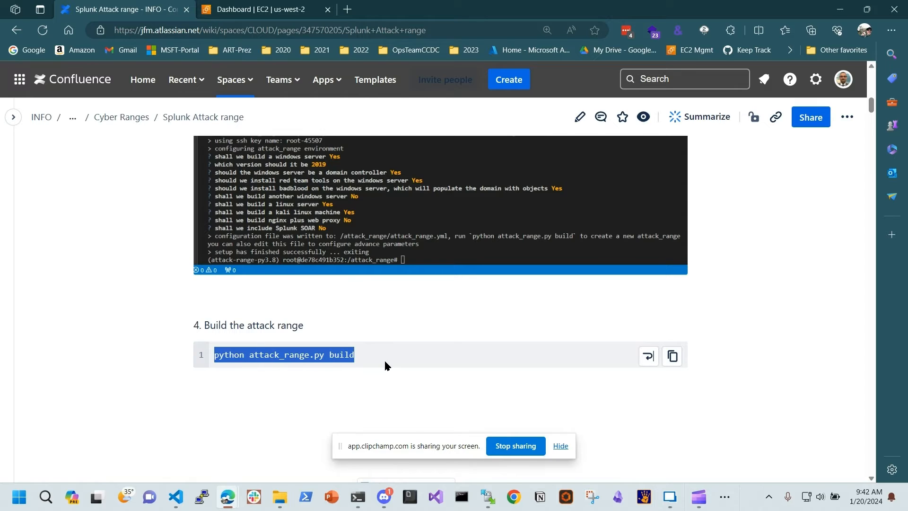
pyautogui.click(396, 364)
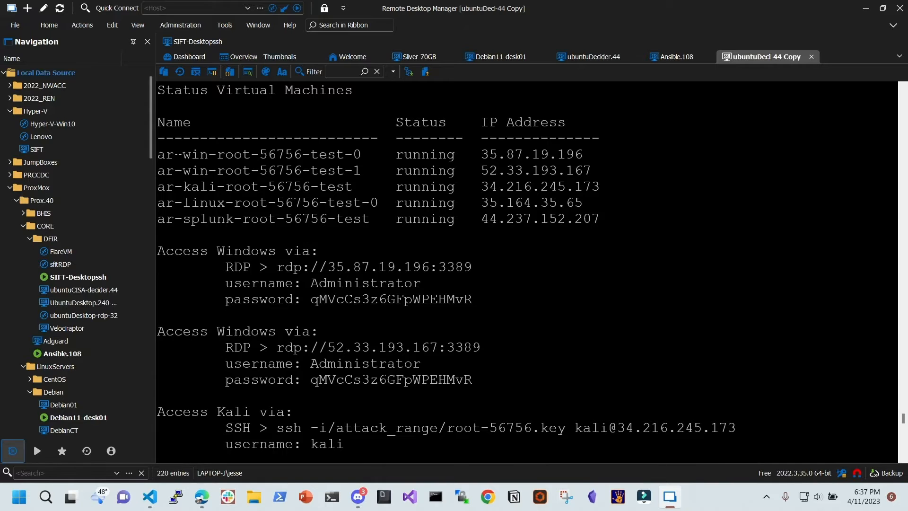
# Highlight the running VM names and the Guacamole web address, then move Remote Desktop Manager aside
pyautogui.moveTo(174, 154); pyautogui.dragTo(262, 219)
pyautogui.click(316, 269)
pyautogui.scroll(-1, 314, 285)
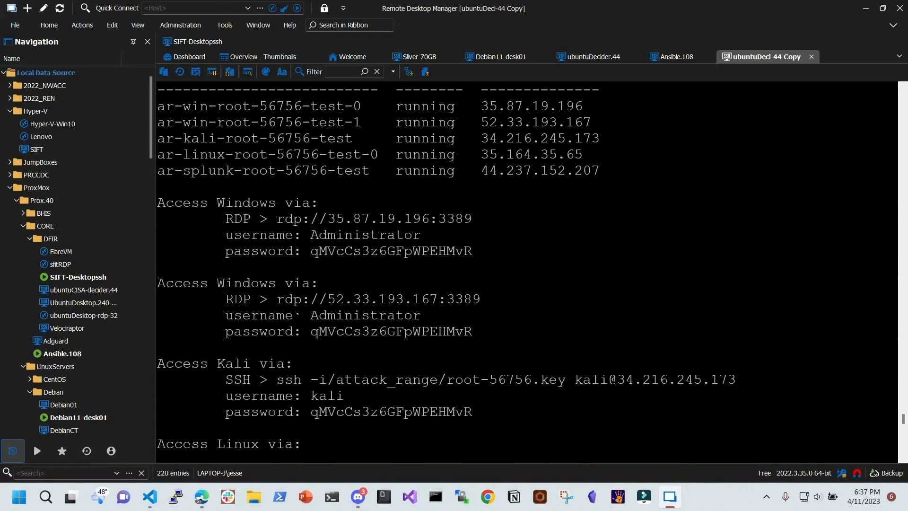
pyautogui.scroll(-2, 331, 315)
pyautogui.scroll(-1, 527, 272)
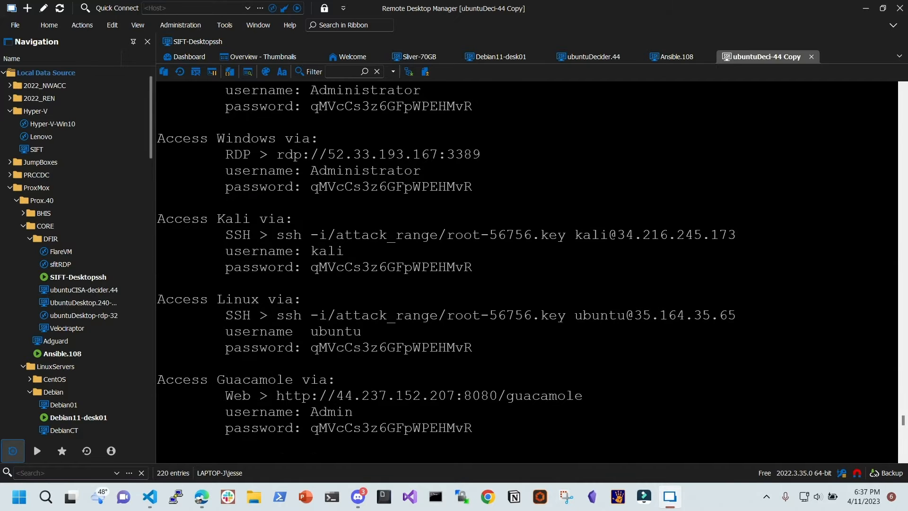
pyautogui.moveTo(277, 396); pyautogui.dragTo(559, 401)
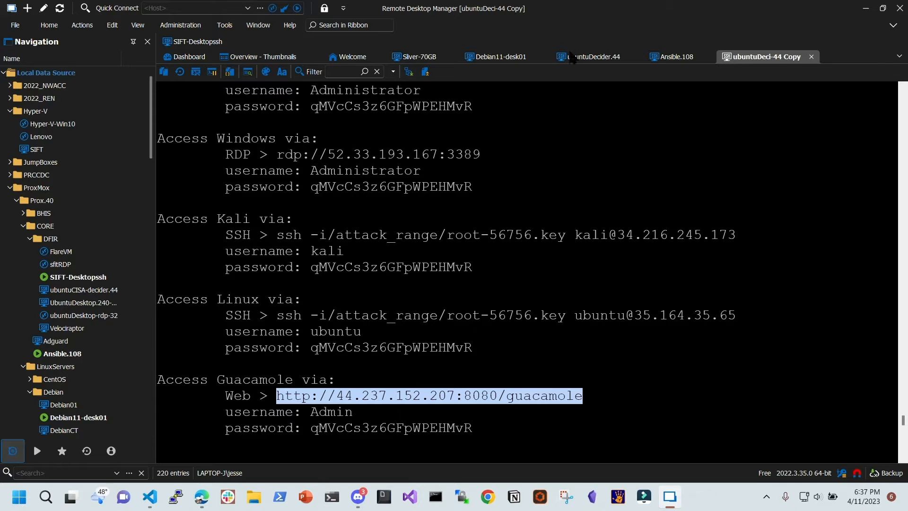
pyautogui.moveTo(642, 8); pyautogui.dragTo(907, 284)
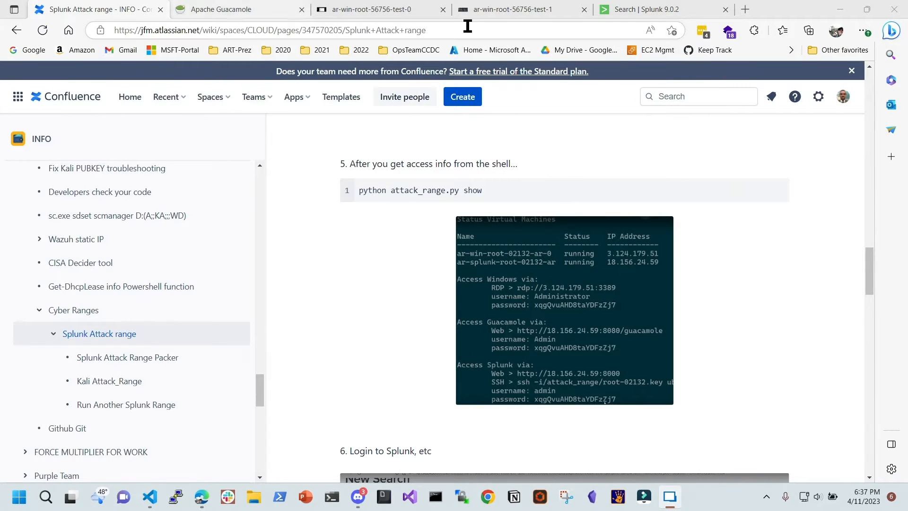
# From the Apache Guacamole tab, connect to the ar-win-root-56756-test-1 Windows host
pyautogui.click(236, 9)
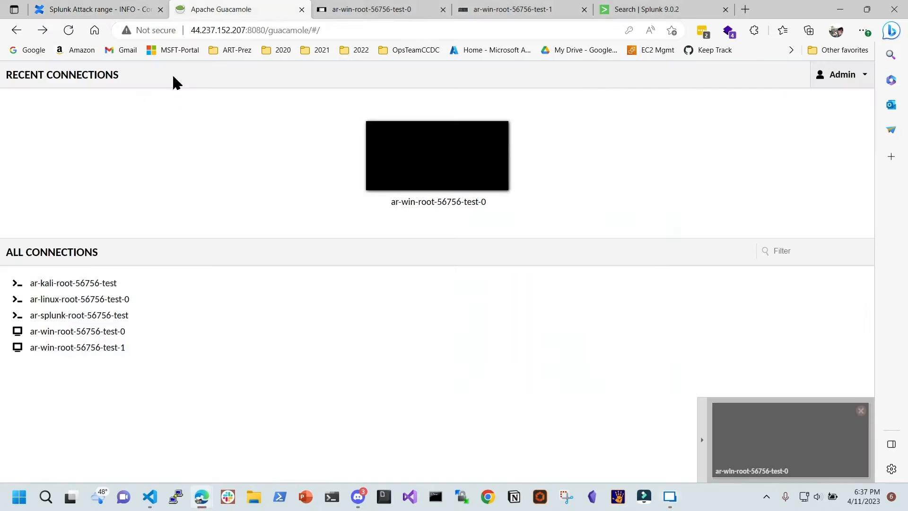
pyautogui.click(237, 31)
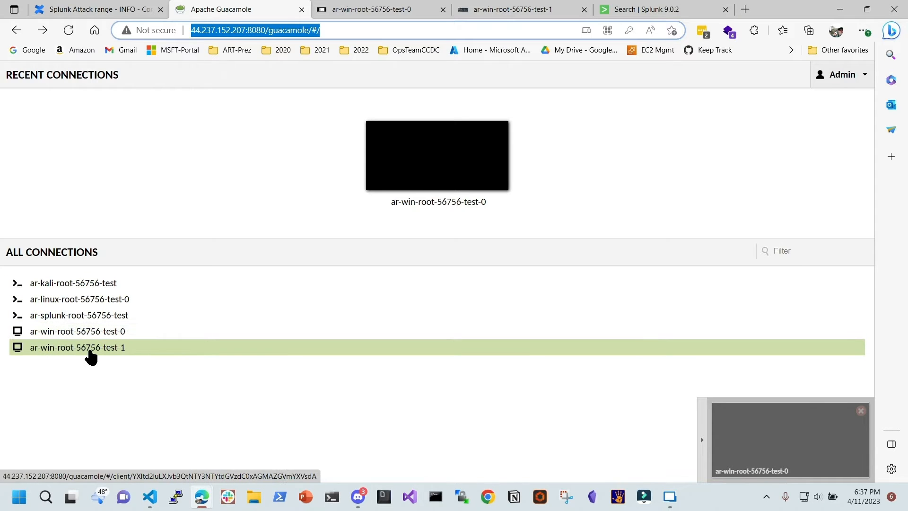
pyautogui.click(110, 348)
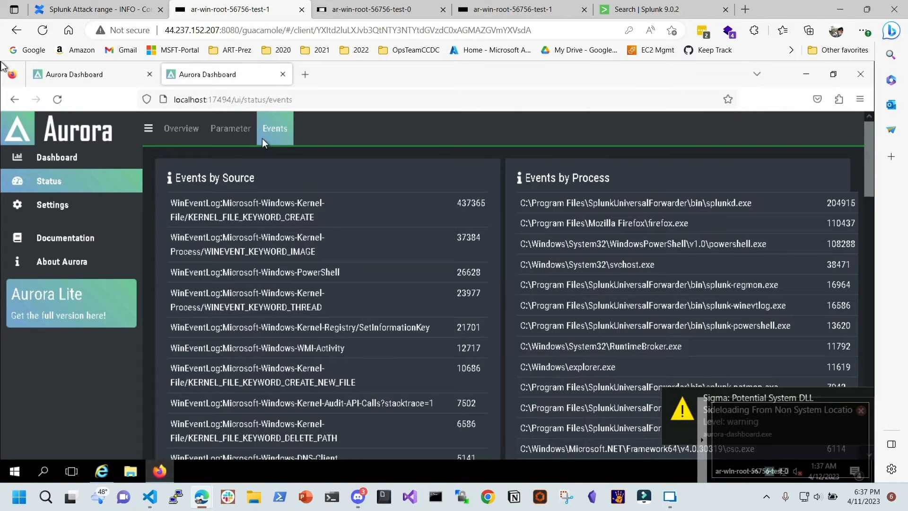
# Close the Internet Explorer Aurora window, reopen Aurora Dashboard from the tray, and copy its address
pyautogui.click(805, 74)
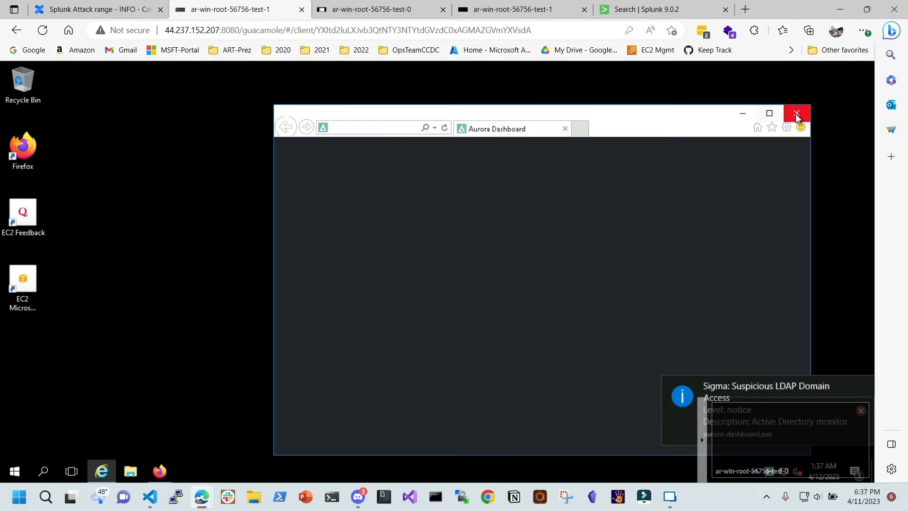
pyautogui.click(797, 113)
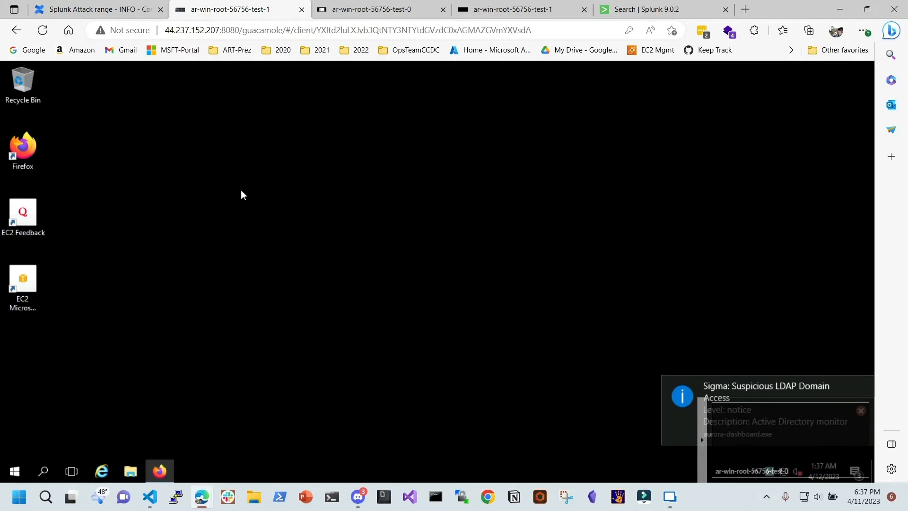
pyautogui.click(861, 410)
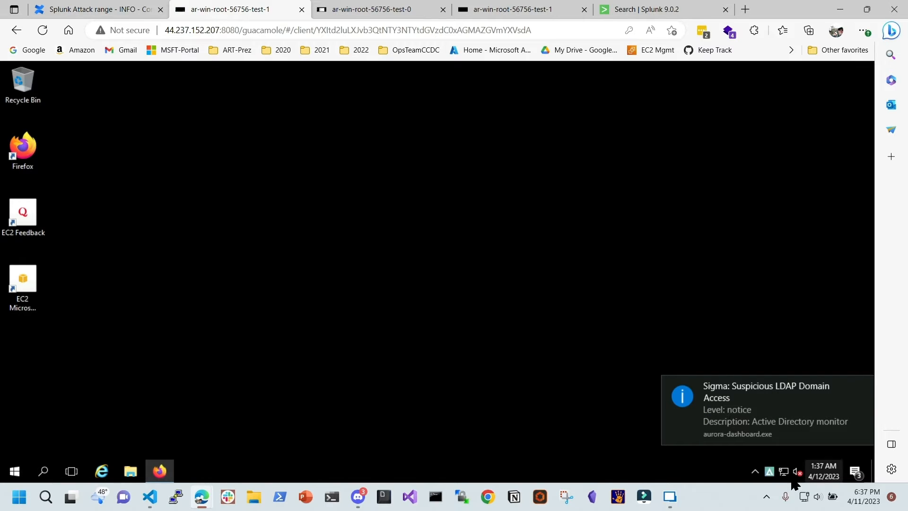
pyautogui.doubleClick(770, 472)
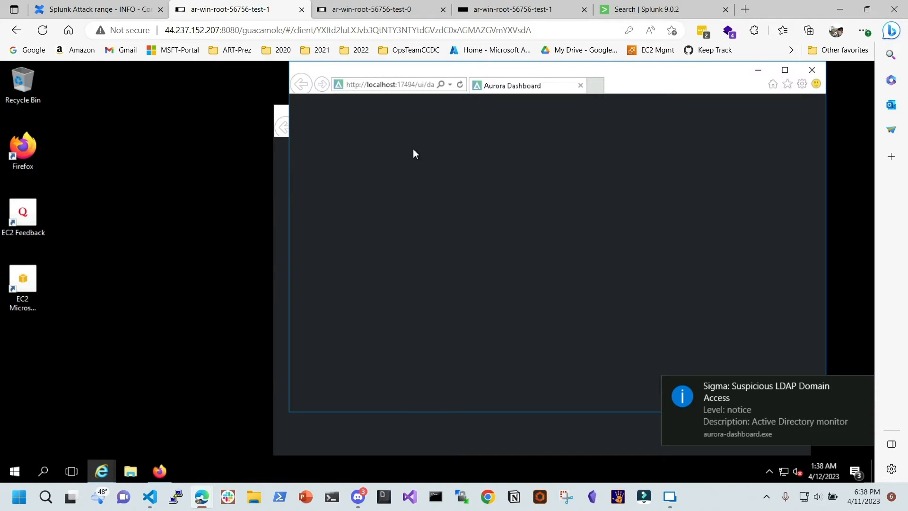
pyautogui.moveTo(670, 69); pyautogui.dragTo(464, 105)
pyautogui.click(605, 105)
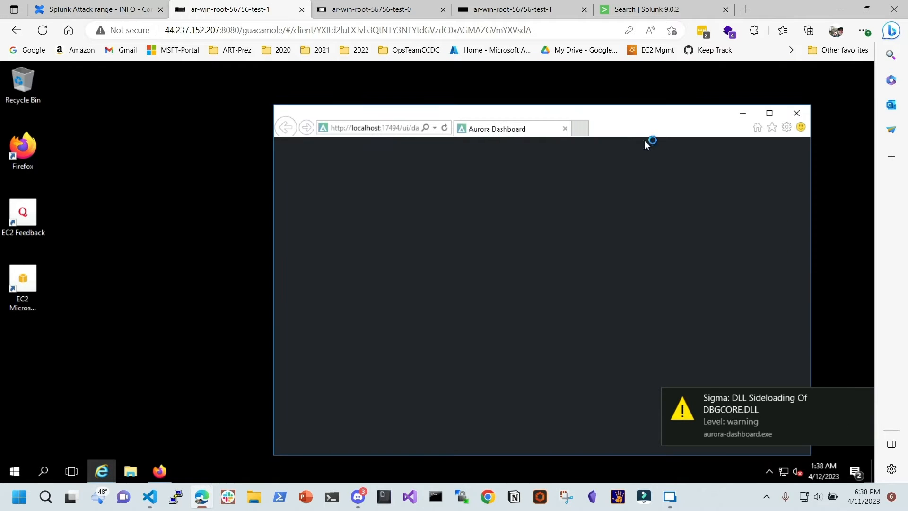
pyautogui.click(365, 127)
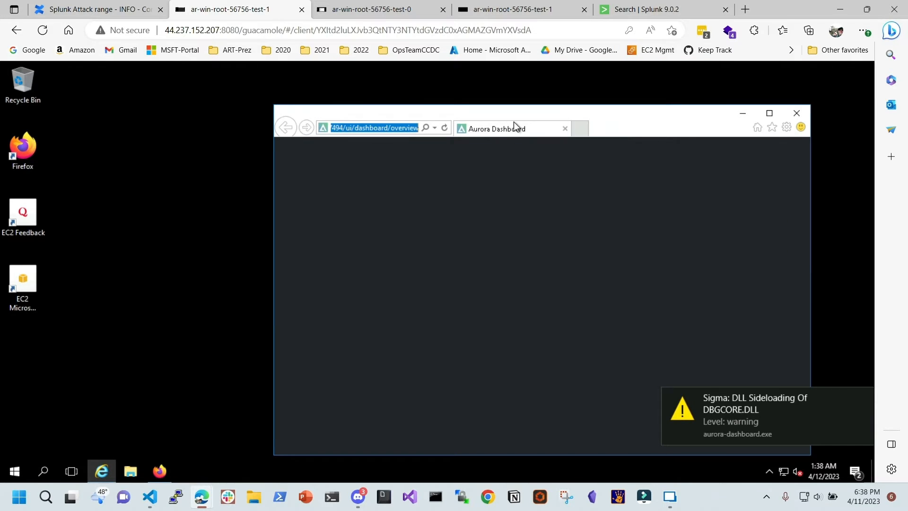
pyautogui.rightClick(370, 128)
pyautogui.click(400, 166)
# Load the copied Aurora Dashboard address in remote Firefox to show the 285 Sigma matches
pyautogui.doubleClick(22, 151)
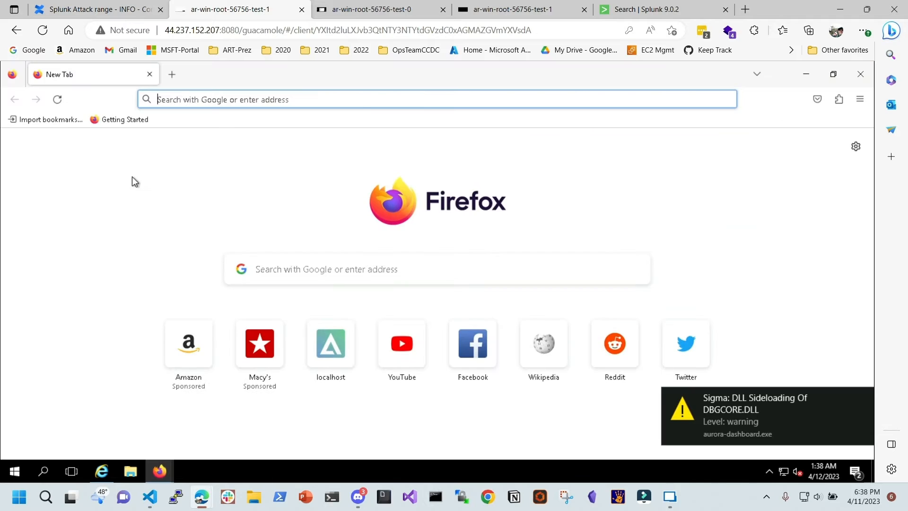
pyautogui.hotkey('ctrl', 'v')
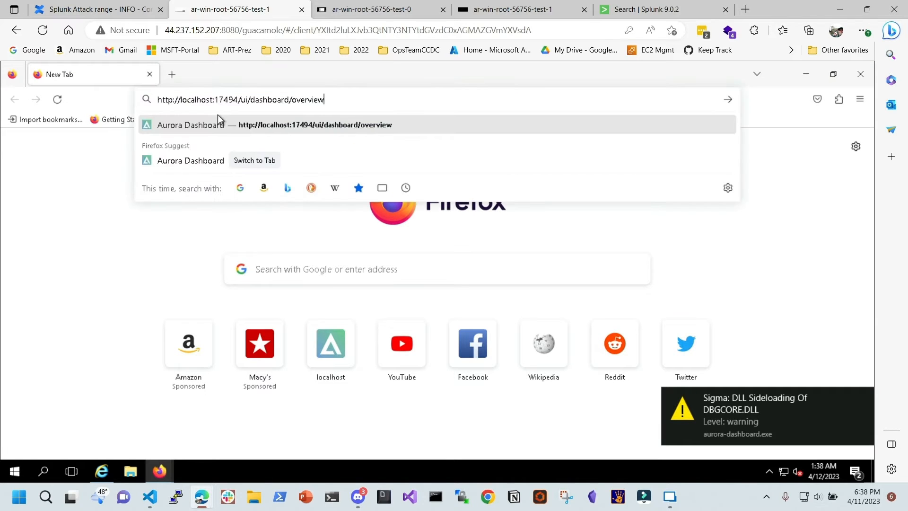
pyautogui.press('Return')
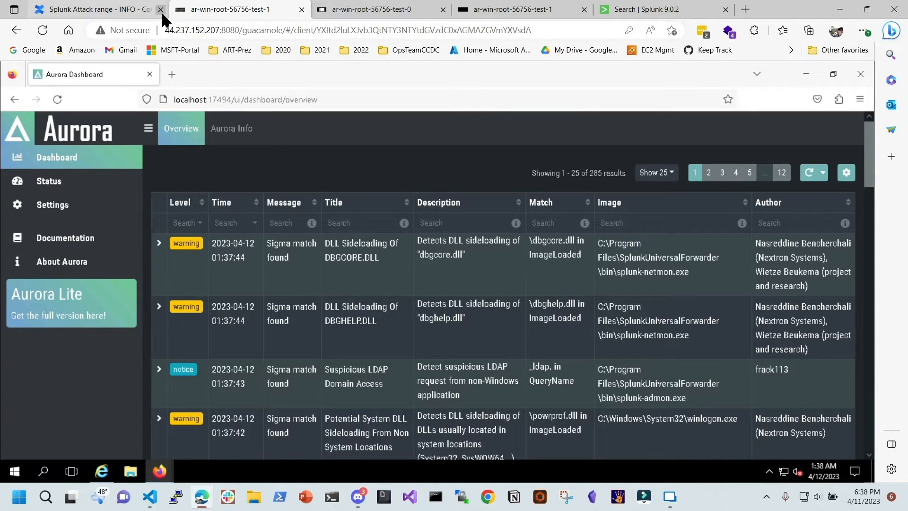
pyautogui.click(16, 30)
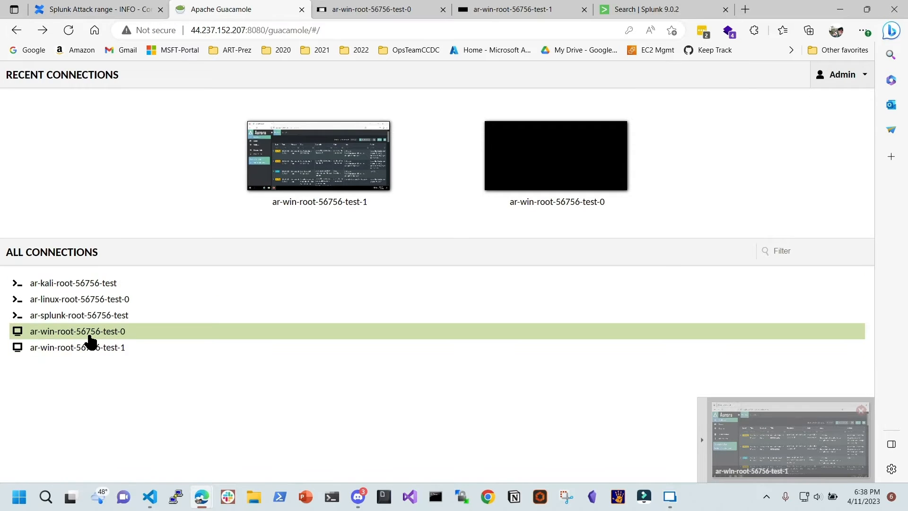
# Try ar-win-root-56756-test-0 in a new tab, close it, and reconnect the test-1 session
pyautogui.rightClick(102, 340)
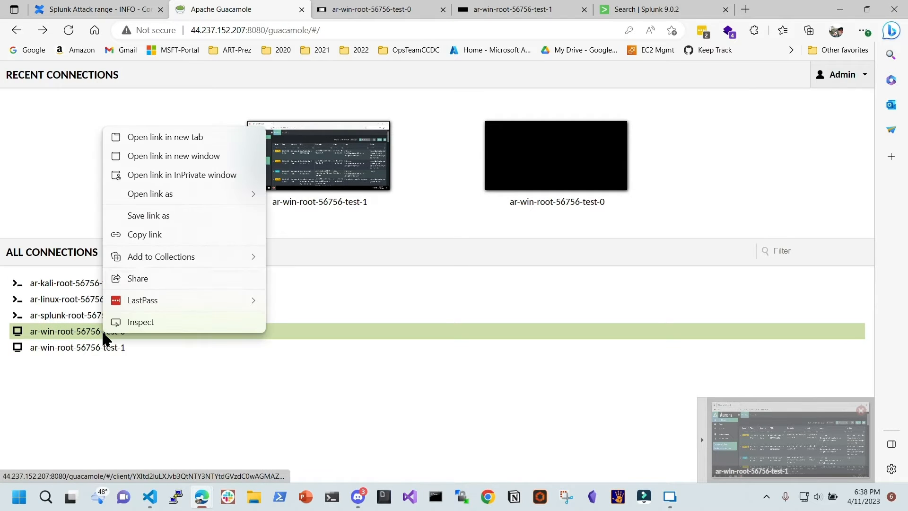
pyautogui.click(187, 138)
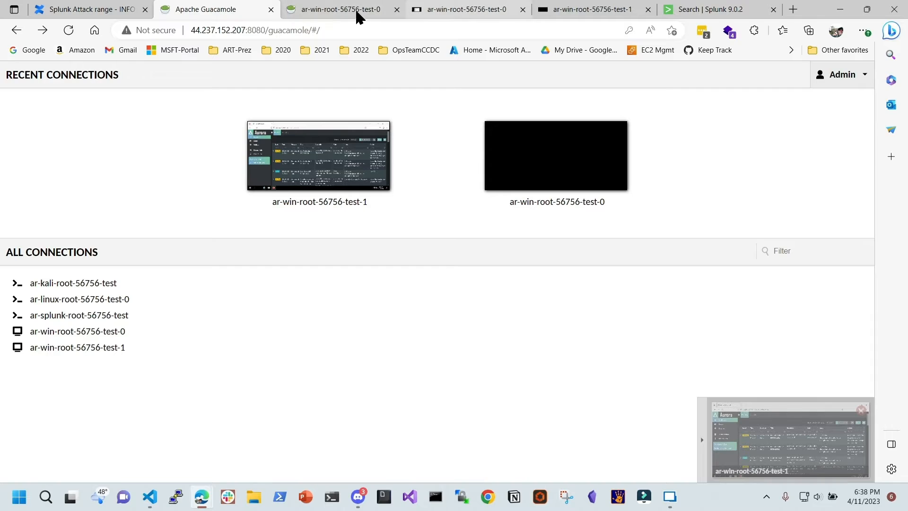
pyautogui.click(374, 13)
pyautogui.click(396, 9)
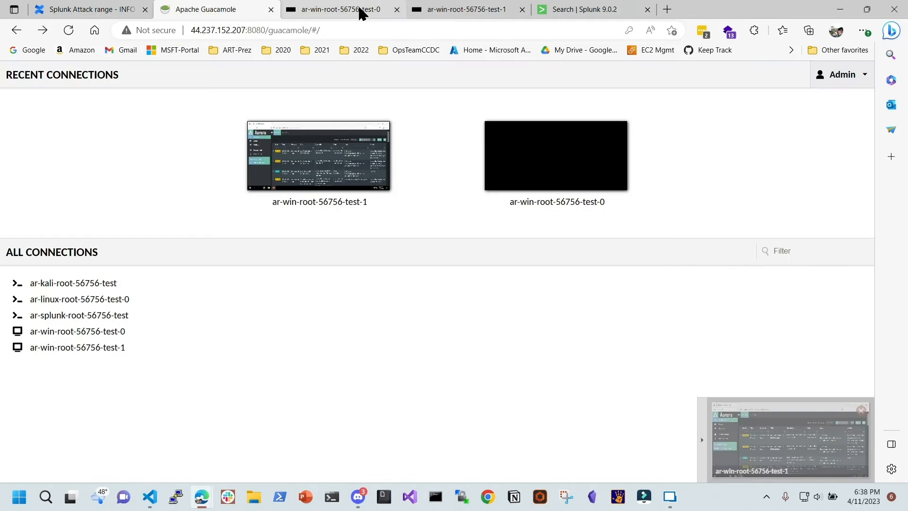
pyautogui.click(362, 11)
pyautogui.click(388, 281)
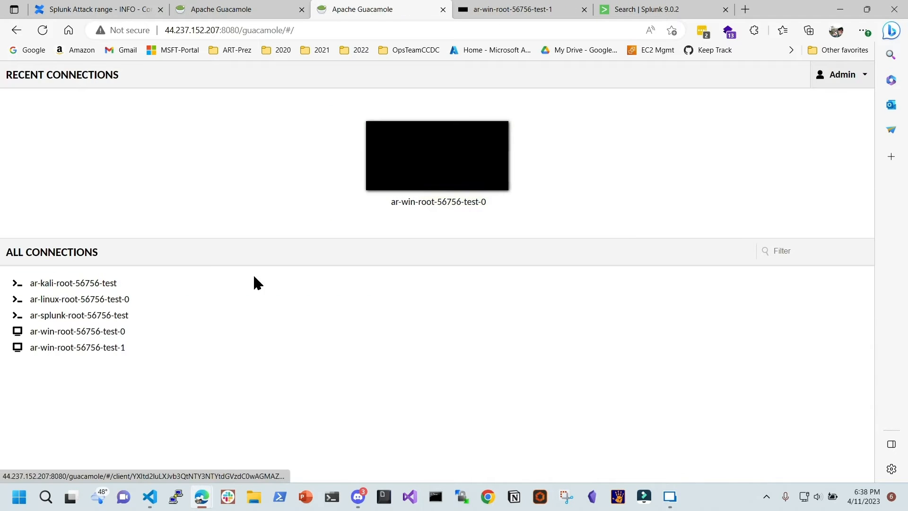
pyautogui.click(525, 10)
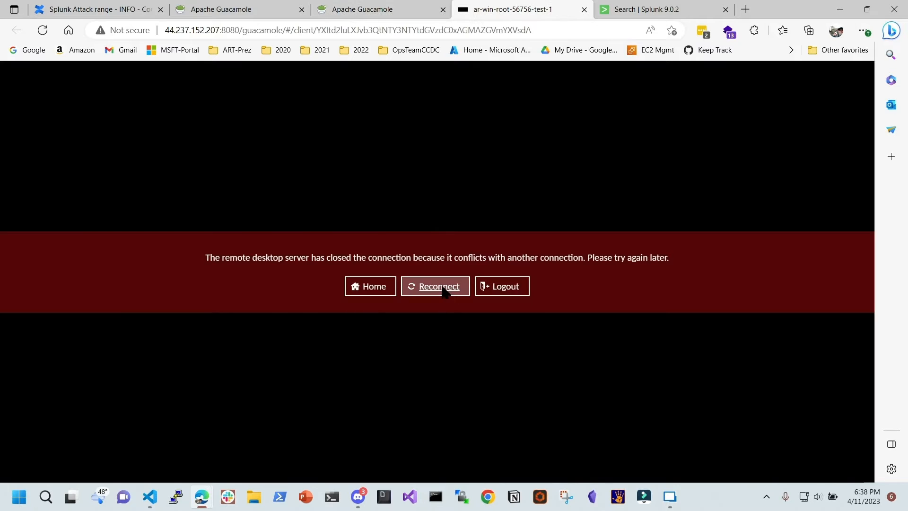
pyautogui.click(435, 286)
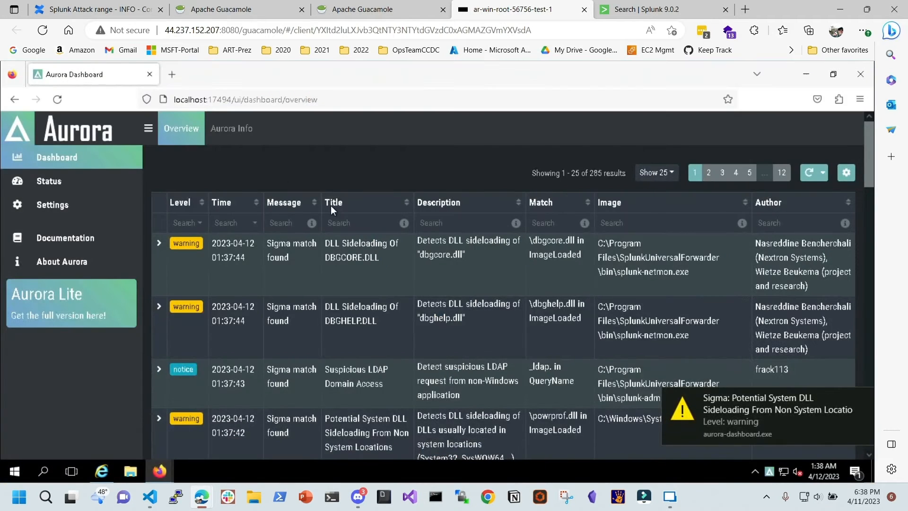
# Attempt the ar-linux-root-56756-test-0 connection, go back, and maximize Remote Desktop Manager
pyautogui.click(363, 12)
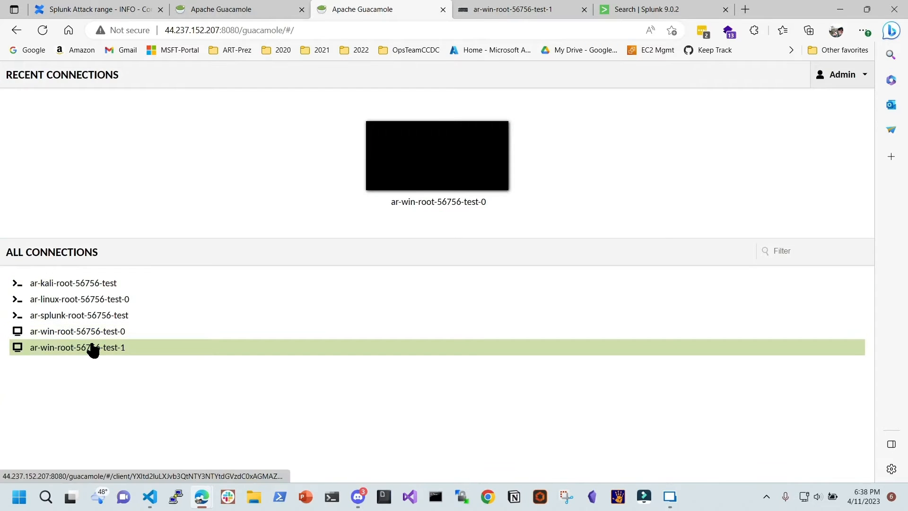
pyautogui.click(95, 301)
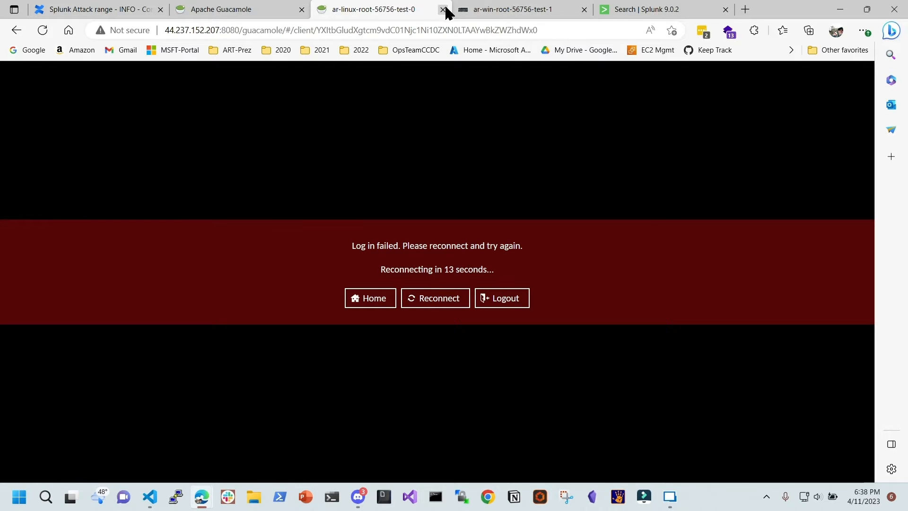
pyautogui.click(16, 30)
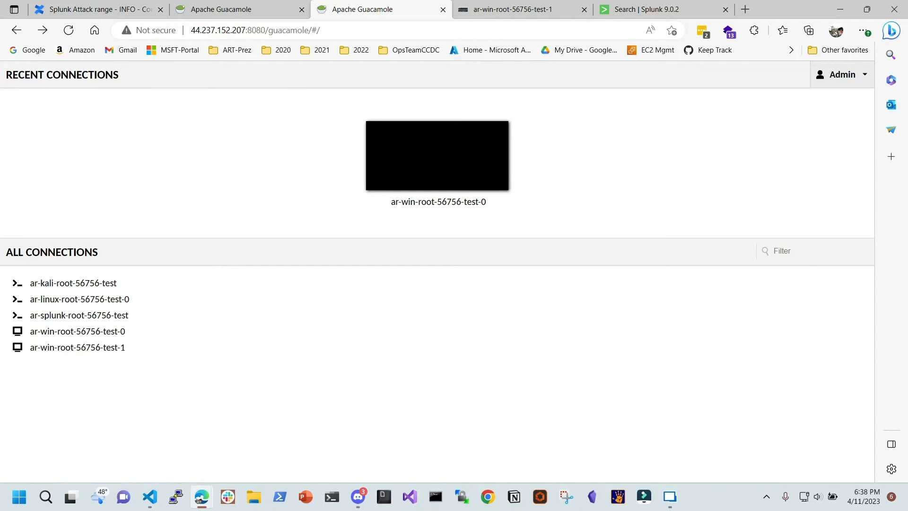
pyautogui.moveTo(808, 444); pyautogui.dragTo(587, 3)
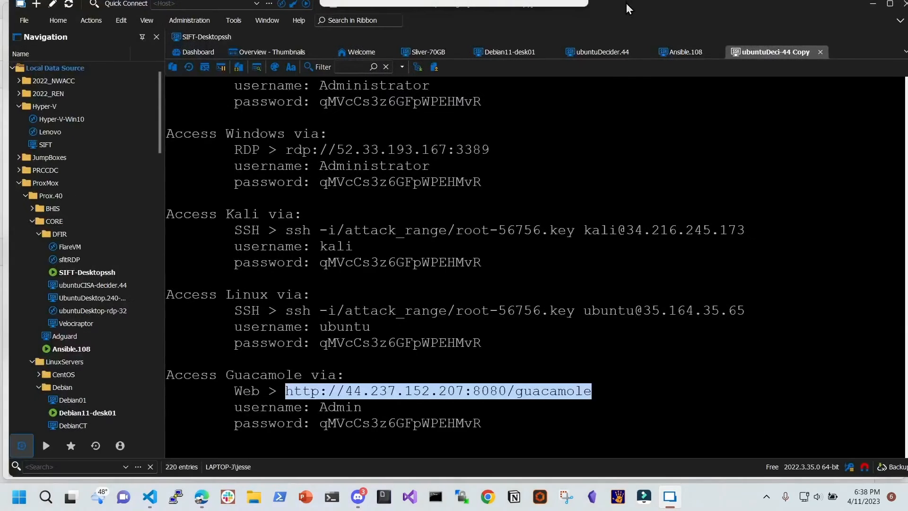
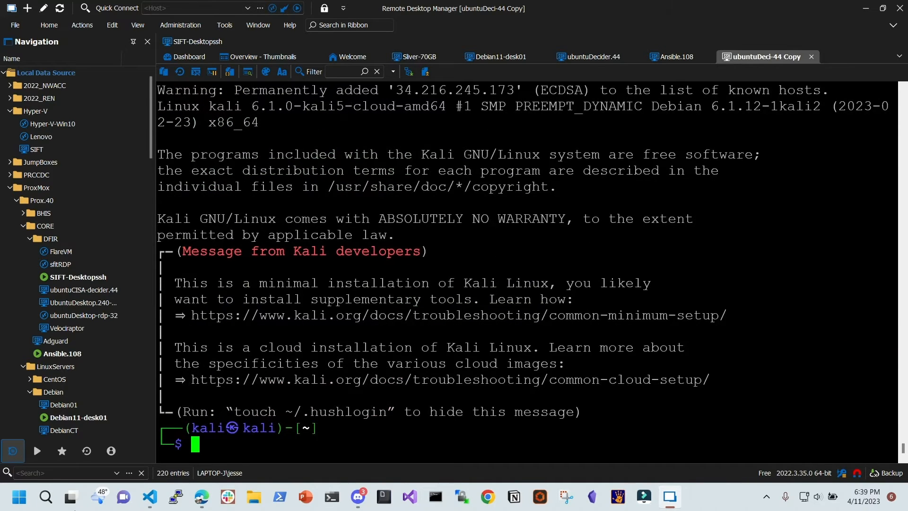
# Type exit to close the Kali SSH session and return to the attack_range container prompt
pyautogui.moveTo(369, 444); pyautogui.dragTo(411, 425)
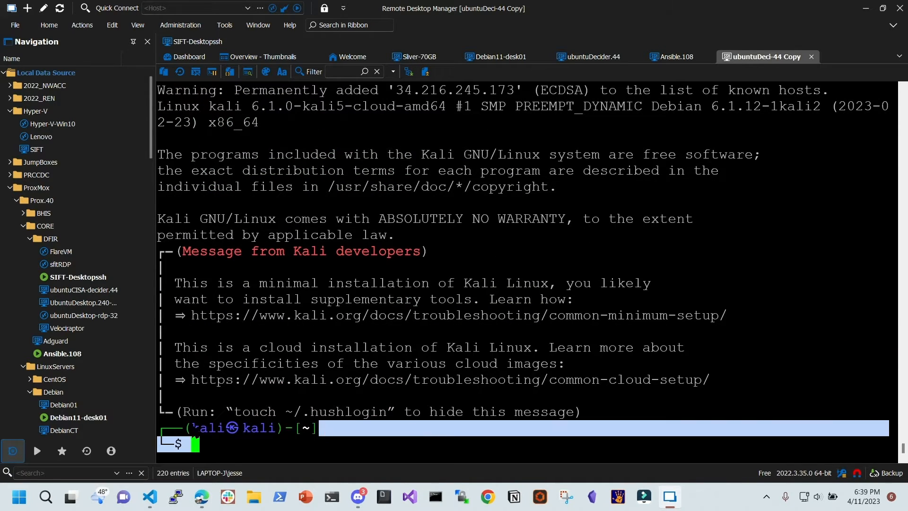
pyautogui.moveTo(191, 429); pyautogui.dragTo(276, 429)
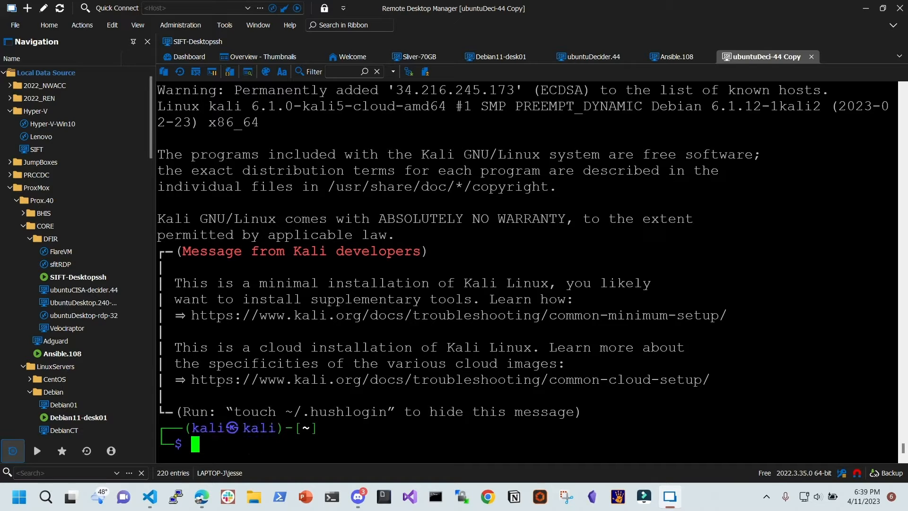
pyautogui.write('exit')
pyautogui.press('Return')
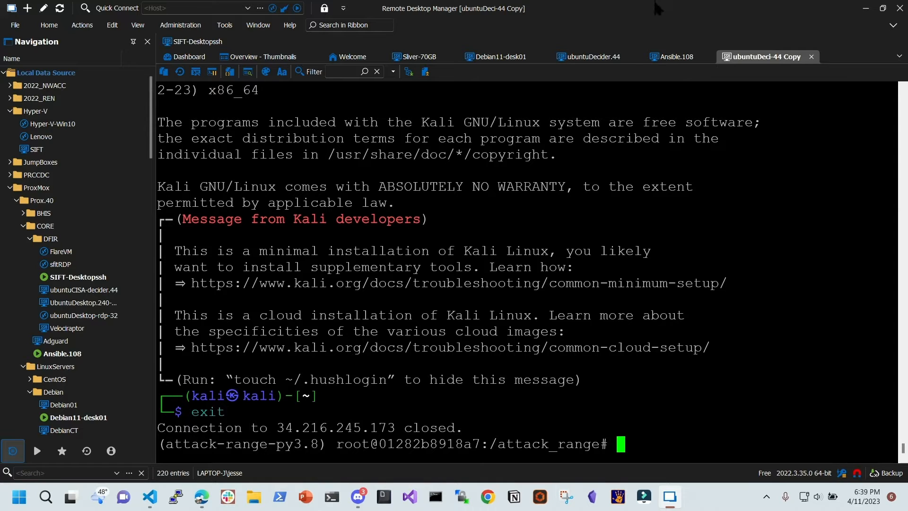
pyautogui.hotkey('alt', 'Tab')
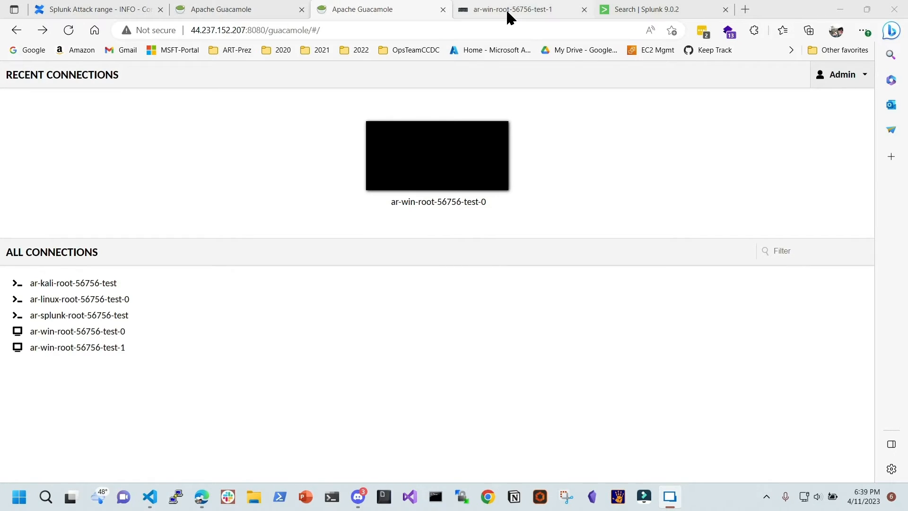
# Delete the old procdump query from the Splunk search bar
pyautogui.click(645, 11)
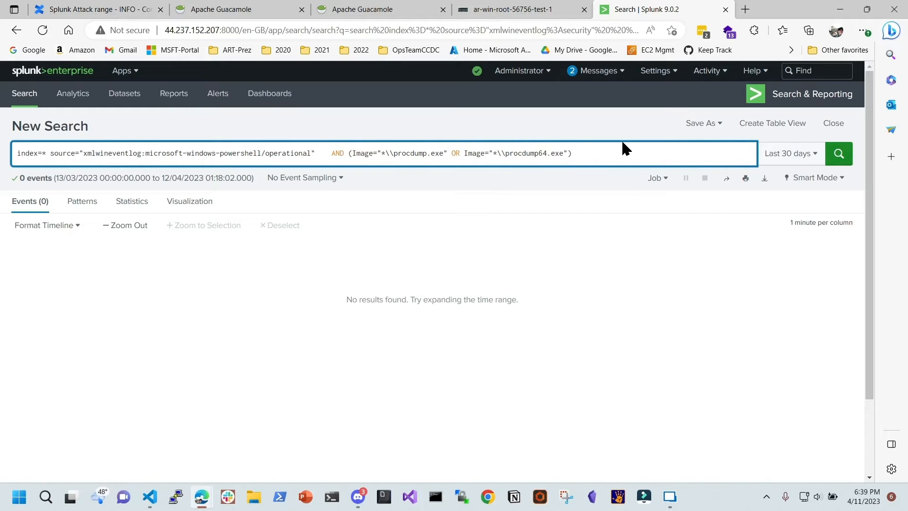
pyautogui.moveTo(89, 129); pyautogui.dragTo(1, 123)
pyautogui.click(2, 124)
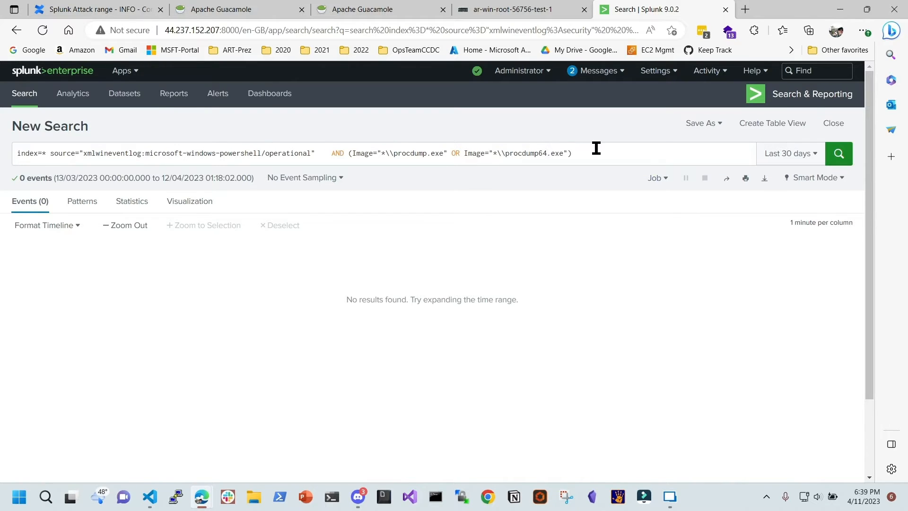
pyautogui.moveTo(594, 148); pyautogui.dragTo(20, 121)
pyautogui.press('BackSpace')
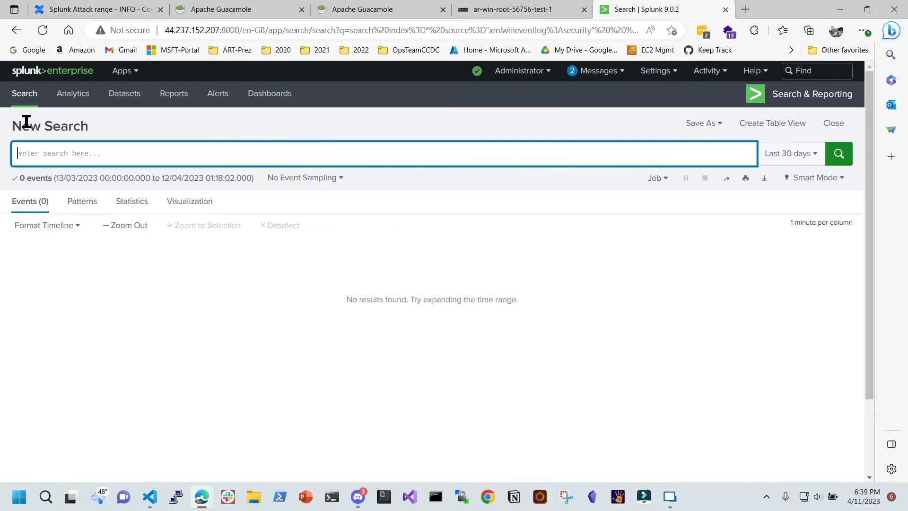
# Go back to the empty Search start page with focus in the search box
pyautogui.click(30, 95)
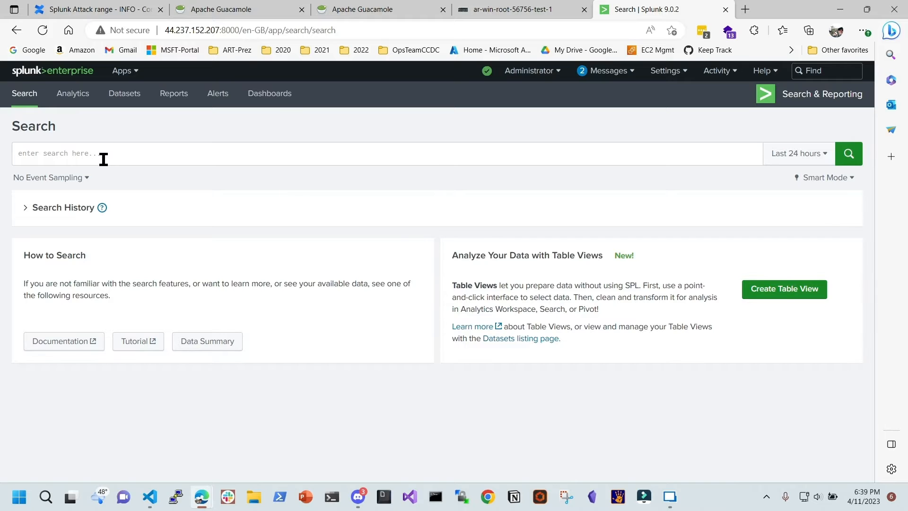
pyautogui.click(124, 153)
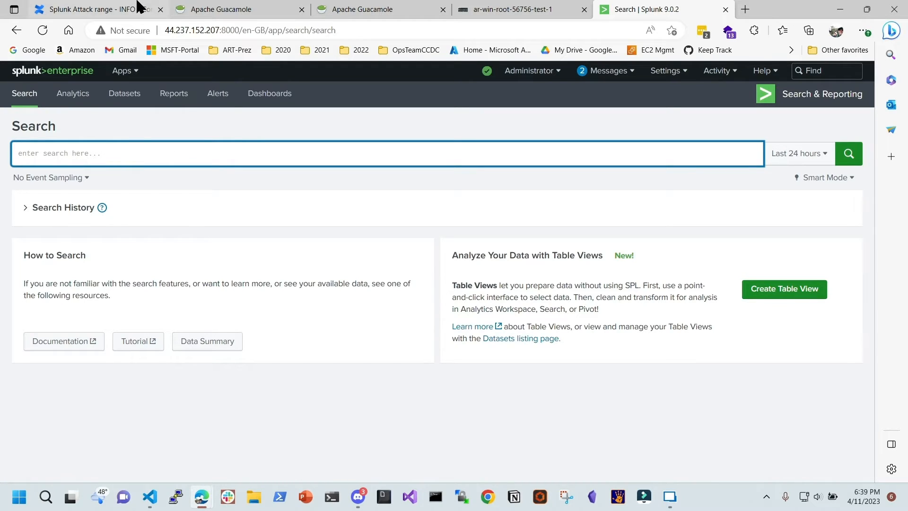
pyautogui.click(76, 10)
# Highlight the Atomic Red Team and PurpleSharp headings and the ART simulate command in section 7
pyautogui.scroll(-7, 402, 288)
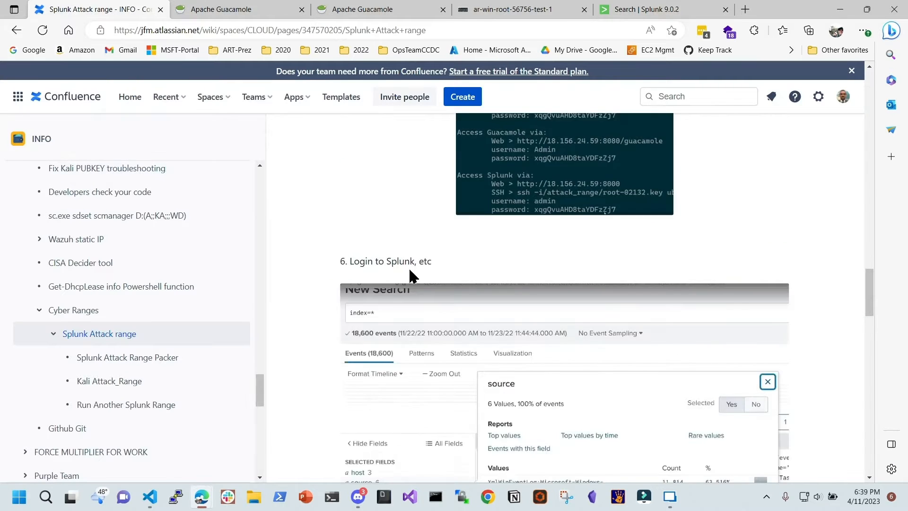
pyautogui.scroll(-8, 585, 219)
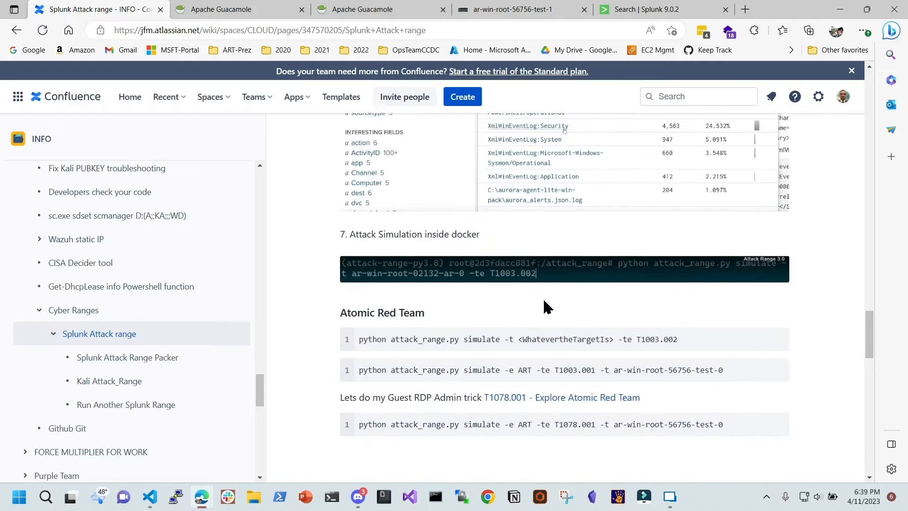
pyautogui.moveTo(340, 186); pyautogui.dragTo(428, 185)
pyautogui.moveTo(340, 363); pyautogui.dragTo(400, 363)
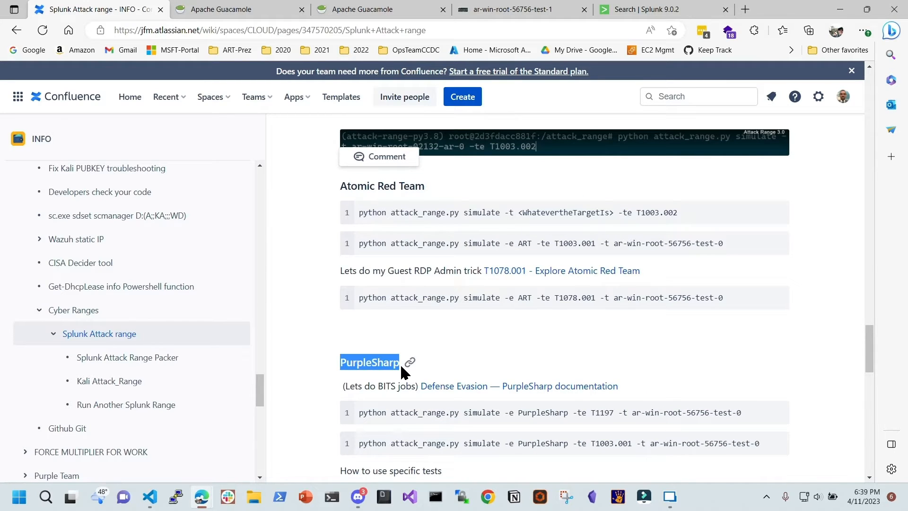
pyautogui.click(498, 231)
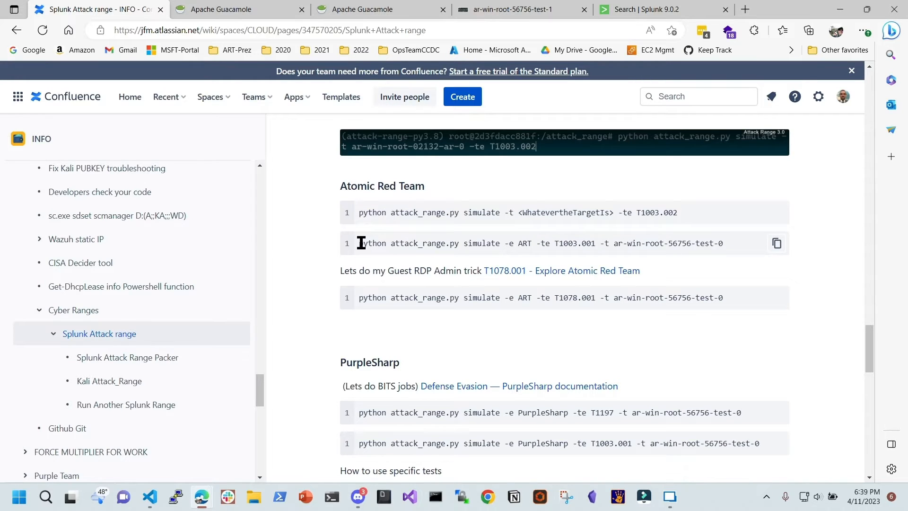
pyautogui.moveTo(360, 243); pyautogui.dragTo(420, 246)
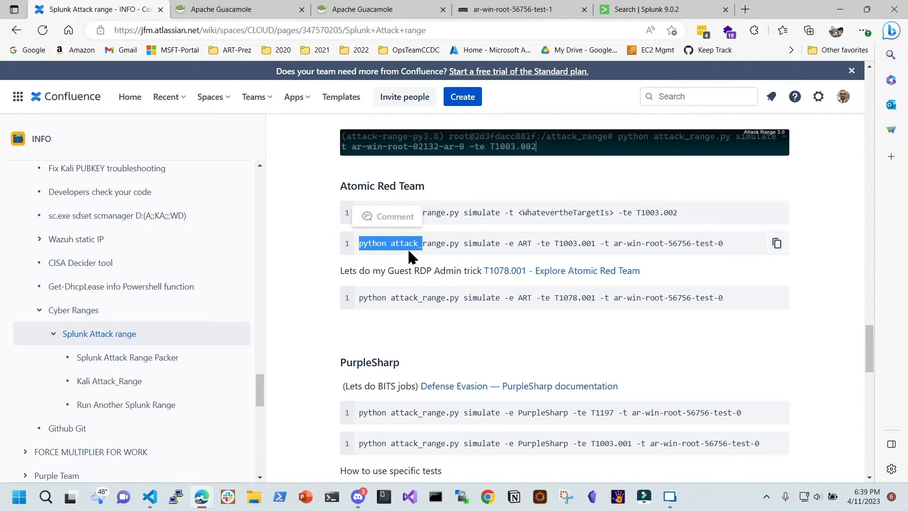
pyautogui.click(457, 243)
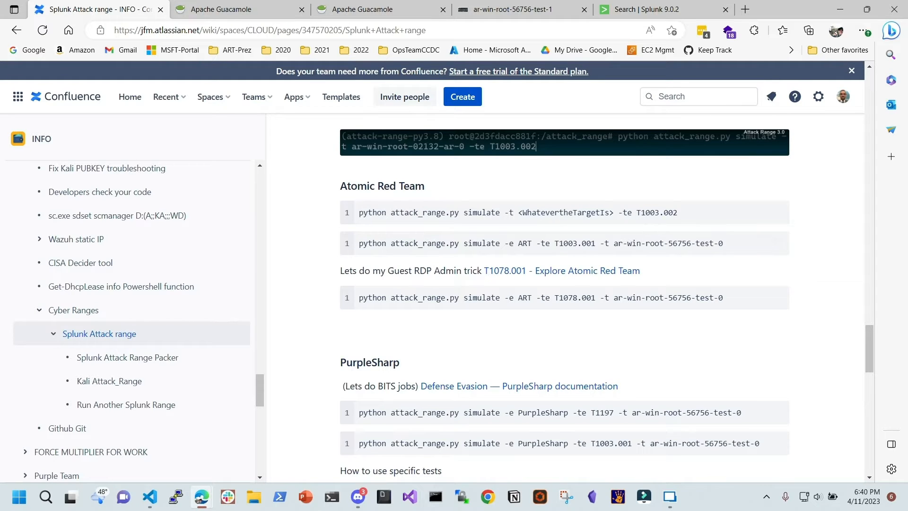
# Bring the Attack Simulation docs window over from the other monitor
pyautogui.moveTo(907, 52)
pyautogui.mouseDown()
pyautogui.moveTo(907, 208)
pyautogui.moveTo(907, 68)
pyautogui.mouseUp()
pyautogui.moveTo(903, 82); pyautogui.dragTo(854, 54)
pyautogui.click(399, 90)
# Highlight the Atomic Red Team example command and T1003.001, then snap the docs window left
pyautogui.scroll(-3, 458, 276)
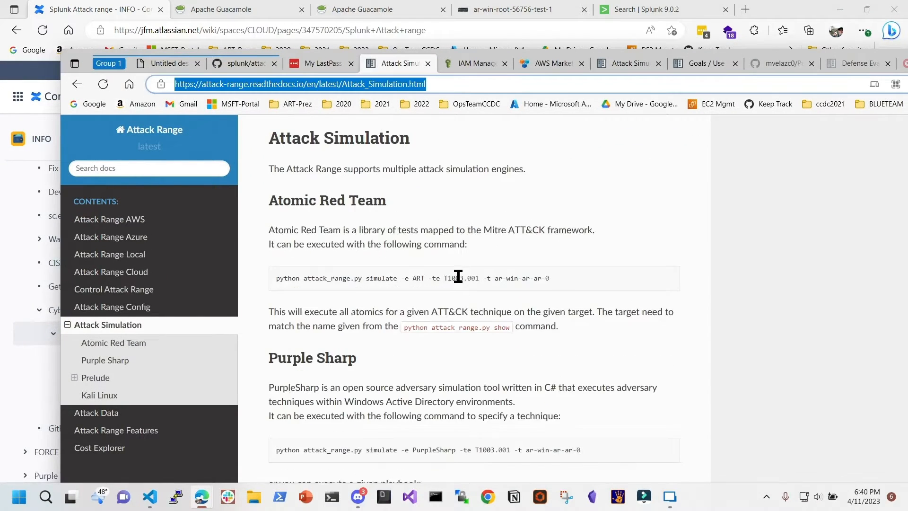
pyautogui.moveTo(333, 151); pyautogui.dragTo(615, 147)
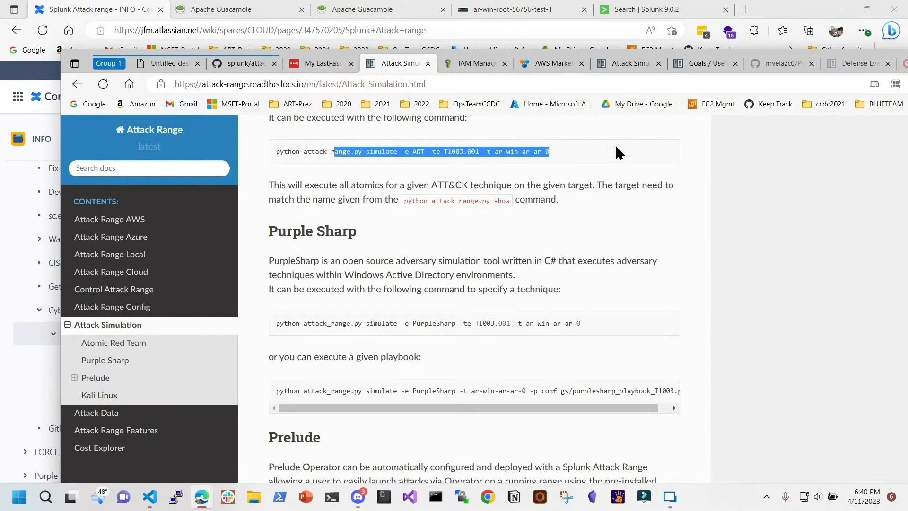
pyautogui.click(575, 147)
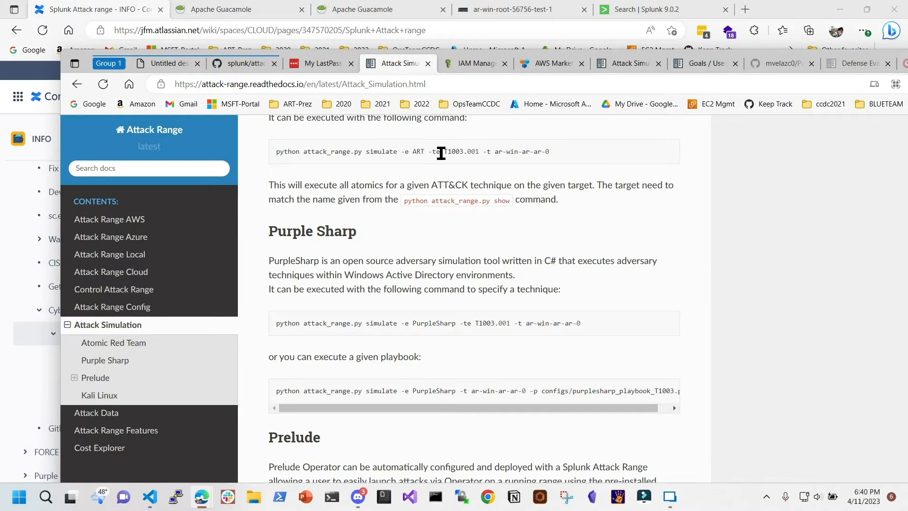
pyautogui.moveTo(441, 152); pyautogui.dragTo(475, 156)
pyautogui.moveTo(59, 52); pyautogui.dragTo(0, 128)
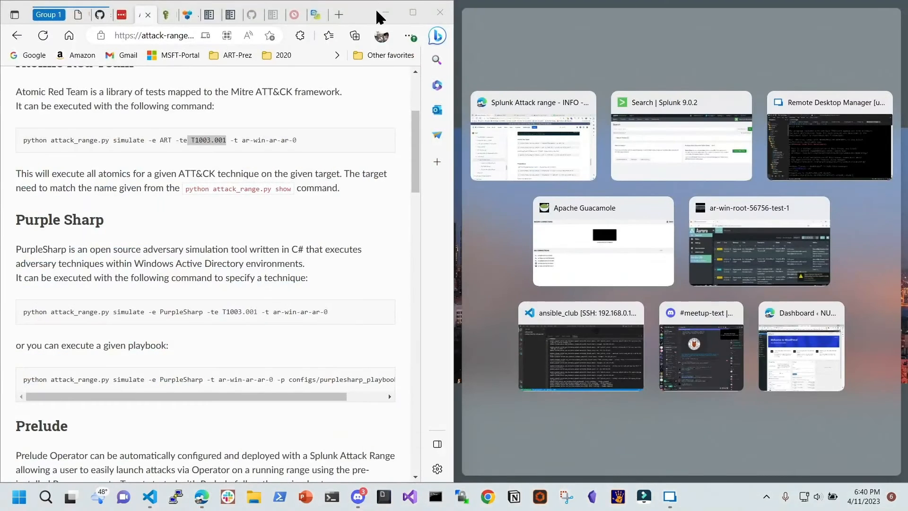
pyautogui.click(410, 14)
# Strip the T1003.002 path from the address to load the atomicredteam.io home page
pyautogui.click(693, 10)
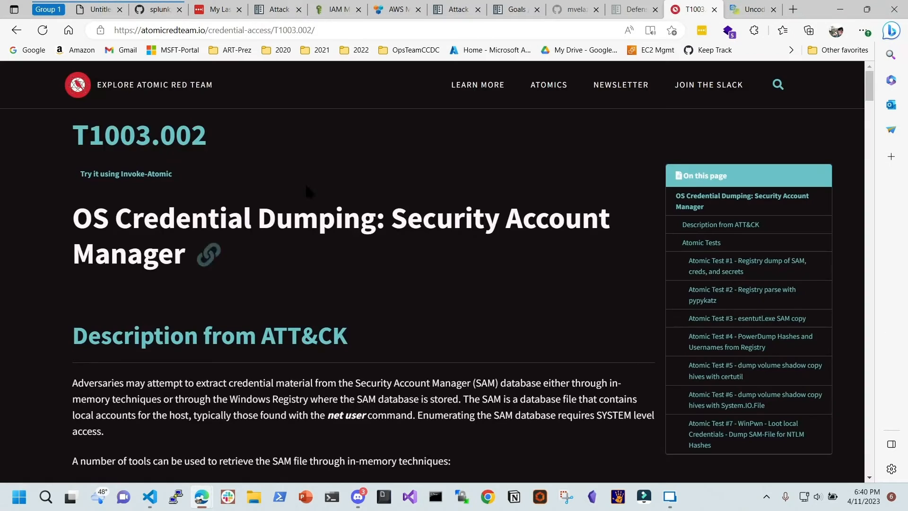
pyautogui.moveTo(215, 29); pyautogui.dragTo(426, 53)
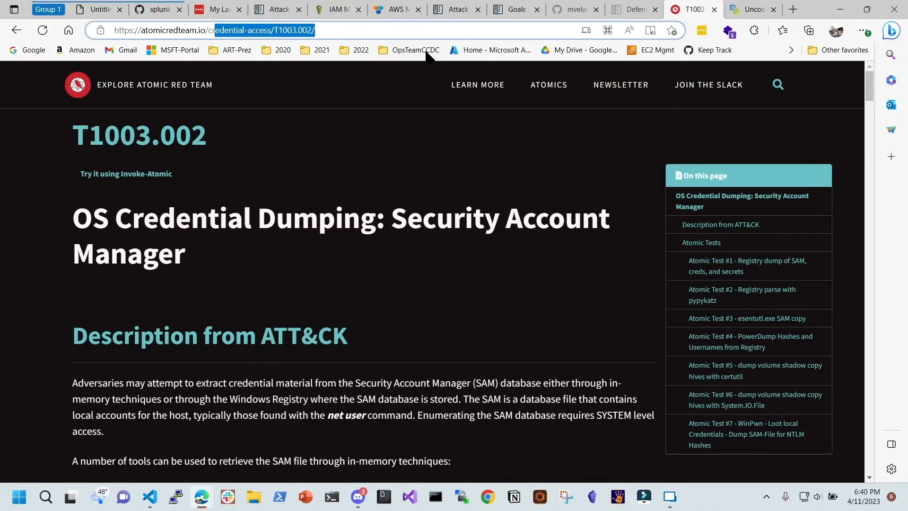
pyautogui.press('BackSpace')
pyautogui.press('BackSpace')
pyautogui.press('BackSpace')
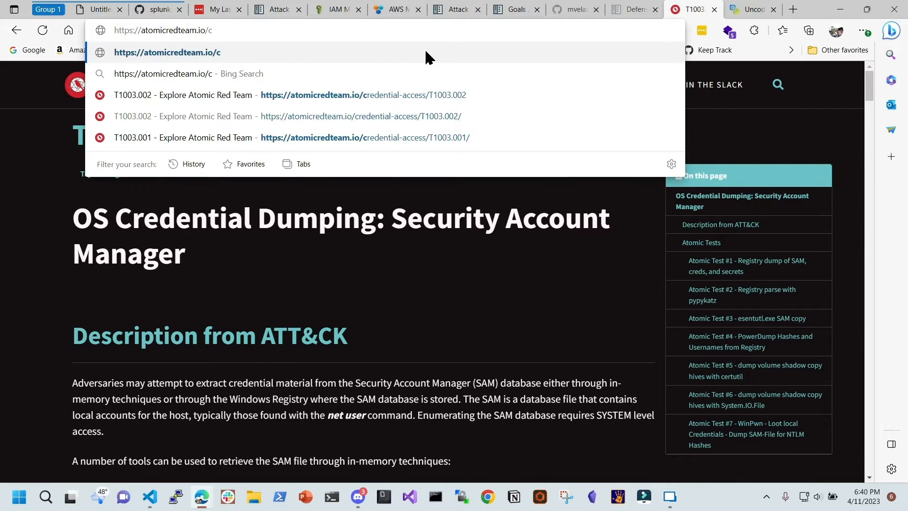
pyautogui.press('Return')
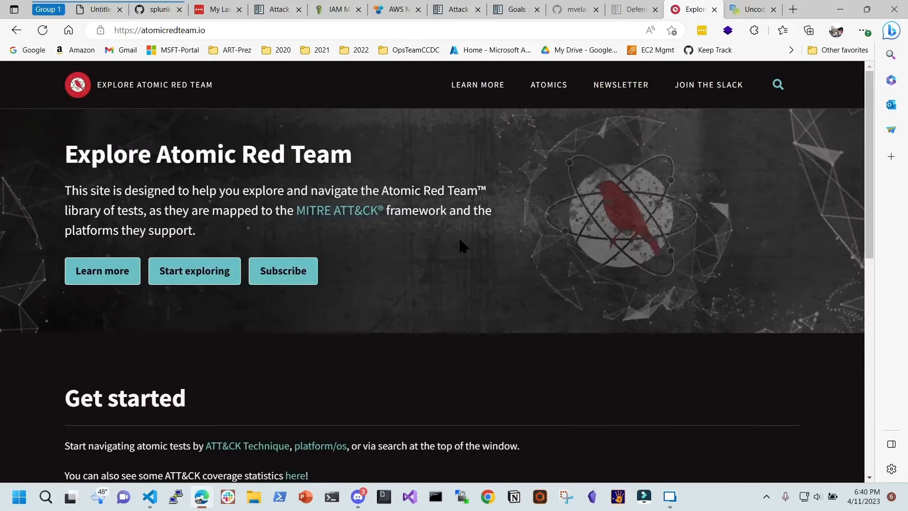
# Open the Atomics technique list and the T1003 OS Credential Dumping entry
pyautogui.scroll(-2, 391, 167)
pyautogui.scroll(2, 503, 73)
pyautogui.click(548, 85)
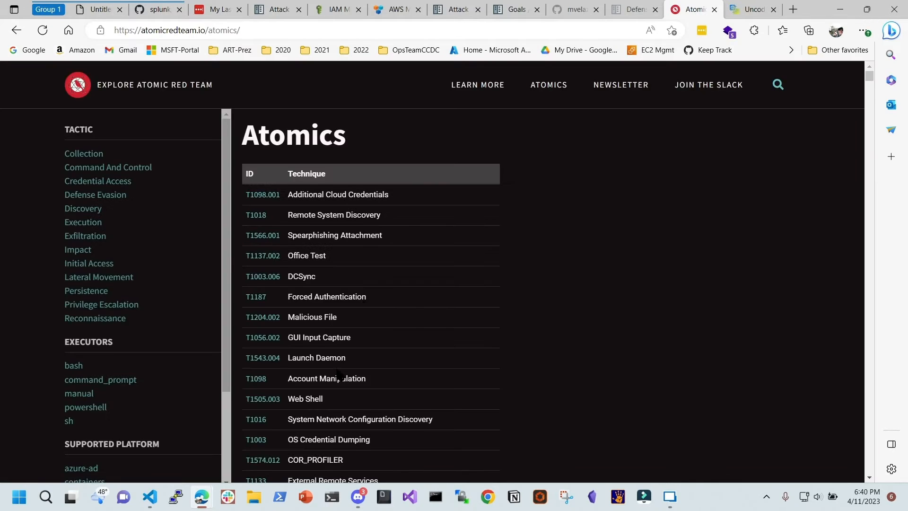
pyautogui.scroll(-1, 383, 222)
pyautogui.scroll(-2, 381, 222)
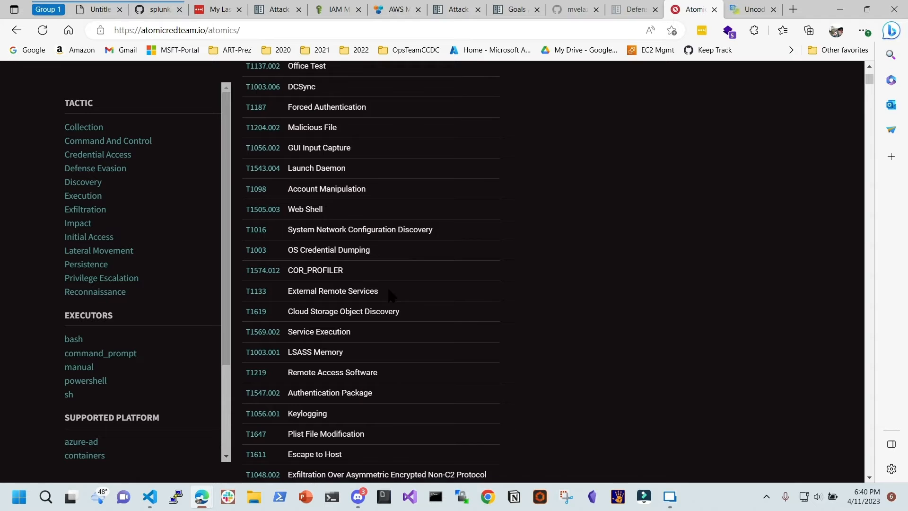
pyautogui.scroll(-2, 413, 242)
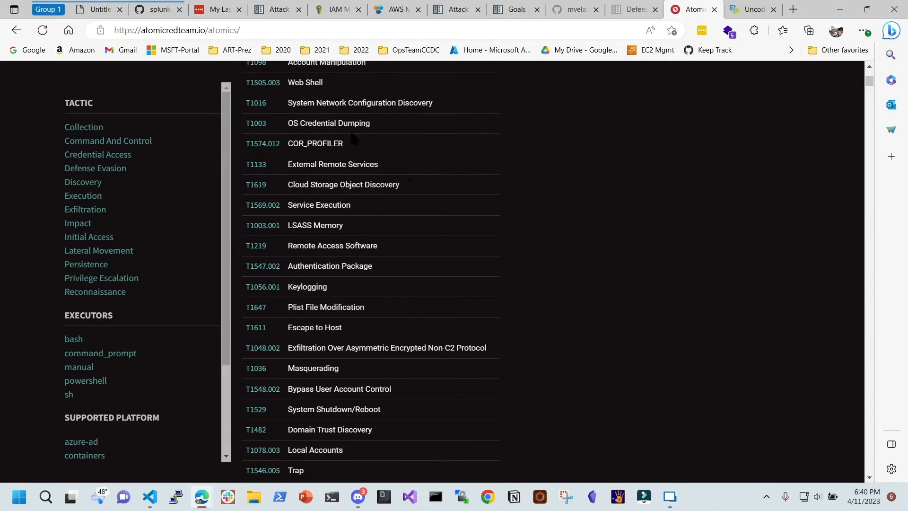
pyautogui.click(265, 127)
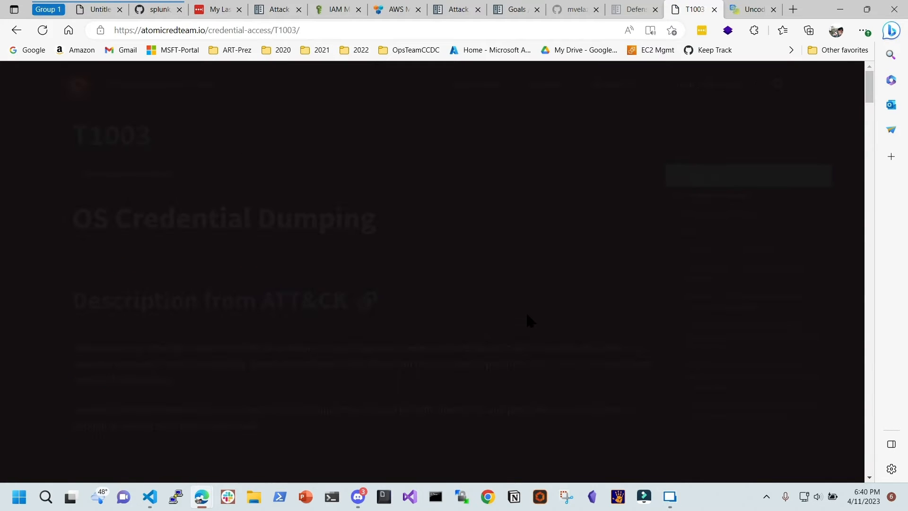
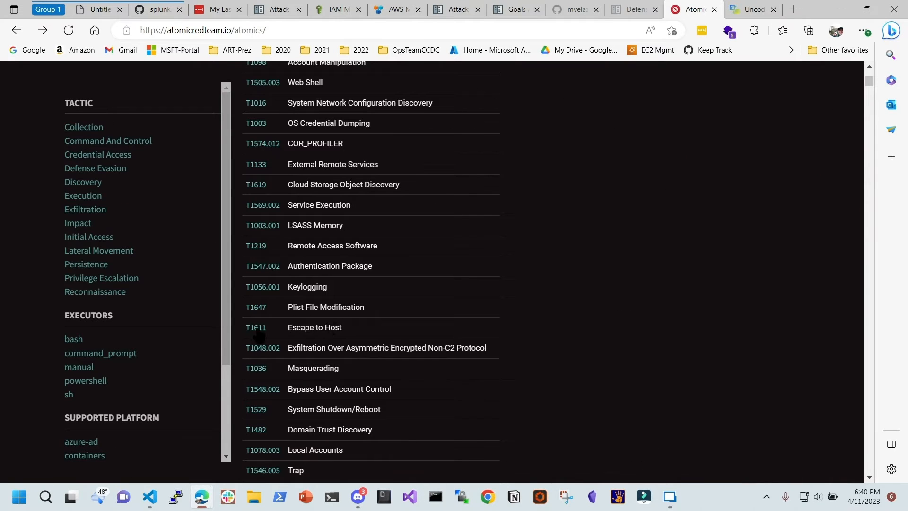
# Open the T1056.001 Input Capture: Keylogging technique page from the Atomics list
pyautogui.click(264, 287)
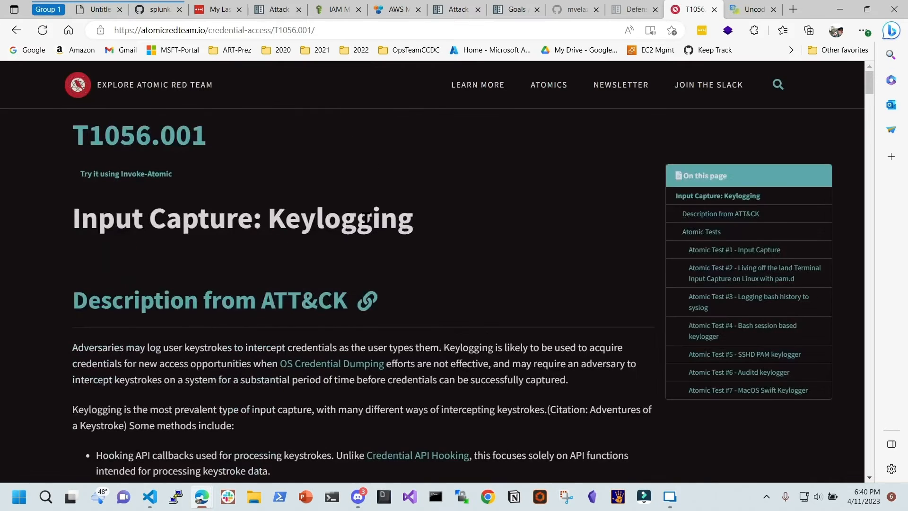
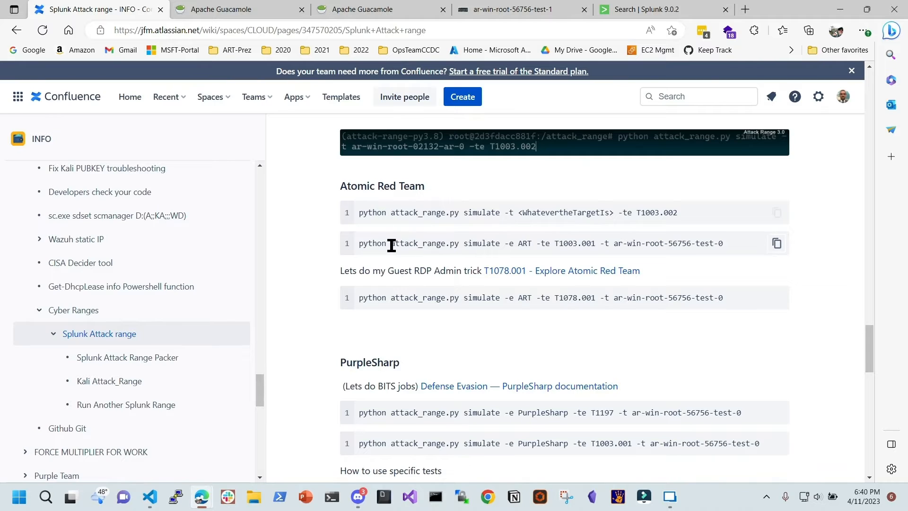
# Highlight the attack_range.py script name and the -e engine values ART and PurpleSharp
pyautogui.moveTo(392, 245); pyautogui.dragTo(504, 247)
pyautogui.click(472, 250)
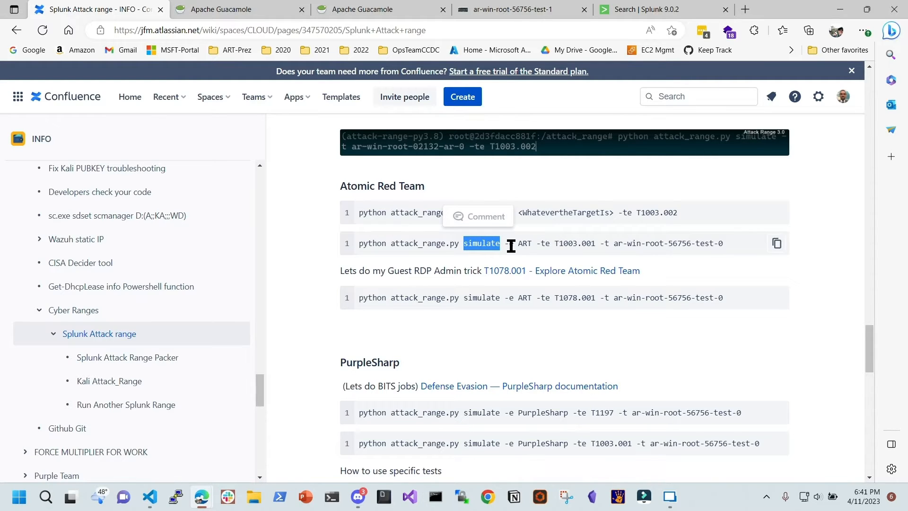
pyautogui.moveTo(514, 244)
pyautogui.mouseDown()
pyautogui.moveTo(496, 246)
pyautogui.moveTo(505, 245)
pyautogui.mouseUp()
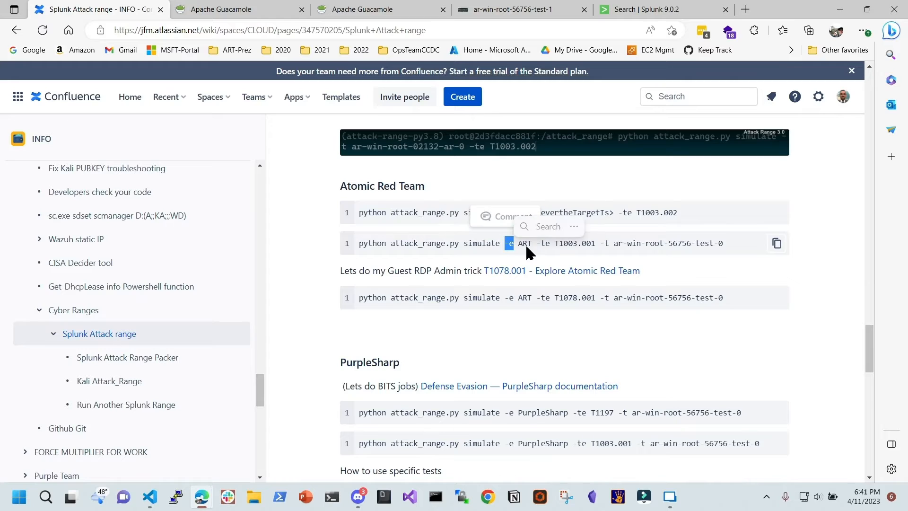
pyautogui.click(530, 247)
pyautogui.doubleClick(531, 247)
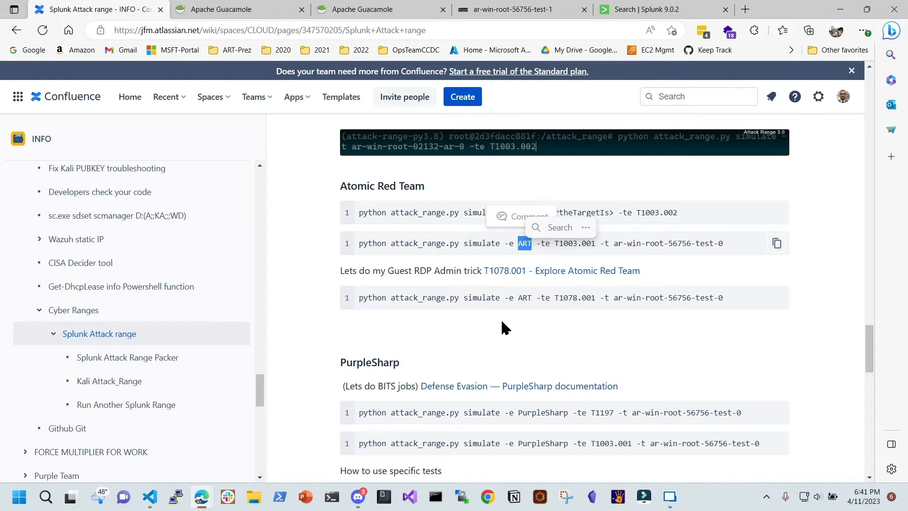
pyautogui.moveTo(505, 412); pyautogui.dragTo(571, 409)
pyautogui.click(529, 412)
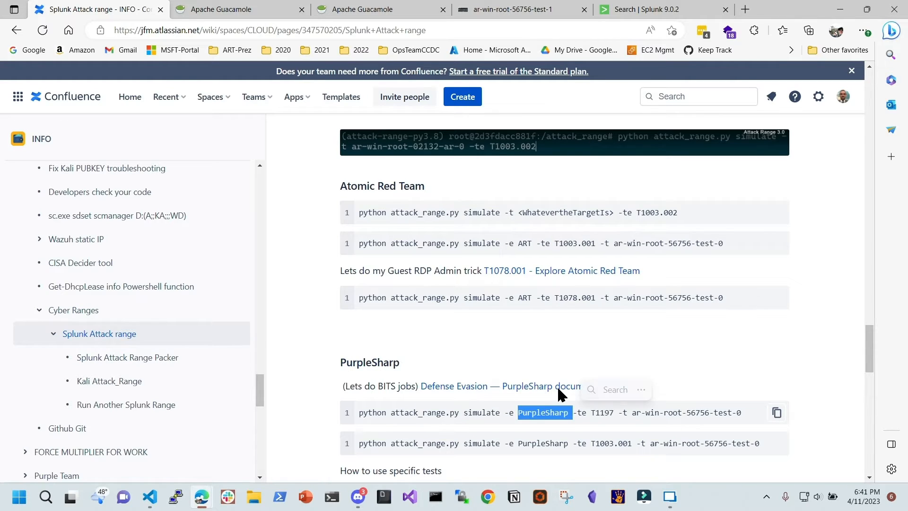
pyautogui.click(532, 243)
# Highlight the -te option and its technique ID T1003.001 in the ART command
pyautogui.doubleClick(539, 244)
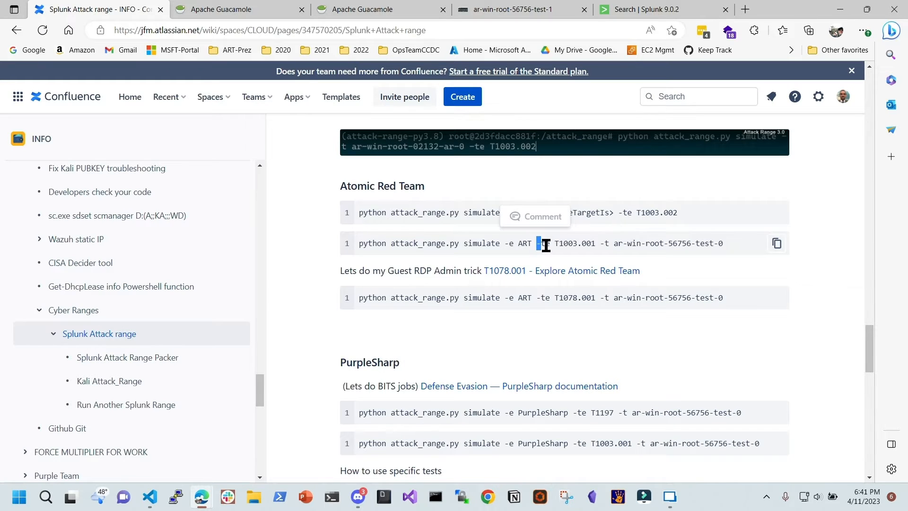
pyautogui.click(552, 245)
pyautogui.moveTo(551, 246); pyautogui.dragTo(537, 244)
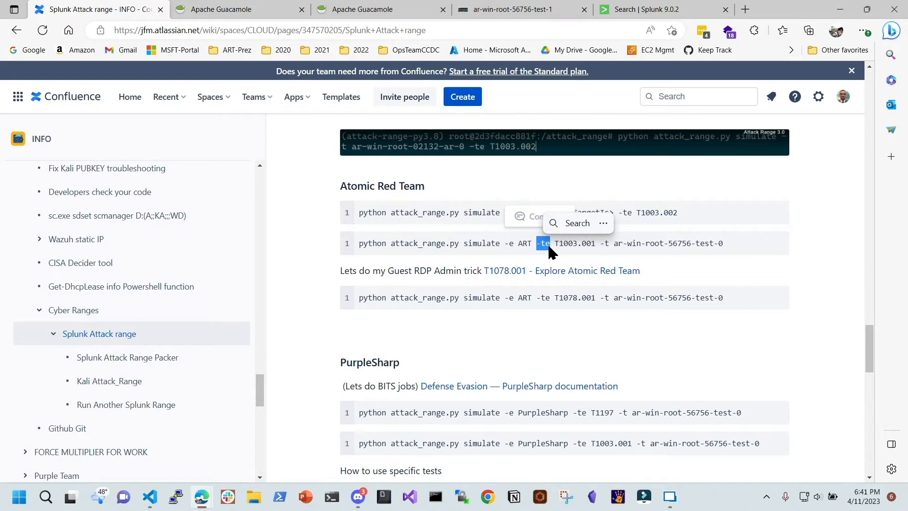
pyautogui.click(553, 243)
pyautogui.moveTo(553, 243); pyautogui.dragTo(600, 245)
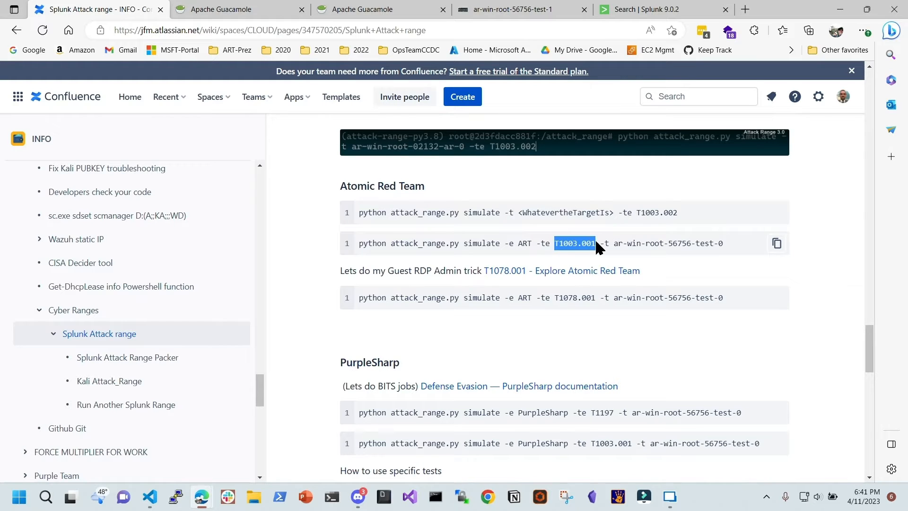
pyautogui.click(594, 243)
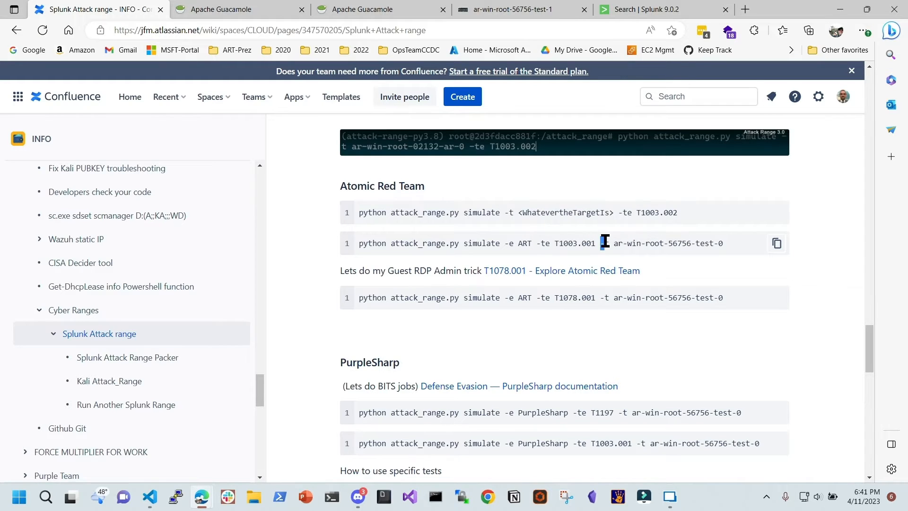
# Highlight the target host name ar-win-root-56756-test-0
pyautogui.moveTo(613, 244); pyautogui.dragTo(617, 245)
pyautogui.click(616, 244)
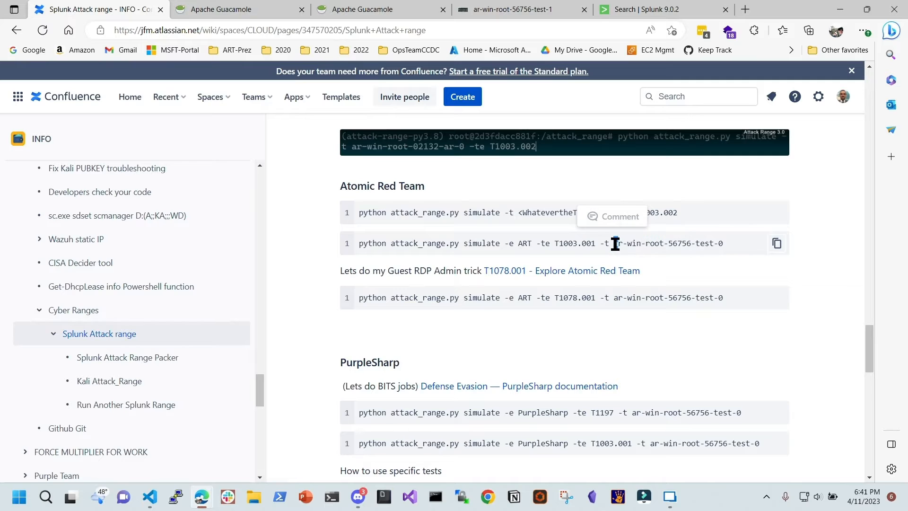
pyautogui.moveTo(735, 245); pyautogui.dragTo(614, 246)
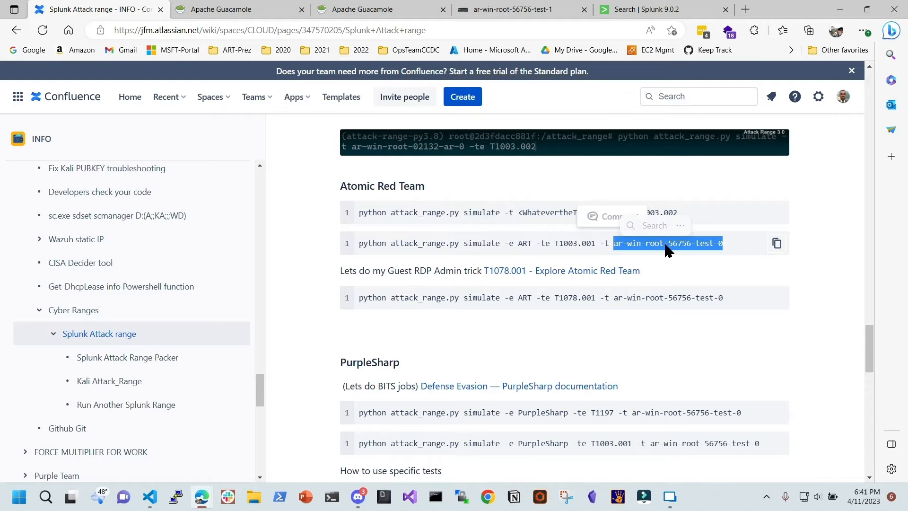
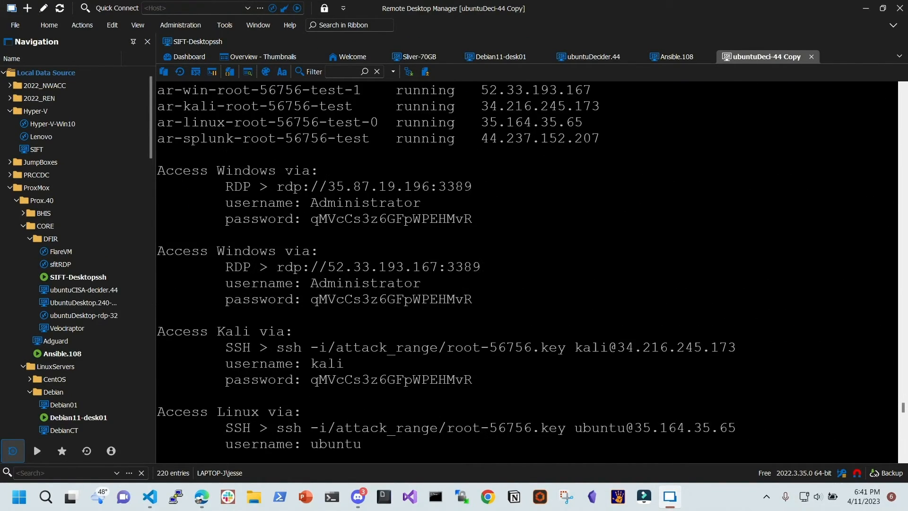
# Select the VM name ar-win-root-56756-test-1 in the show output
pyautogui.scroll(2, 527, 272)
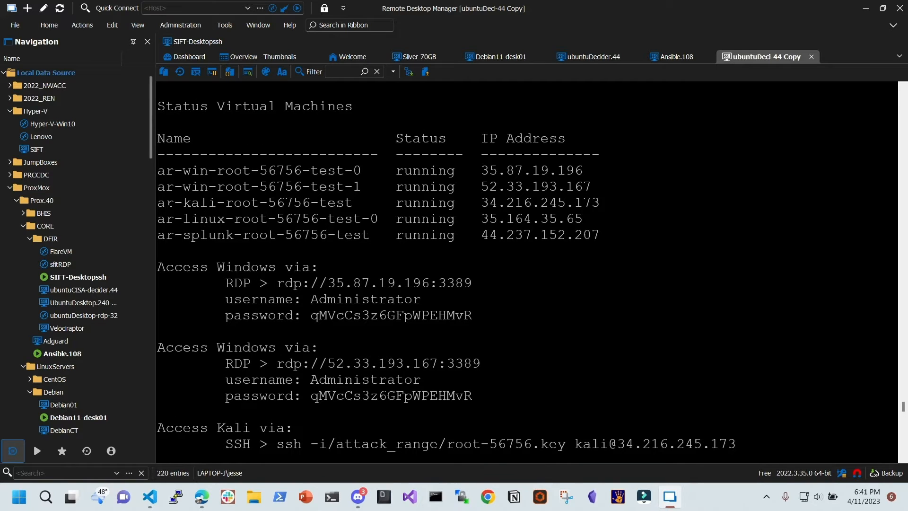
pyautogui.moveTo(159, 188); pyautogui.dragTo(358, 187)
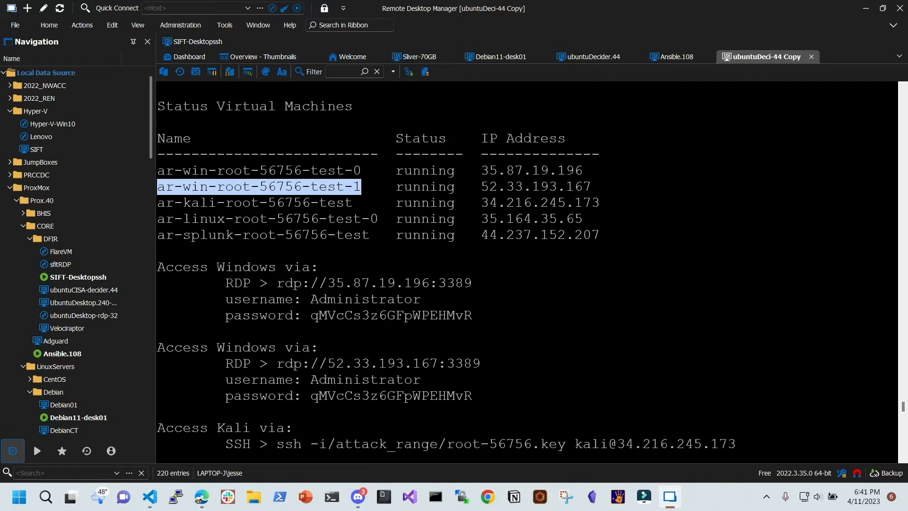
pyautogui.scroll(-2, 527, 273)
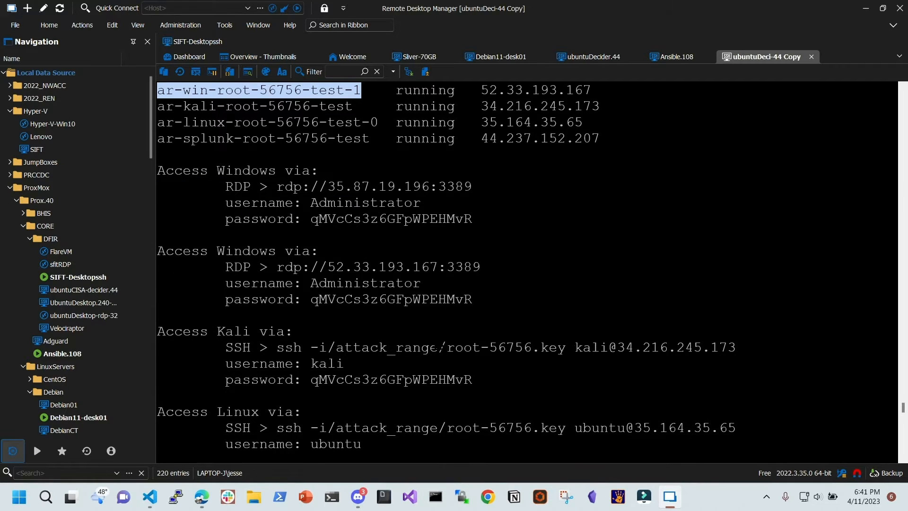
pyautogui.scroll(-1, 527, 272)
pyautogui.scroll(4, 527, 272)
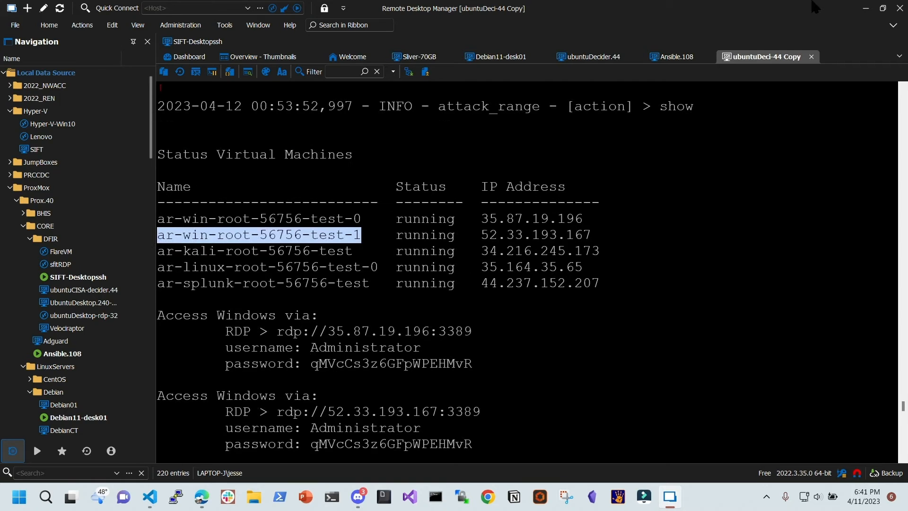
# Copy the T1003.001 ART simulate command from Confluence and return to the maximized attack range terminal
pyautogui.hotkey('alt', 'Tab')
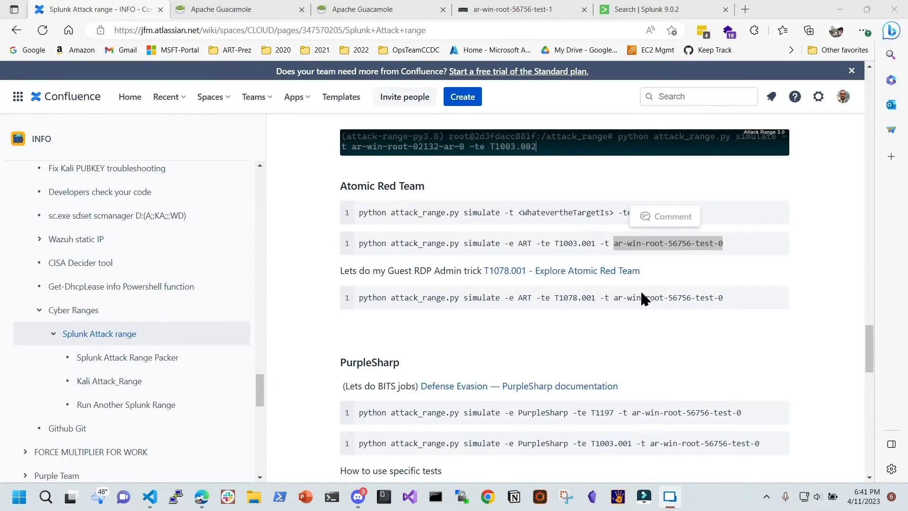
pyautogui.doubleClick(511, 243)
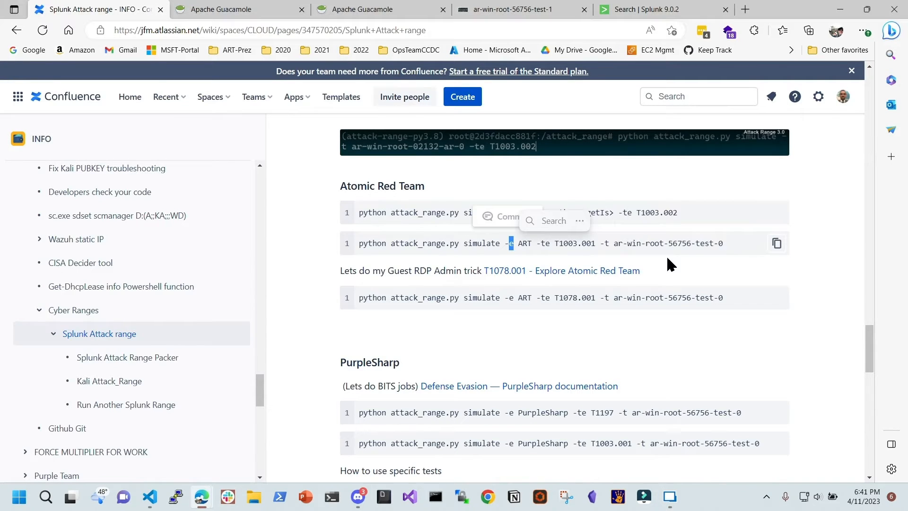
pyautogui.click(779, 243)
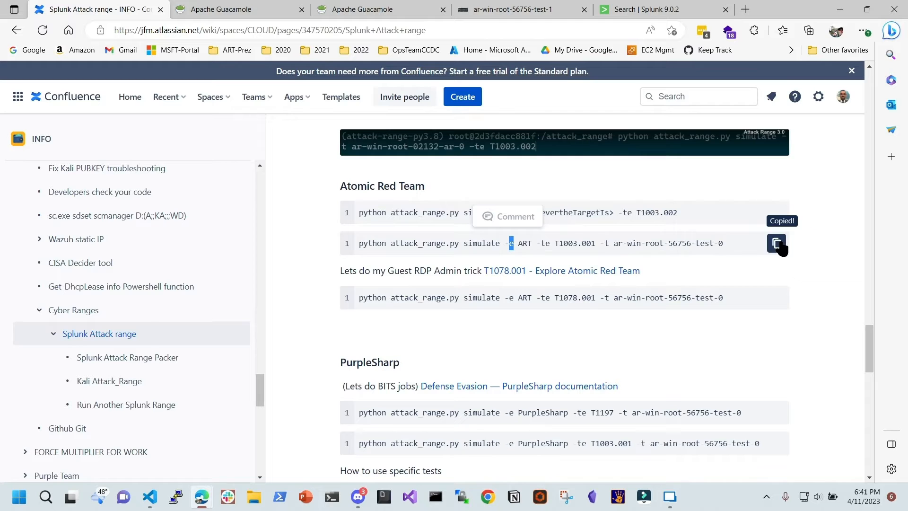
pyautogui.click(151, 497)
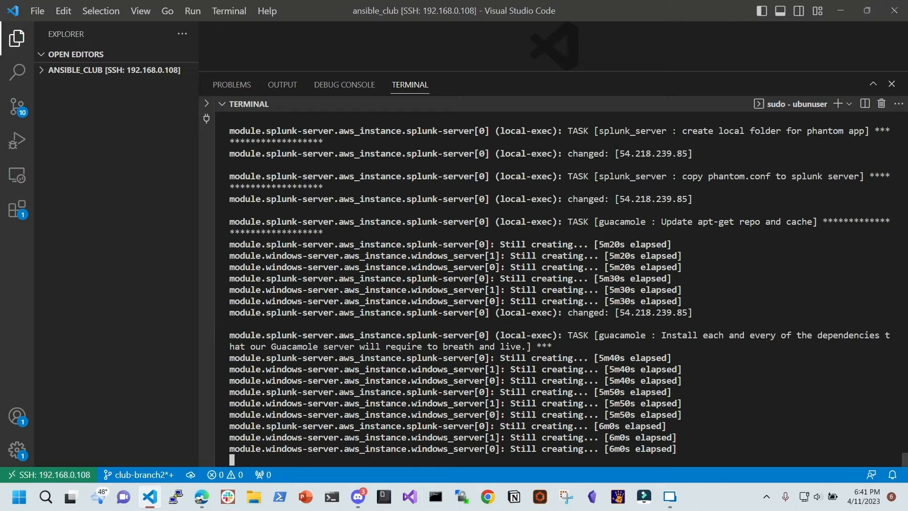
pyautogui.moveTo(538, 0); pyautogui.dragTo(651, 1)
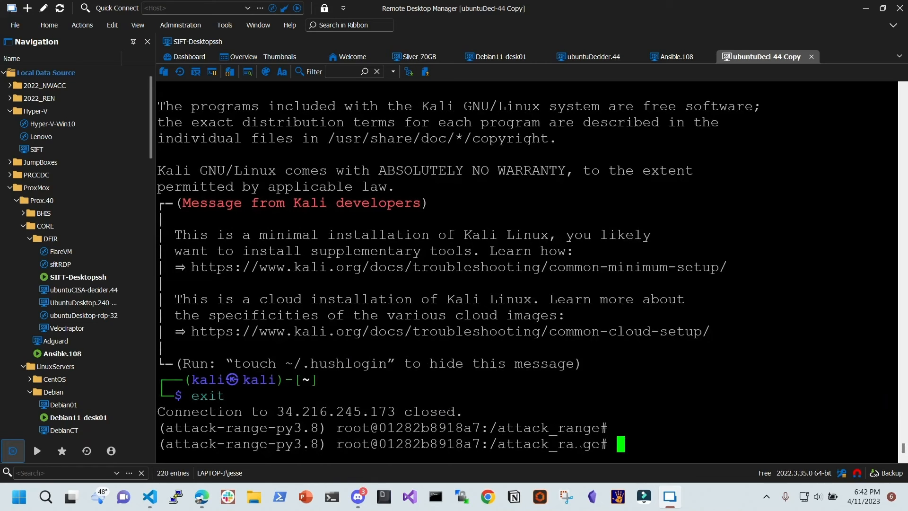
# Get a fresh attack range prompt, shrink the terminal beside Confluence, then bring it back to the front
pyautogui.press('Return')
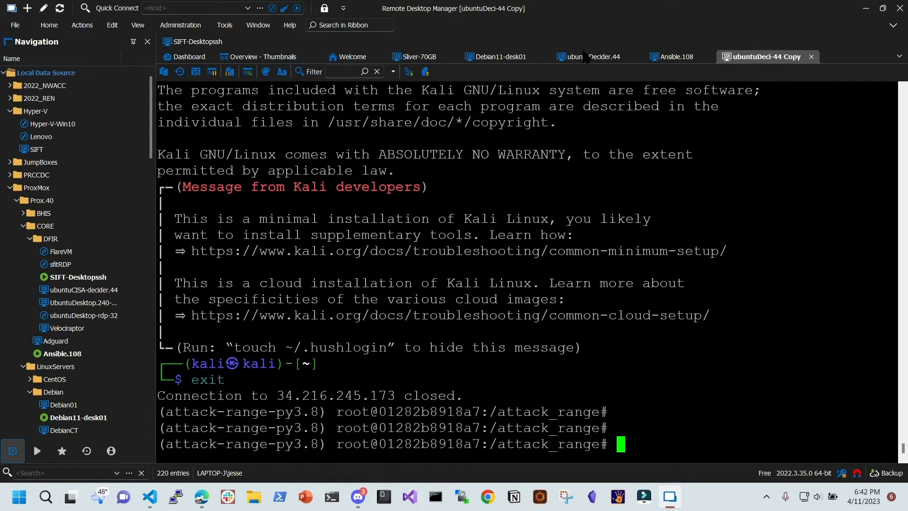
pyautogui.moveTo(615, 9); pyautogui.dragTo(628, 85)
pyautogui.moveTo(720, 20); pyautogui.dragTo(907, 76)
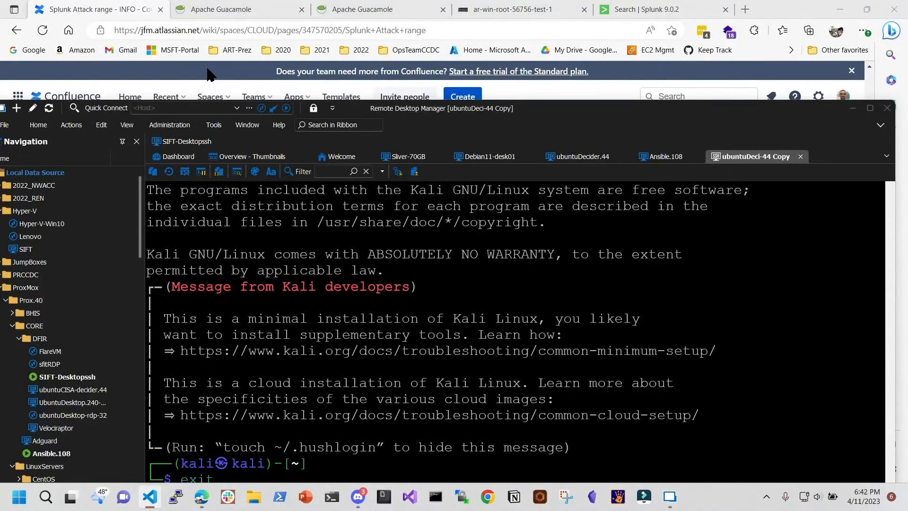
pyautogui.click(100, 7)
pyautogui.moveTo(778, 246)
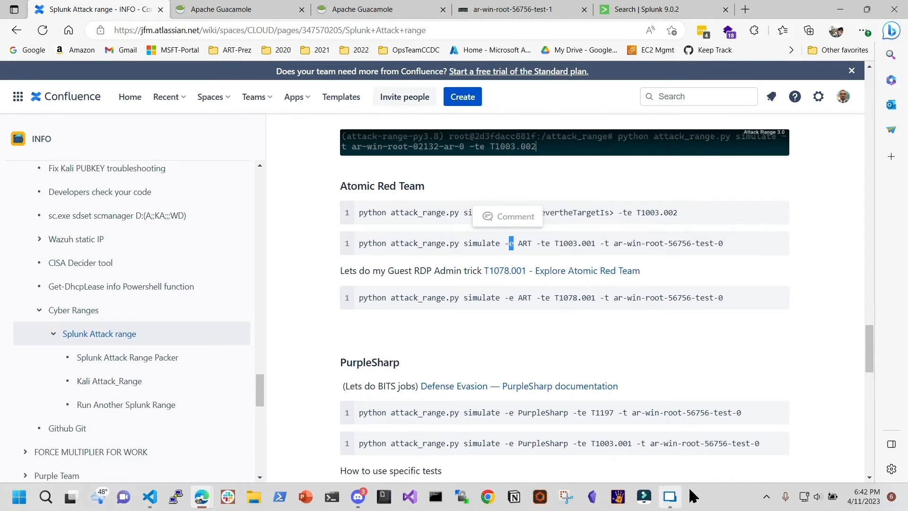
pyautogui.click(670, 496)
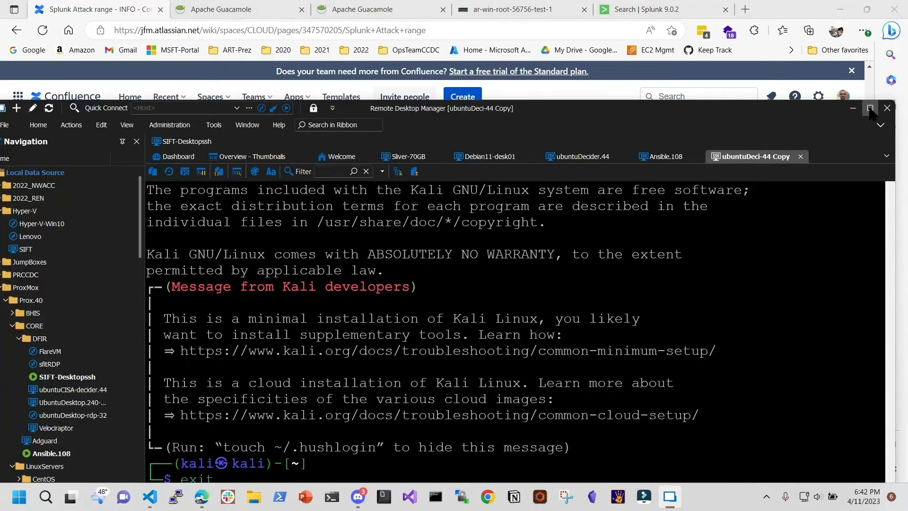
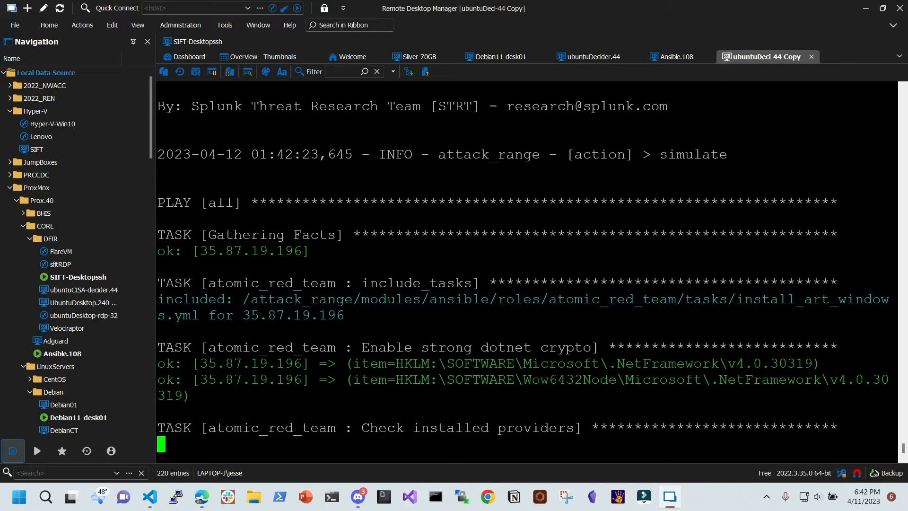
# Highlight the target IP, dotnet crypto, providers, NuGet and run_art_test_windows lines in the Ansible output
pyautogui.moveTo(202, 251); pyautogui.dragTo(307, 253)
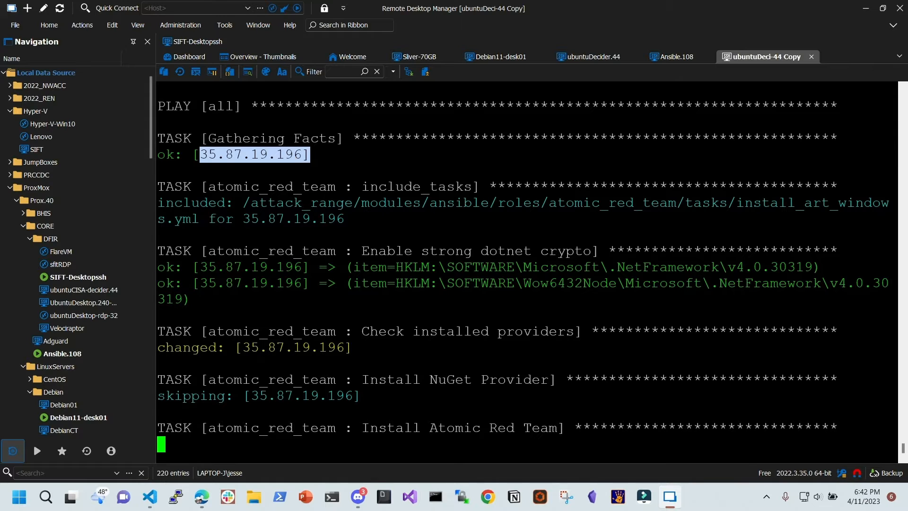
pyautogui.moveTo(263, 267); pyautogui.dragTo(574, 267)
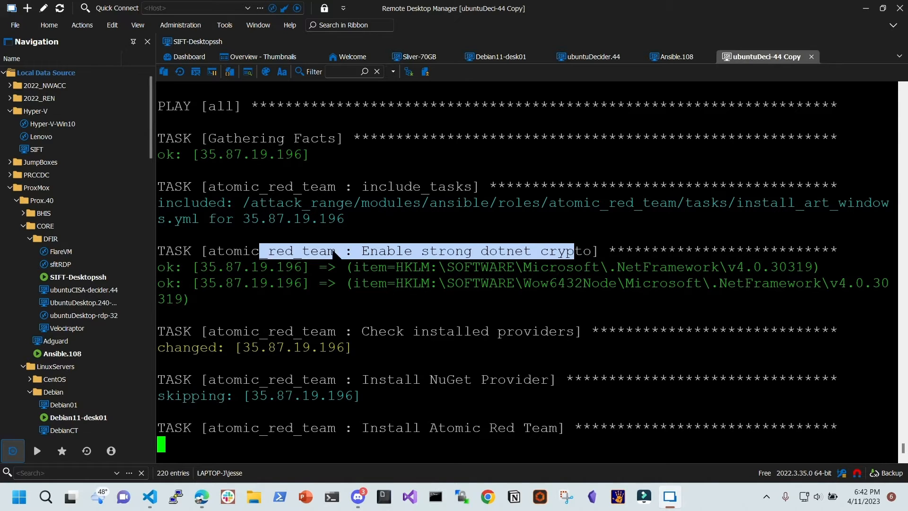
pyautogui.moveTo(354, 253); pyautogui.dragTo(591, 258)
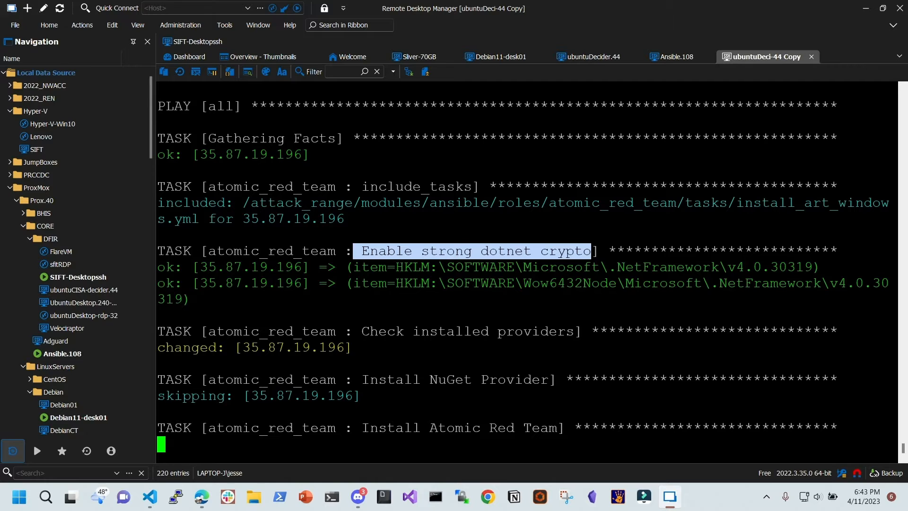
pyautogui.moveTo(362, 331); pyautogui.dragTo(574, 332)
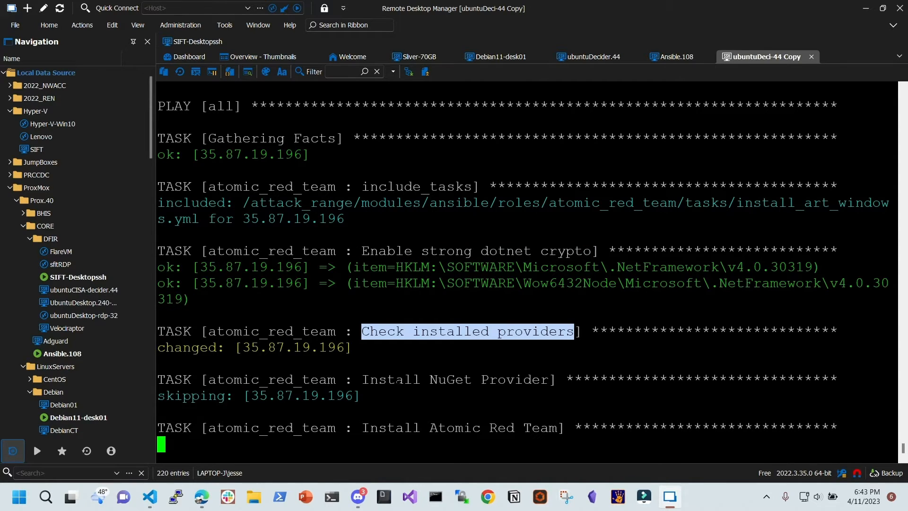
pyautogui.moveTo(361, 380); pyautogui.dragTo(565, 381)
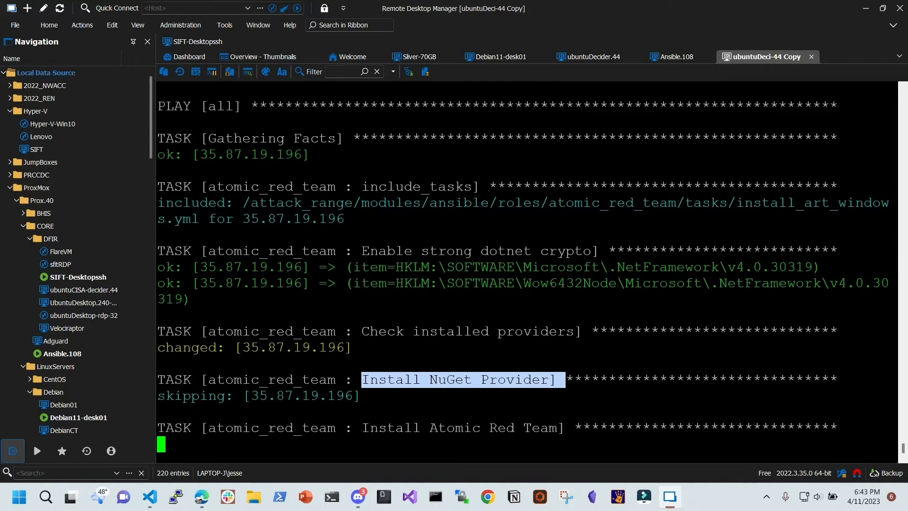
pyautogui.moveTo(544, 430); pyautogui.dragTo(326, 299)
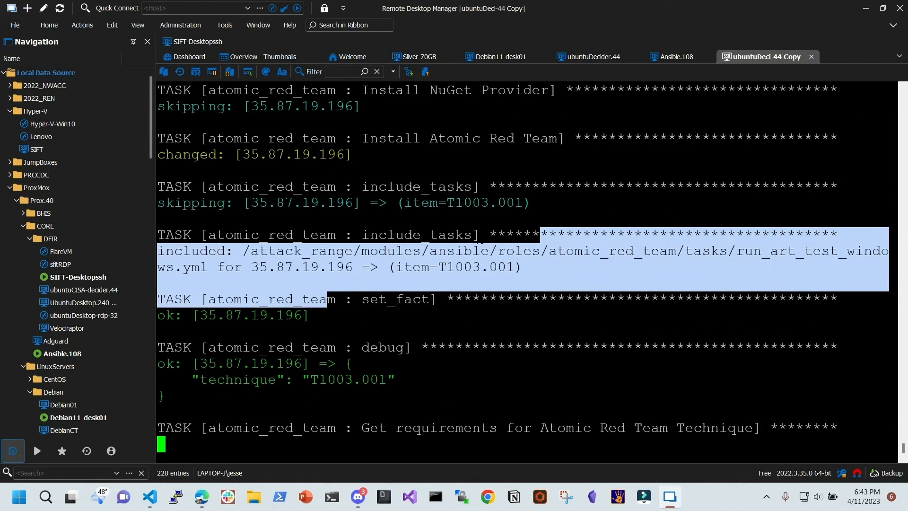
# Highlight the Install Atomic Red Team and include_tasks lines and the T1003.001 item
pyautogui.scroll(3, 528, 272)
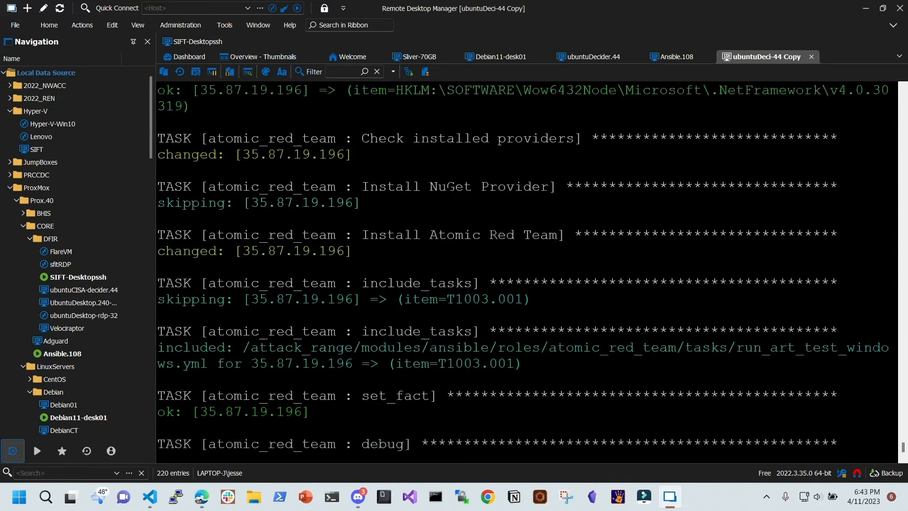
pyautogui.moveTo(353, 283); pyautogui.dragTo(557, 284)
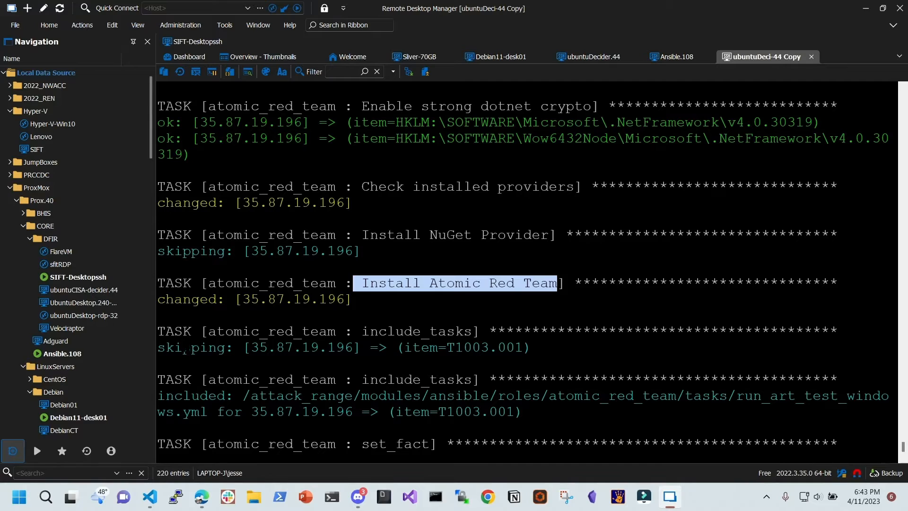
pyautogui.moveTo(191, 331); pyautogui.dragTo(158, 331)
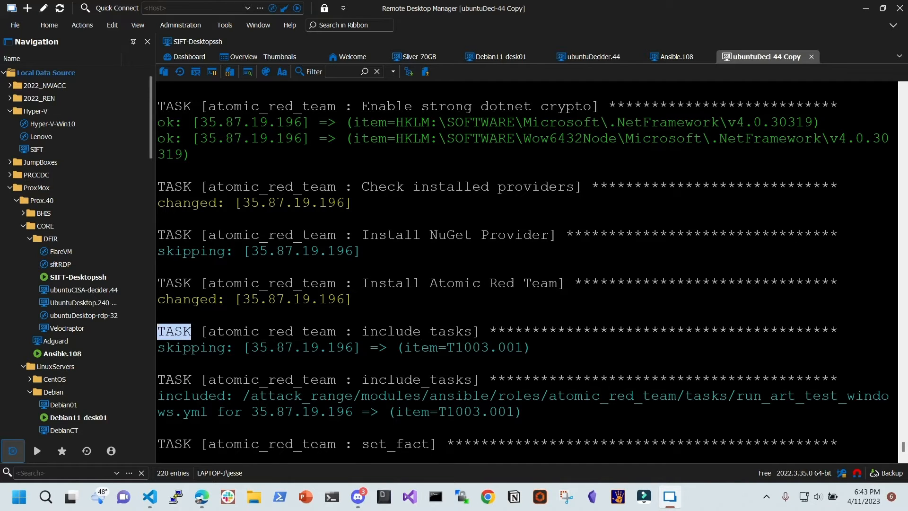
pyautogui.moveTo(361, 332); pyautogui.dragTo(473, 331)
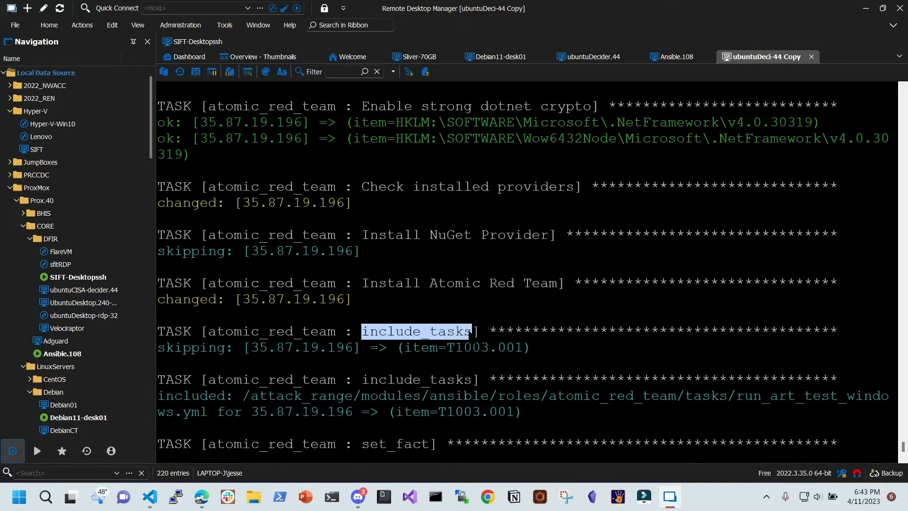
pyautogui.moveTo(404, 299); pyautogui.dragTo(531, 300)
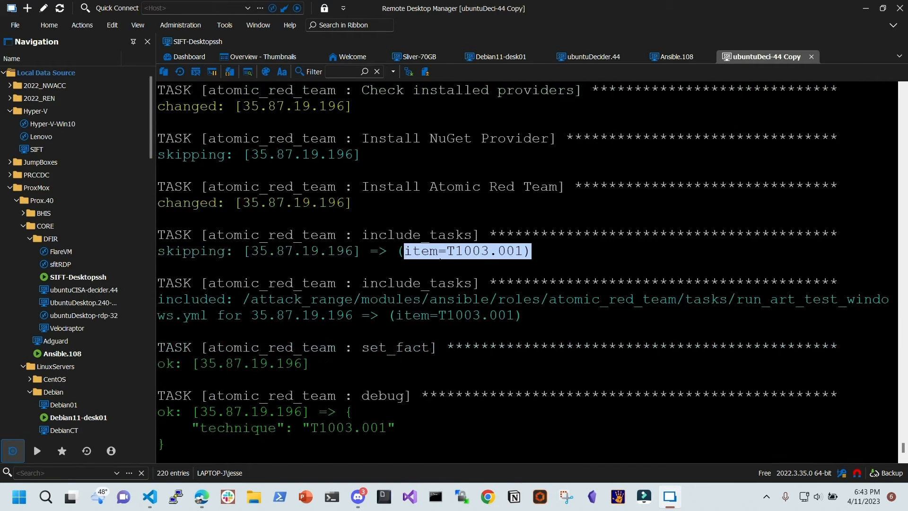
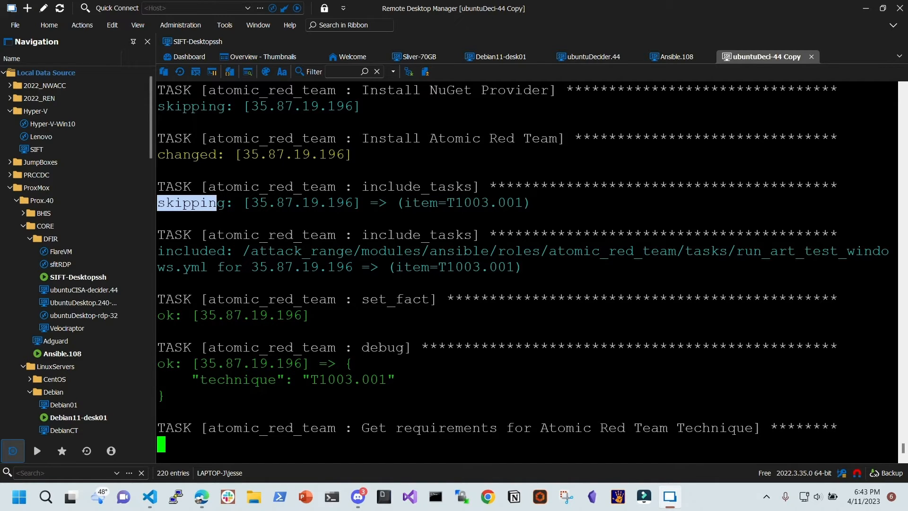
pyautogui.moveTo(439, 203); pyautogui.dragTo(523, 203)
pyautogui.moveTo(369, 235); pyautogui.dragTo(515, 251)
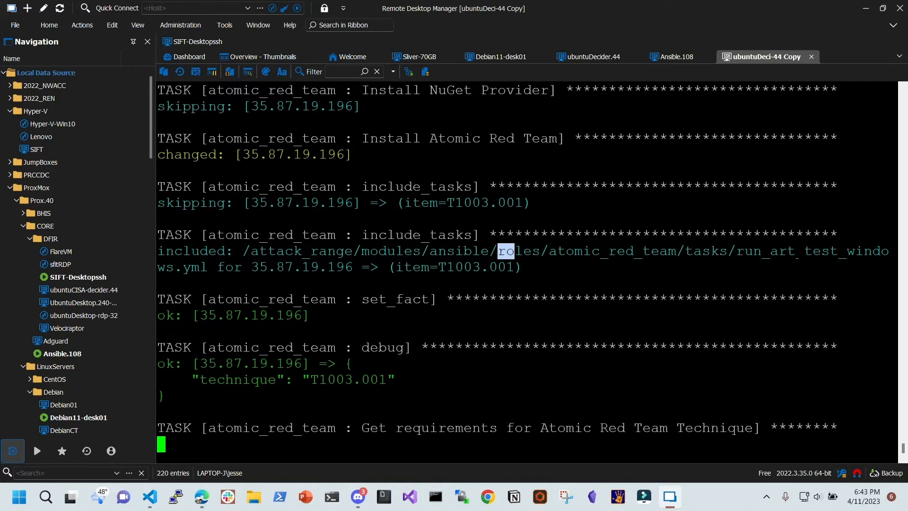
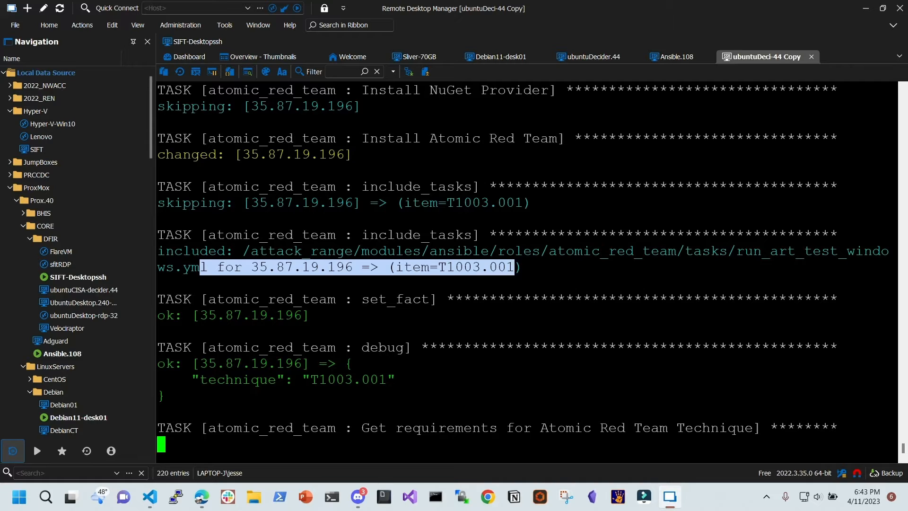
# Highlight the set_fact task and its ok result while the playbook starts running technique T1003.001
pyautogui.moveTo(275, 251); pyautogui.dragTo(429, 250)
pyautogui.moveTo(202, 251); pyautogui.dragTo(313, 268)
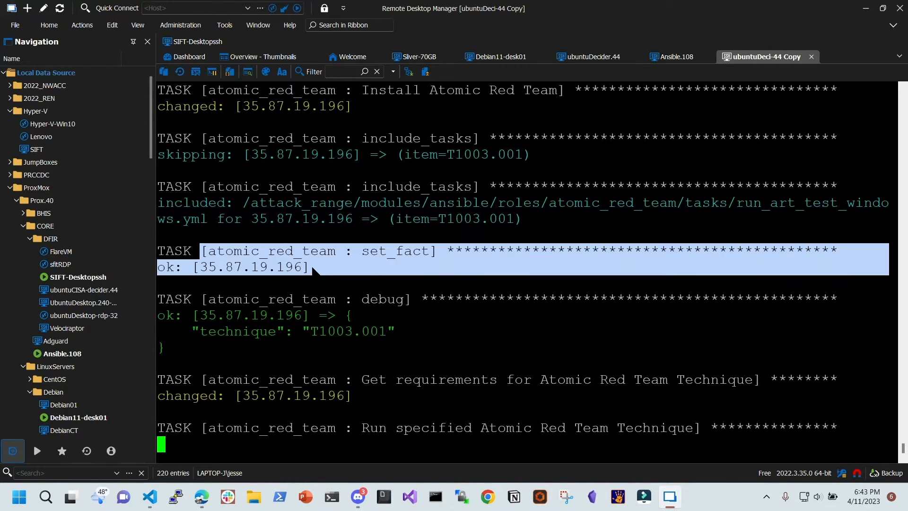
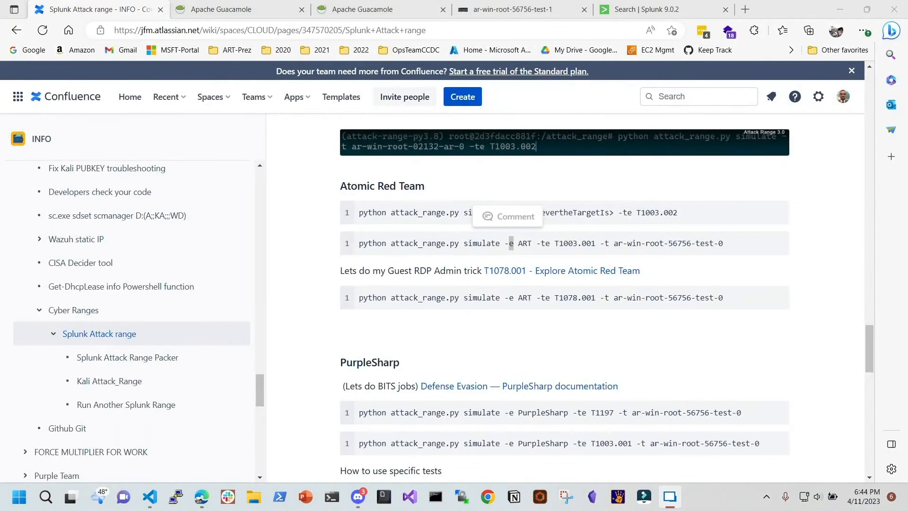
# Switch to the Splunk tab and move the Uncoder.IO tab into this browser window
pyautogui.click(637, 11)
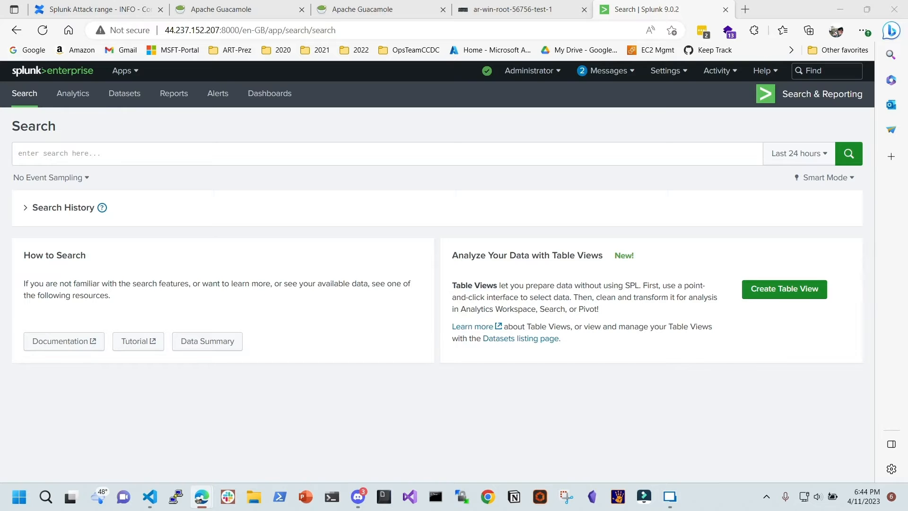
pyautogui.moveTo(620, 18); pyautogui.dragTo(633, 11)
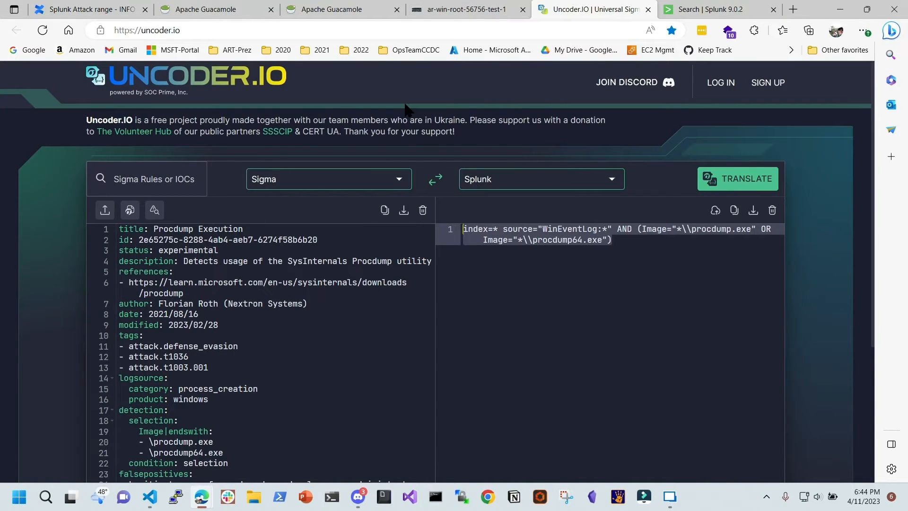
# Search the Sigma rules for 'mim' and load HackTool - Mimikatz Execution, keeping Sigma as source
pyautogui.click(144, 179)
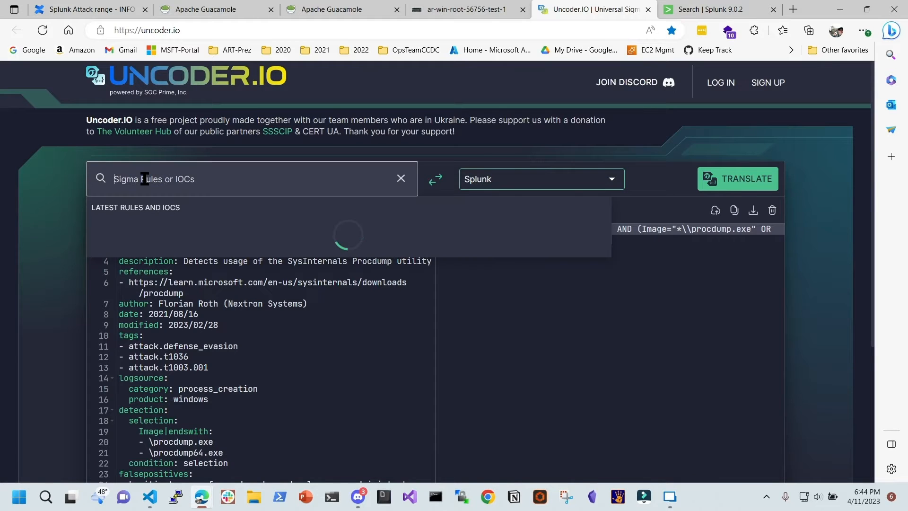
pyautogui.write('mimikatz')
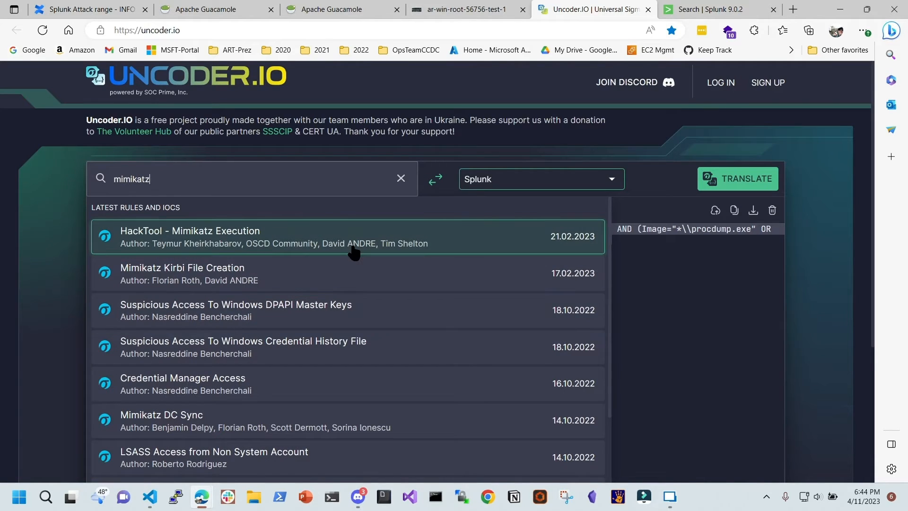
pyautogui.click(268, 243)
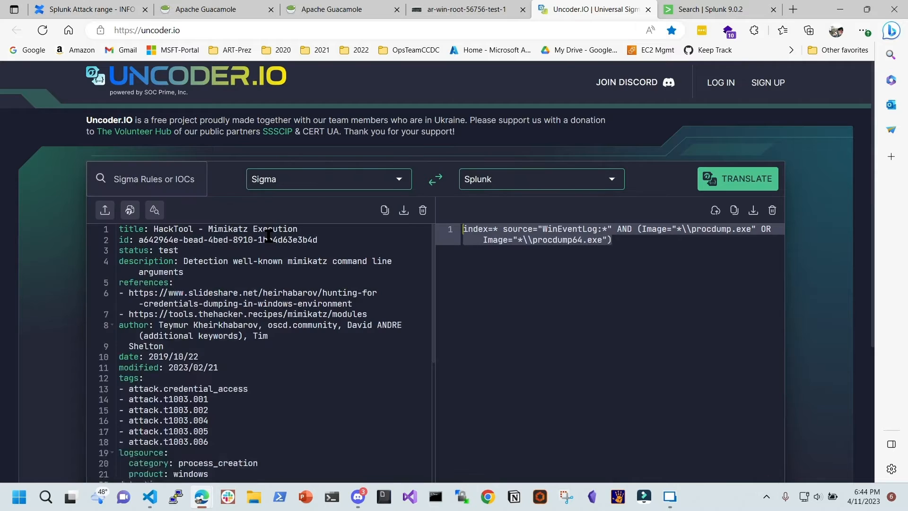
pyautogui.click(290, 180)
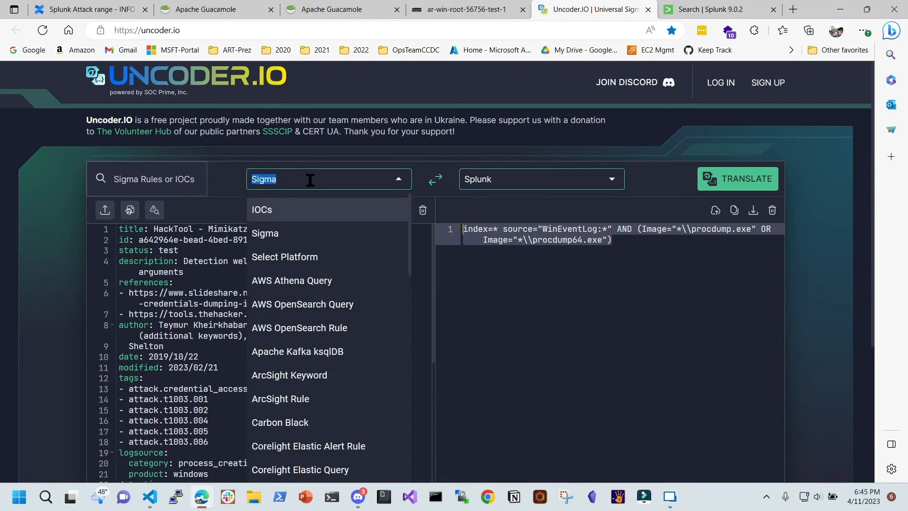
pyautogui.click(220, 175)
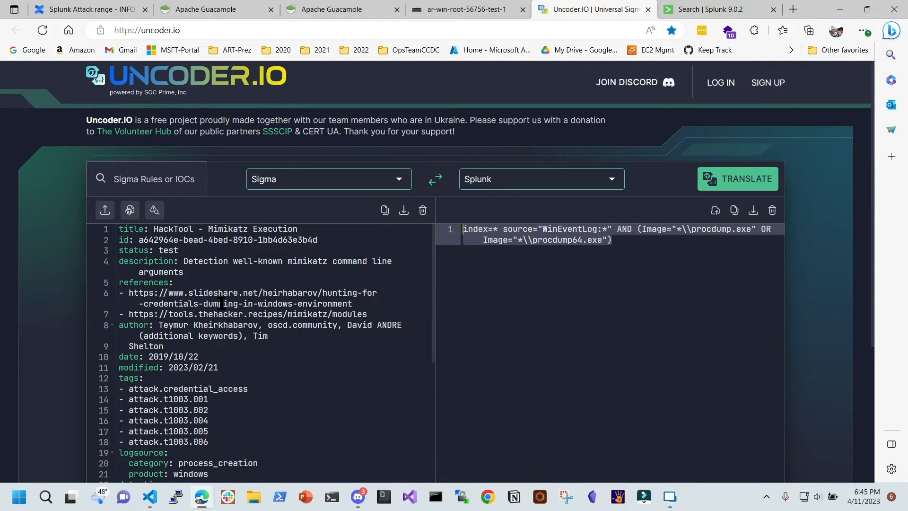
# Review the rule, highlighting technique t1003.001 and the word mimikatz in its detection lines
pyautogui.scroll(-1, 228, 314)
pyautogui.moveTo(163, 358); pyautogui.dragTo(209, 356)
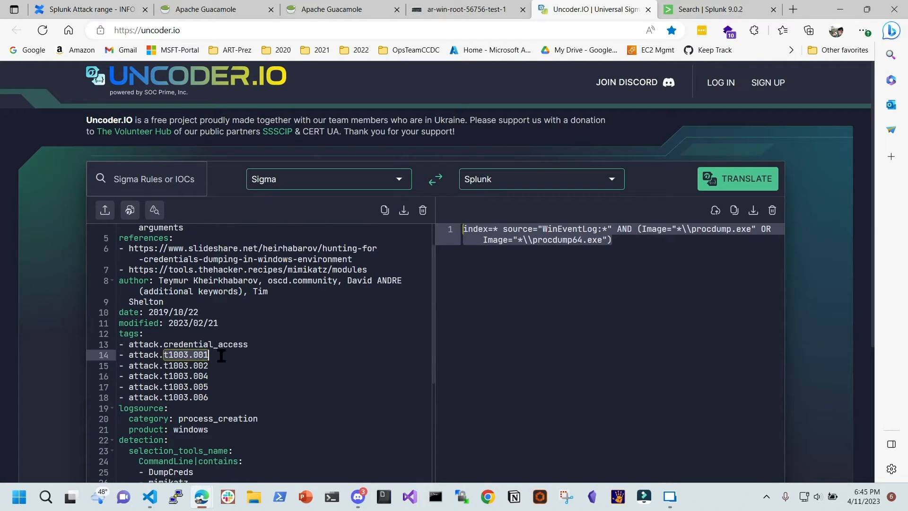
pyautogui.scroll(-2, 235, 350)
pyautogui.scroll(-1, 212, 355)
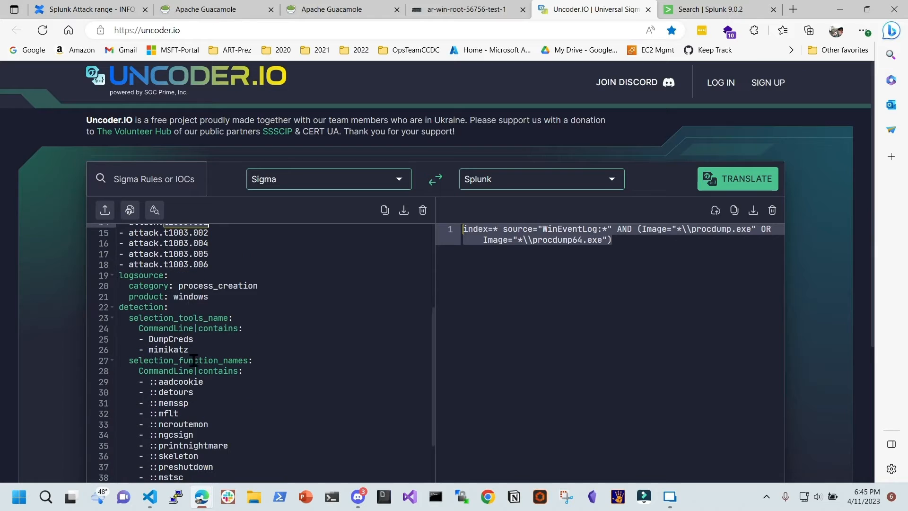
pyautogui.doubleClick(170, 350)
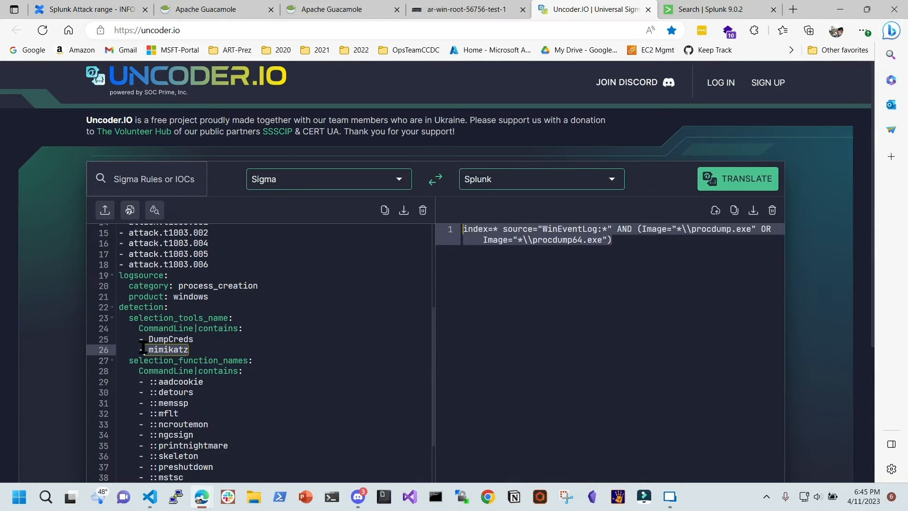
pyautogui.scroll(-1, 235, 352)
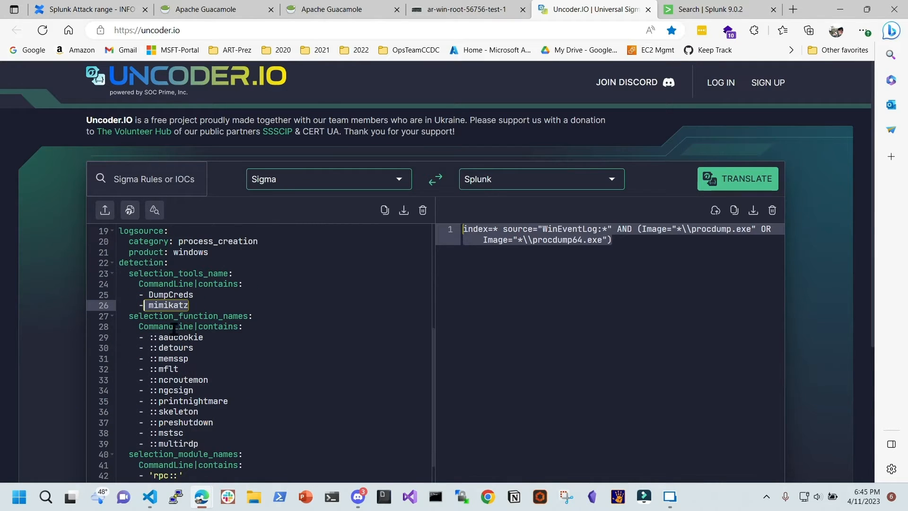
pyautogui.moveTo(173, 358); pyautogui.dragTo(251, 444)
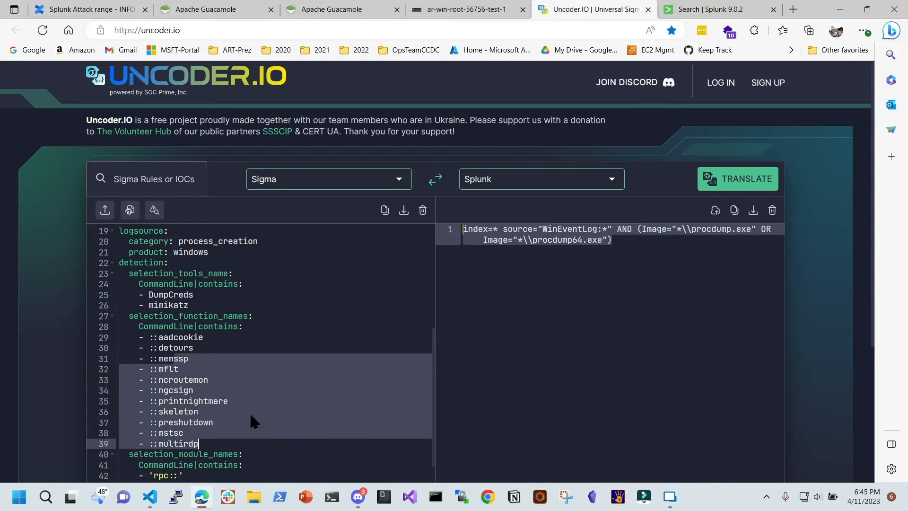
pyautogui.scroll(-2, 268, 388)
pyautogui.scroll(-5, 266, 386)
pyautogui.scroll(8, 290, 325)
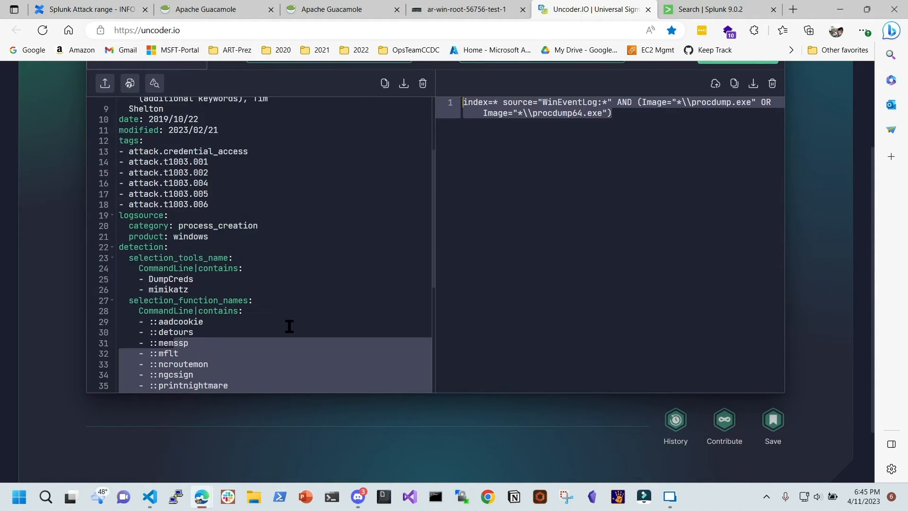
pyautogui.scroll(5, 300, 320)
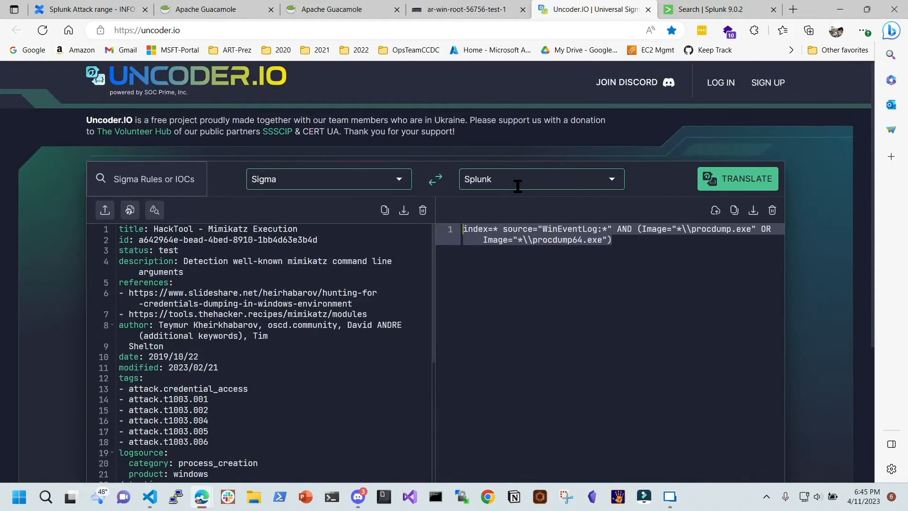
# Change the translation target platform from Splunk to IOCs
pyautogui.click(519, 184)
pyautogui.click(613, 179)
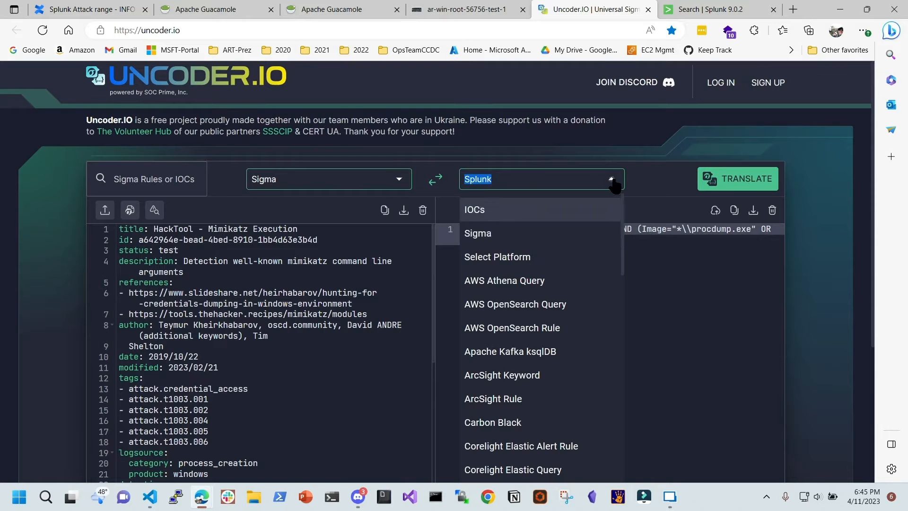
pyautogui.click(539, 180)
pyautogui.press('Return')
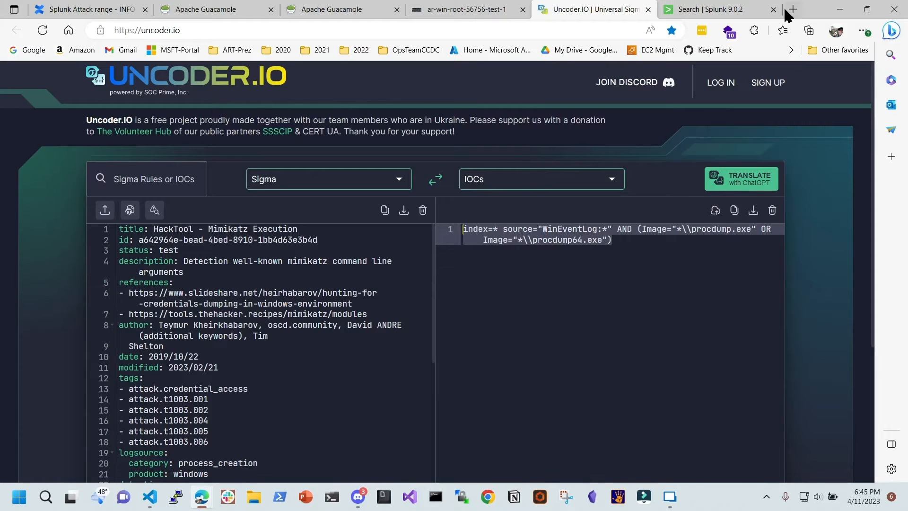
pyautogui.write('mi')
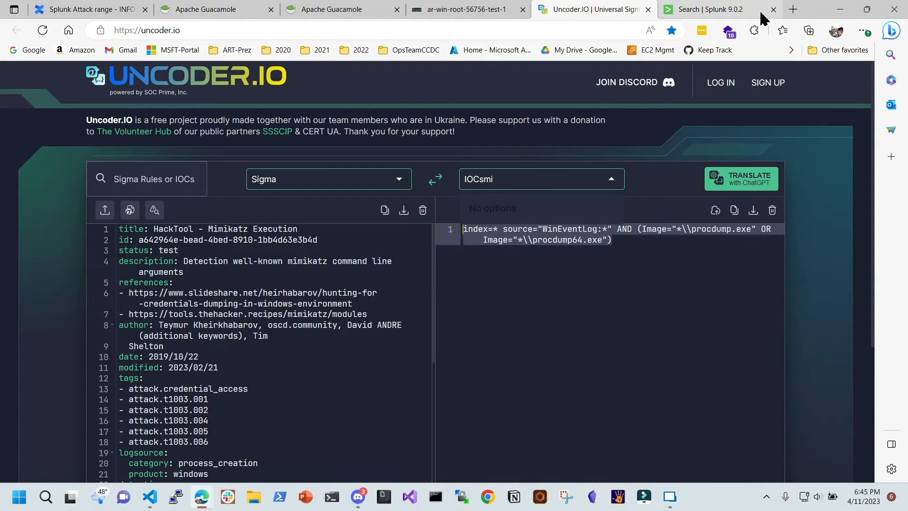
# In a new tab, enter the search 'mimikatz github', correcting the misspelling
pyautogui.click(795, 11)
pyautogui.write('mi')
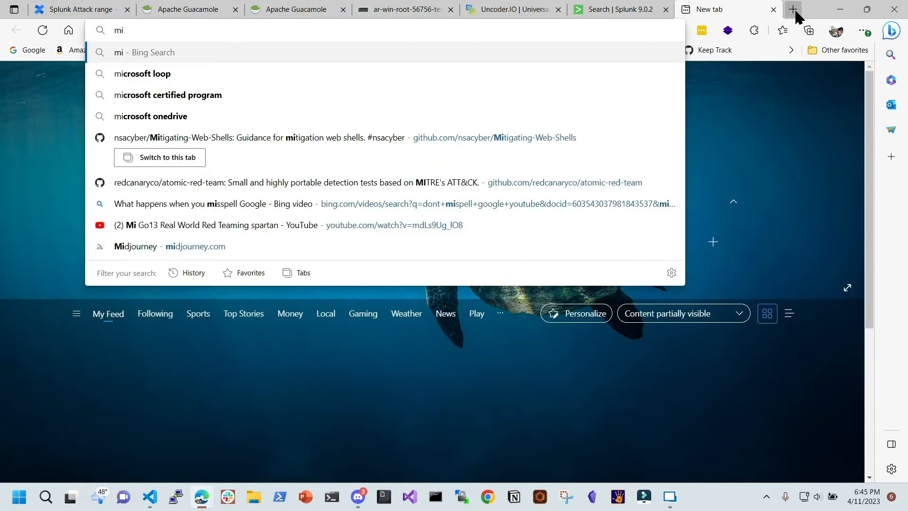
pyautogui.write('mika')
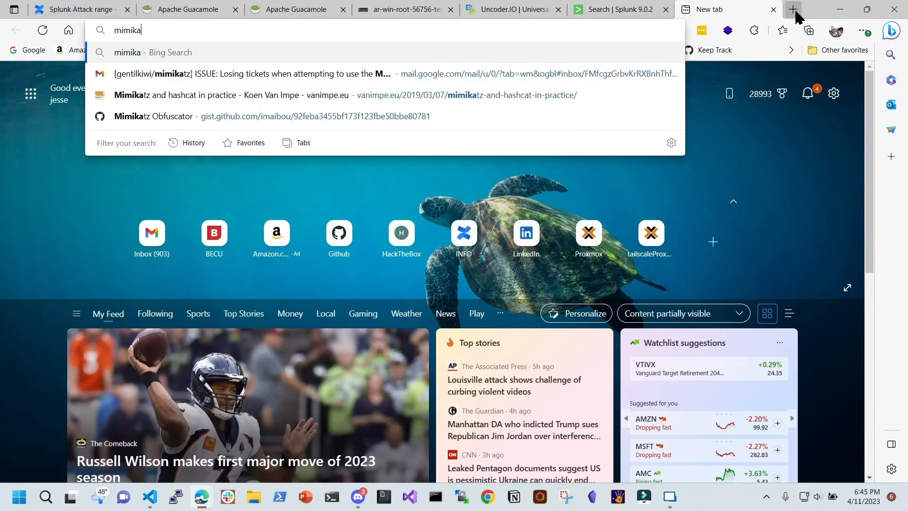
pyautogui.write('katz')
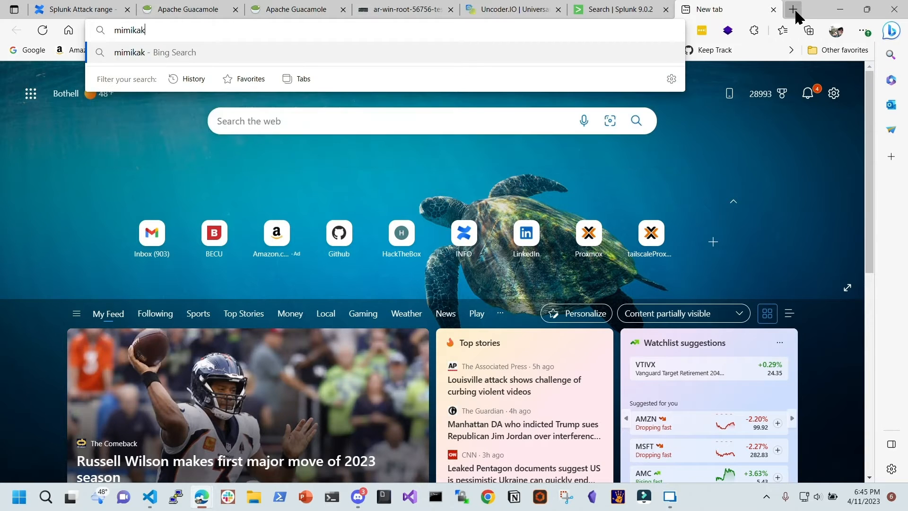
pyautogui.press('BackSpace')
pyautogui.press('BackSpace')
pyautogui.press('BackSpace')
pyautogui.press('BackSpace')
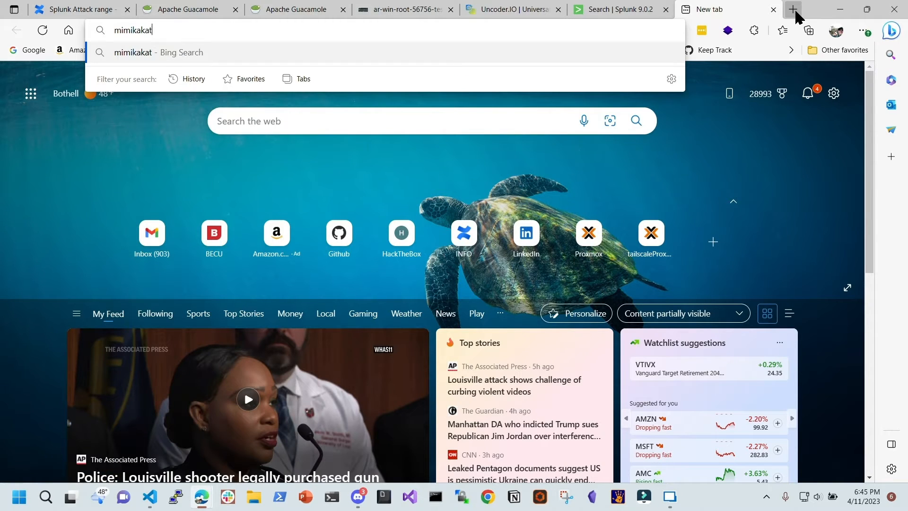
pyautogui.write('tz github')
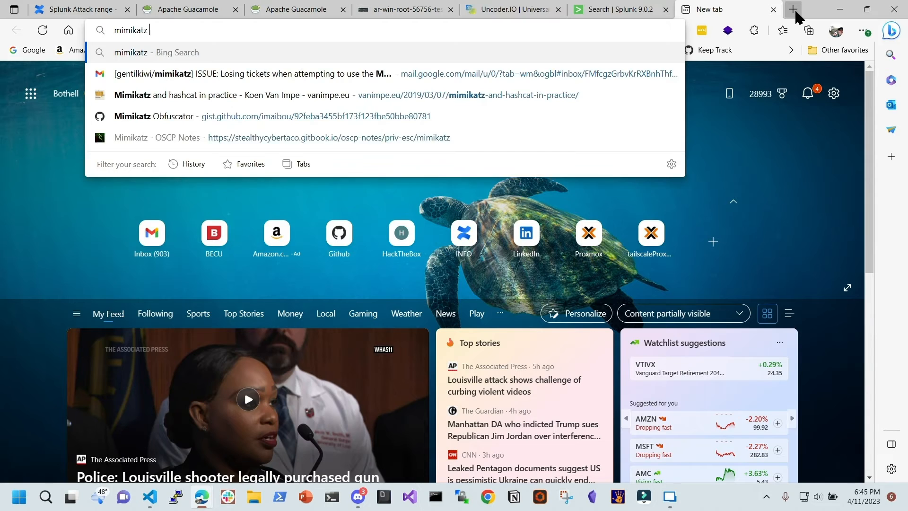
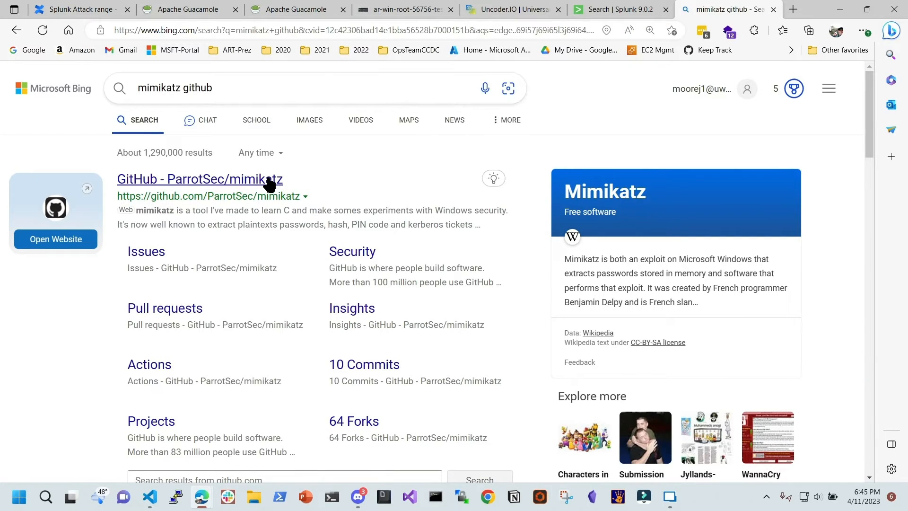
# Open the 'GitHub - ParrotSec/mimikatz' Bing result and scroll down to its README.md
pyautogui.click(268, 180)
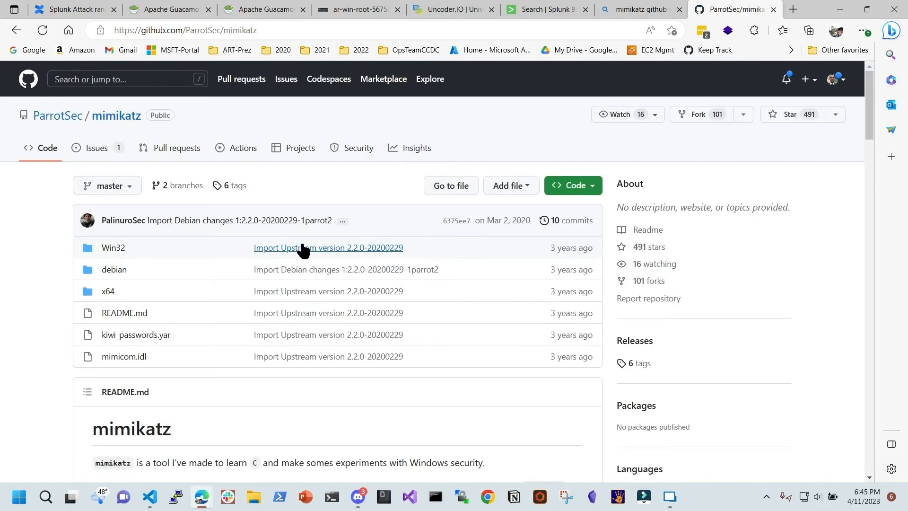
pyautogui.scroll(-8, 299, 270)
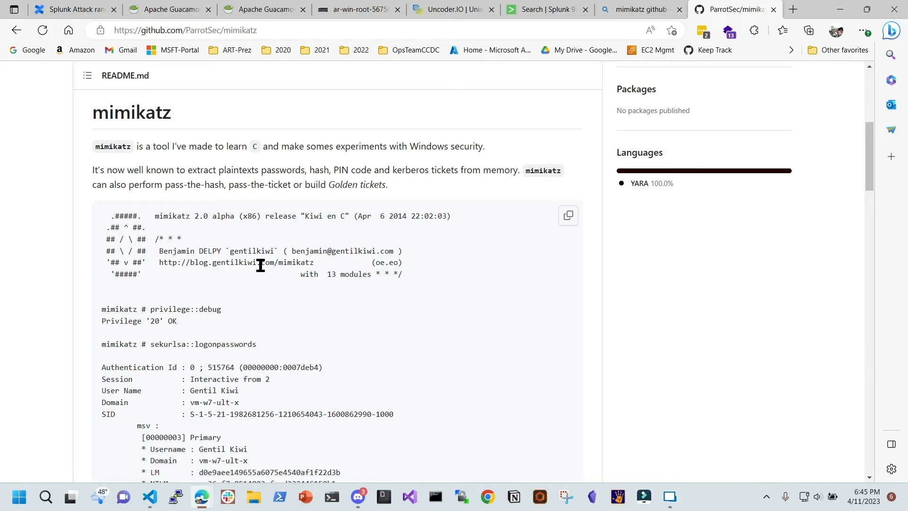
# Scroll the mimikatz README down to the full sekurlsa::logonpasswords sample output with NTLM and SHA1 hashes
pyautogui.scroll(-3, 261, 265)
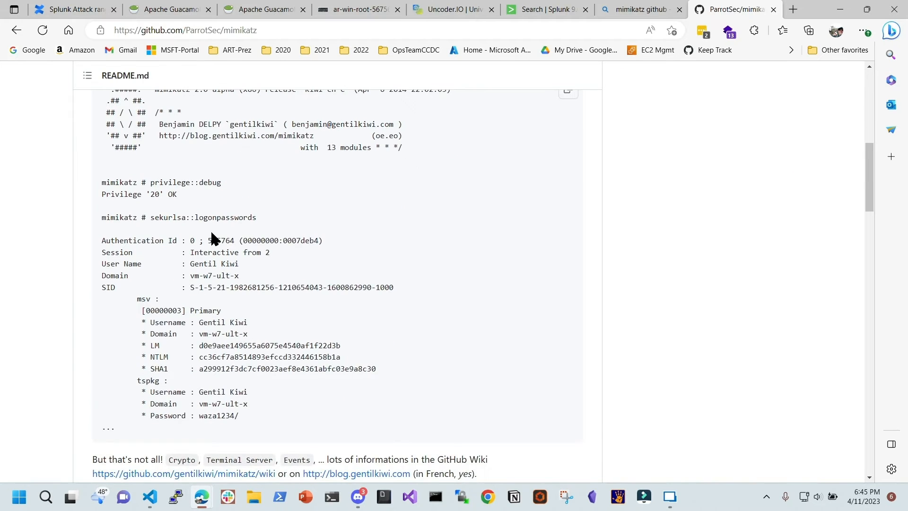
pyautogui.scroll(-1, 264, 276)
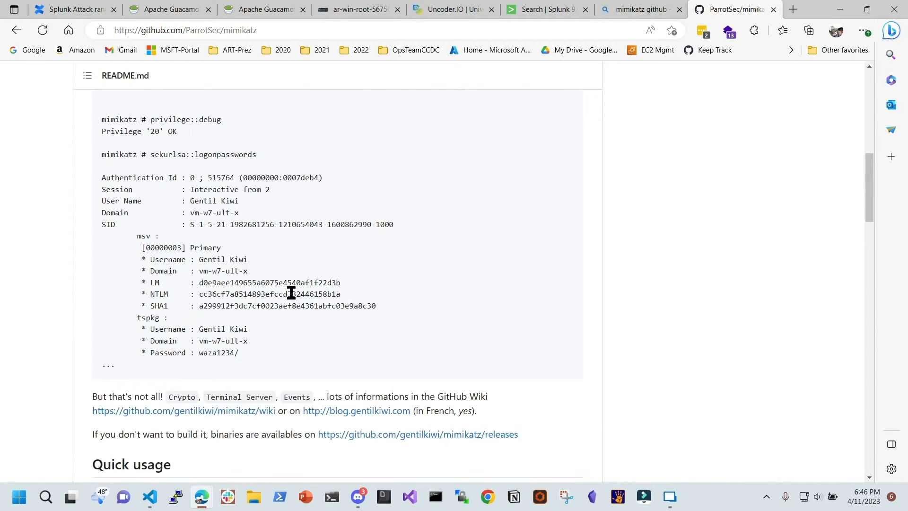
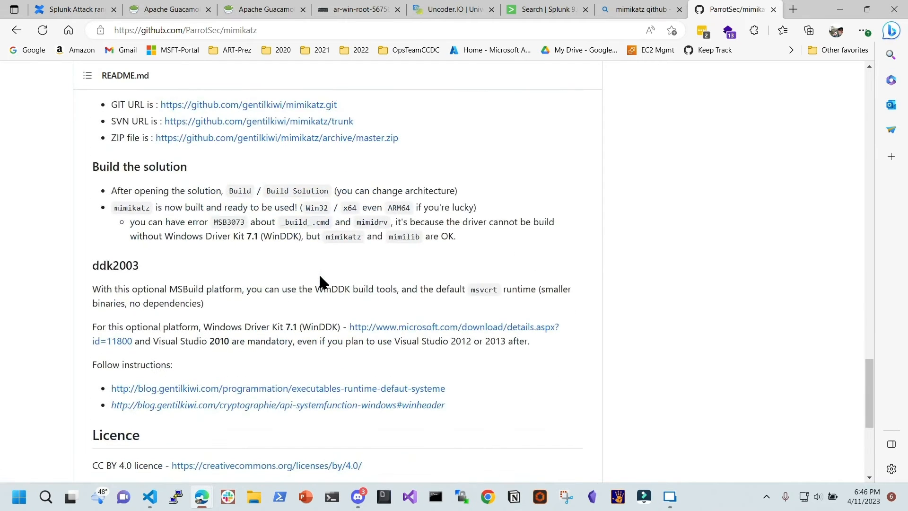
# Scroll the mimikatz README back to the sekurlsa::logonpasswords sample showing LM, NTLM and SHA1 hashes
pyautogui.scroll(-5, 357, 225)
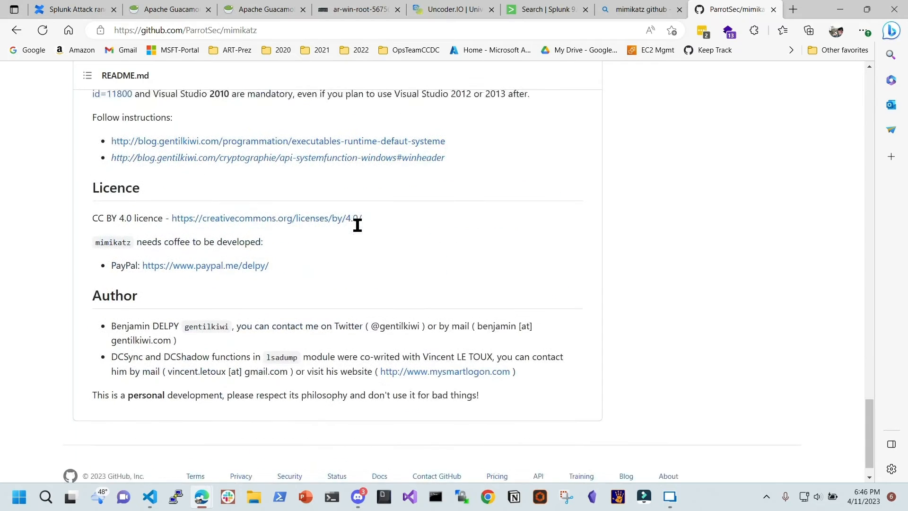
pyautogui.scroll(20, 360, 231)
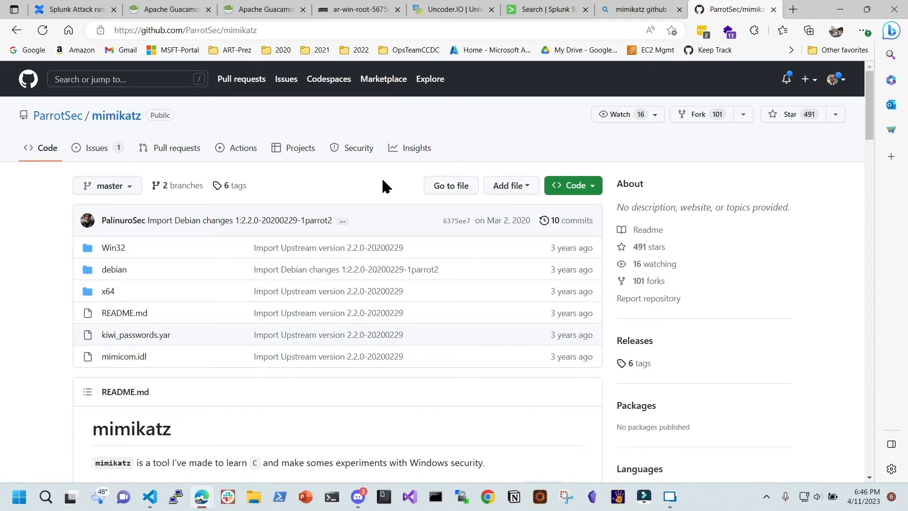
pyautogui.scroll(-2, 358, 319)
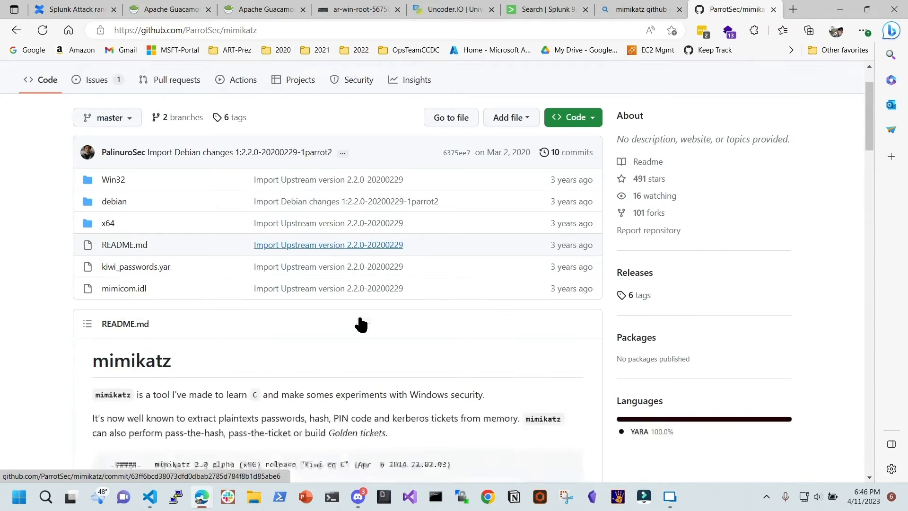
pyautogui.scroll(-6, 361, 324)
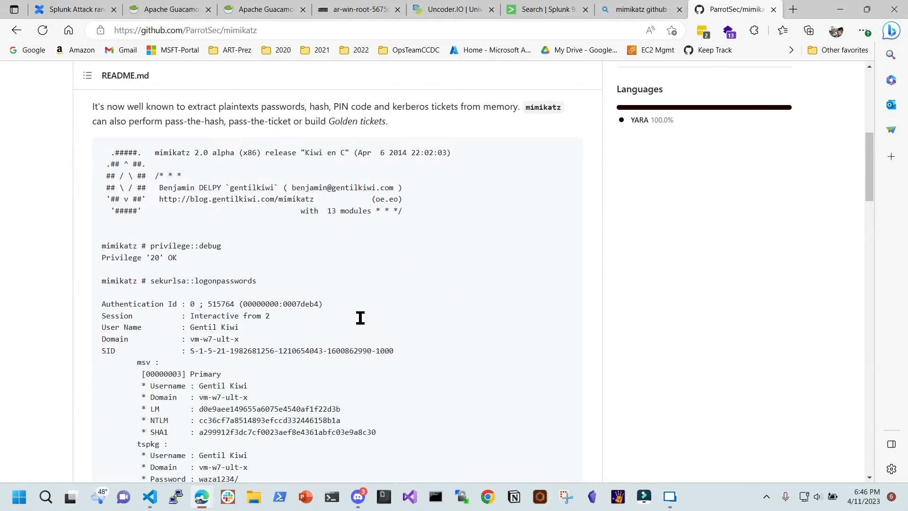
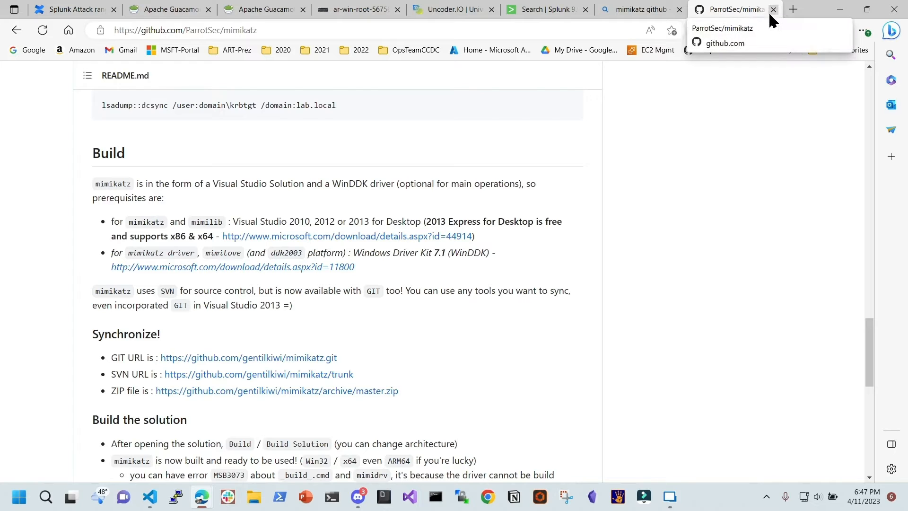
# Switch to the Bing search results tab for 'mimikatz github'
pyautogui.click(624, 9)
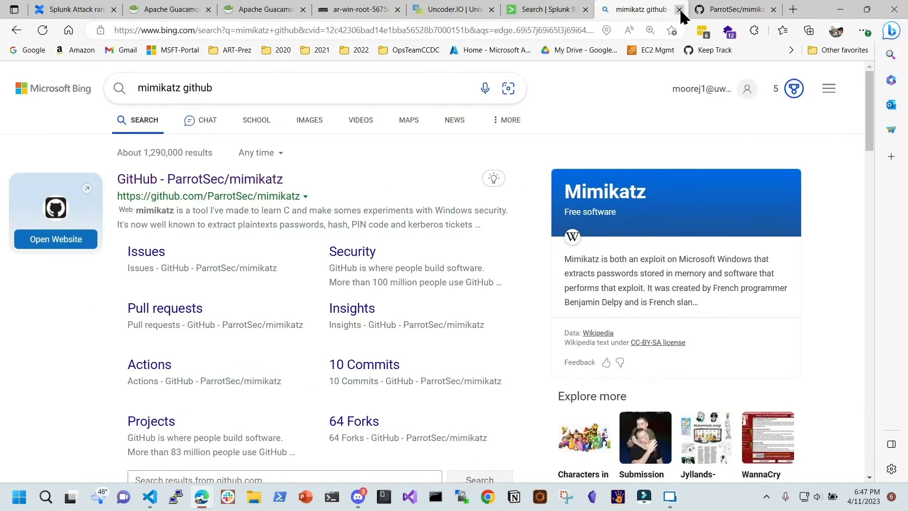
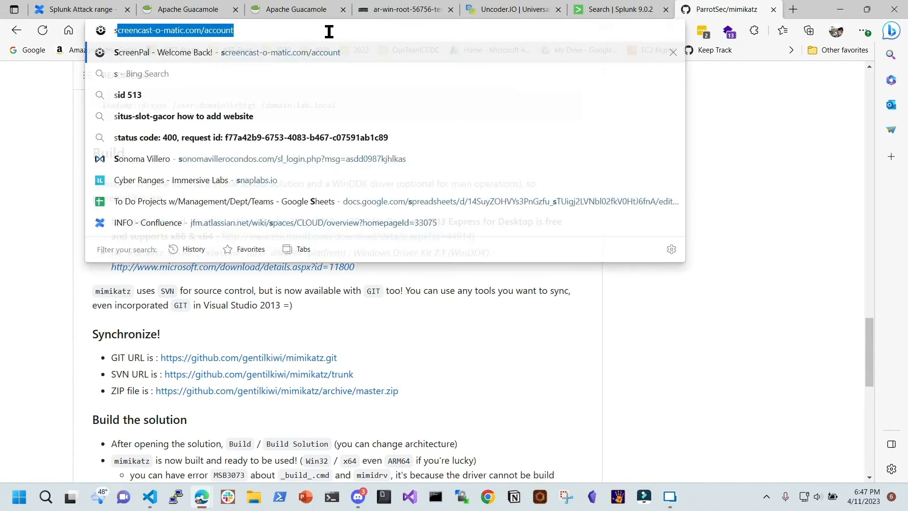
# Search Bing for 'sigma github' and open the GitHub - SigmaHQ/sigma repository result
pyautogui.write('sigma github')
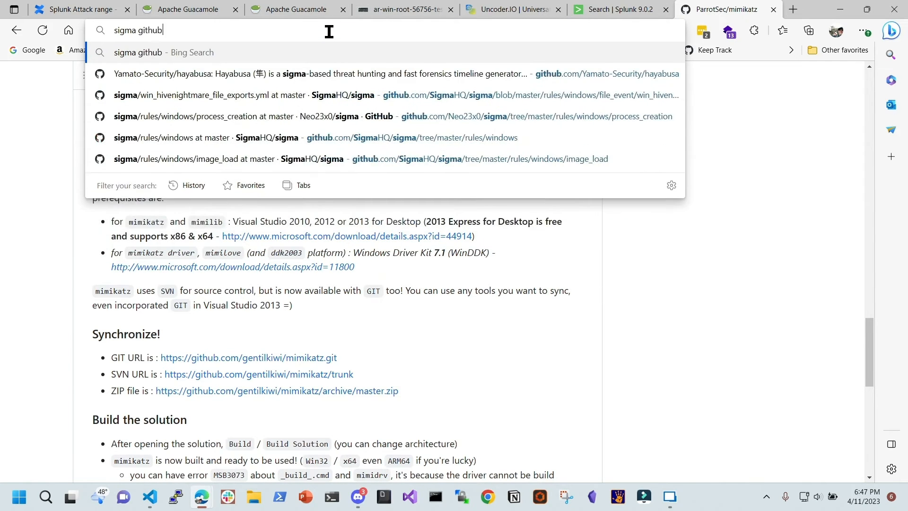
pyautogui.press('Return')
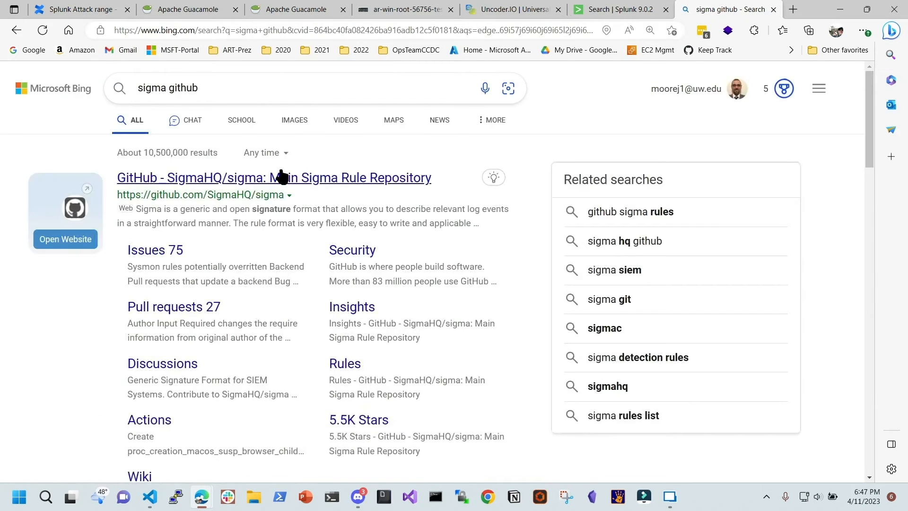
pyautogui.click(281, 176)
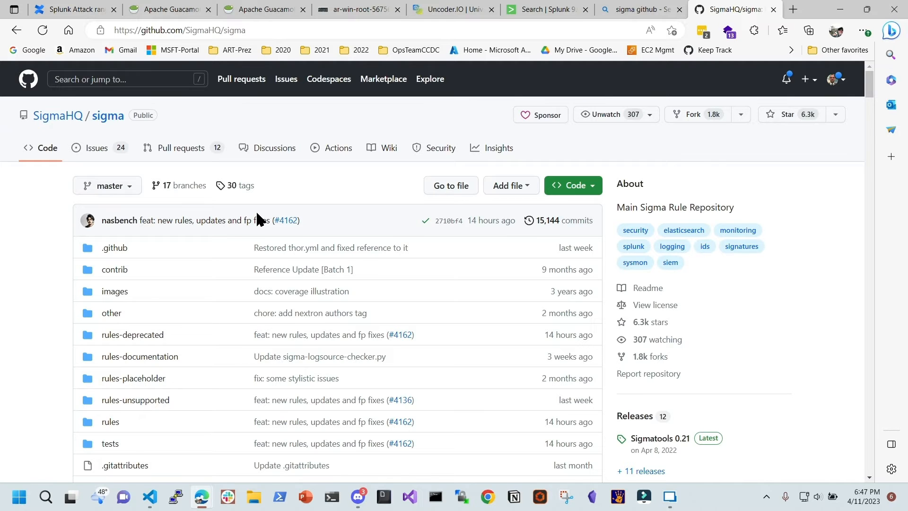
# Browse rules > windows > process_creation and open proc_creation_win_7zip_password_extraction.yml
pyautogui.scroll(-3, 250, 222)
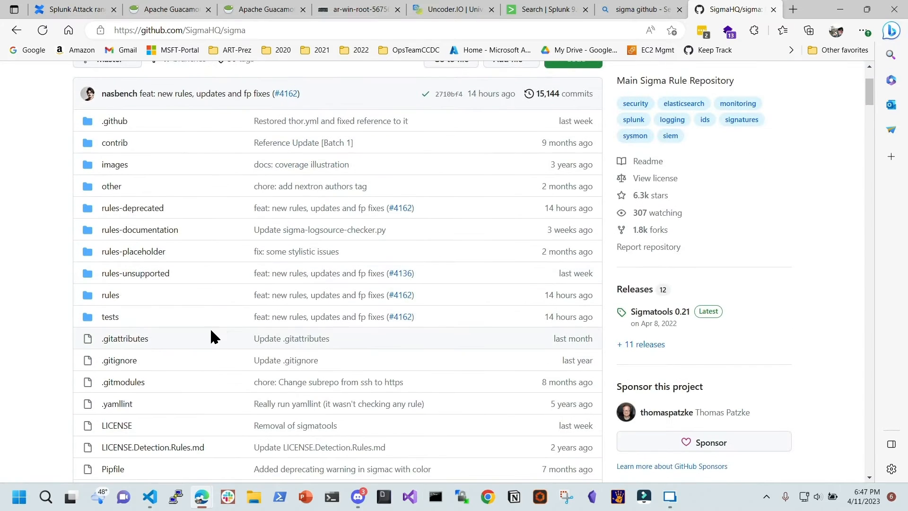
pyautogui.click(115, 297)
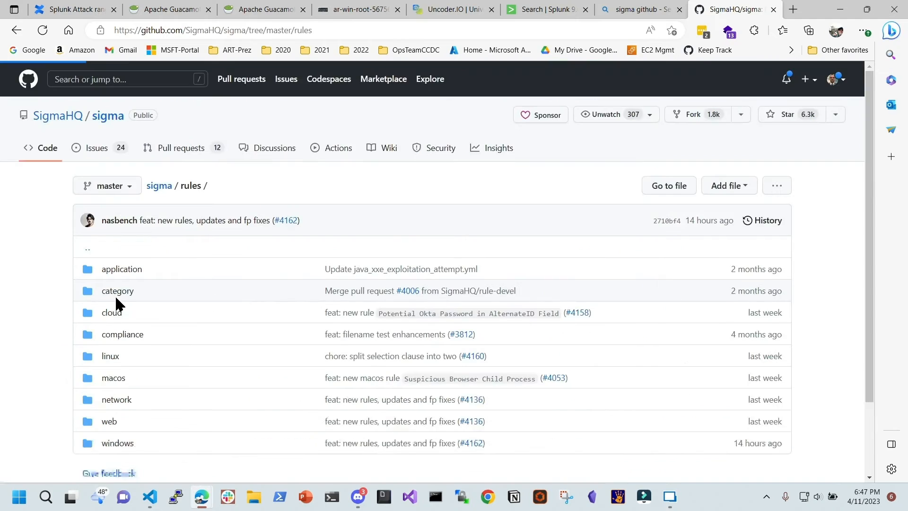
pyautogui.scroll(-2, 149, 293)
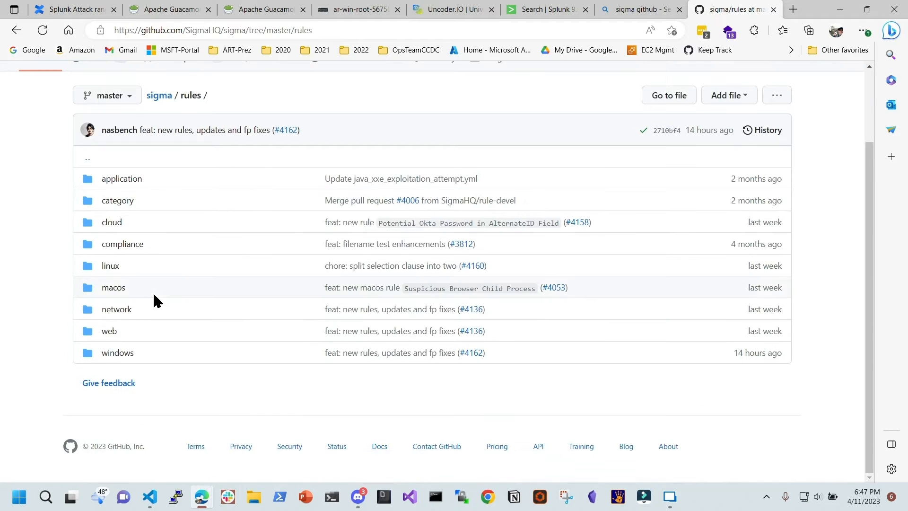
pyautogui.click(118, 353)
pyautogui.scroll(-3, 170, 284)
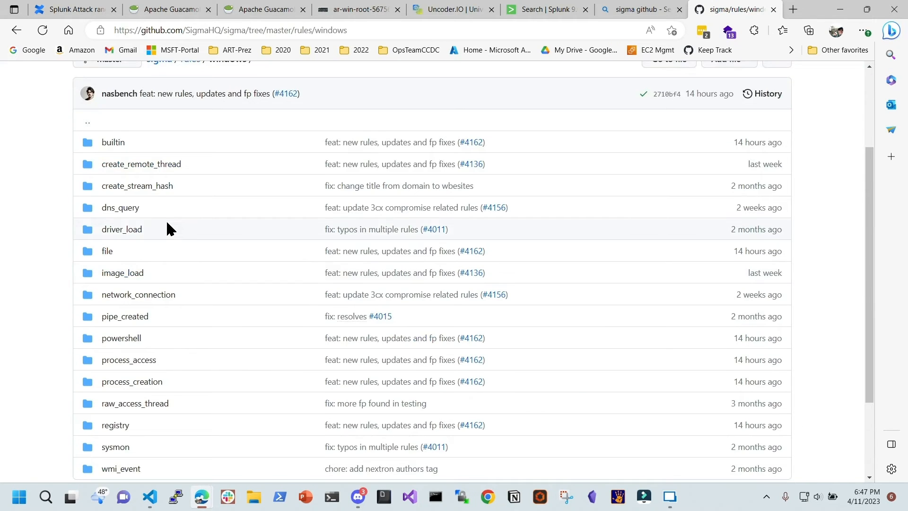
pyautogui.scroll(-2, 175, 218)
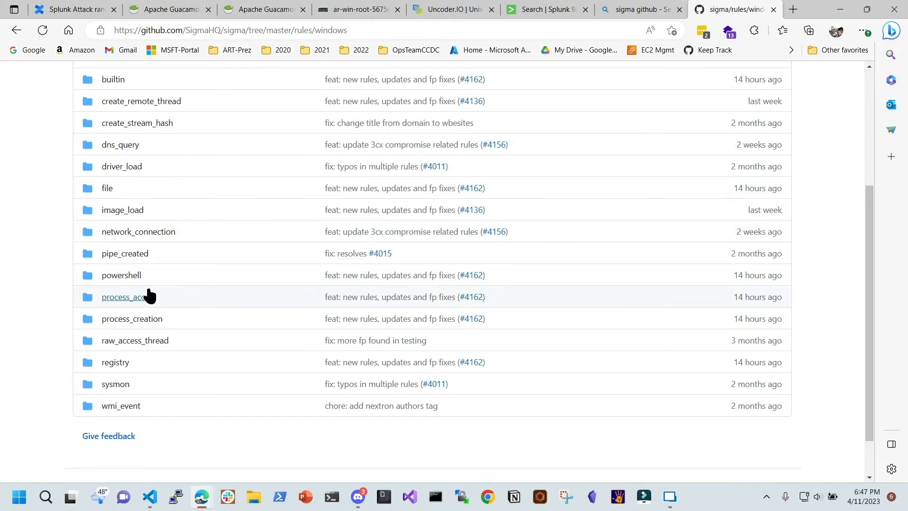
pyautogui.click(145, 319)
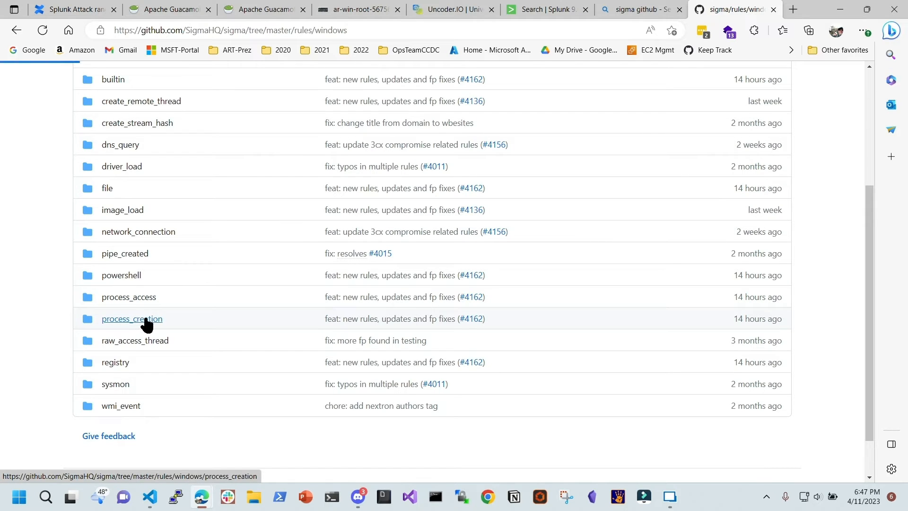
pyautogui.scroll(-4, 201, 284)
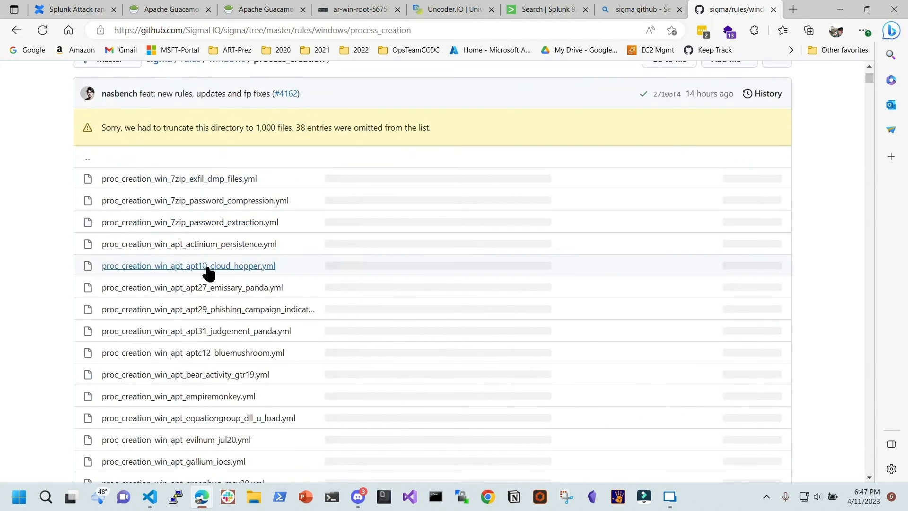
pyautogui.scroll(-2, 210, 252)
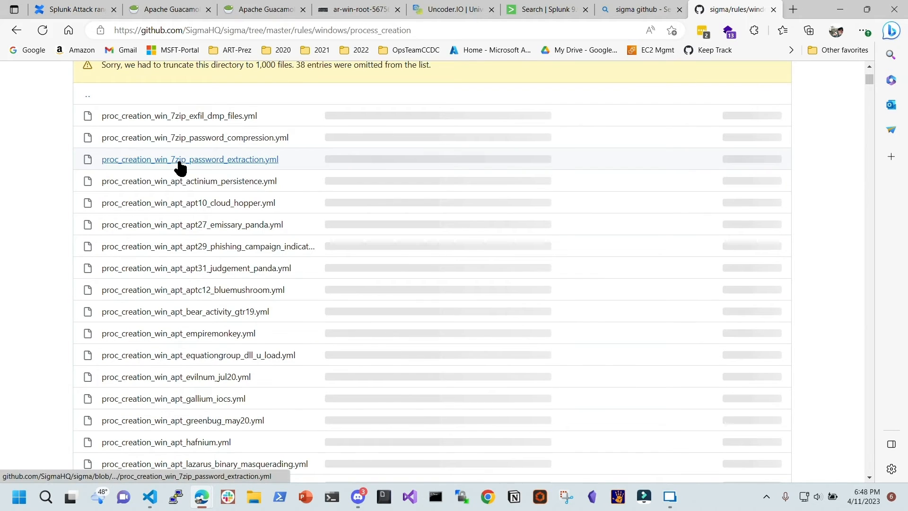
pyautogui.click(212, 161)
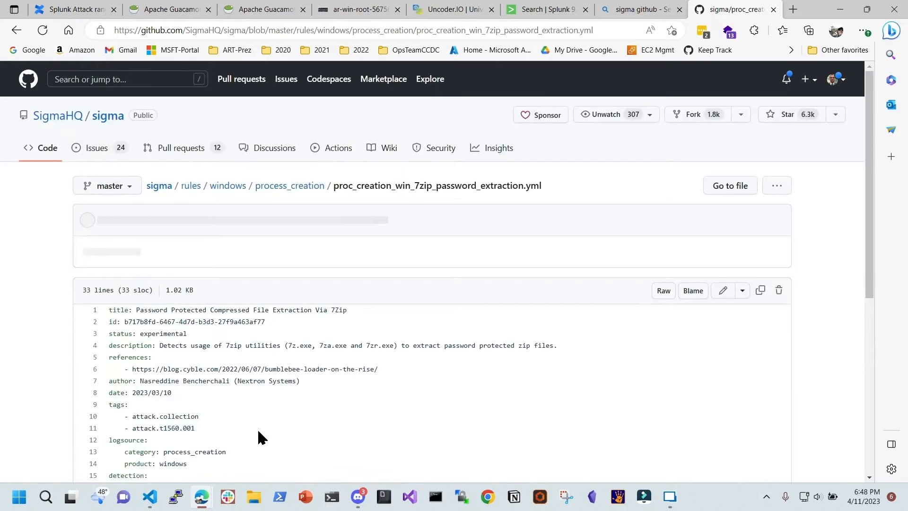
pyautogui.scroll(-5, 257, 369)
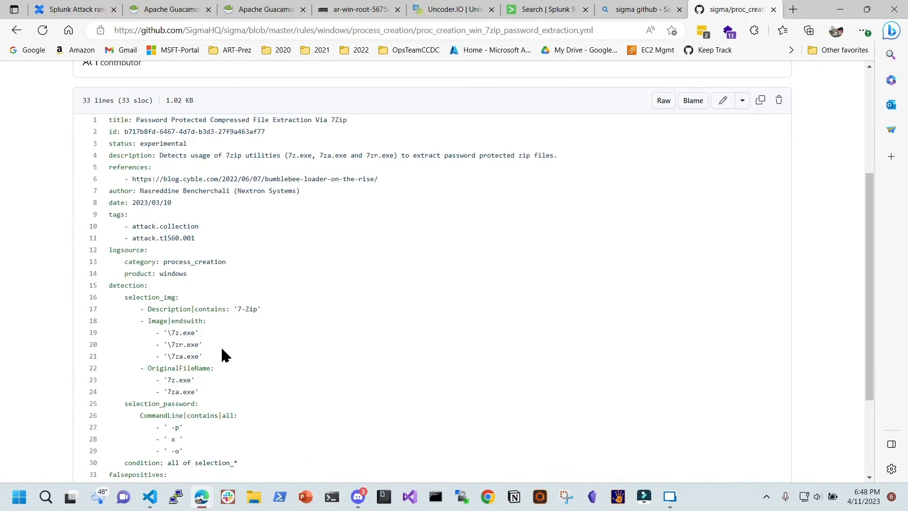
pyautogui.moveTo(206, 322); pyautogui.dragTo(220, 350)
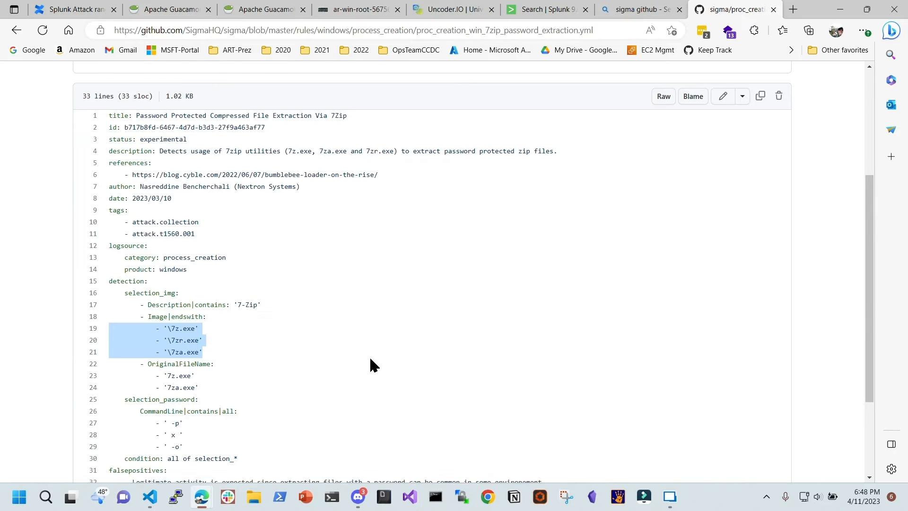
pyautogui.scroll(-3, 369, 356)
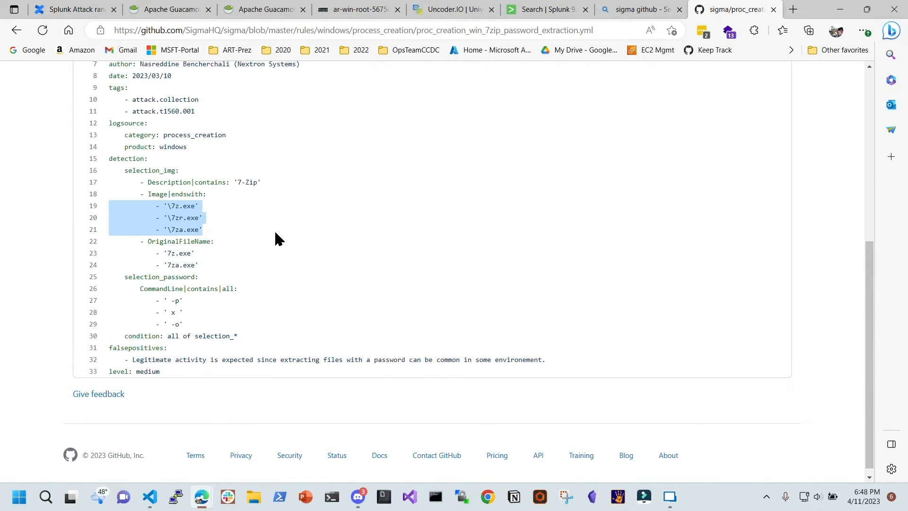
pyautogui.scroll(3, 275, 233)
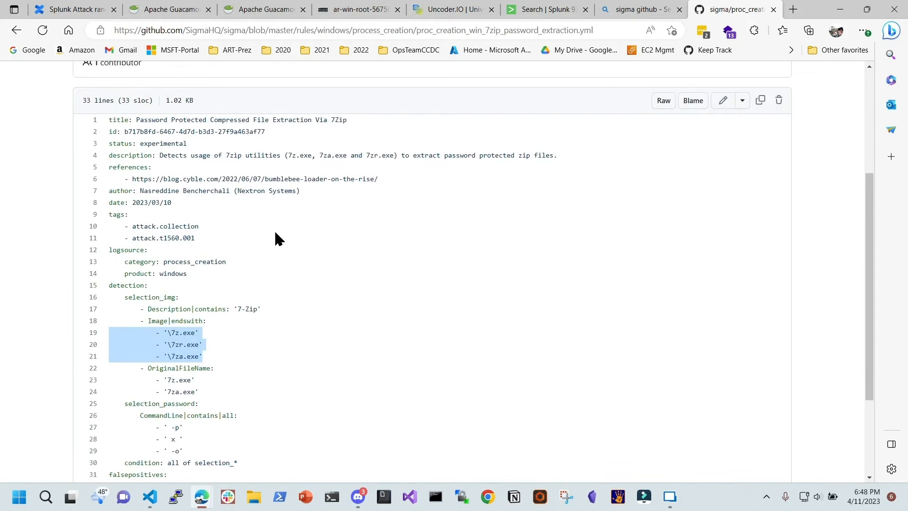
pyautogui.click(214, 207)
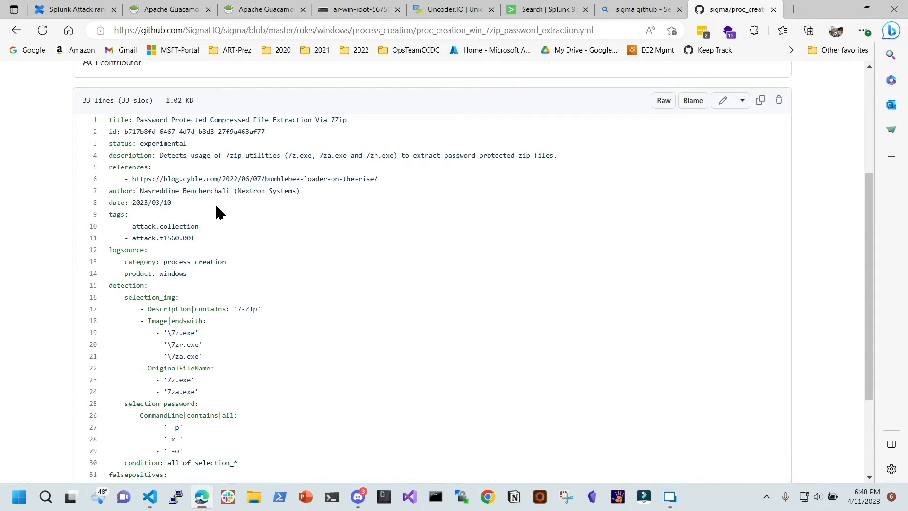
# In Uncoder.IO, select and review lines 1–14 of the Mimikatz Sigma rule
pyautogui.click(468, 14)
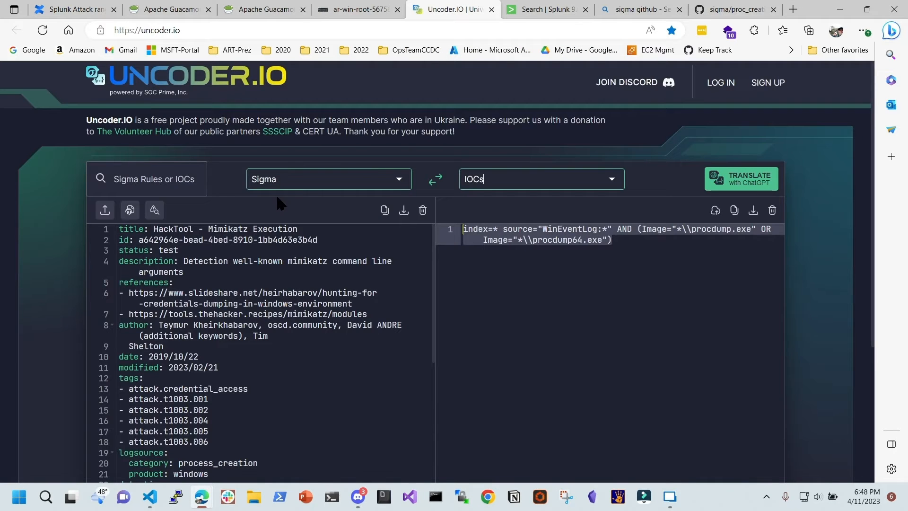
pyautogui.click(192, 290)
pyautogui.moveTo(119, 229); pyautogui.dragTo(274, 382)
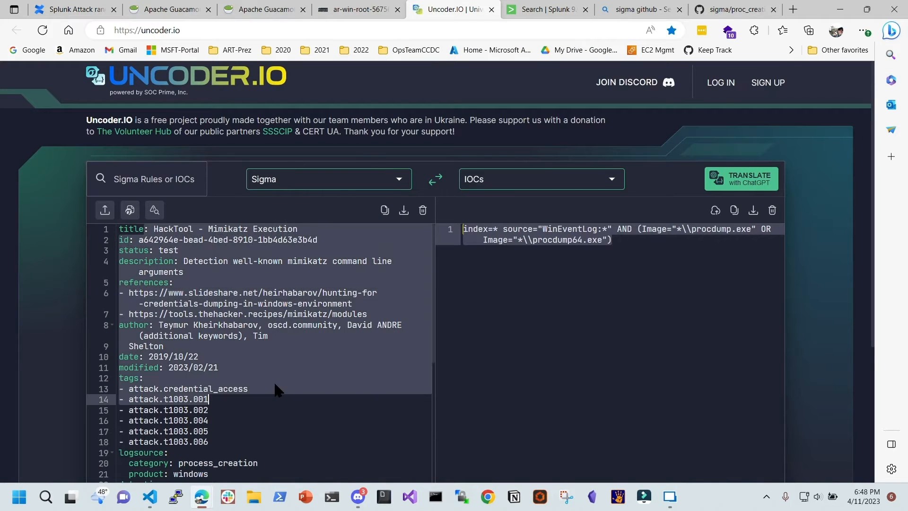
pyautogui.scroll(-10, 280, 368)
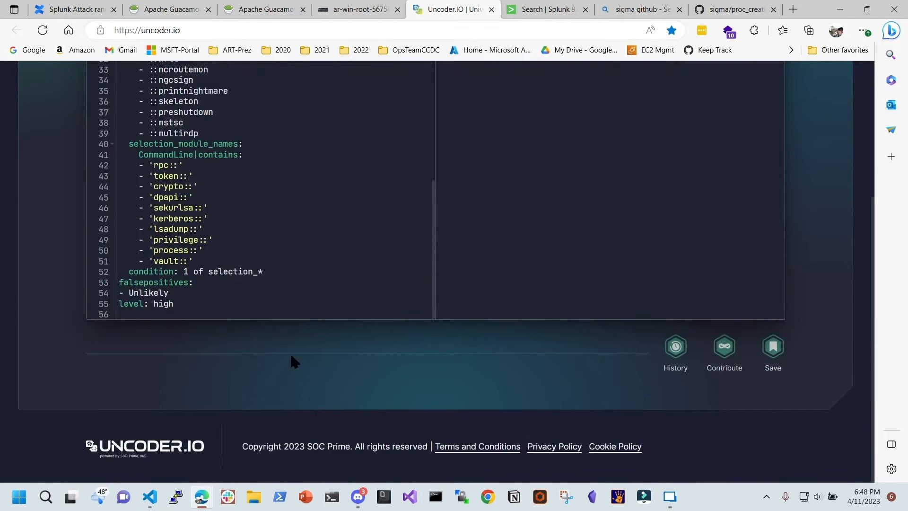
pyautogui.scroll(5, 292, 358)
pyautogui.scroll(8, 299, 336)
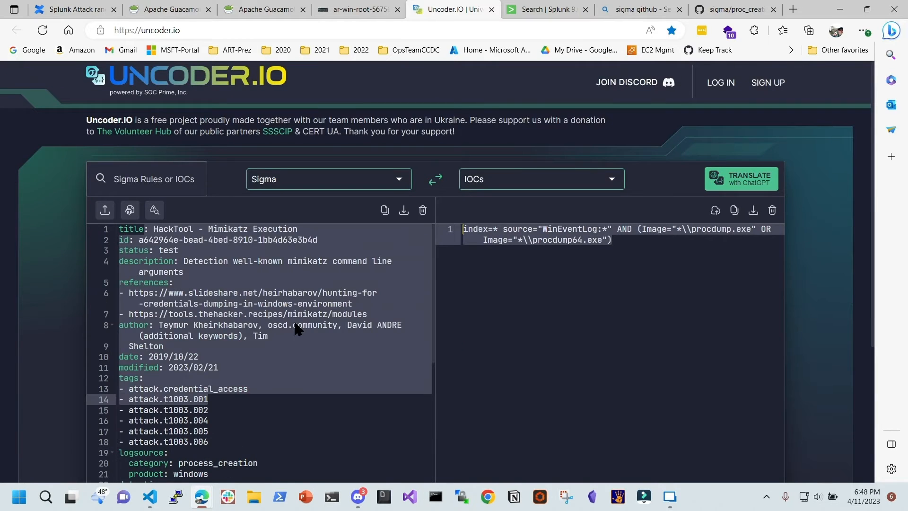
pyautogui.click(244, 389)
pyautogui.scroll(-8, 224, 409)
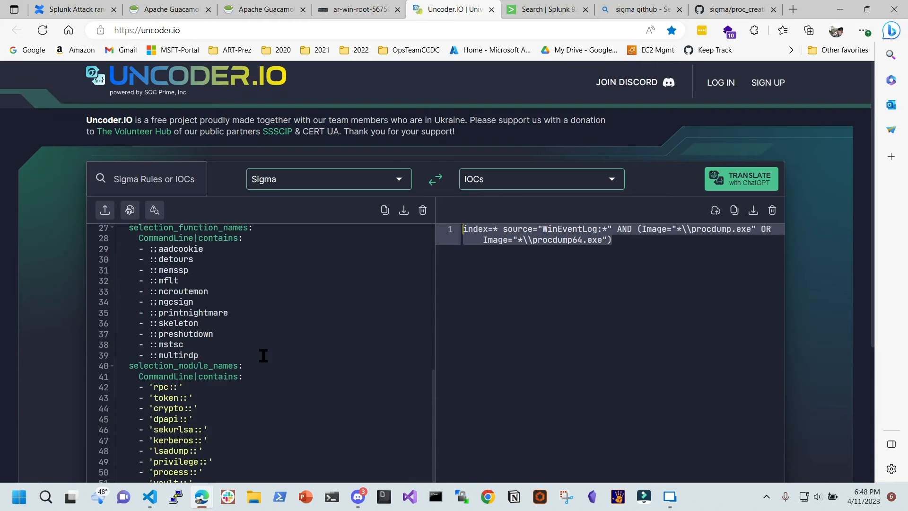
pyautogui.scroll(6, 276, 307)
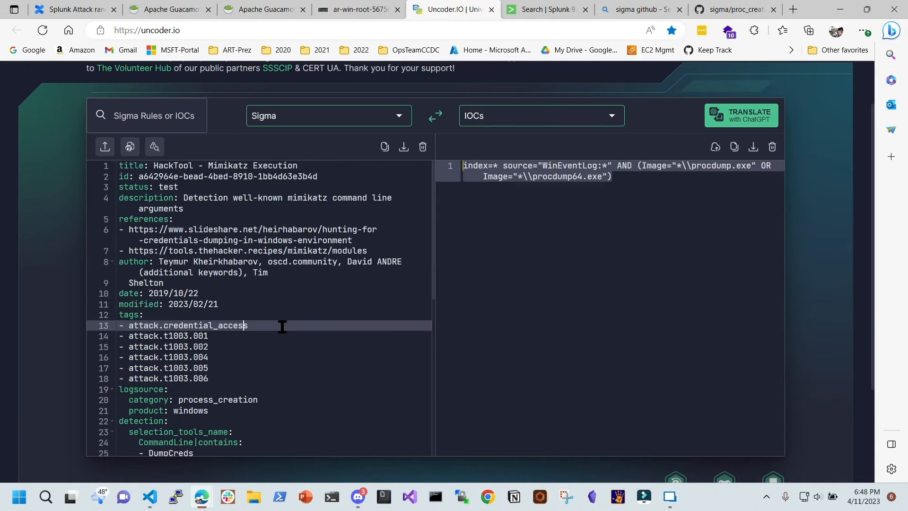
# Scroll through the translation target platform list, then return to the GitHub 7zip rule tab
pyautogui.click(537, 115)
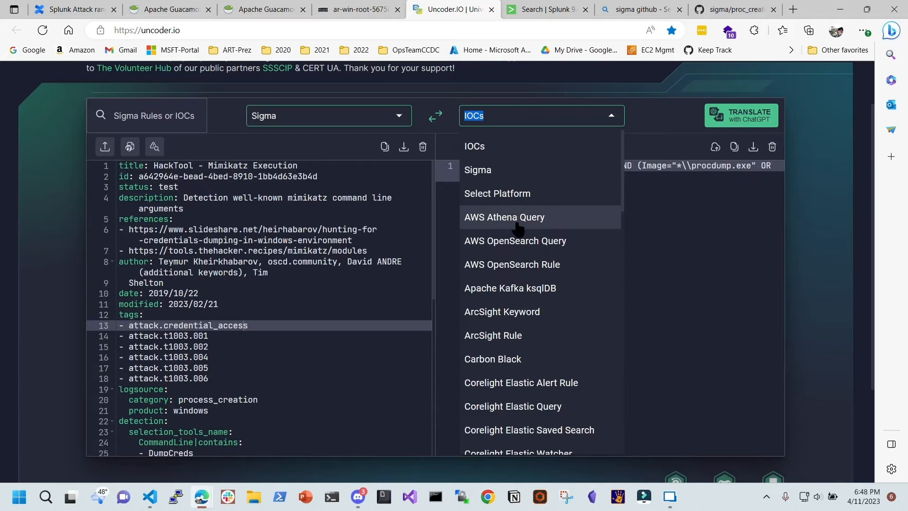
pyautogui.scroll(-2, 519, 229)
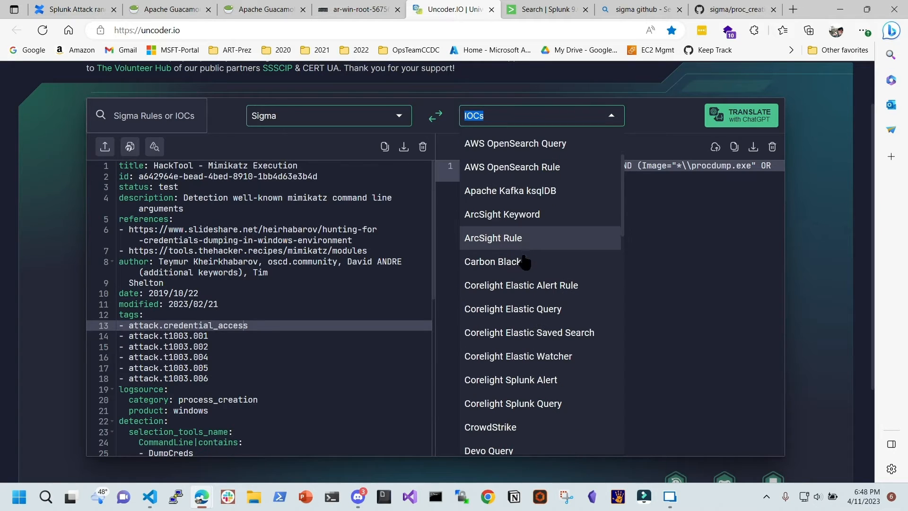
pyautogui.scroll(-3, 532, 337)
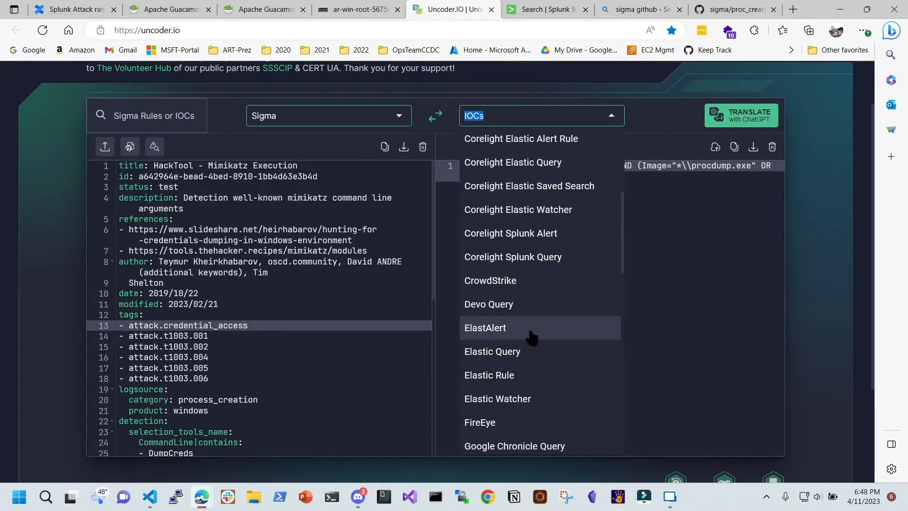
pyautogui.scroll(-1, 533, 338)
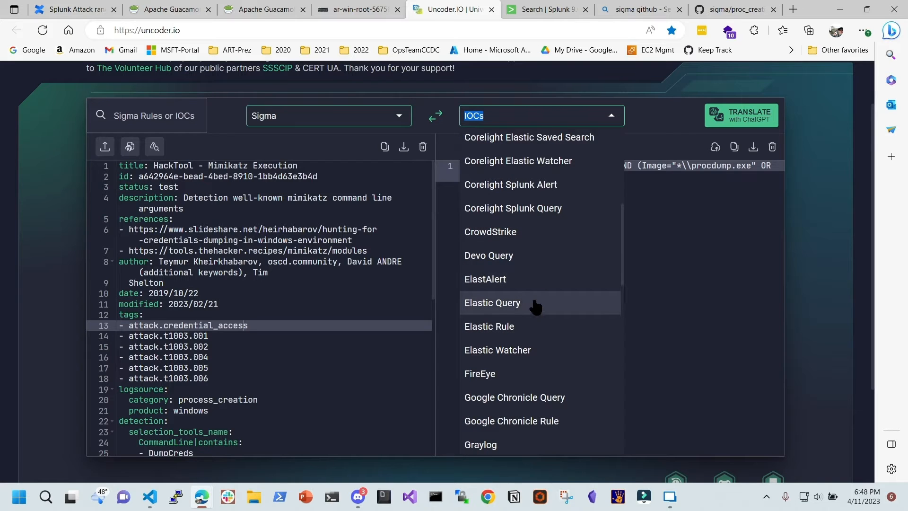
pyautogui.scroll(-8, 536, 307)
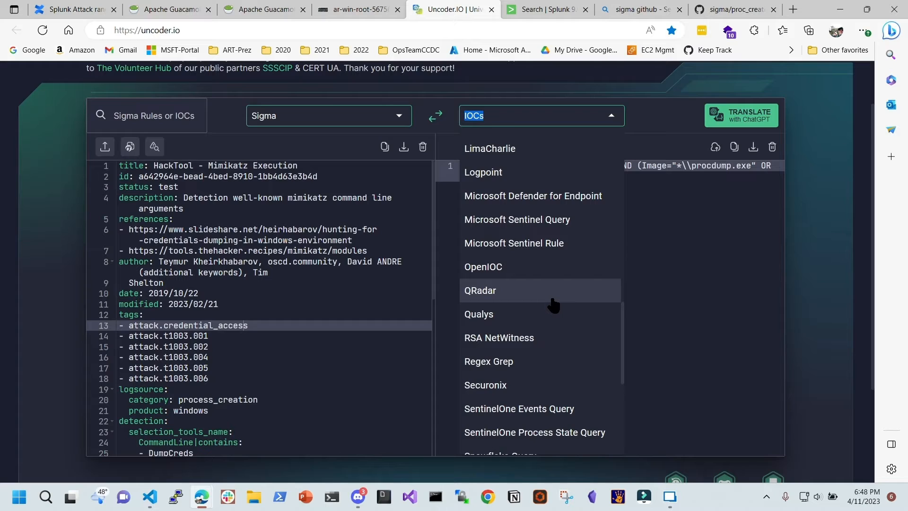
pyautogui.scroll(-3, 554, 305)
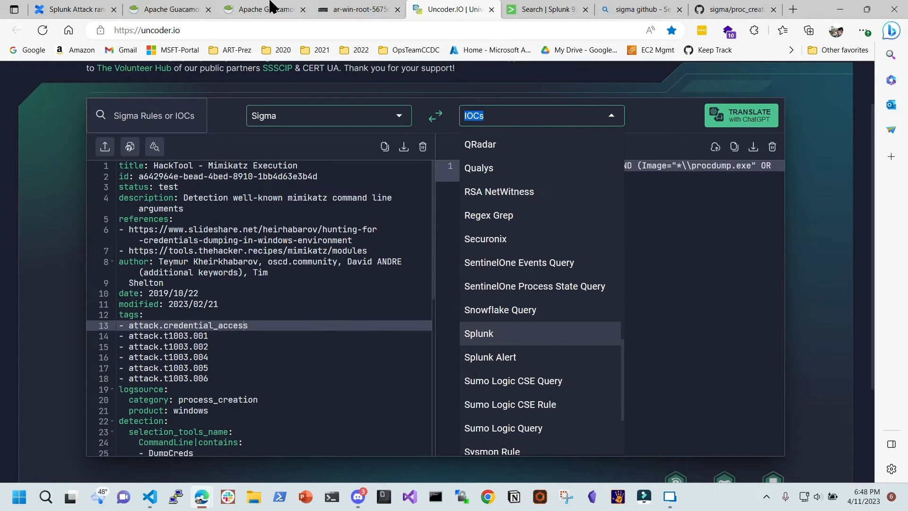
pyautogui.click(737, 10)
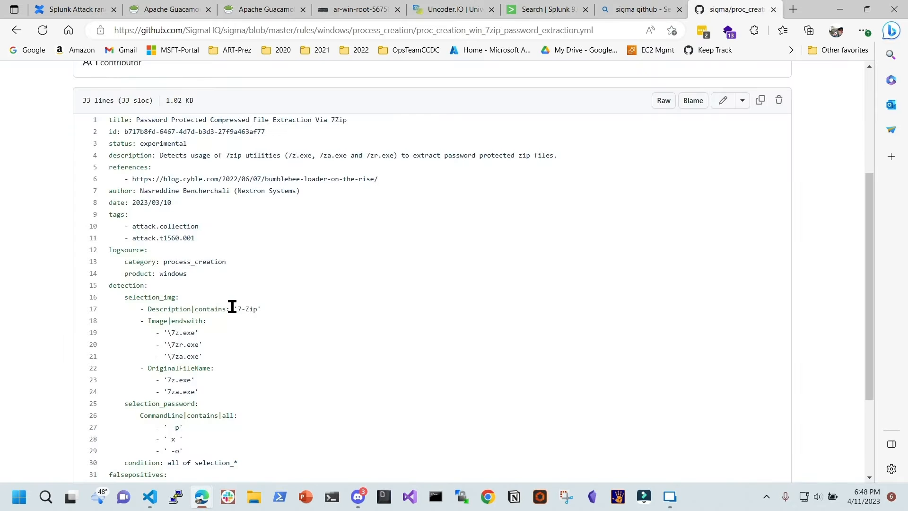
# Go to the sigma repository main page and read its README, highlighting 'IOCs' in the use cases
pyautogui.scroll(4, 241, 308)
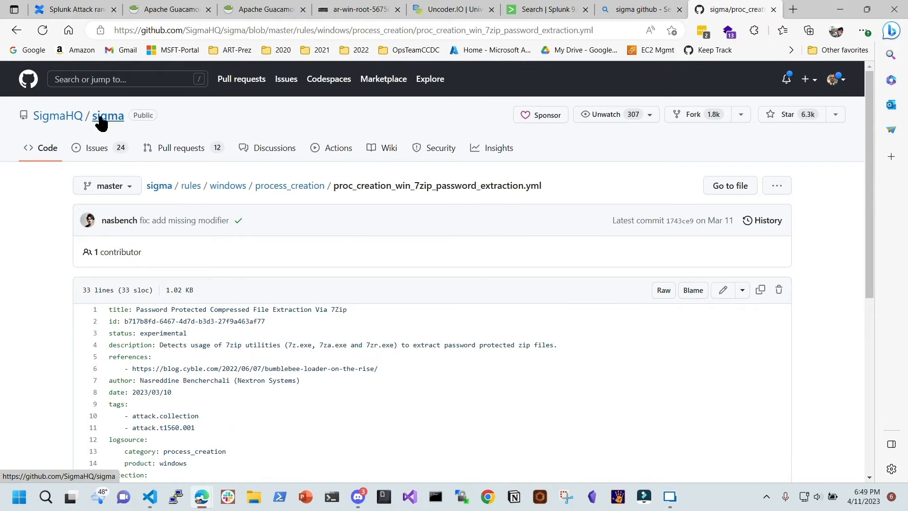
pyautogui.click(100, 118)
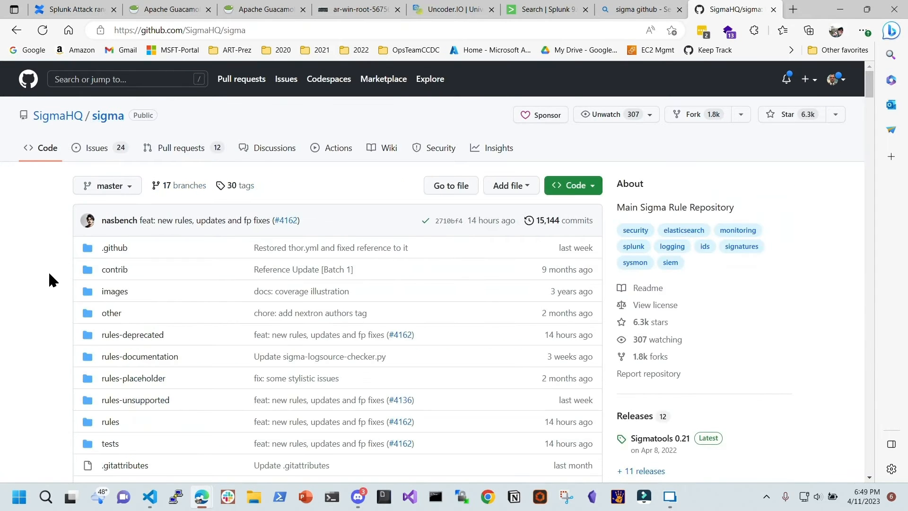
pyautogui.scroll(-10, 414, 317)
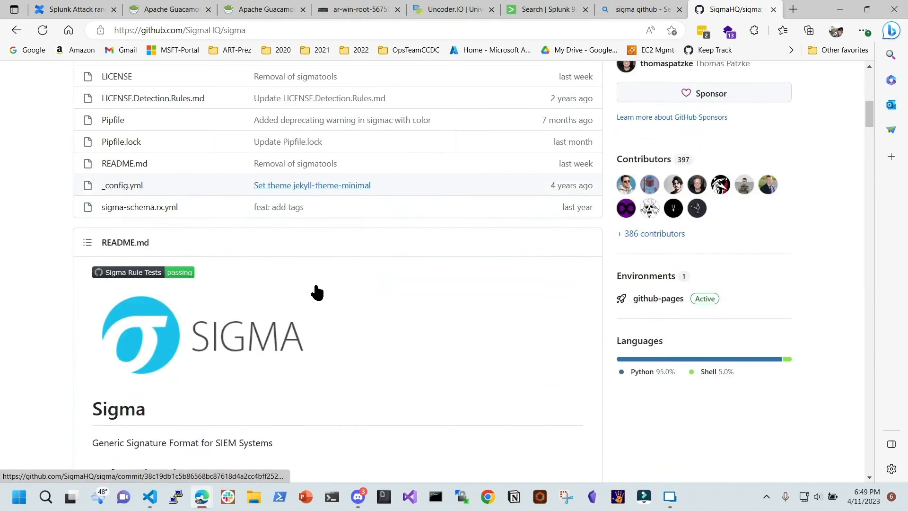
pyautogui.scroll(-3, 317, 292)
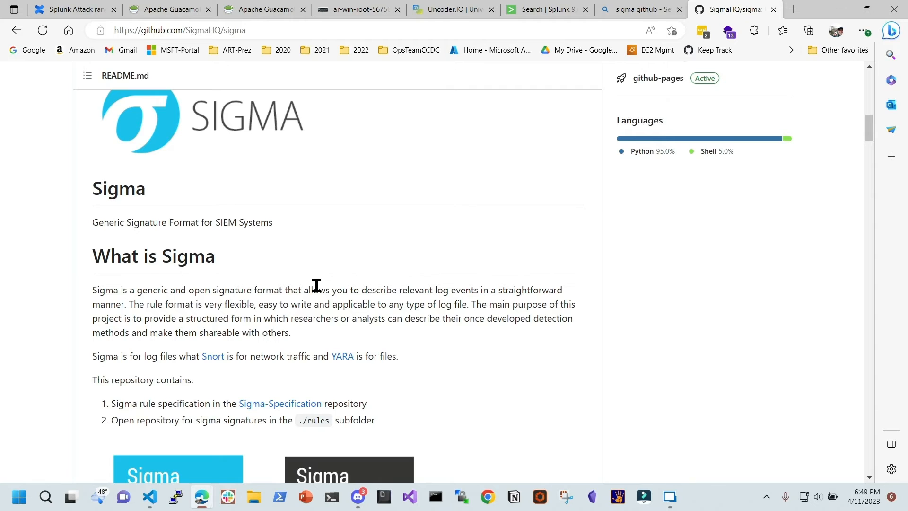
pyautogui.scroll(-8, 316, 285)
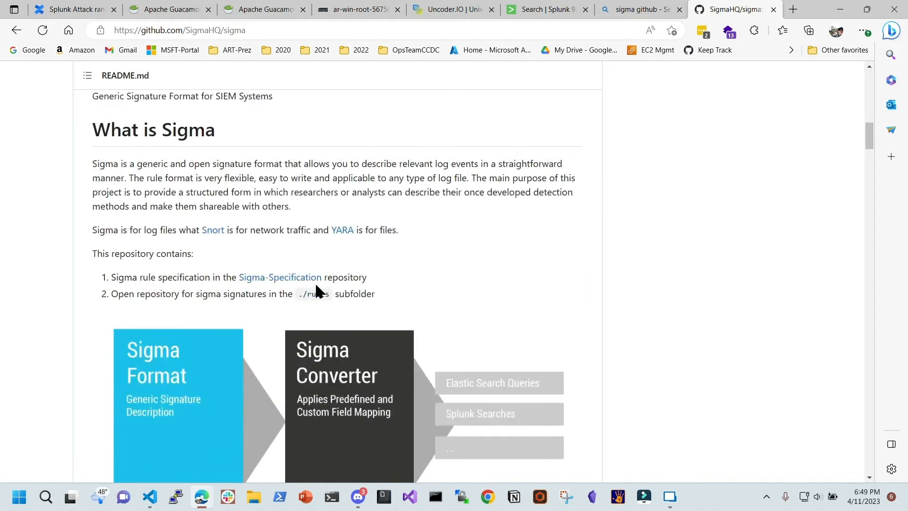
pyautogui.scroll(-4, 315, 282)
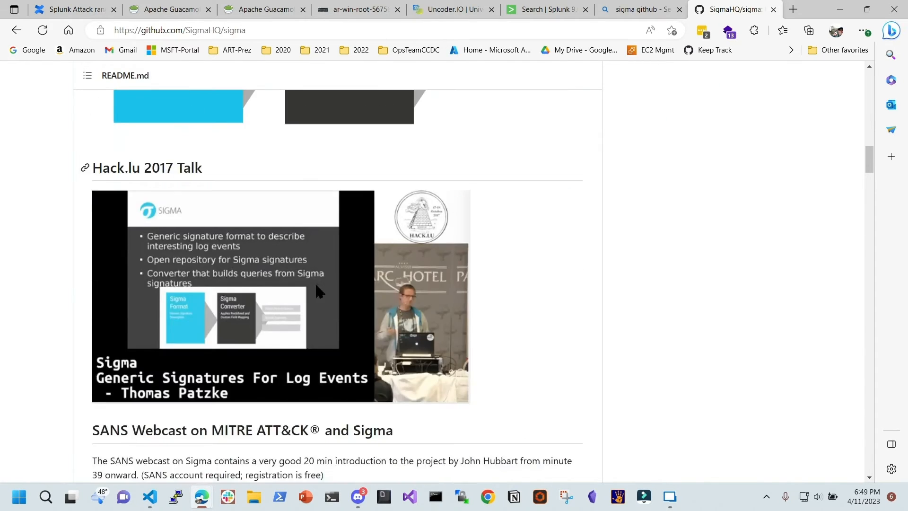
pyautogui.scroll(1, 315, 282)
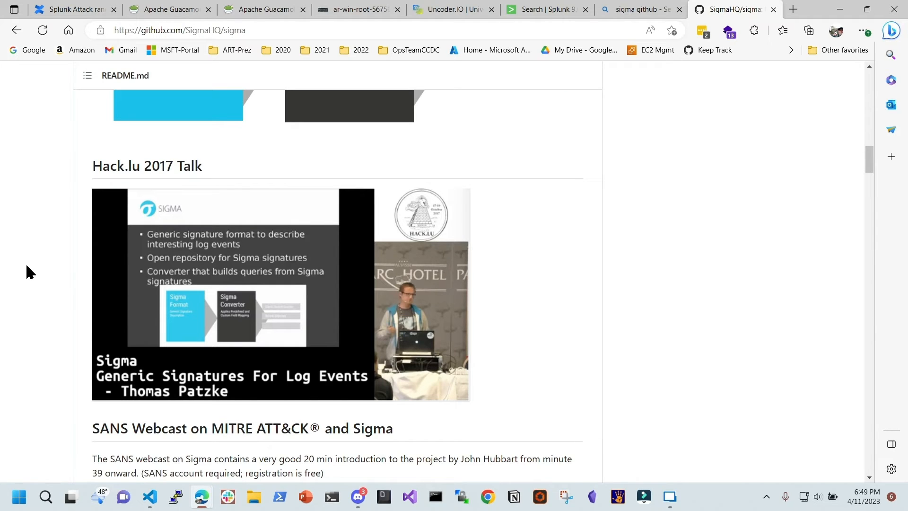
pyautogui.scroll(-6, 27, 266)
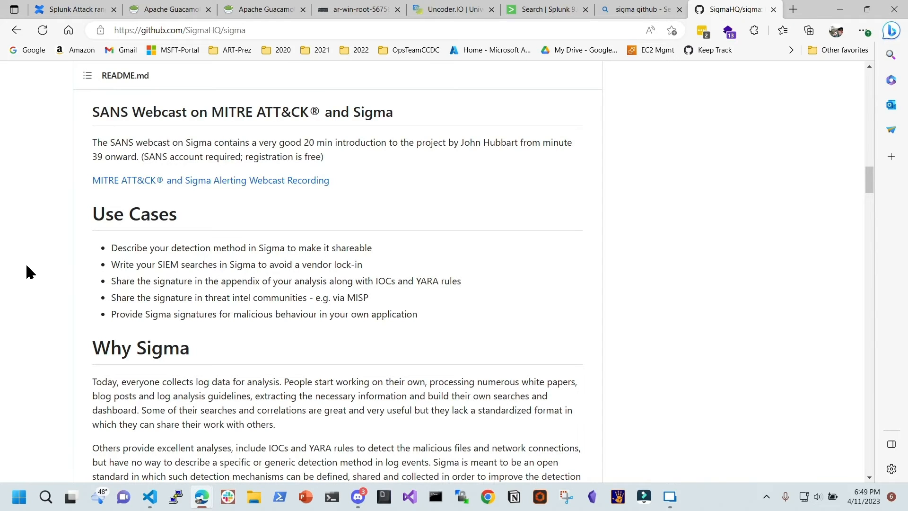
pyautogui.moveTo(374, 285); pyautogui.dragTo(397, 284)
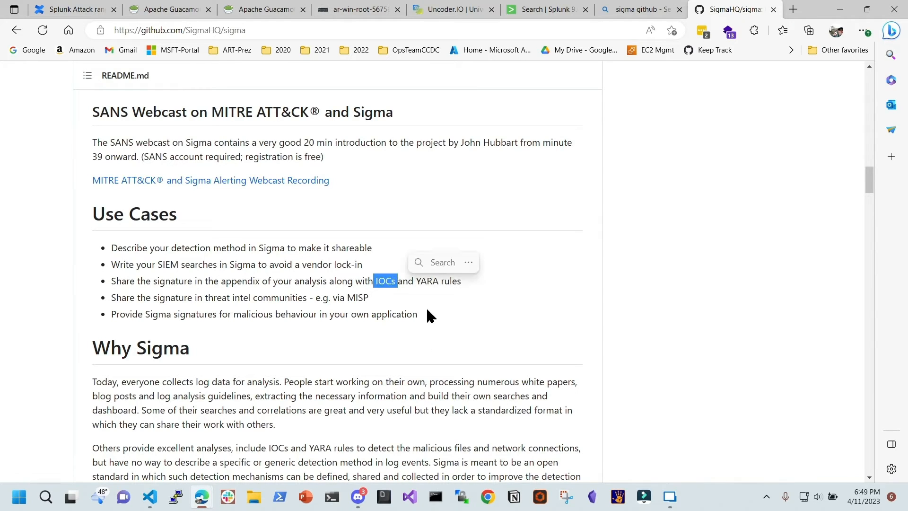
pyautogui.scroll(-4, 411, 337)
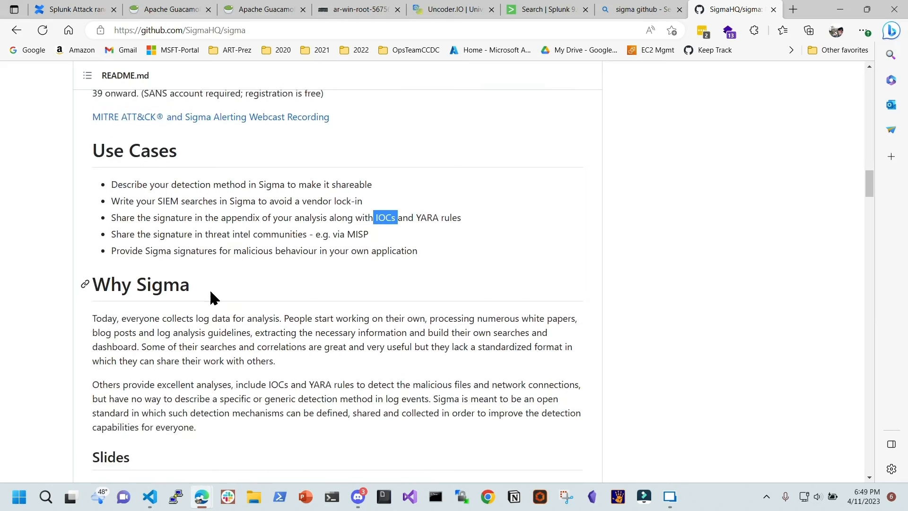
pyautogui.scroll(-6, 361, 337)
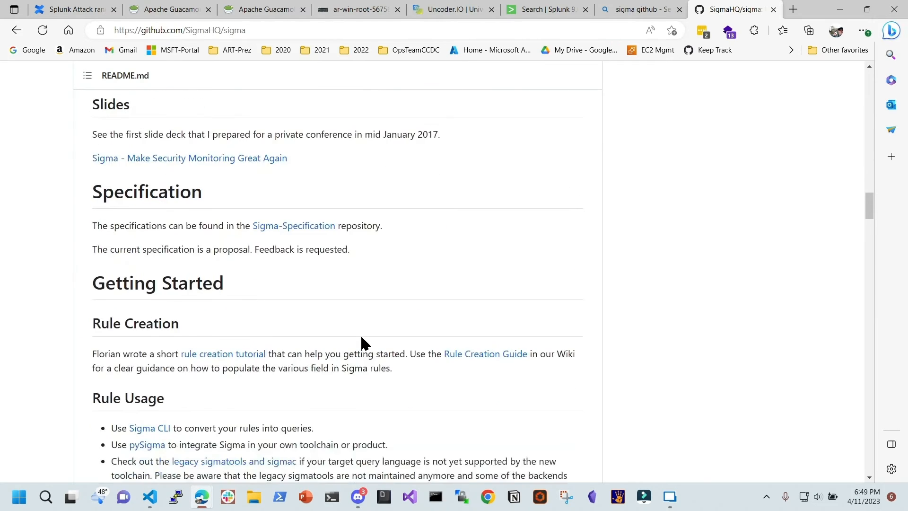
pyautogui.scroll(20, 362, 337)
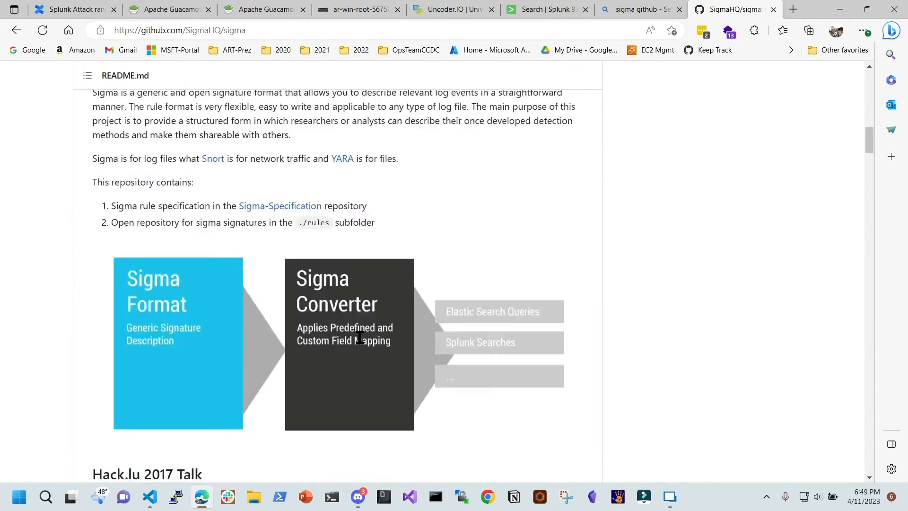
pyautogui.scroll(-1, 197, 270)
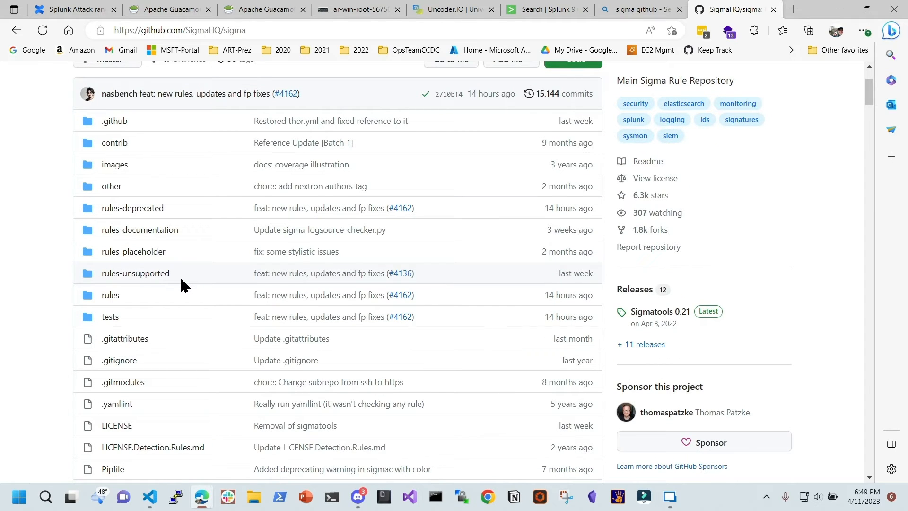
# Open rules > windows, peek into the sysmon and powershell folders, and return to the windows listing
pyautogui.click(111, 294)
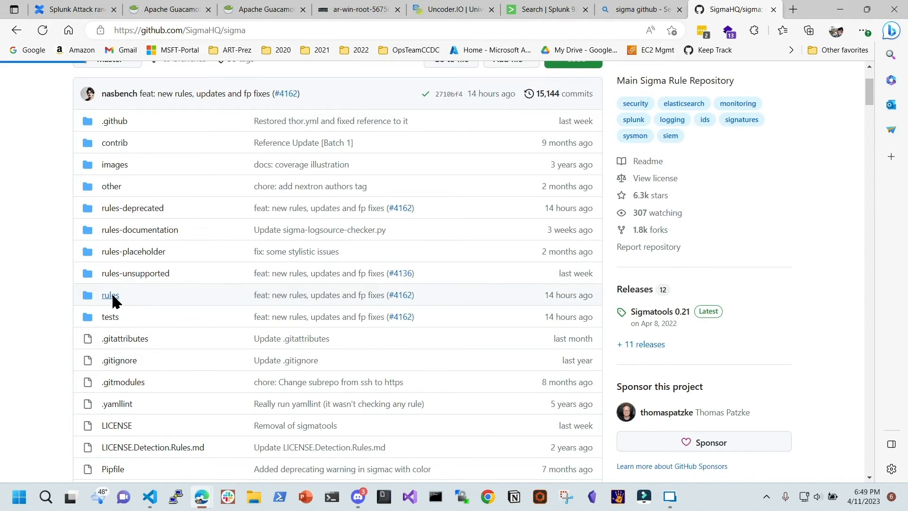
pyautogui.scroll(-2, 180, 265)
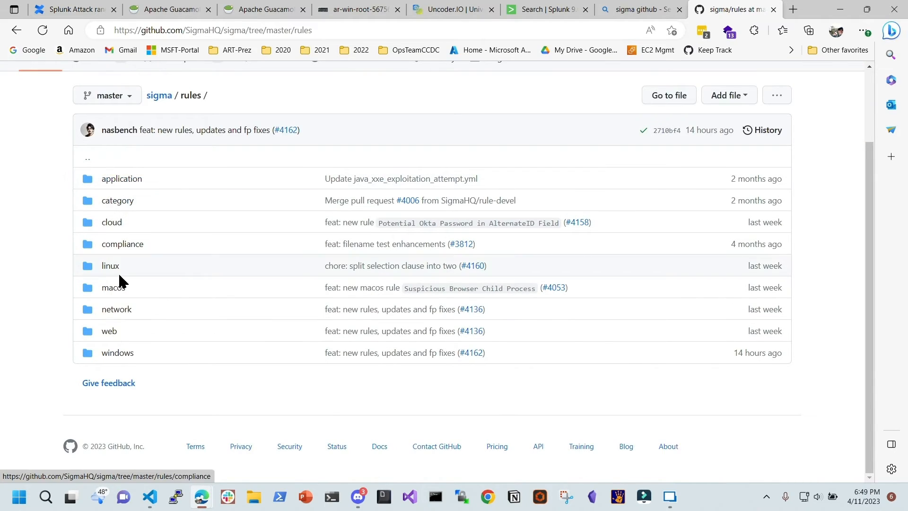
pyautogui.click(117, 355)
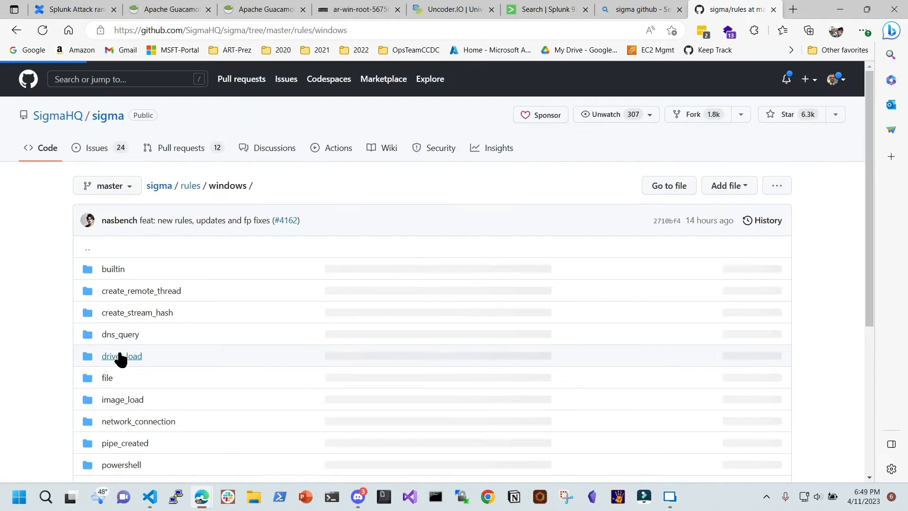
pyautogui.scroll(-5, 146, 324)
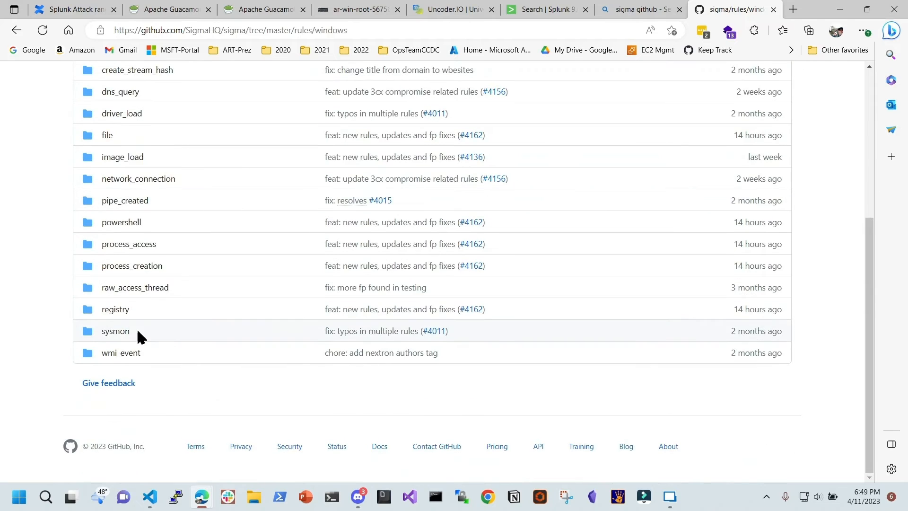
pyautogui.click(116, 331)
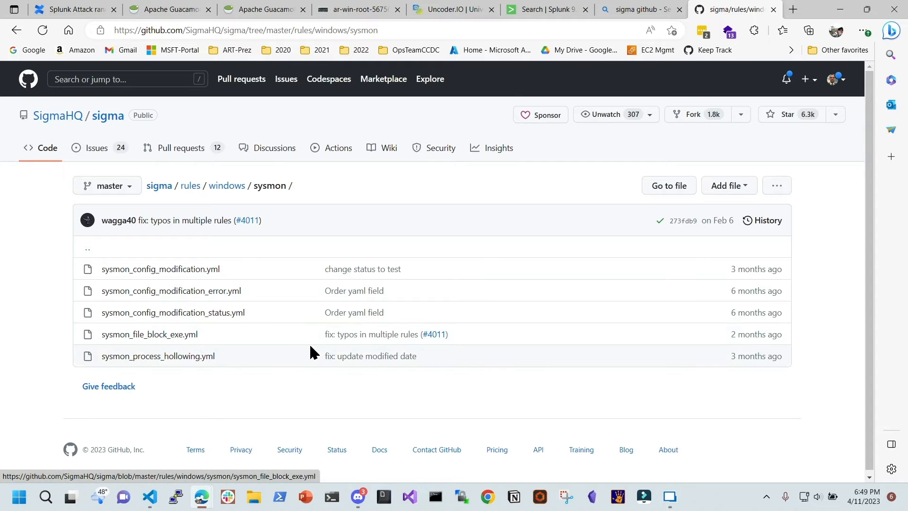
pyautogui.hotkey('alt', 'Left')
pyautogui.scroll(-4, 284, 347)
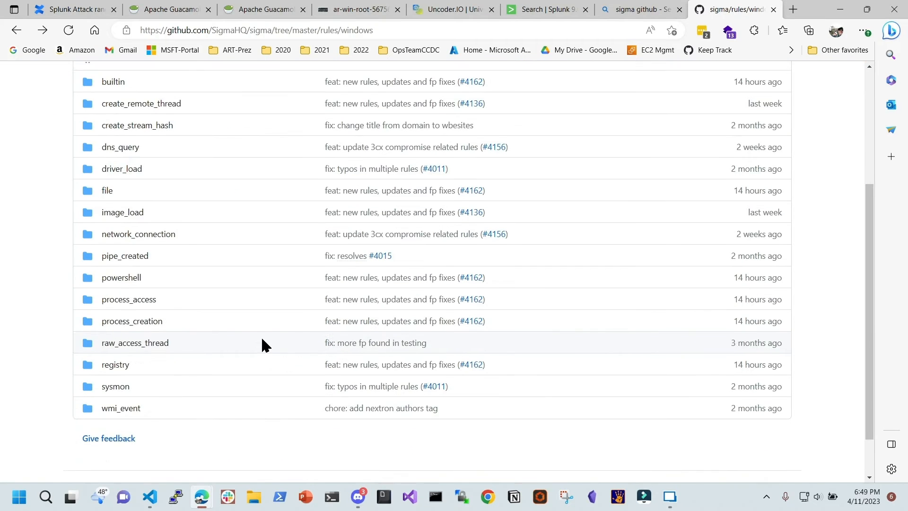
pyautogui.click(134, 277)
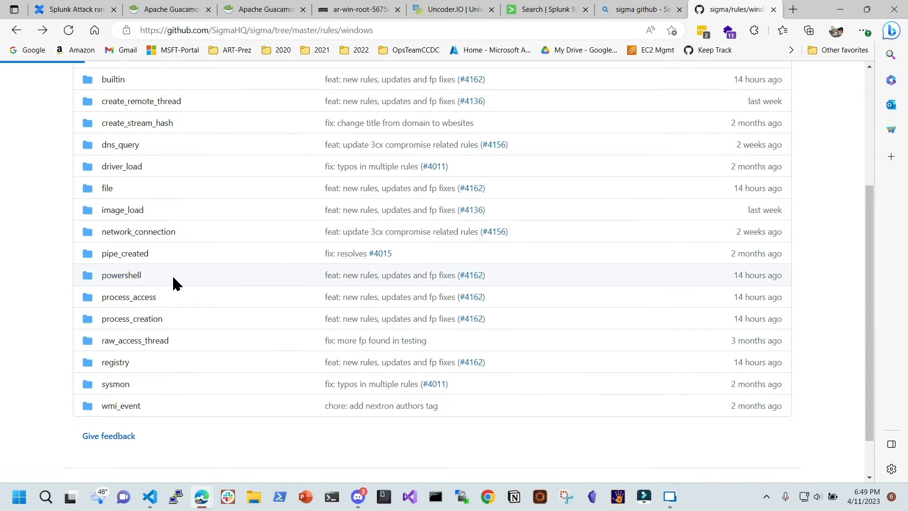
pyautogui.hotkey('alt', 'Left')
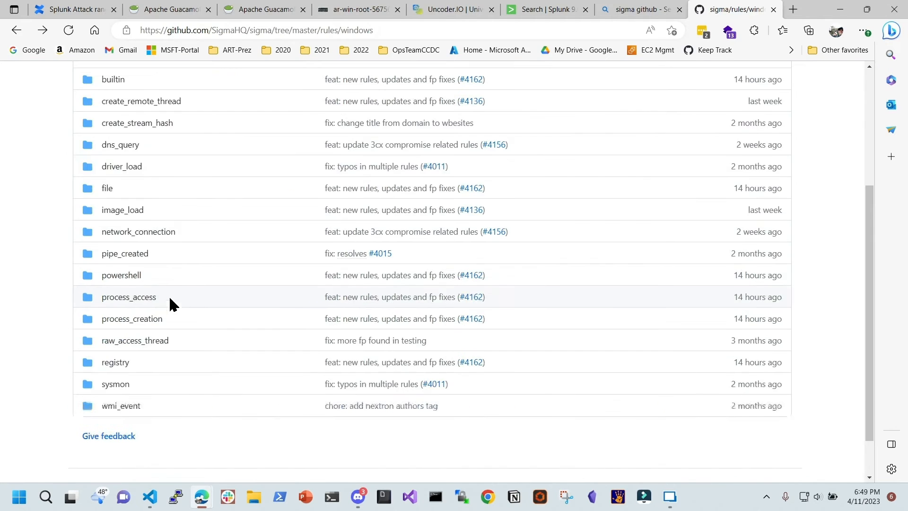
pyautogui.scroll(4, 268, 237)
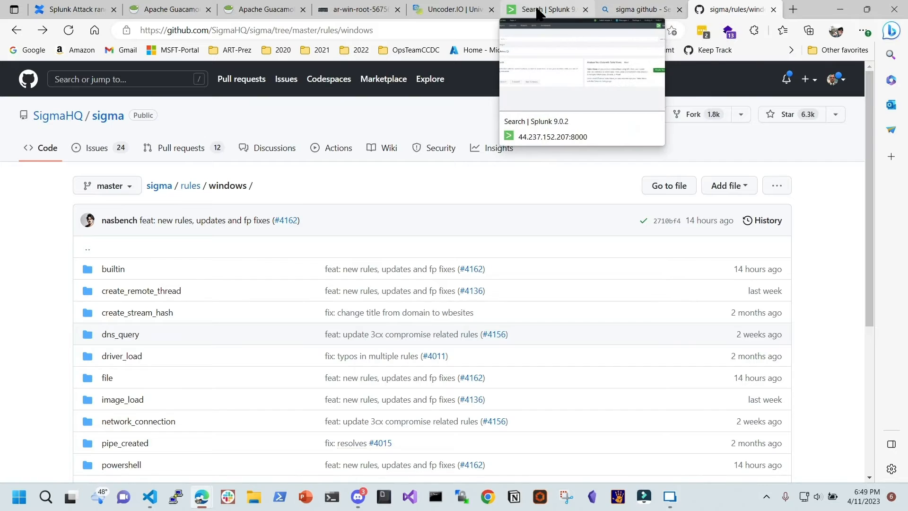
# In Uncoder.IO, set the target to Splunk and translate the Mimikatz Sigma rule
pyautogui.click(439, 11)
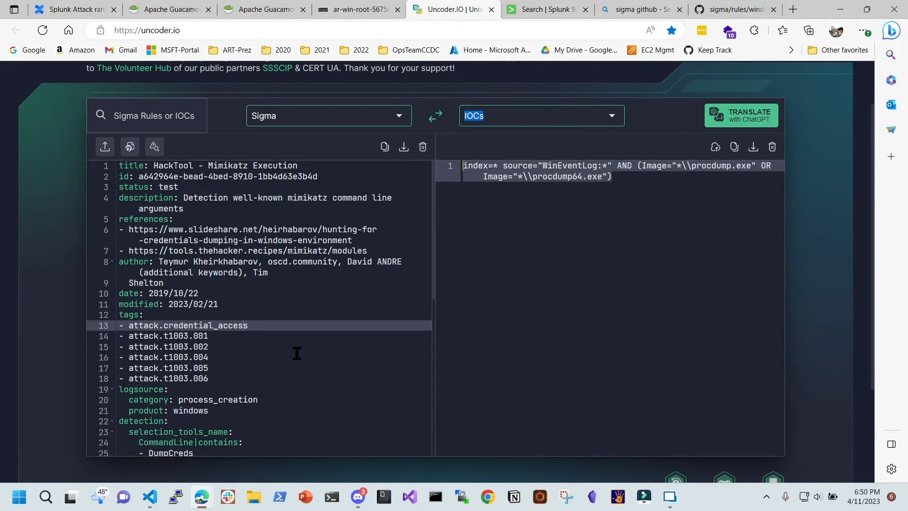
pyautogui.scroll(2, 297, 353)
pyautogui.scroll(-5, 296, 352)
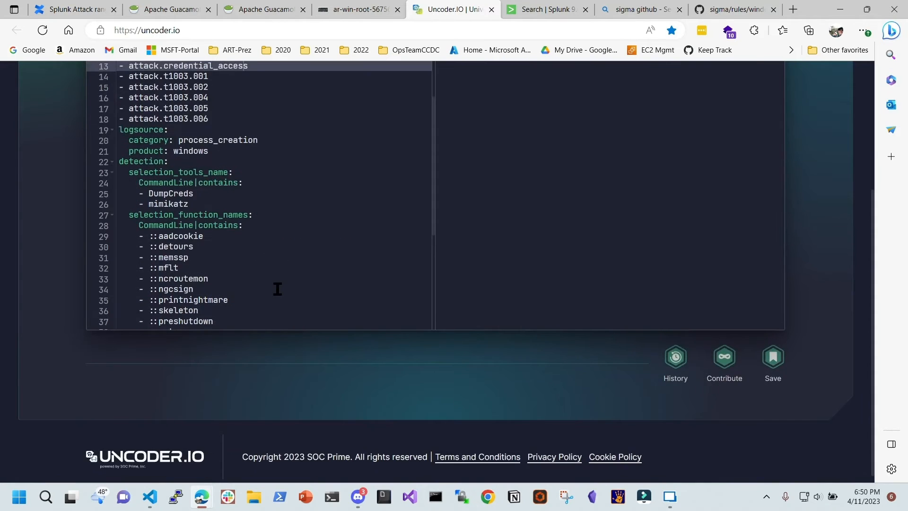
pyautogui.scroll(3, 302, 262)
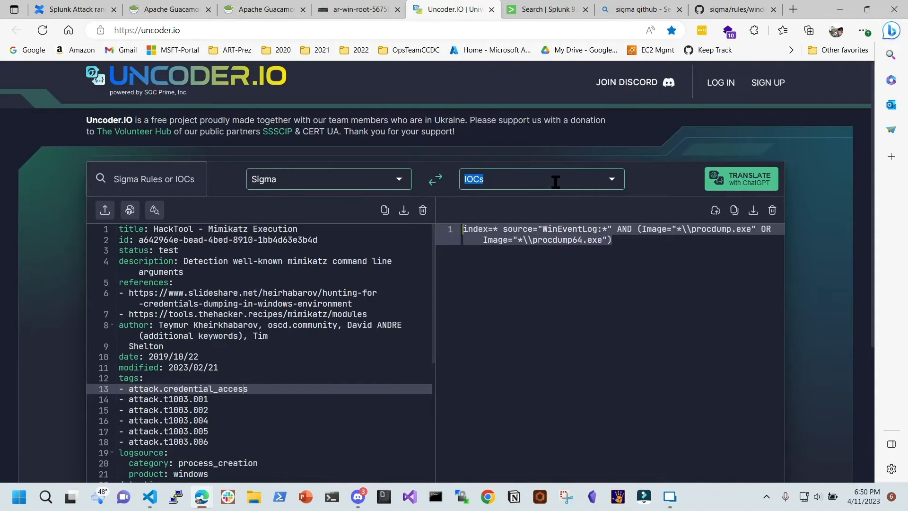
pyautogui.click(613, 187)
pyautogui.scroll(-6, 531, 331)
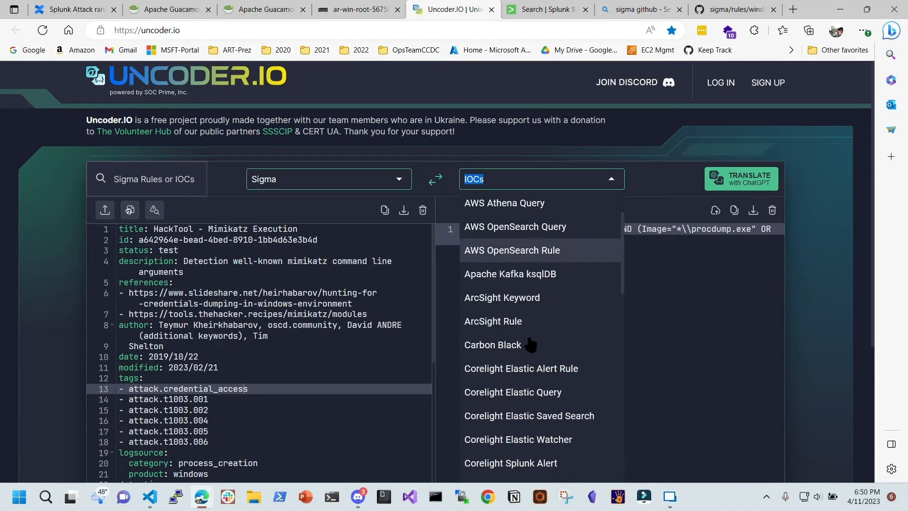
pyautogui.scroll(-12, 532, 344)
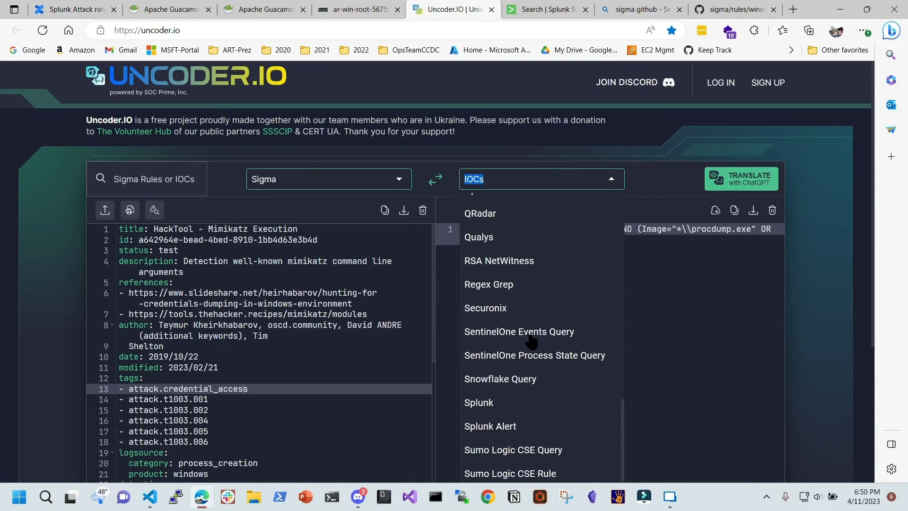
pyautogui.click(525, 299)
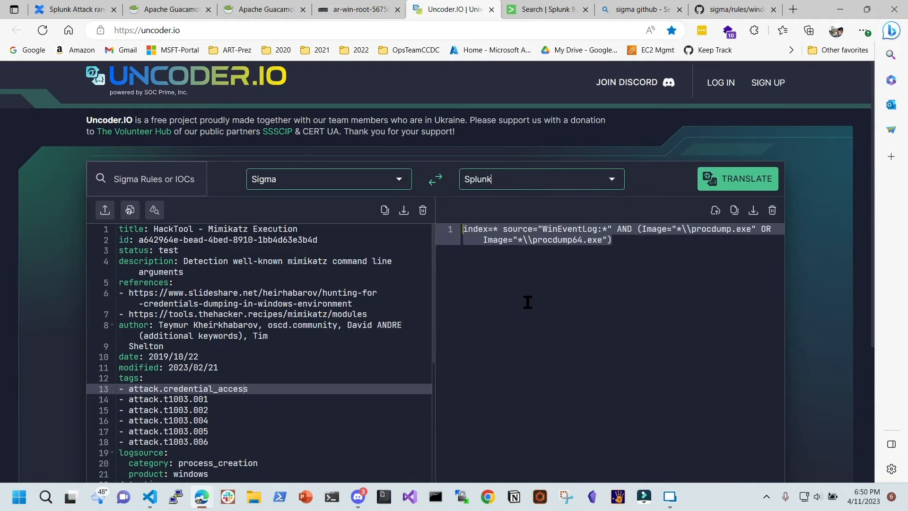
pyautogui.click(721, 182)
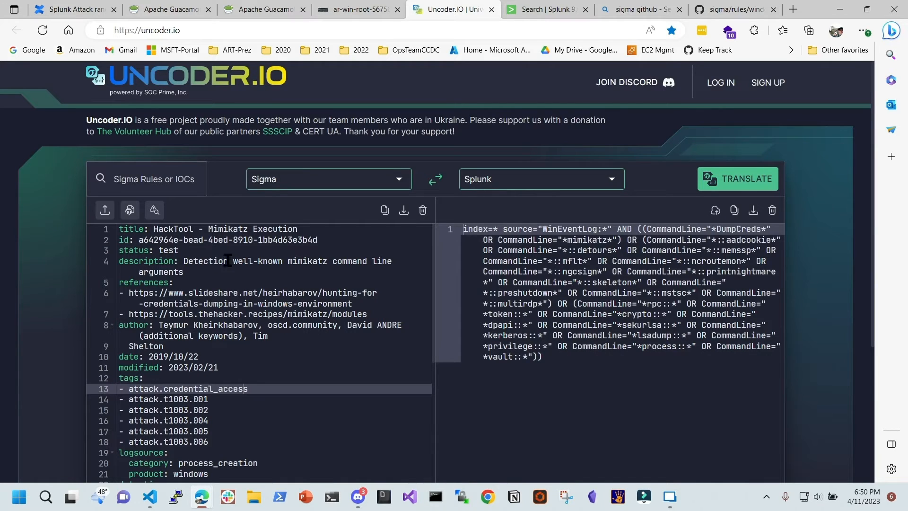
# Compare the mimikatz term in the Sigma rule with the matching term in the Splunk query
pyautogui.click(168, 284)
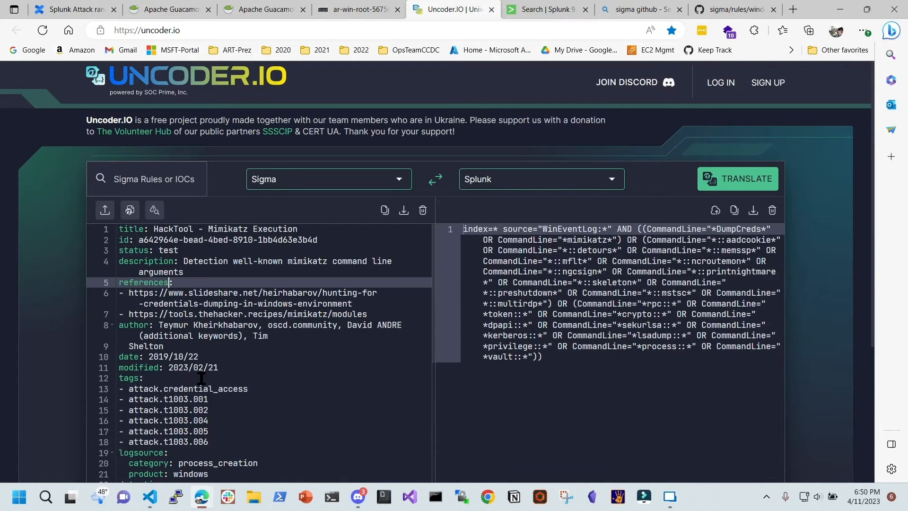
pyautogui.scroll(-4, 220, 359)
pyautogui.scroll(-3, 217, 373)
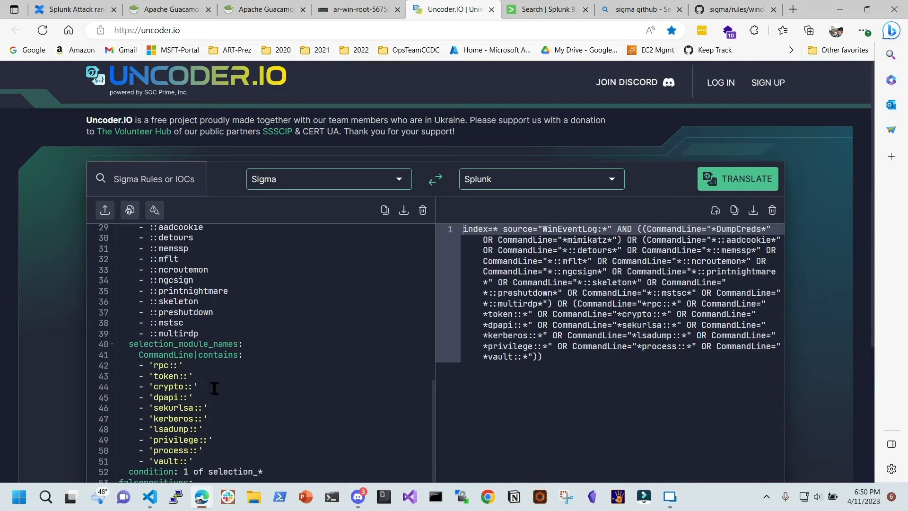
pyautogui.scroll(5, 165, 291)
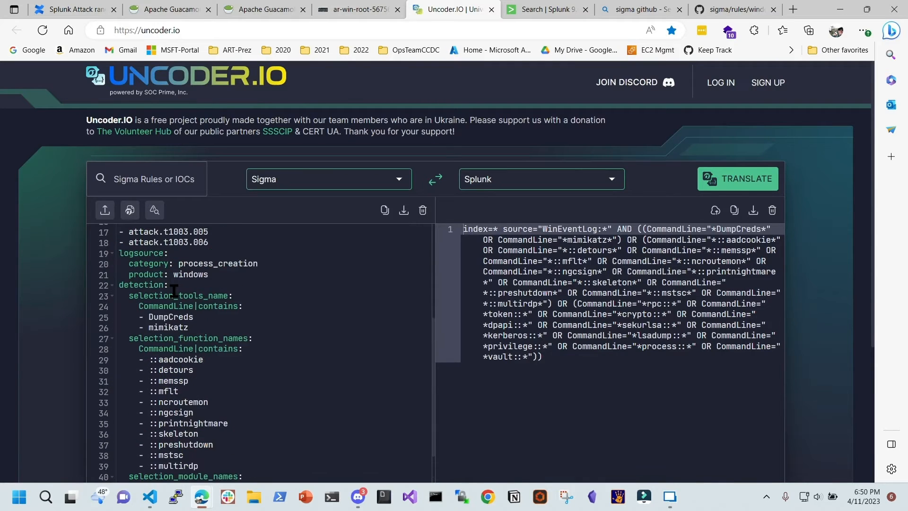
pyautogui.moveTo(190, 372); pyautogui.dragTo(134, 372)
pyautogui.click(528, 251)
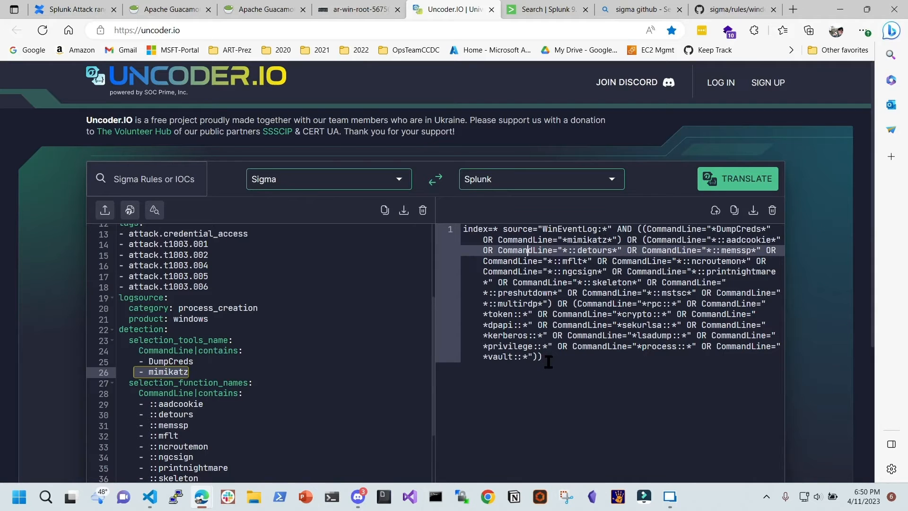
# Copy the whole translated Splunk query and switch to the Splunk search tab
pyautogui.moveTo(544, 358); pyautogui.dragTo(416, 221)
pyautogui.rightClick(519, 240)
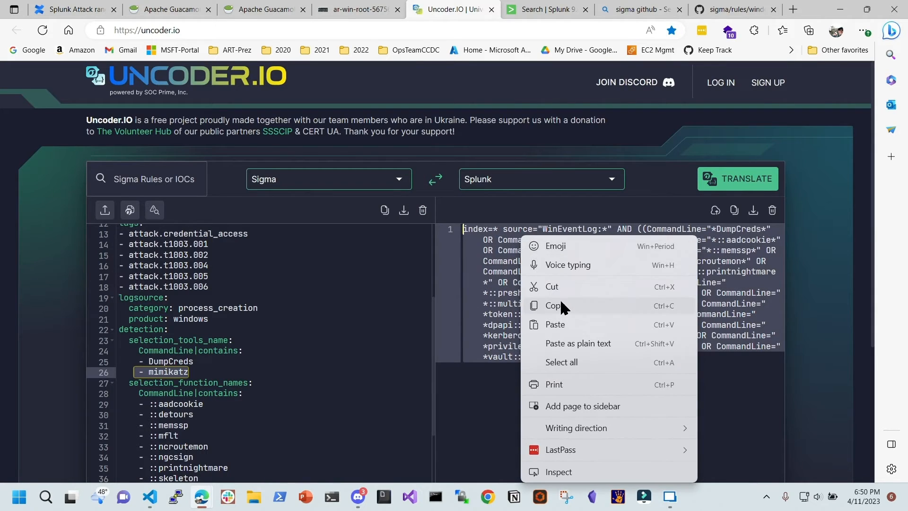
pyautogui.click(544, 307)
pyautogui.click(551, 10)
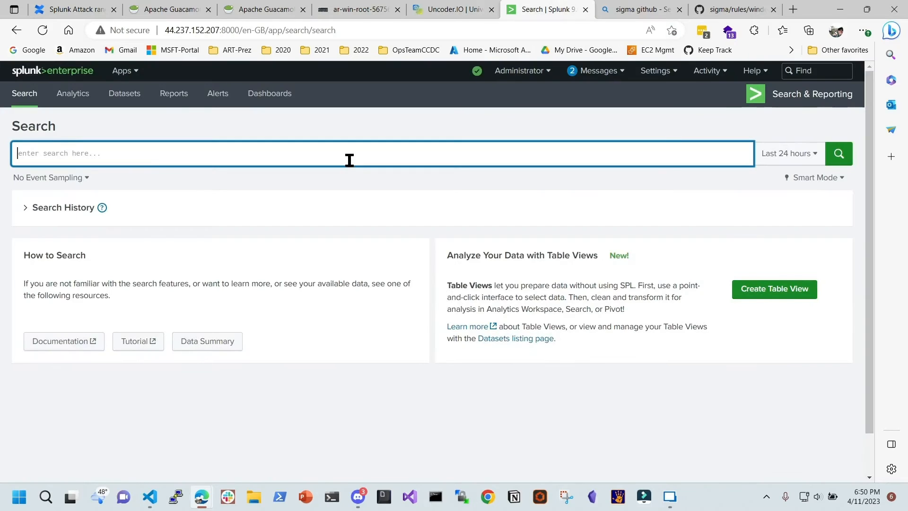
# Paste the query, change its source to xmlwineventlog powershell/operational, and run the search
pyautogui.hotkey('ctrl', 'v')
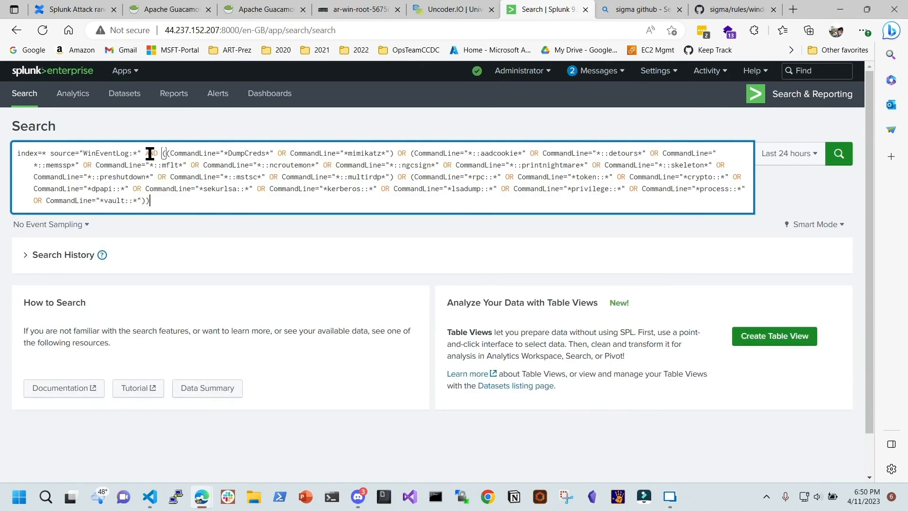
pyautogui.click(133, 153)
pyautogui.press('BackSpace')
pyautogui.press('BackSpace')
pyautogui.press('BackSpace')
pyautogui.press('BackSpace')
pyautogui.press('BackSpace')
pyautogui.press('BackSpace')
pyautogui.press('BackSpace')
pyautogui.press('BackSpace')
pyautogui.press('BackSpace')
pyautogui.press('BackSpace')
pyautogui.press('BackSpace')
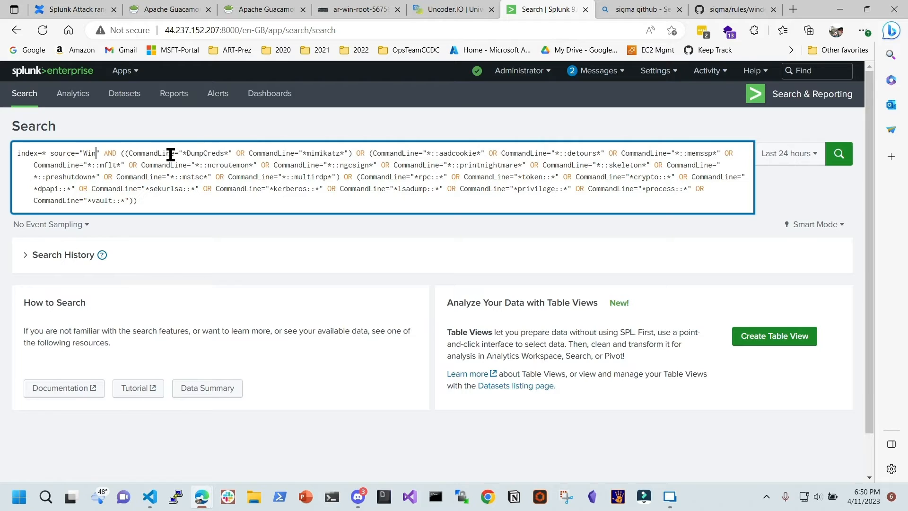
pyautogui.press('BackSpace')
pyautogui.press('BackSpace')
pyautogui.write('xm')
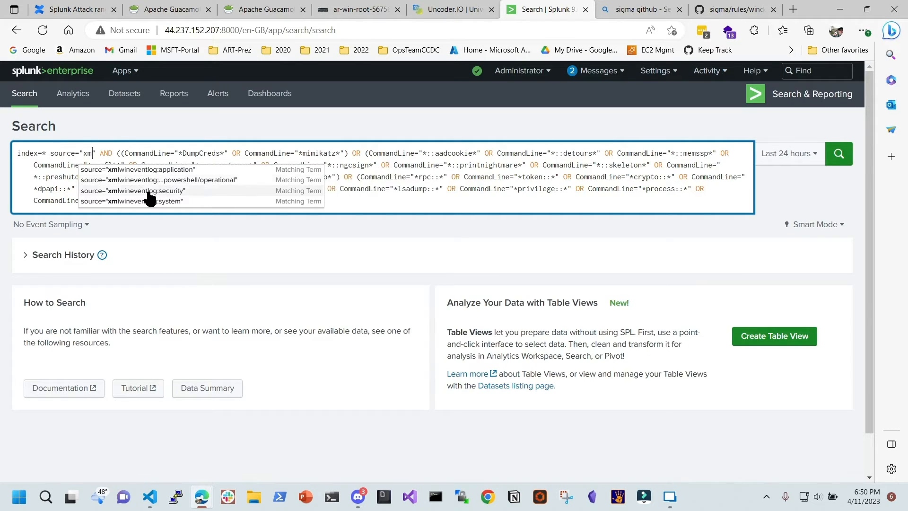
pyautogui.click(206, 180)
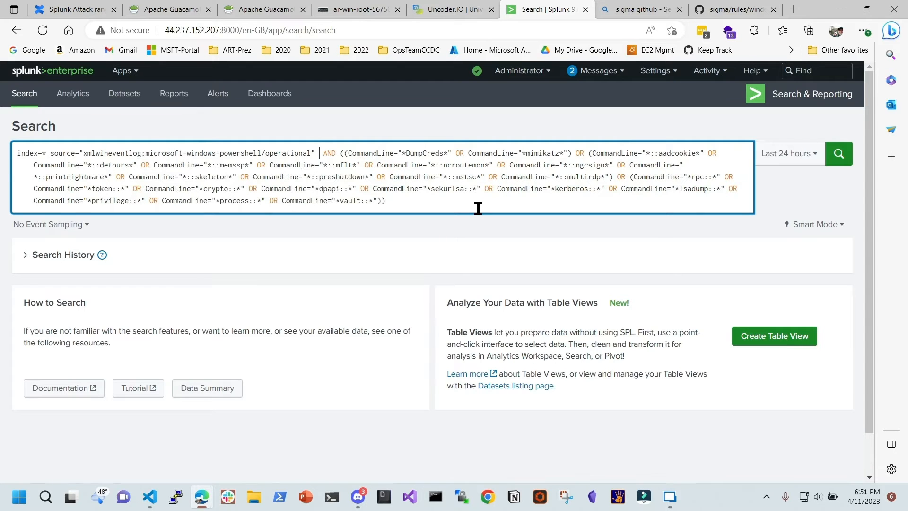
pyautogui.press('Return')
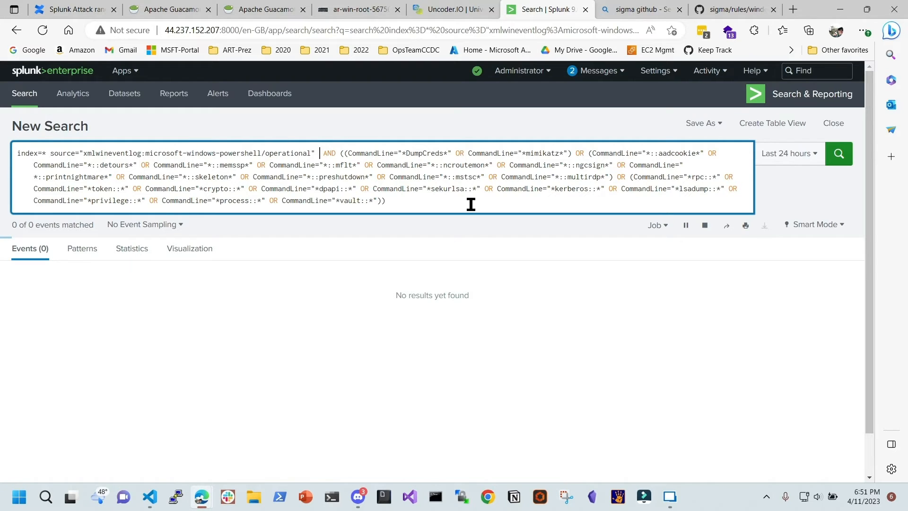
pyautogui.press('BackSpace')
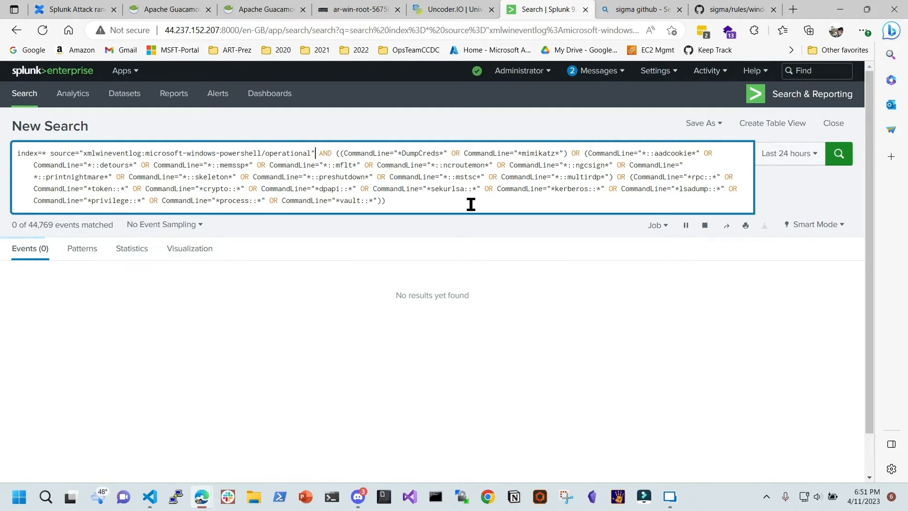
pyautogui.click(426, 205)
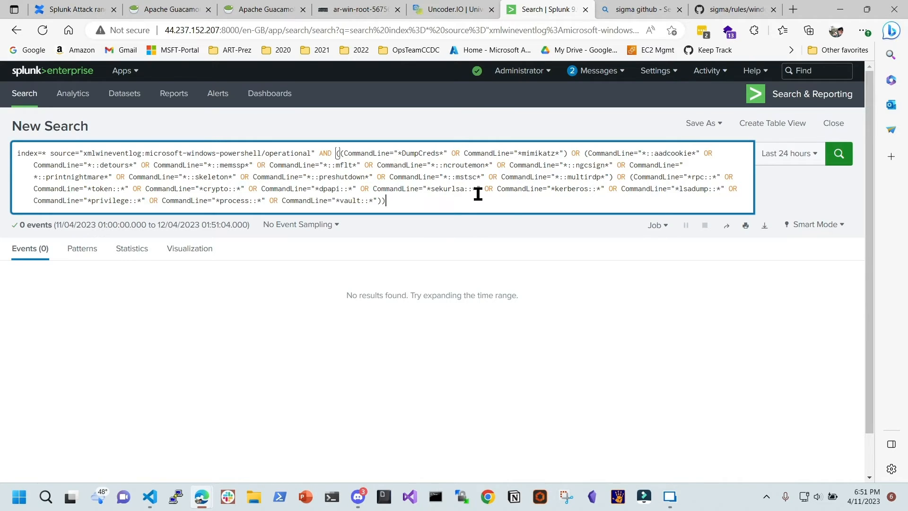
# Change the source to xmlwineventlog:security and run the search again
pyautogui.click(132, 154)
pyautogui.click(308, 153)
pyautogui.press('BackSpace')
pyautogui.press('BackSpace')
pyautogui.press('BackSpace')
pyautogui.press('BackSpace')
pyautogui.press('BackSpace')
pyautogui.press('BackSpace')
pyautogui.press('BackSpace')
pyautogui.press('BackSpace')
pyautogui.press('BackSpace')
pyautogui.press('BackSpace')
pyautogui.press('BackSpace')
pyautogui.press('BackSpace')
pyautogui.press('BackSpace')
pyautogui.press('BackSpace')
pyautogui.press('BackSpace')
pyautogui.press('BackSpace')
pyautogui.press('BackSpace')
pyautogui.press('BackSpace')
pyautogui.press('BackSpace')
pyautogui.press('BackSpace')
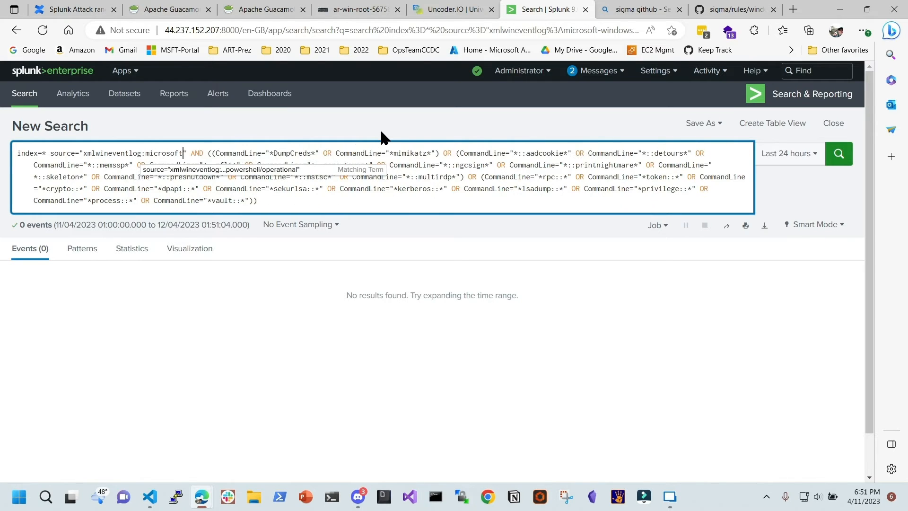
pyautogui.press('BackSpace')
pyautogui.press('BackSpace')
pyautogui.press('BackSpace')
pyautogui.press('BackSpace')
pyautogui.press('BackSpace')
pyautogui.press('BackSpace')
pyautogui.press('BackSpace')
pyautogui.press('BackSpace')
pyautogui.press('BackSpace')
pyautogui.press('BackSpace')
pyautogui.press('BackSpace')
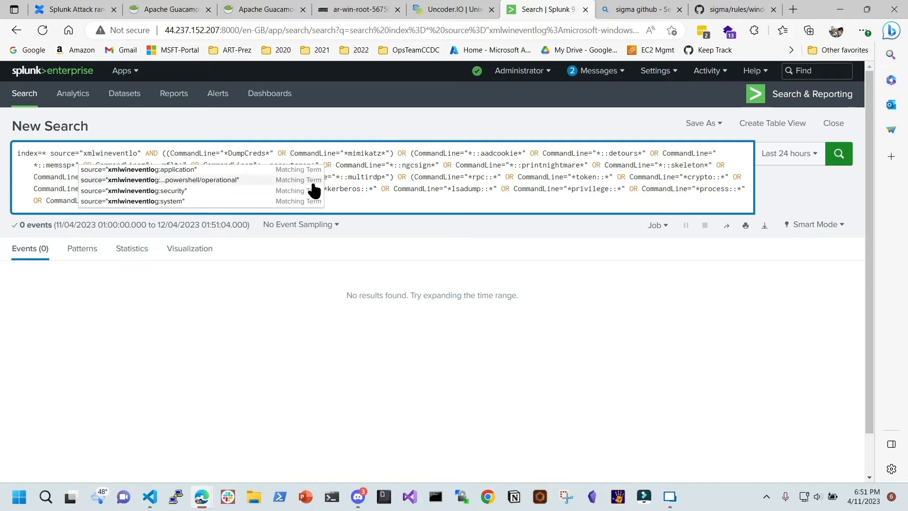
pyautogui.click(194, 191)
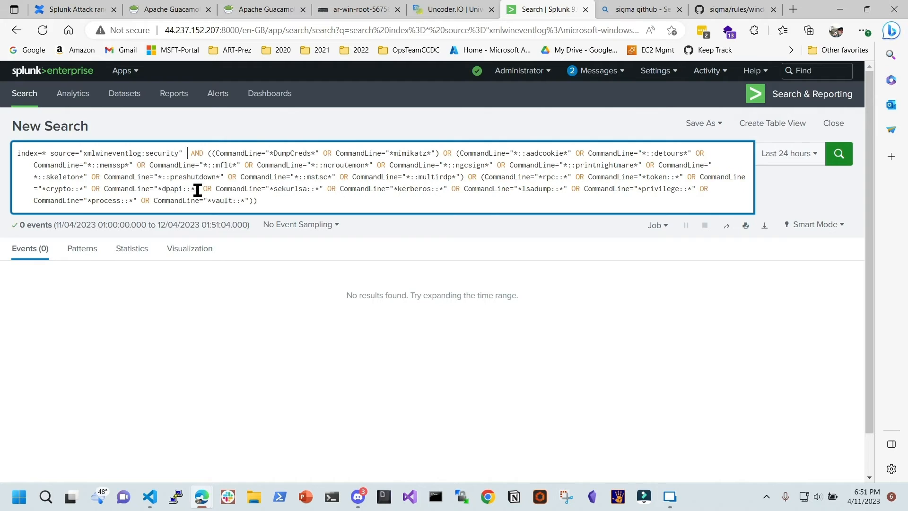
pyautogui.click(837, 153)
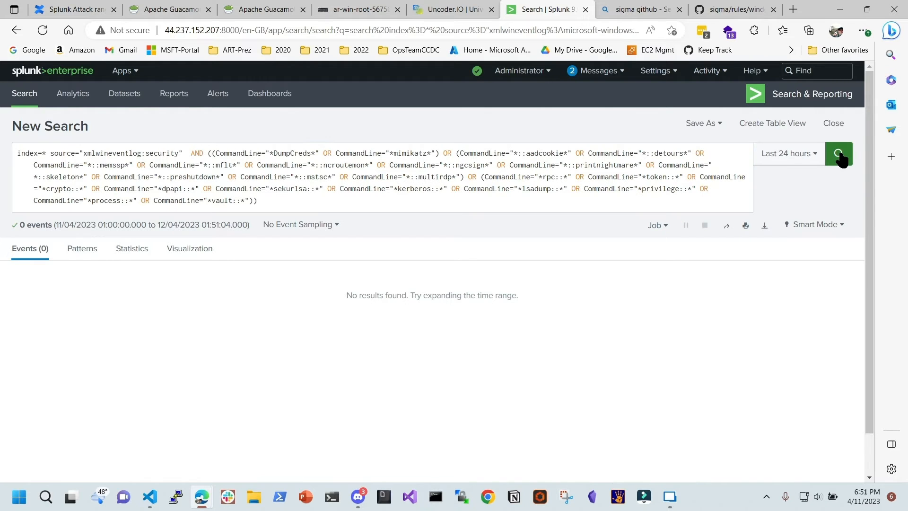
pyautogui.click(474, 205)
pyautogui.press('Return')
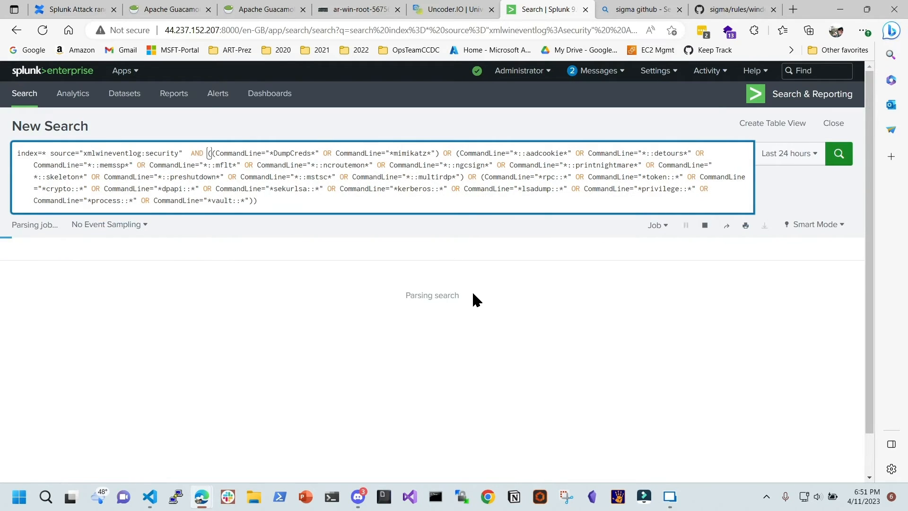
# On the ar-win-root remote host, open the Aurora Dashboard Status overview
pyautogui.click(252, 10)
pyautogui.click(352, 12)
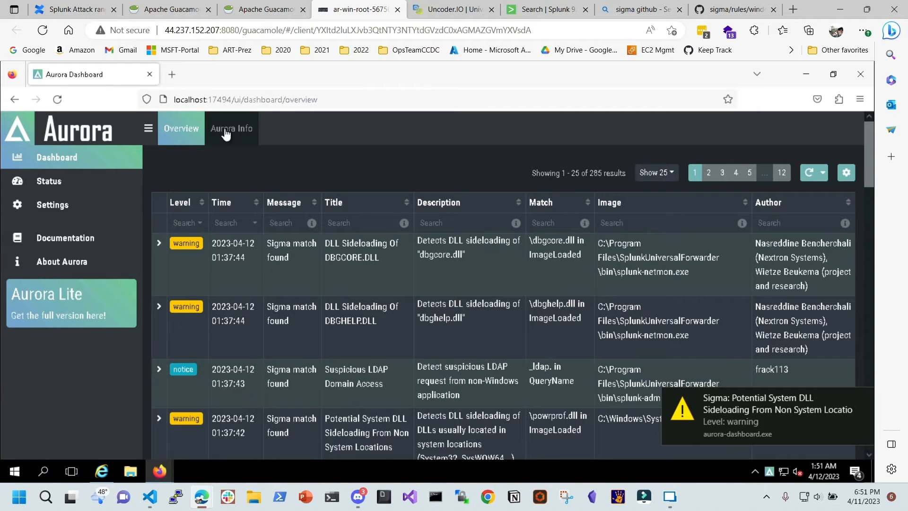
pyautogui.click(49, 181)
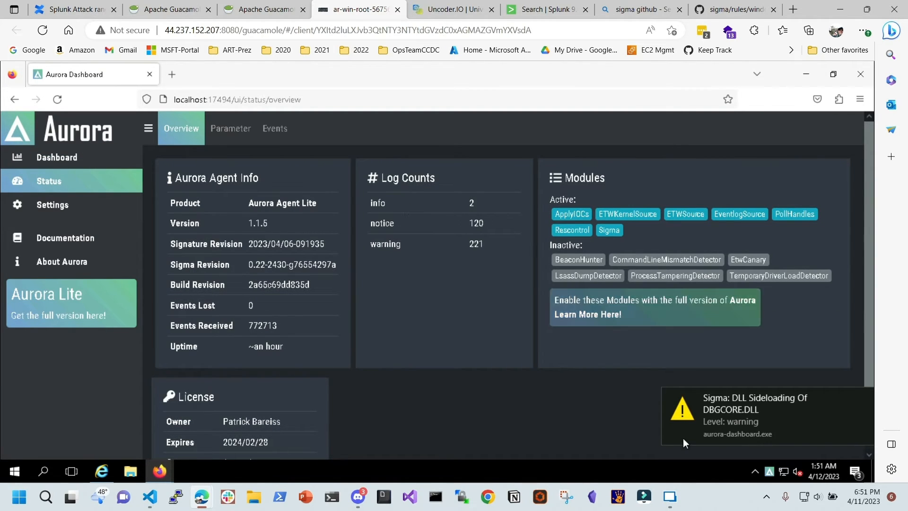
# Launch Windows PowerShell, run 'host' to check version details, then go to Remote Desktop Manager
pyautogui.click(43, 471)
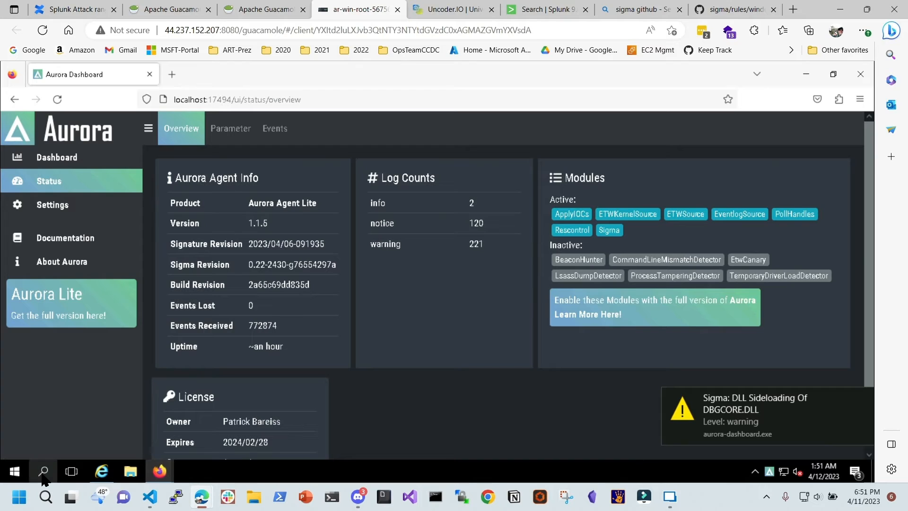
pyautogui.write('p')
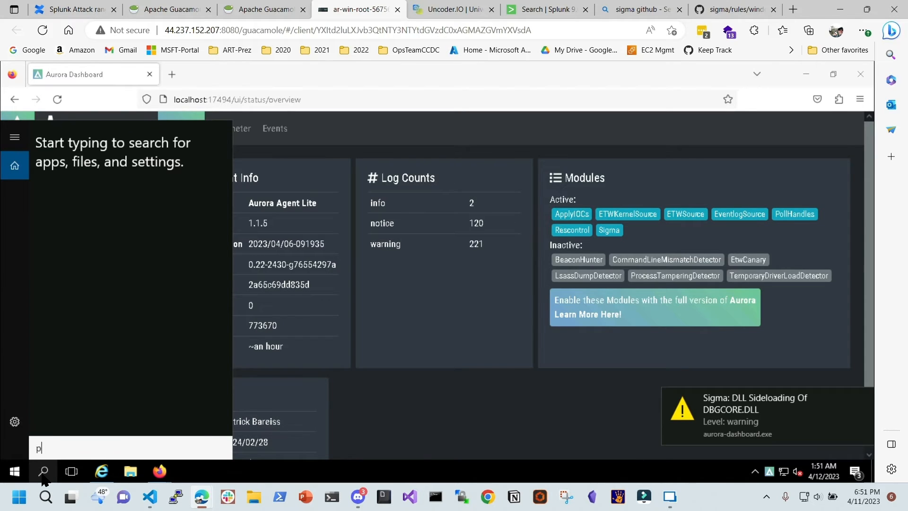
pyautogui.write('owershell')
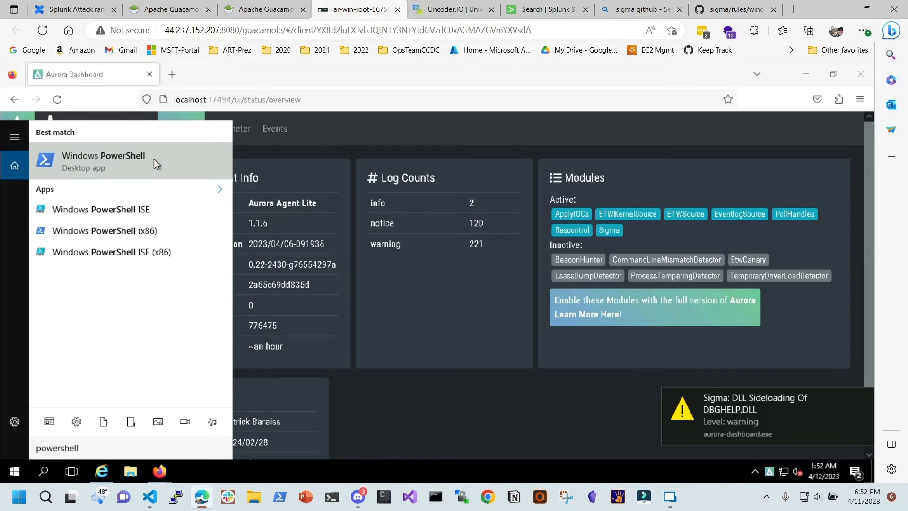
pyautogui.click(154, 160)
pyautogui.write('host')
pyautogui.press('Return')
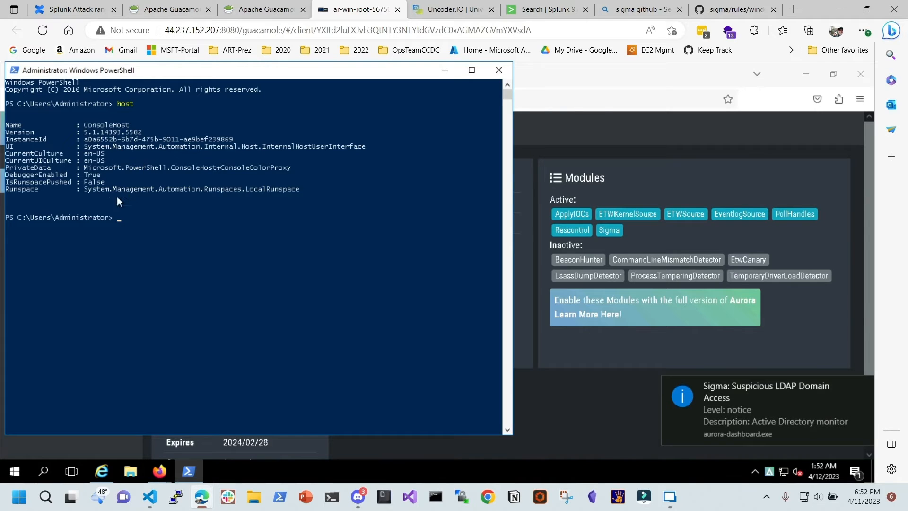
pyautogui.click(444, 70)
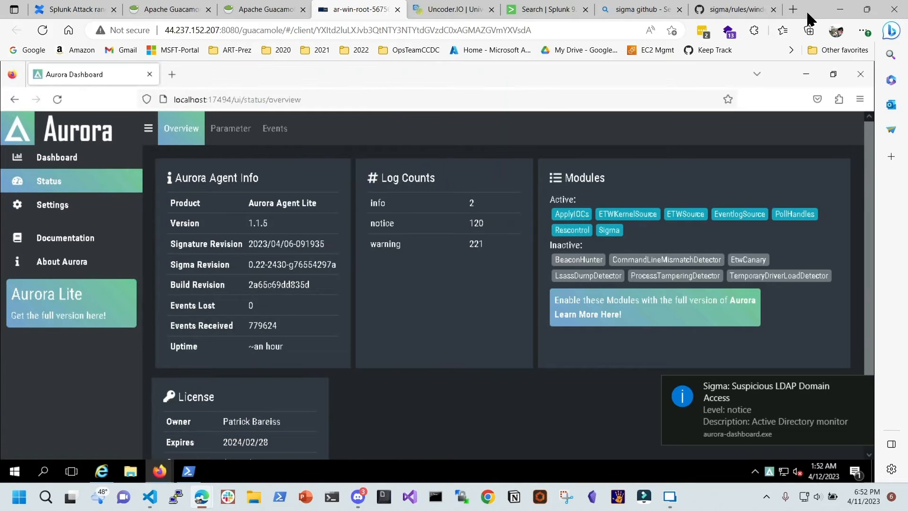
pyautogui.hotkey('alt', 'Tab')
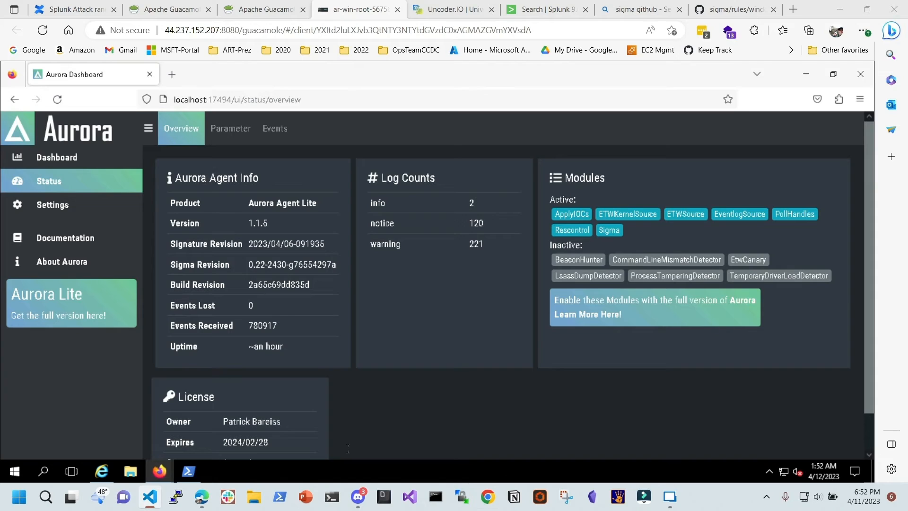
pyautogui.click(670, 498)
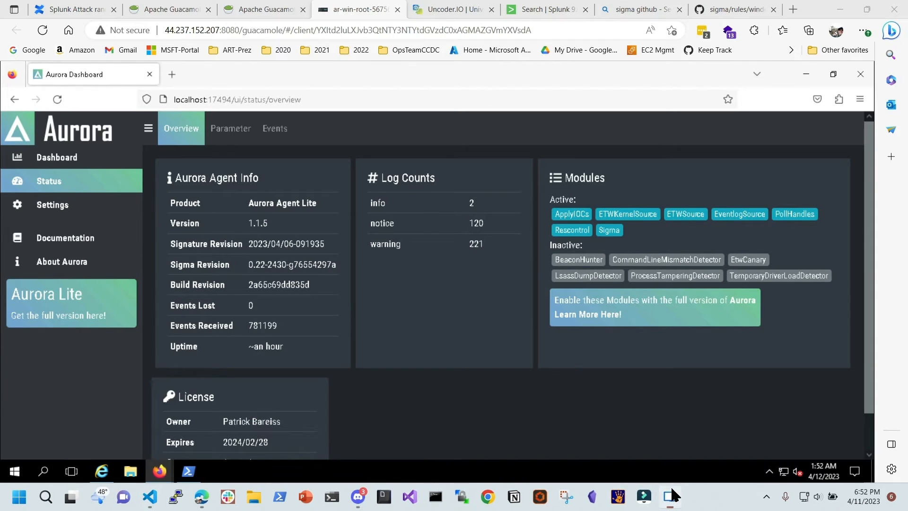
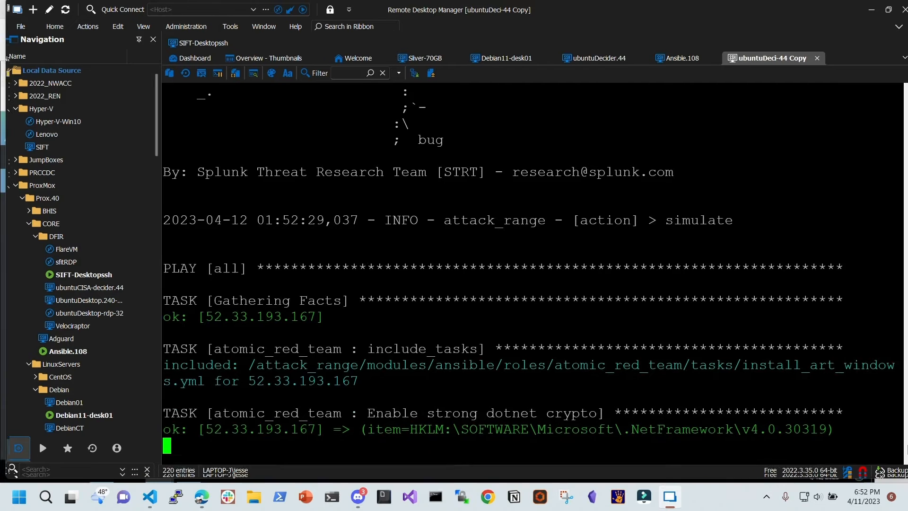
# Switch from the Remote Desktop Manager terminal to the Edge window showing the Aurora status page
pyautogui.hotkey('alt', 'Tab')
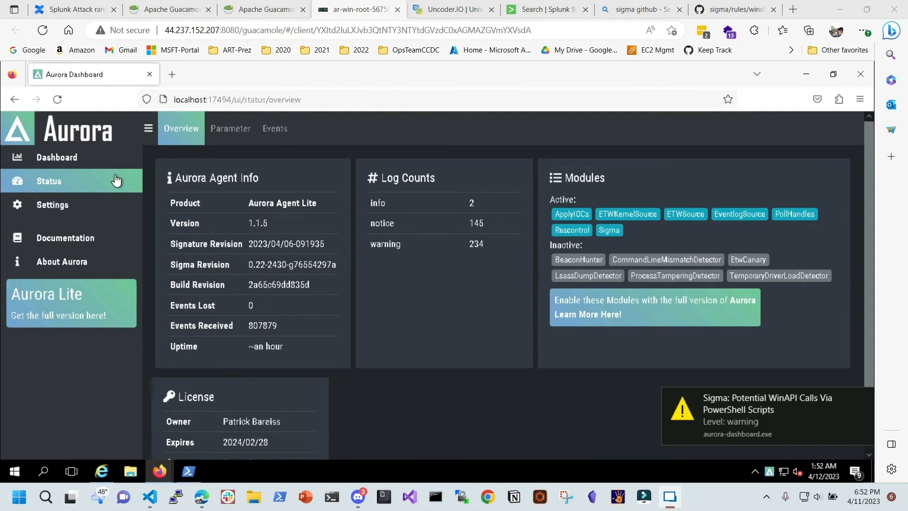
# Review Aurora's event counts, Sigma matches table, agent info and the status page's Log Counts
pyautogui.click(282, 138)
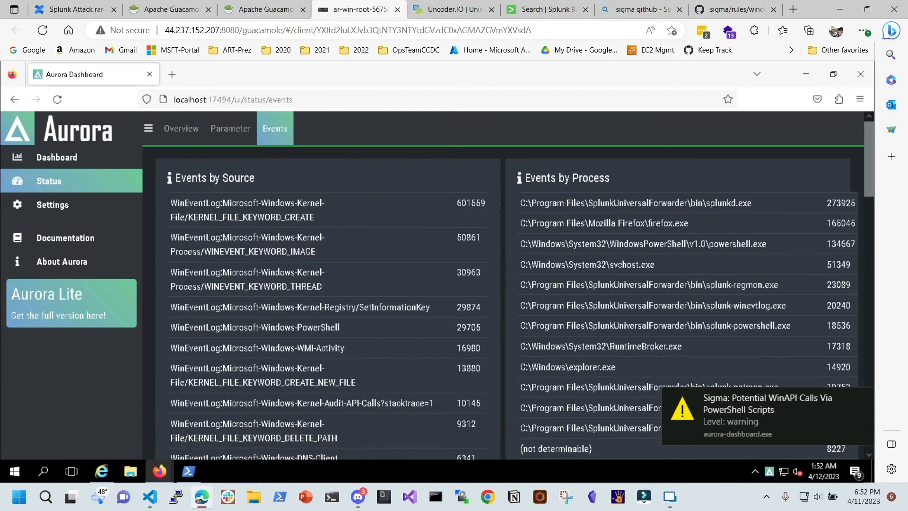
pyautogui.click(181, 128)
pyautogui.click(90, 161)
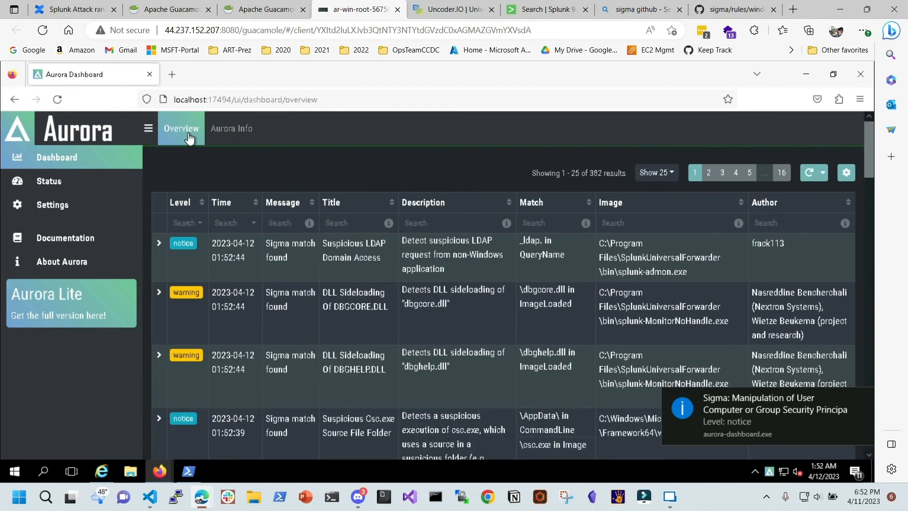
pyautogui.click(222, 131)
pyautogui.click(177, 135)
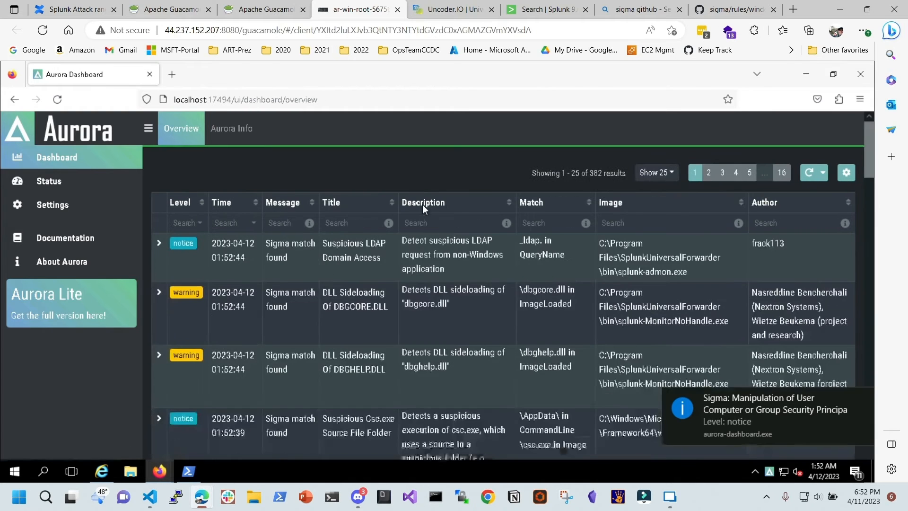
pyautogui.click(91, 186)
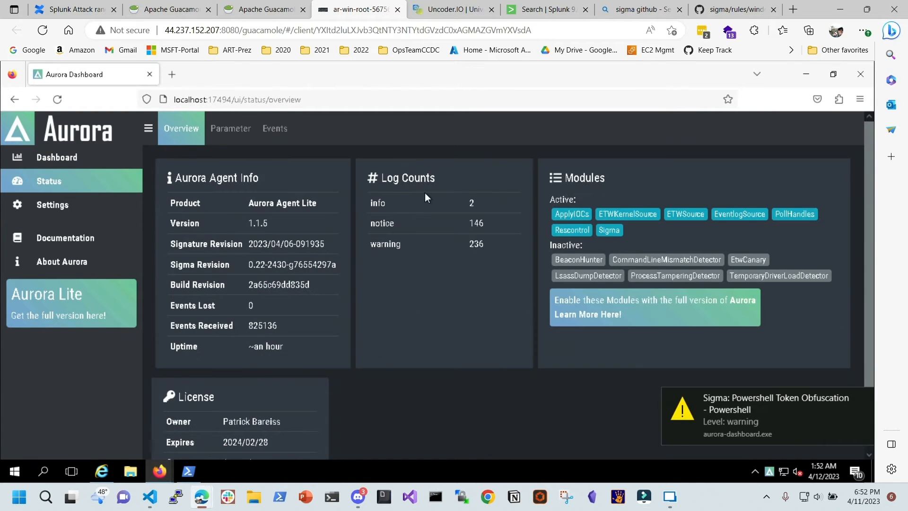
pyautogui.moveTo(485, 241); pyautogui.dragTo(486, 244)
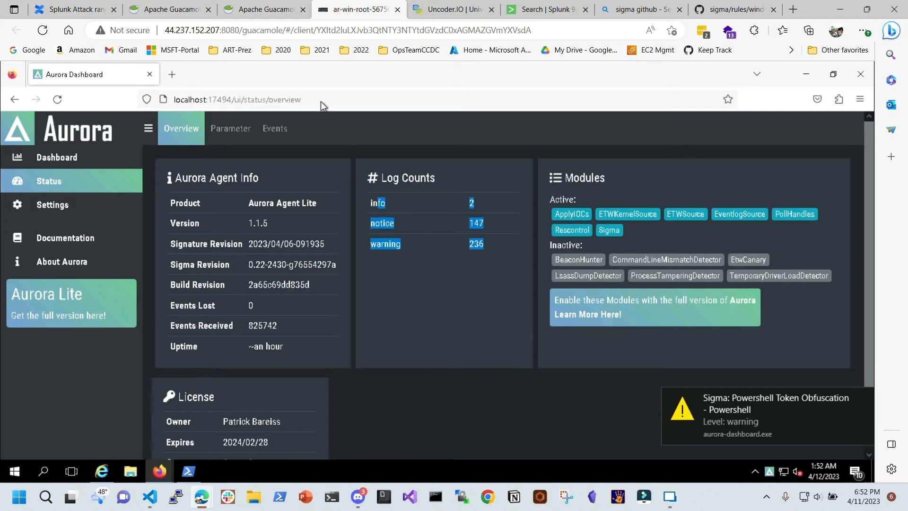
# Open ar-win-root-56756-test-1 in a new tab, then close it and return to the connections list
pyautogui.click(260, 9)
pyautogui.rightClick(98, 349)
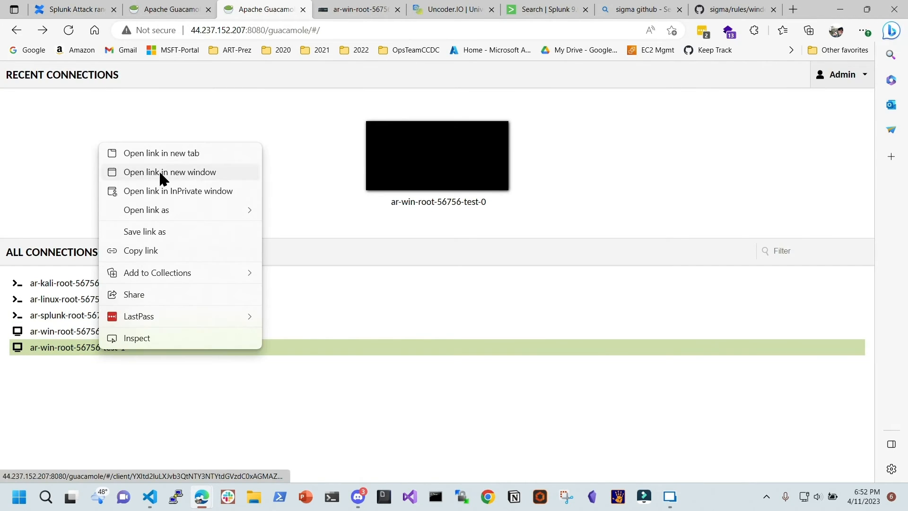
pyautogui.click(201, 152)
pyautogui.click(325, 11)
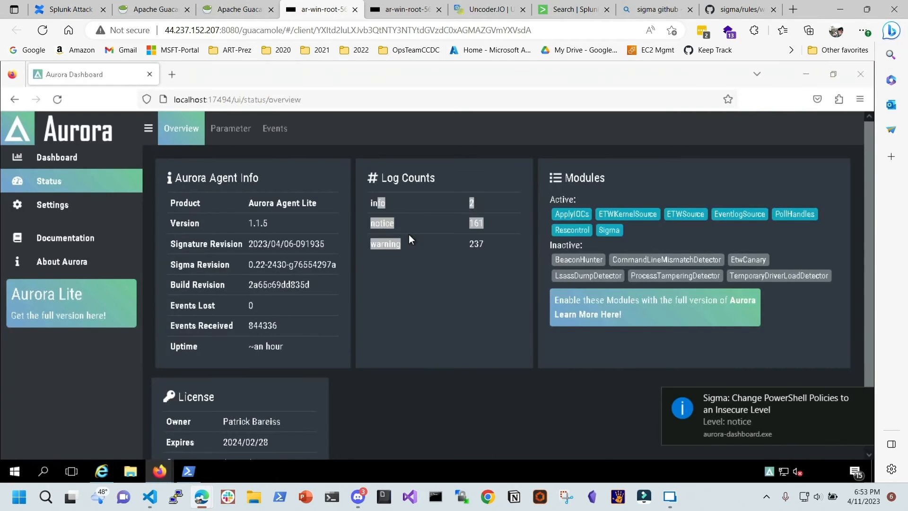
pyautogui.click(446, 201)
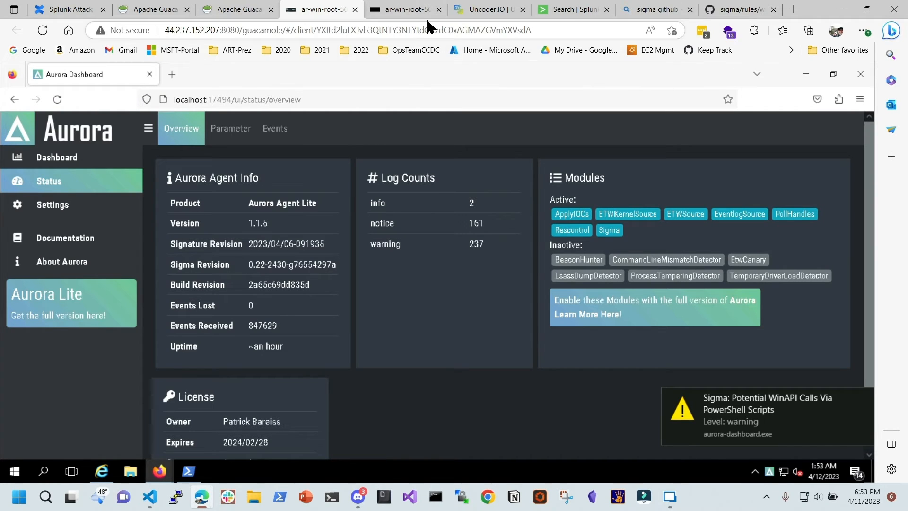
pyautogui.click(440, 9)
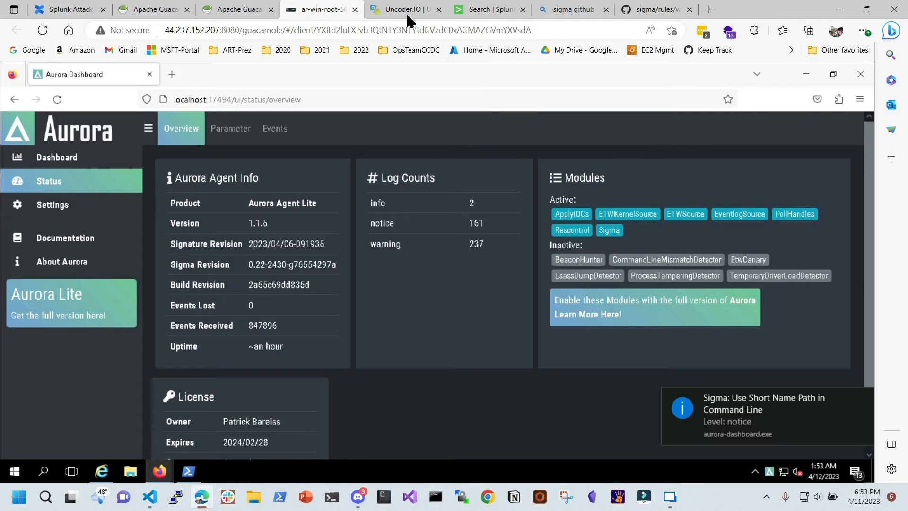
pyautogui.click(232, 10)
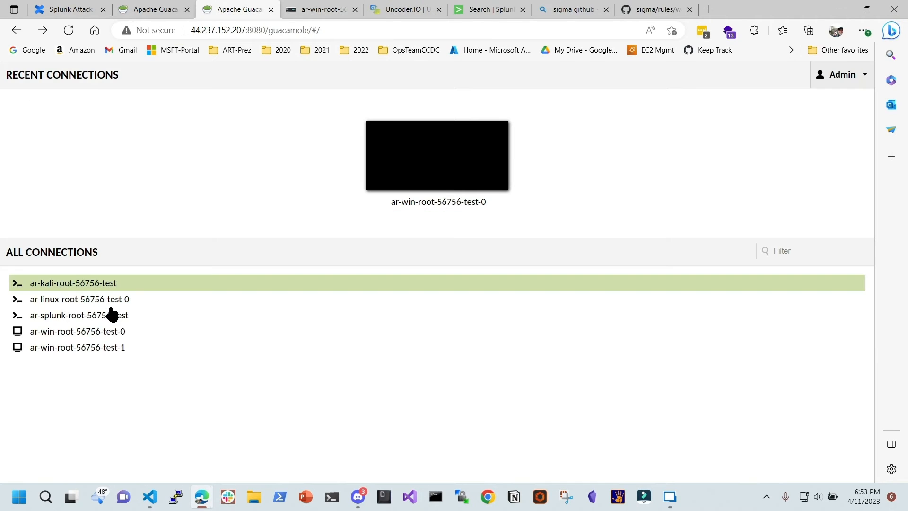
# Open the ar-win-root-56756-test-0 connection in a new browser tab
pyautogui.rightClick(104, 332)
pyautogui.click(189, 137)
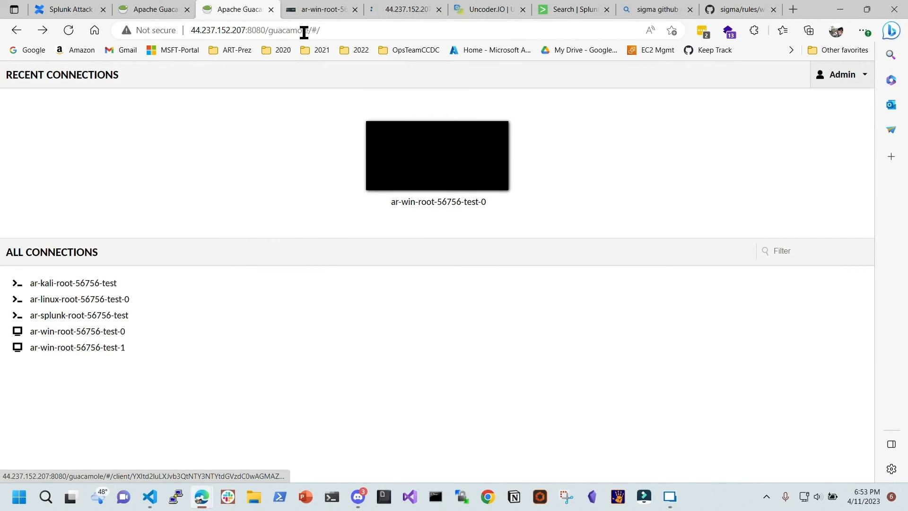
pyautogui.click(406, 12)
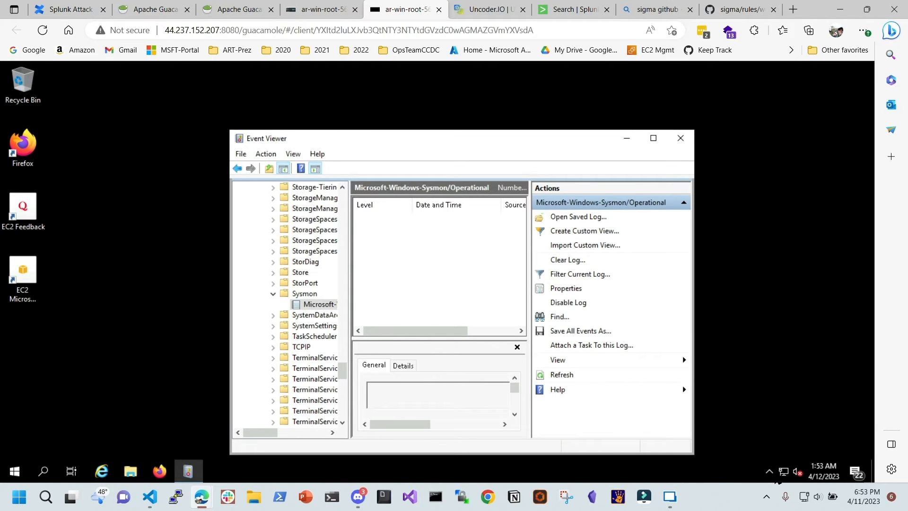
# Launch the Aurora dashboard from the remote tray, dismiss the IE warning, and select its URL
pyautogui.click(770, 471)
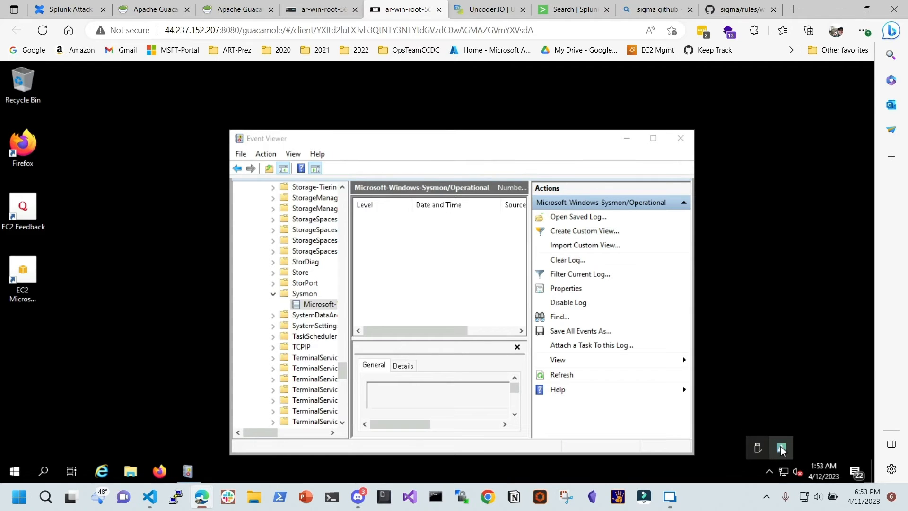
pyautogui.rightClick(781, 452)
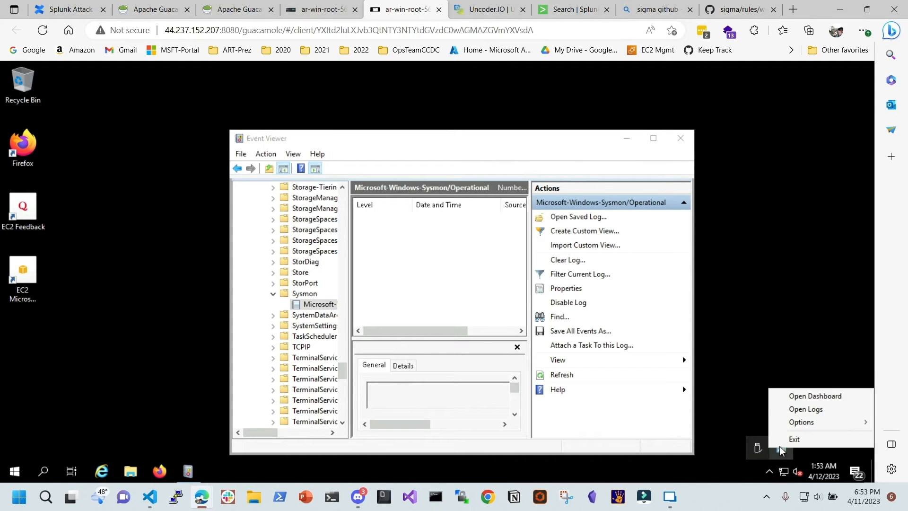
pyautogui.click(810, 397)
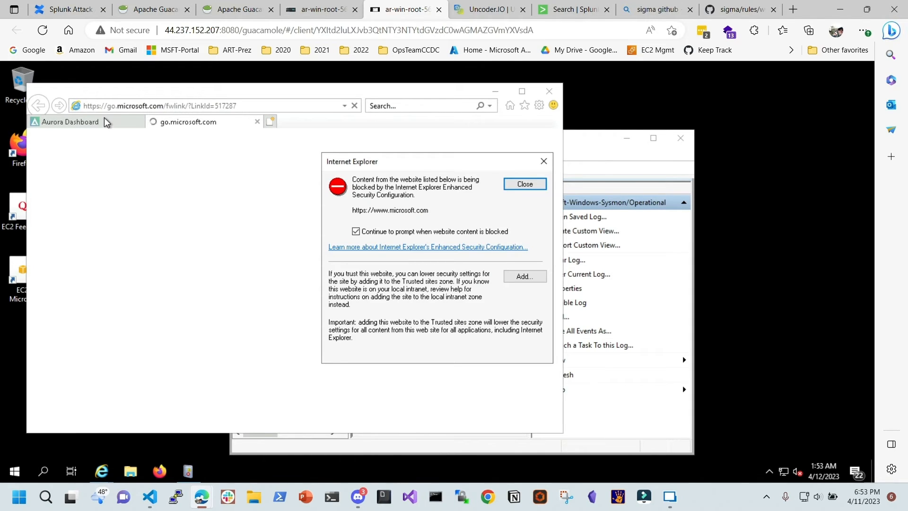
pyautogui.click(525, 184)
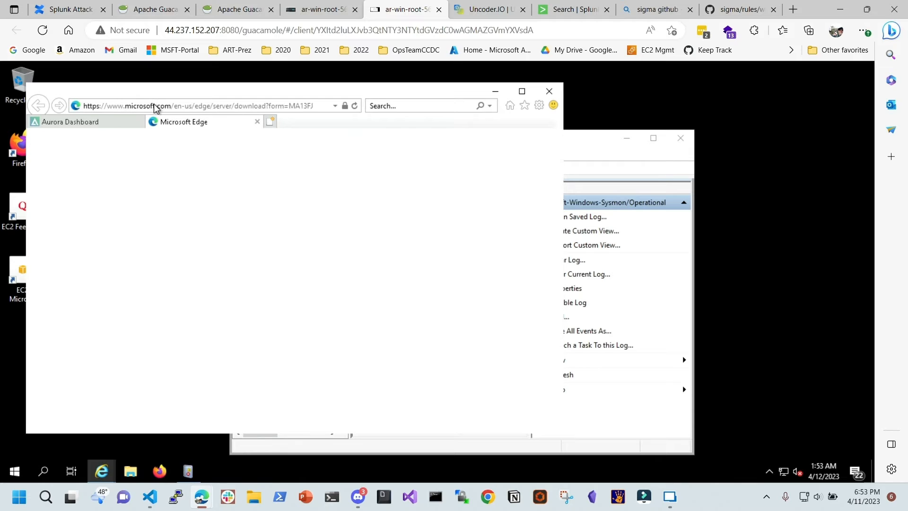
pyautogui.click(76, 121)
pyautogui.click(120, 106)
pyautogui.hotkey('ctrl', 'c')
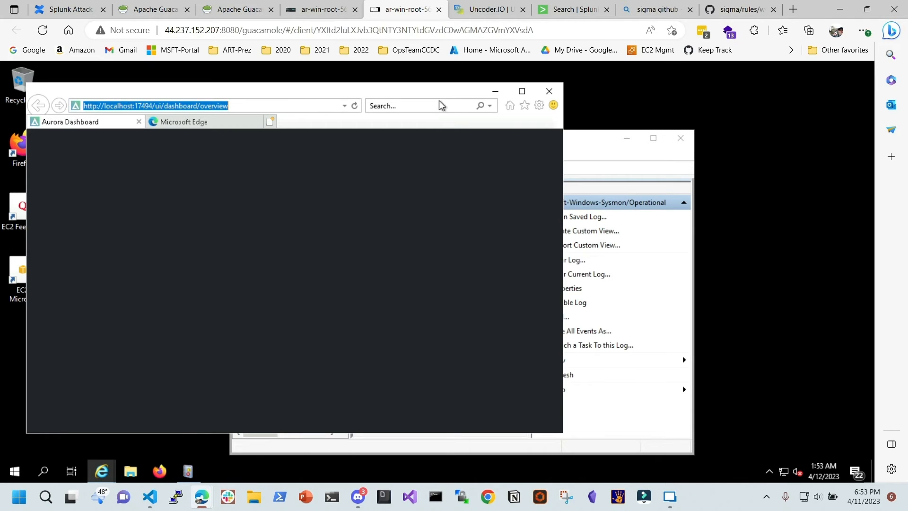
# Close Internet Explorer and load the localhost:17494 Aurora status page in maximized Firefox
pyautogui.click(549, 91)
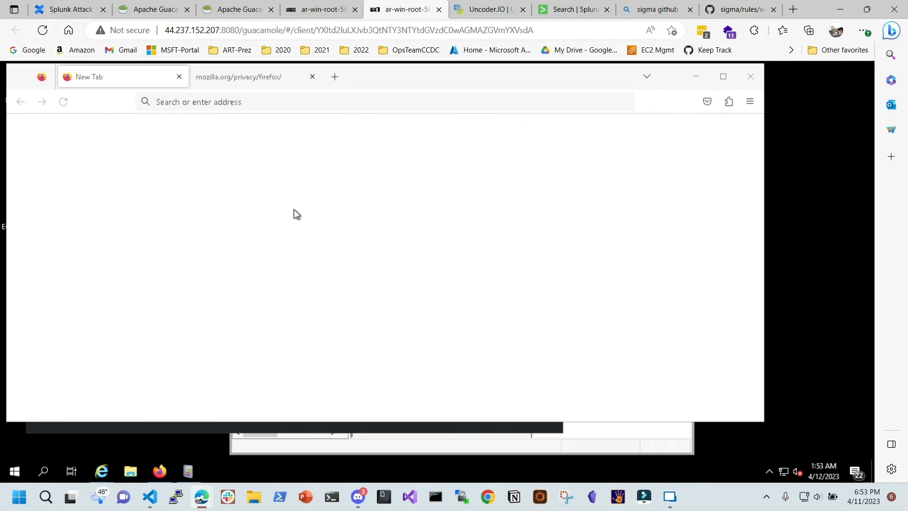
pyautogui.click(244, 102)
pyautogui.hotkey('ctrl', 'v')
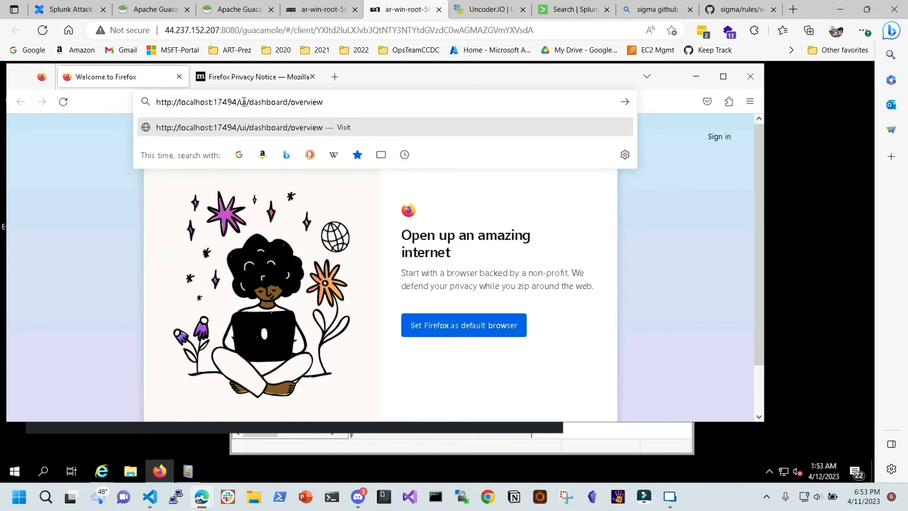
pyautogui.press('Return')
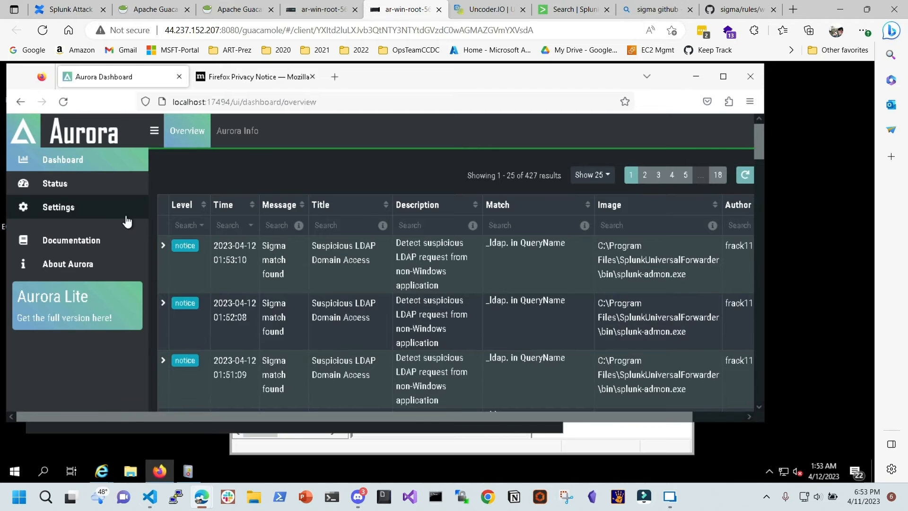
pyautogui.click(90, 184)
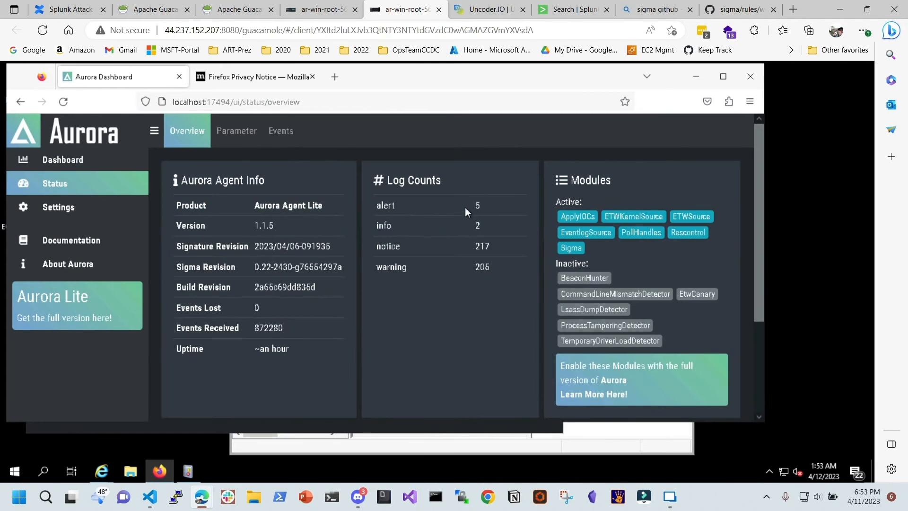
pyautogui.click(723, 76)
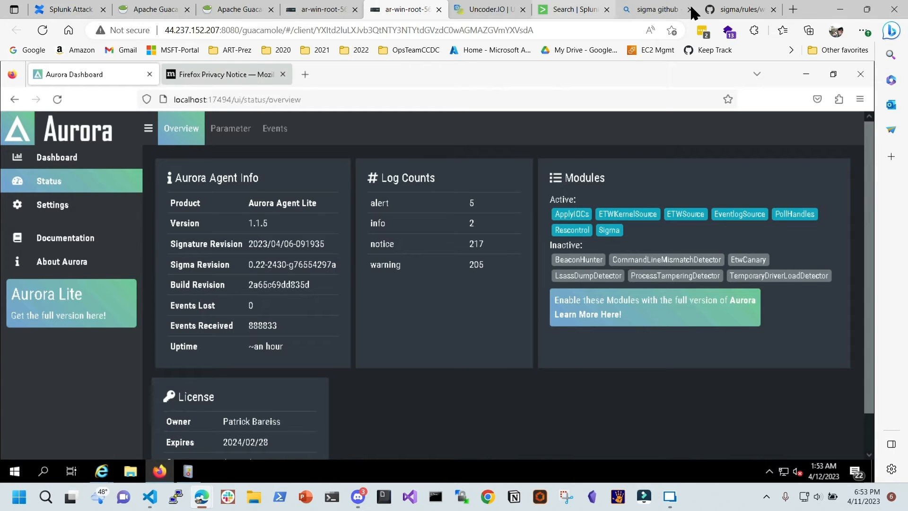
# Search Bing in a new tab, correcting the misspelled 'autra' query to 'aurora lite github'
pyautogui.click(793, 9)
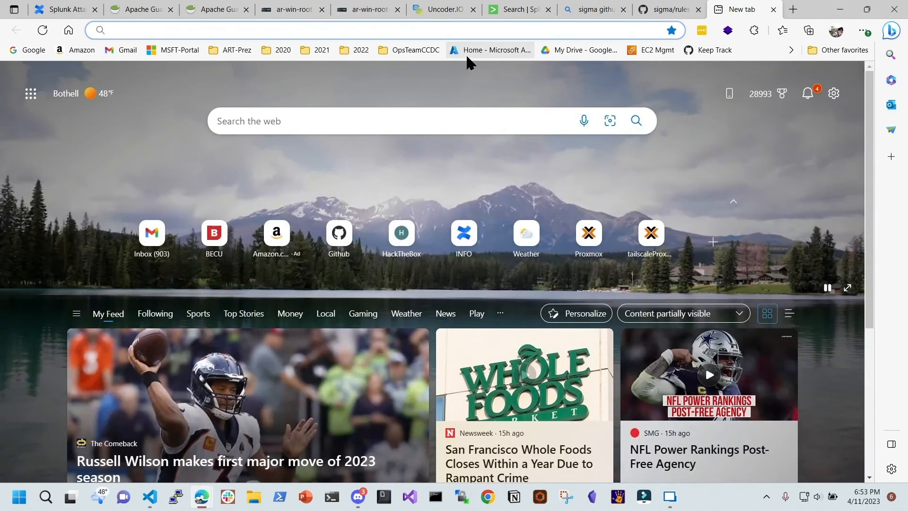
pyautogui.write('autra')
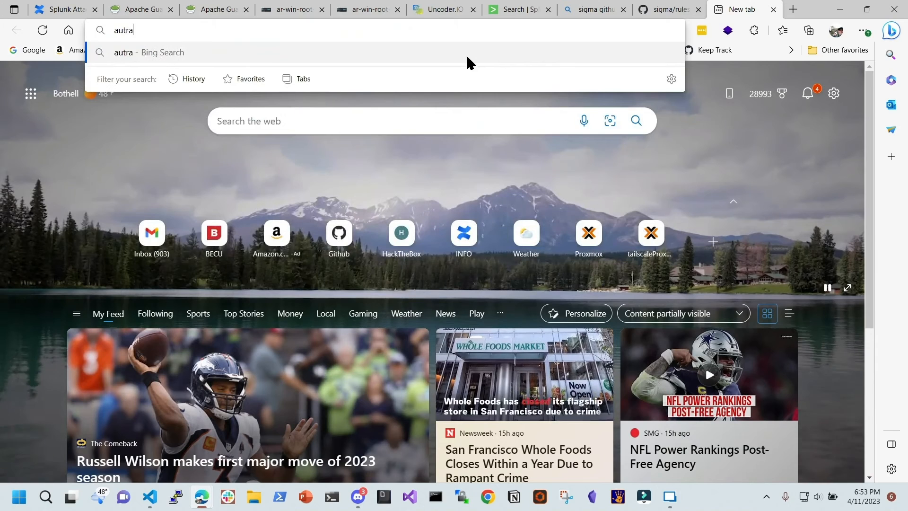
pyautogui.write(' lite github')
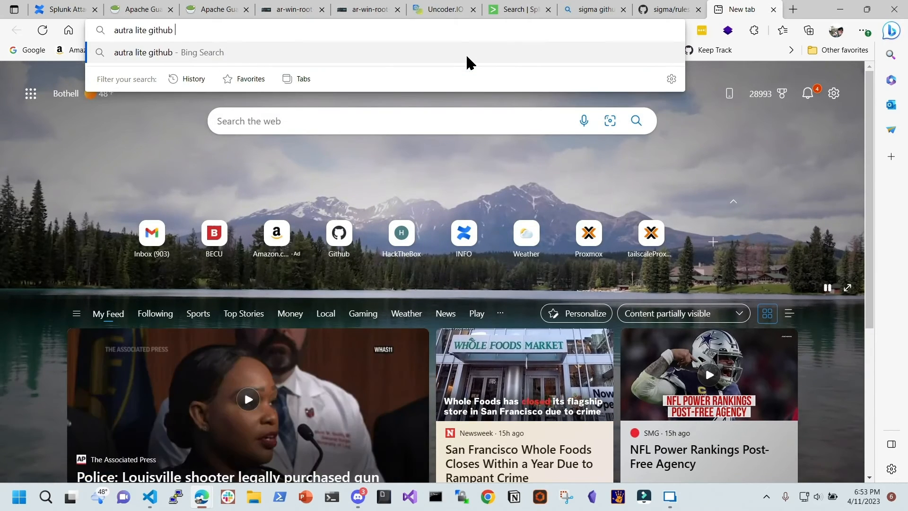
pyautogui.press('Return')
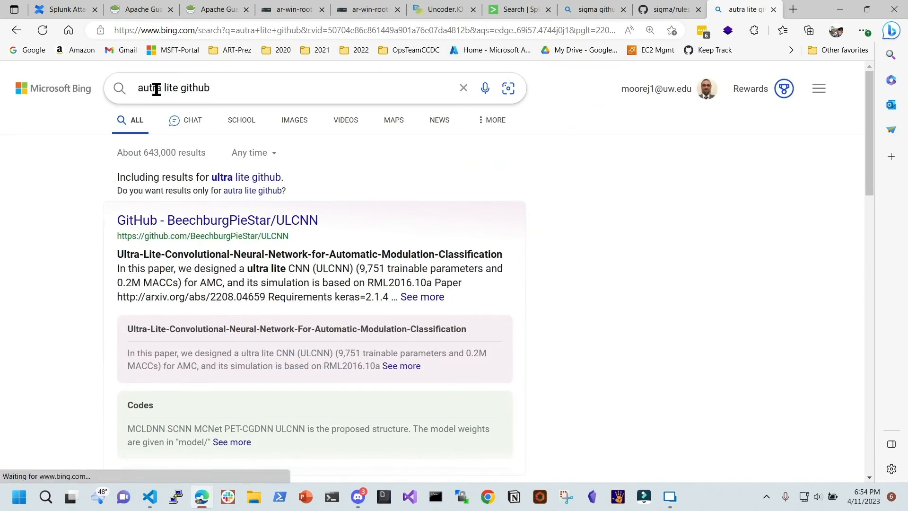
pyautogui.click(152, 88)
pyautogui.press('BackSpace')
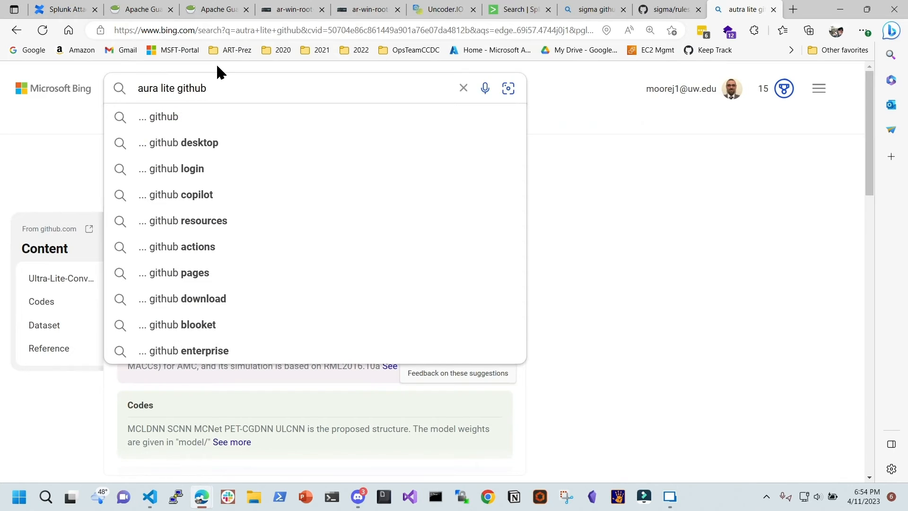
pyautogui.press('Return')
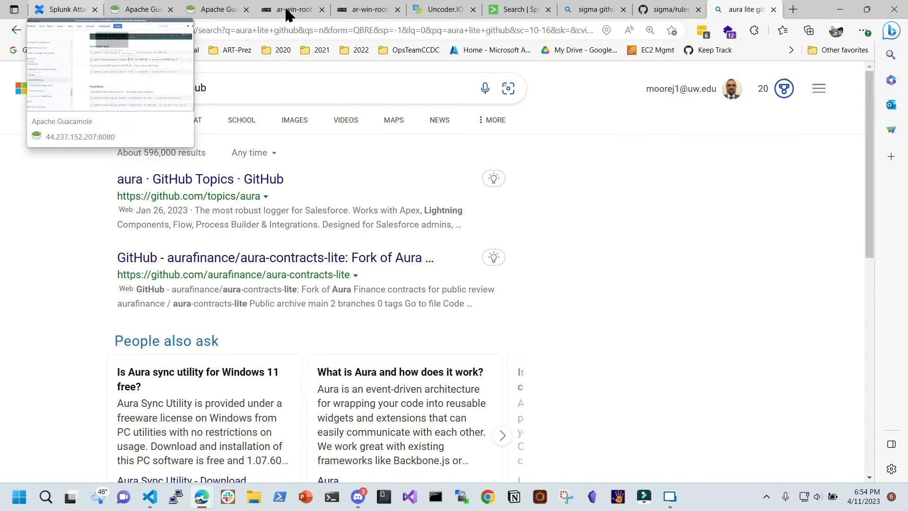
pyautogui.click(371, 11)
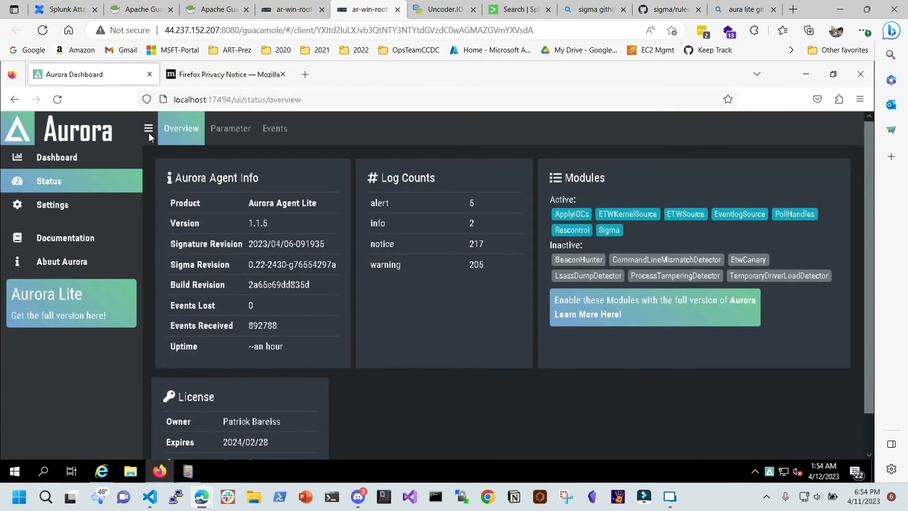
pyautogui.click(737, 9)
pyautogui.click(153, 88)
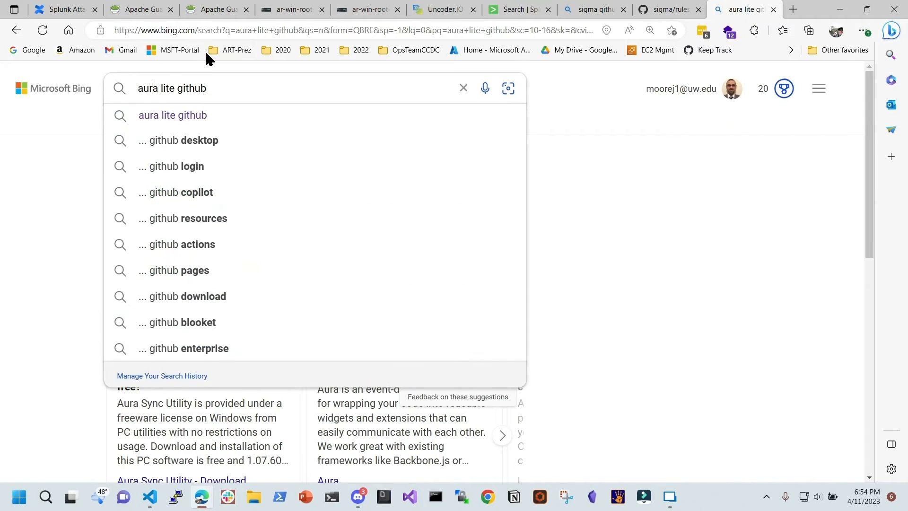
pyautogui.write('or')
pyautogui.press('Return')
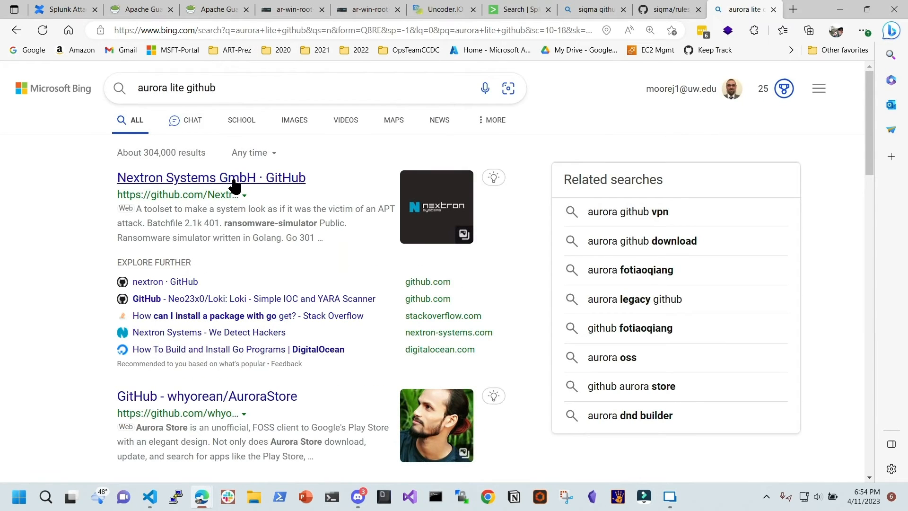
# Open the Nextron Systems GitHub result, scroll through it, and close the tab
pyautogui.click(234, 181)
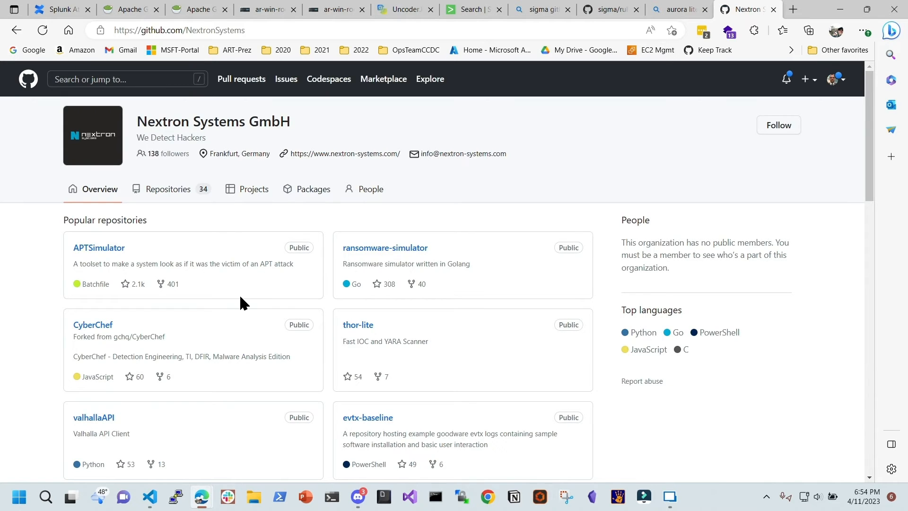
pyautogui.scroll(-3, 239, 294)
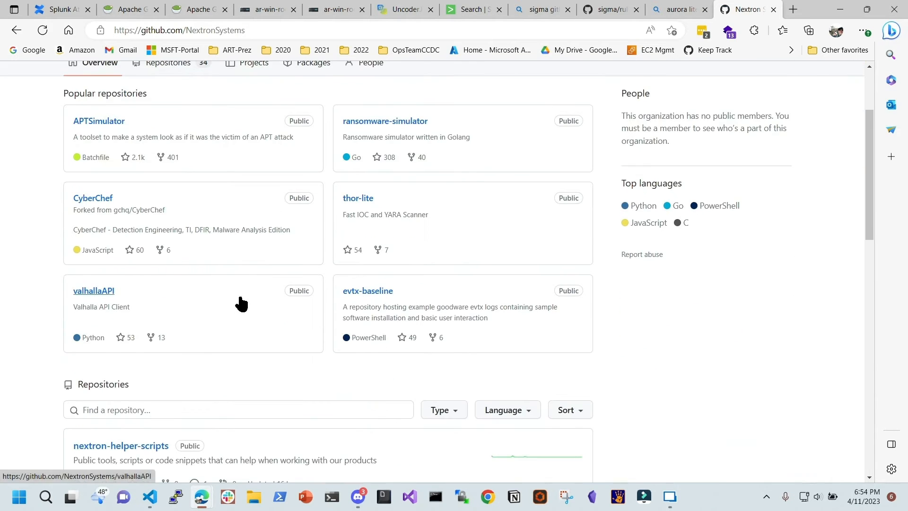
pyautogui.scroll(-8, 242, 304)
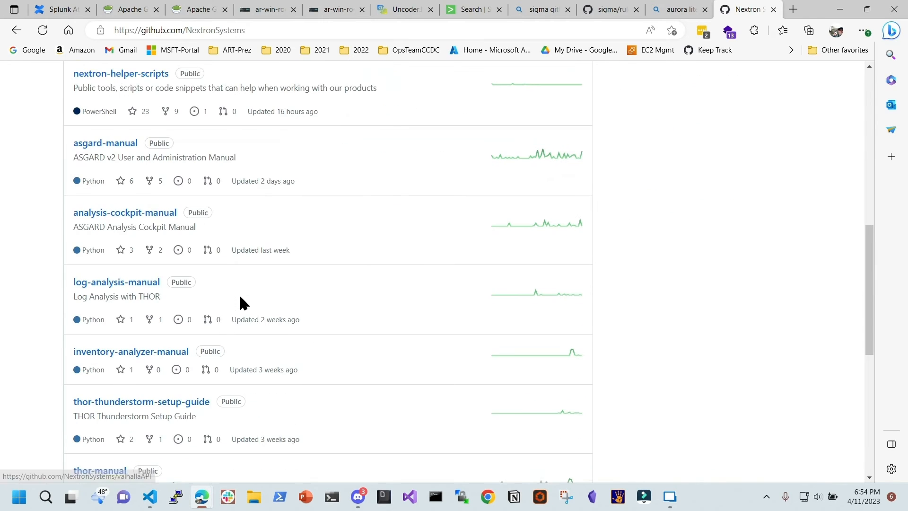
pyautogui.hotkey('ctrl', 'w')
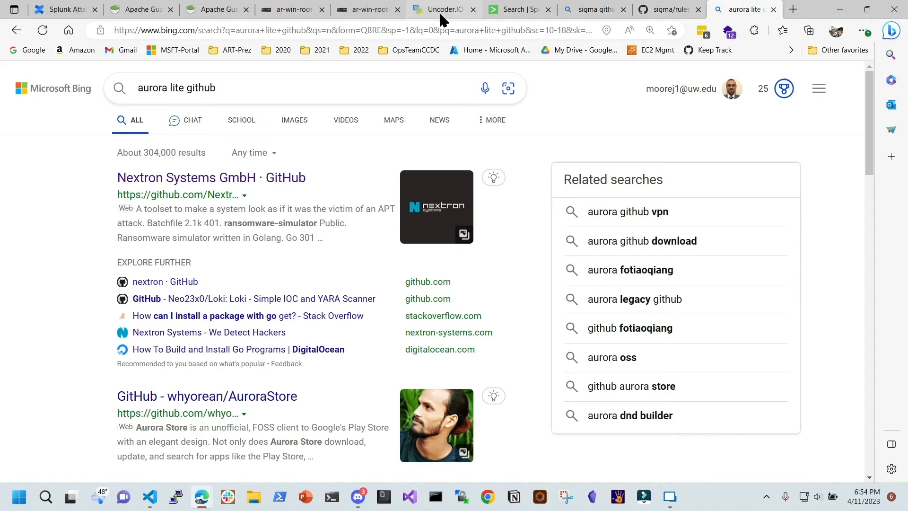
# In the ar-win-root session, open the 'Aurora Lite – Get the full version here!' info box
pyautogui.click(367, 12)
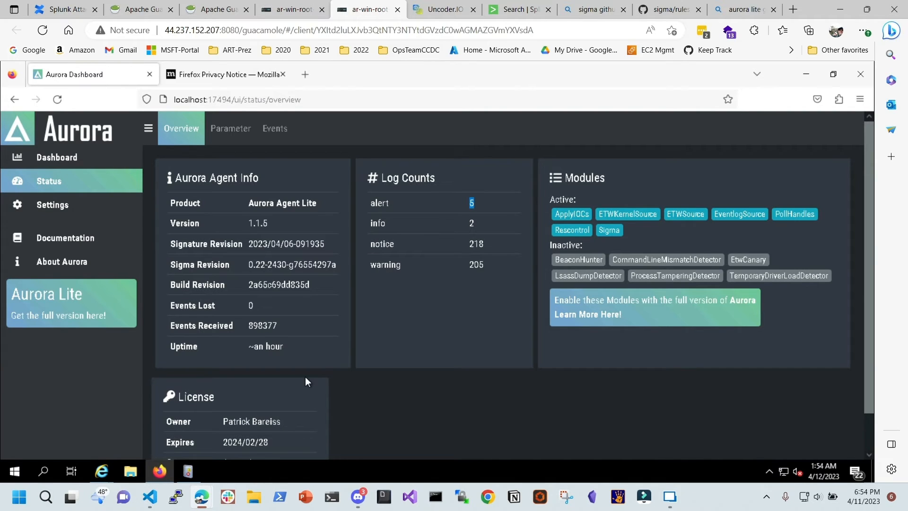
pyautogui.rightClick(72, 308)
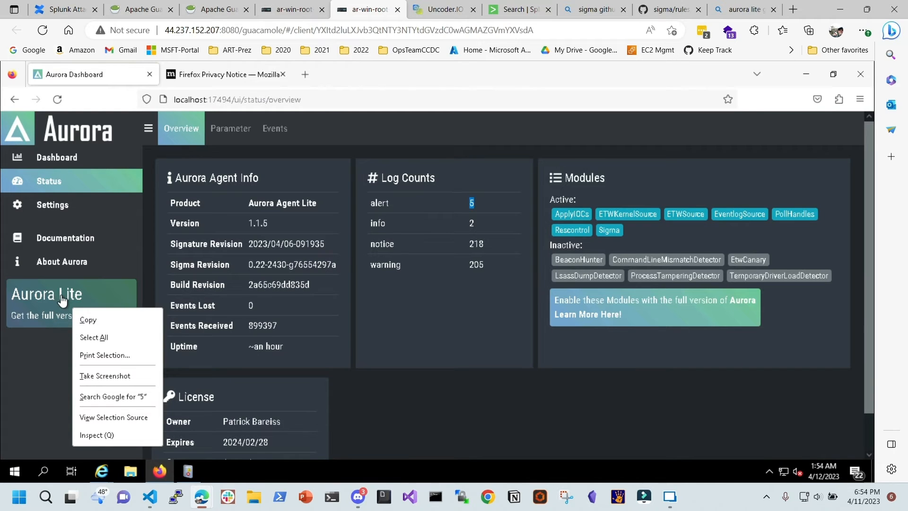
pyautogui.click(61, 295)
pyautogui.click(61, 294)
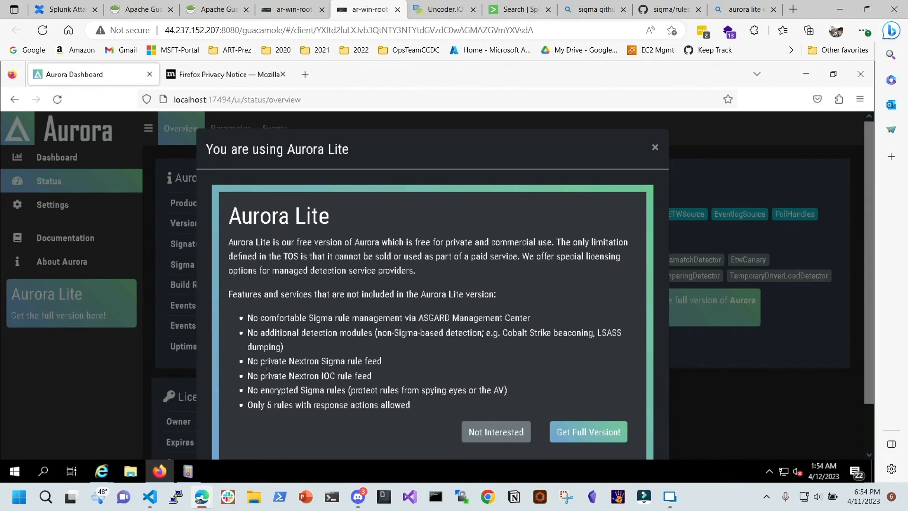
# Highlight the private Nextron Sigma rule feed and IOC rule feed limitations in the Lite notice
pyautogui.moveTo(264, 362); pyautogui.dragTo(372, 360)
pyautogui.click(331, 374)
pyautogui.moveTo(324, 375); pyautogui.dragTo(376, 377)
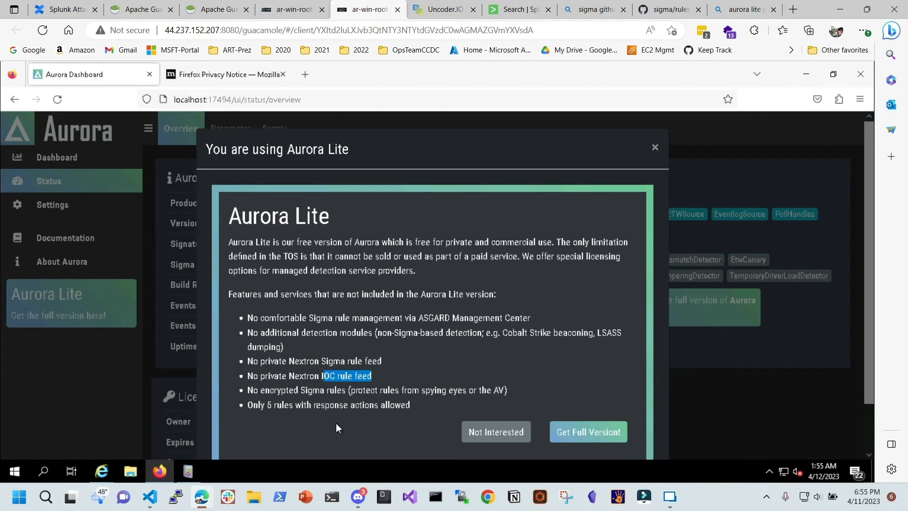
pyautogui.click(297, 373)
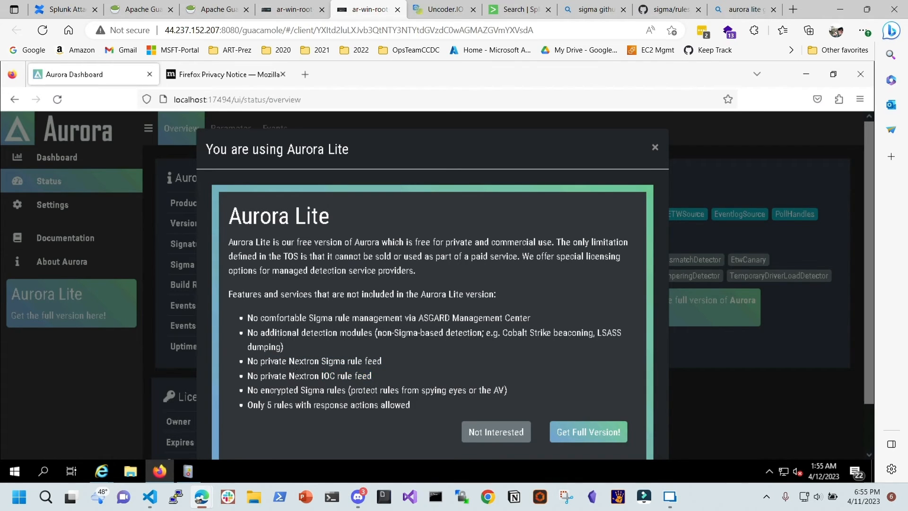
# Check the GitHub Sigma Windows rules, close the 'sigma github' search tab, and dismiss the Lite notice
pyautogui.click(676, 10)
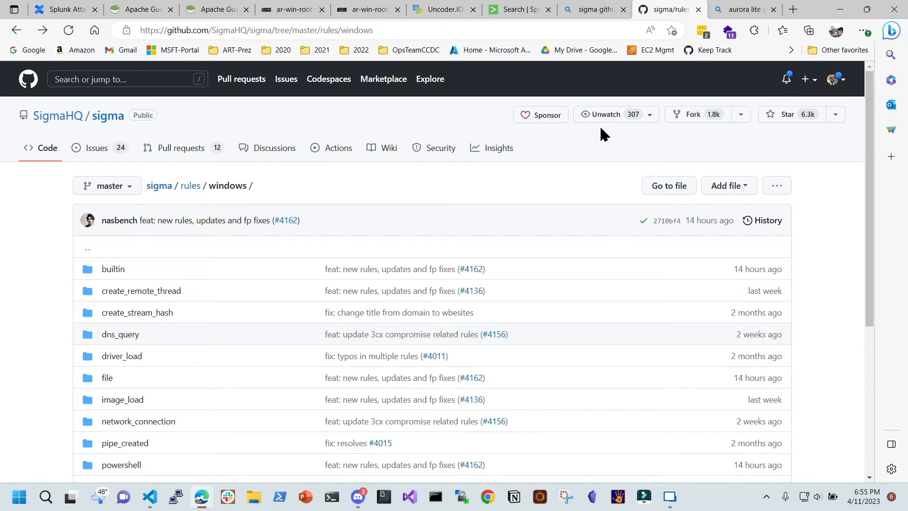
pyautogui.click(592, 12)
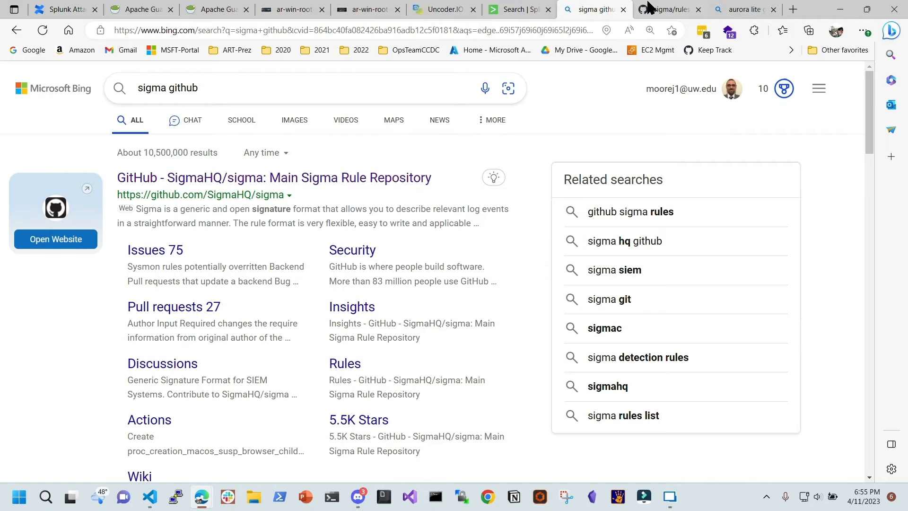
pyautogui.click(623, 9)
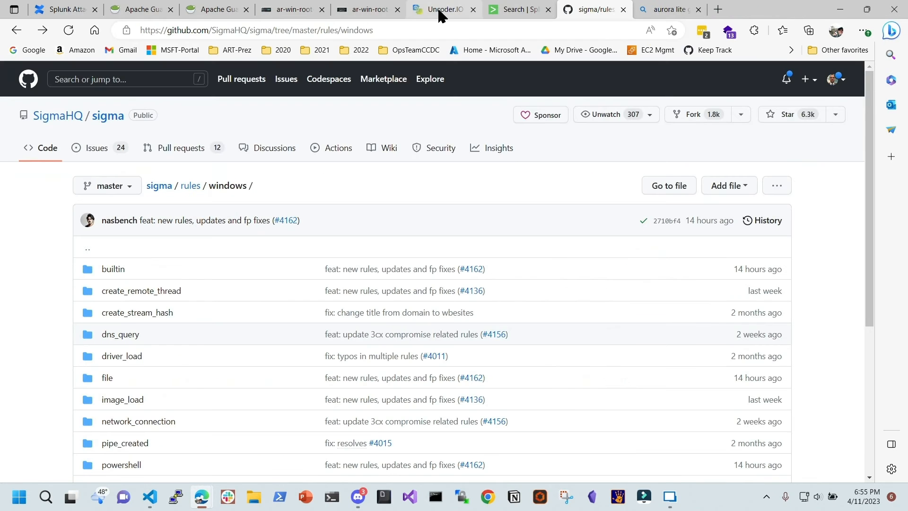
pyautogui.click(351, 9)
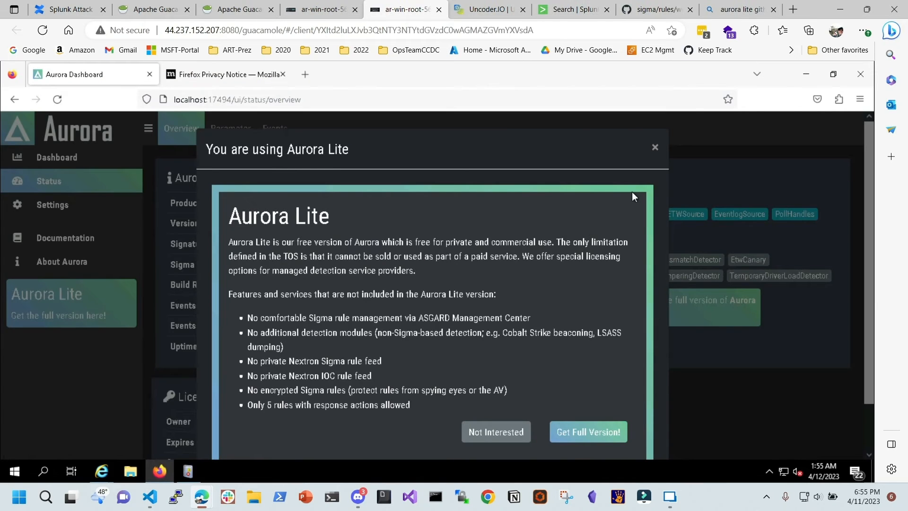
pyautogui.click(655, 148)
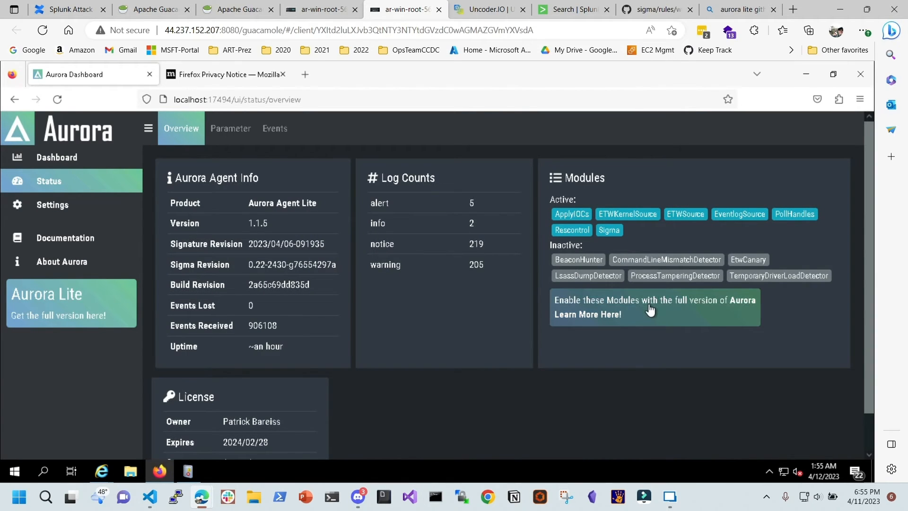
pyautogui.scroll(-2, 369, 262)
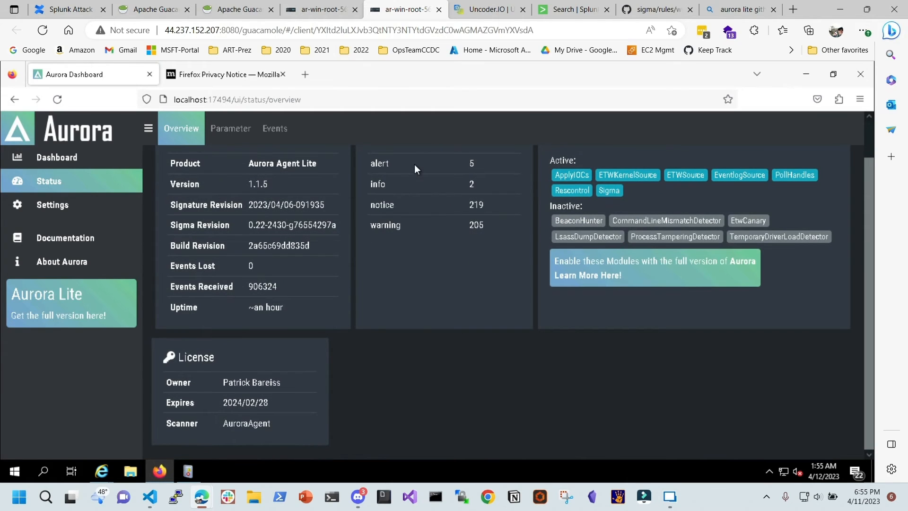
pyautogui.scroll(2, 398, 185)
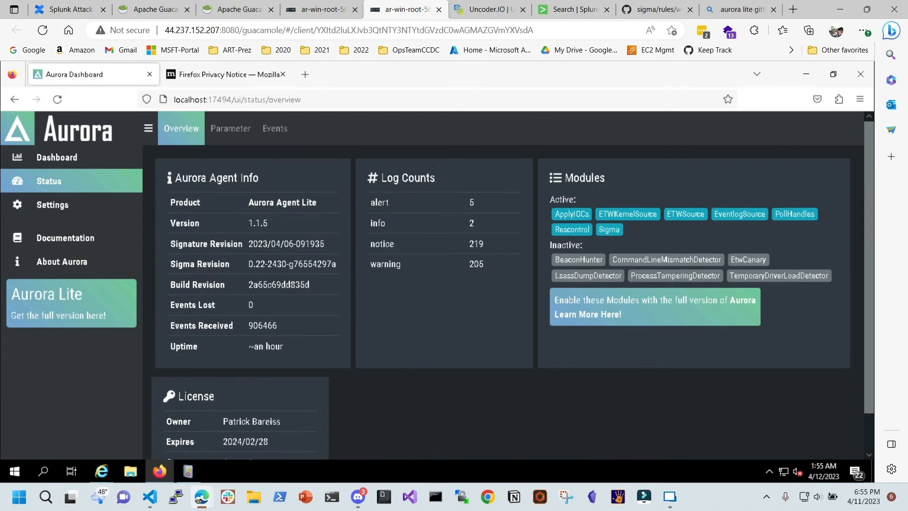
# Open Aurora's Events page and scroll the per-process counts down to wininit.exe with 9
pyautogui.click(277, 134)
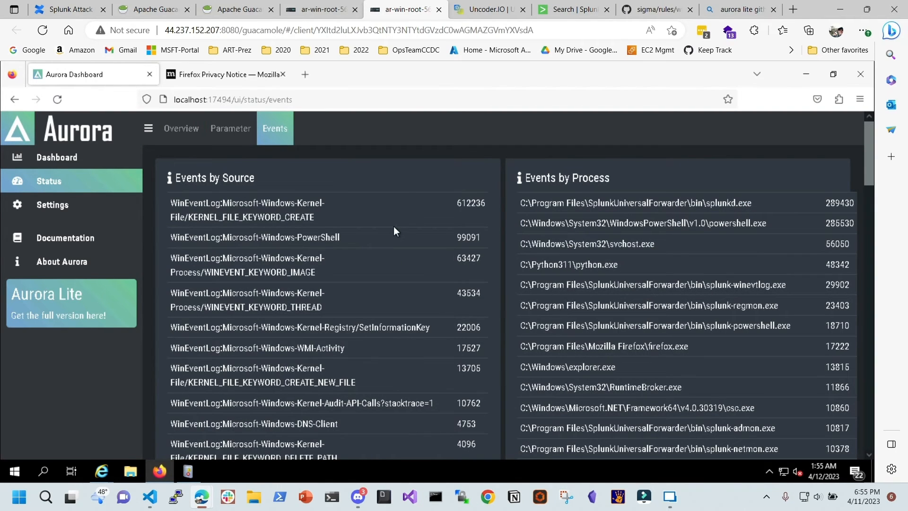
pyautogui.scroll(-3, 349, 269)
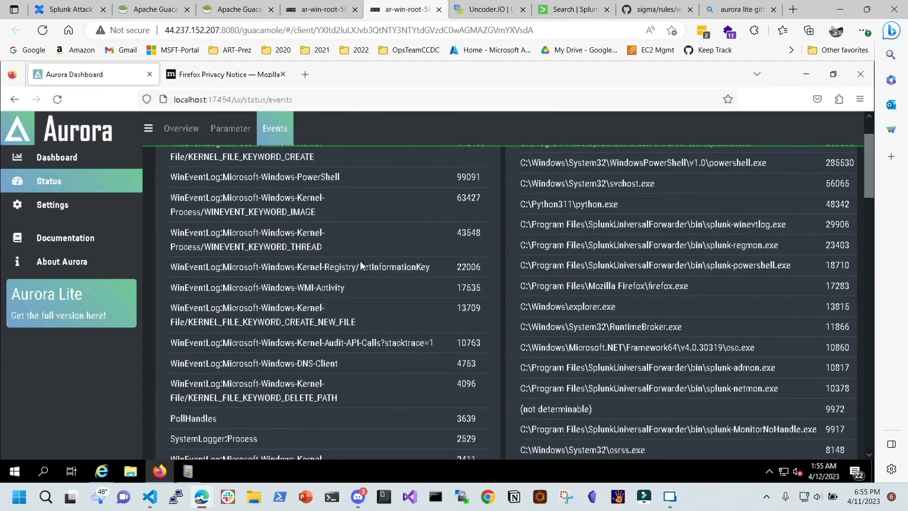
pyautogui.scroll(-2, 371, 226)
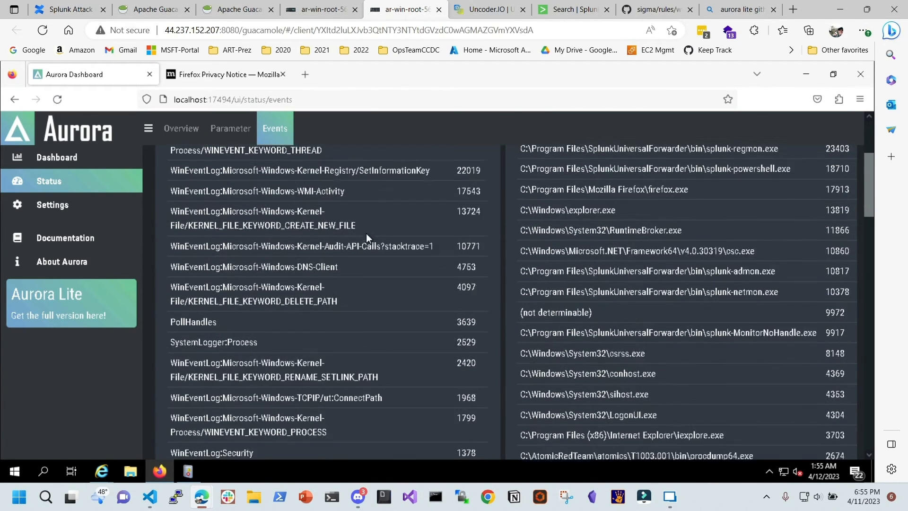
pyautogui.scroll(-8, 354, 285)
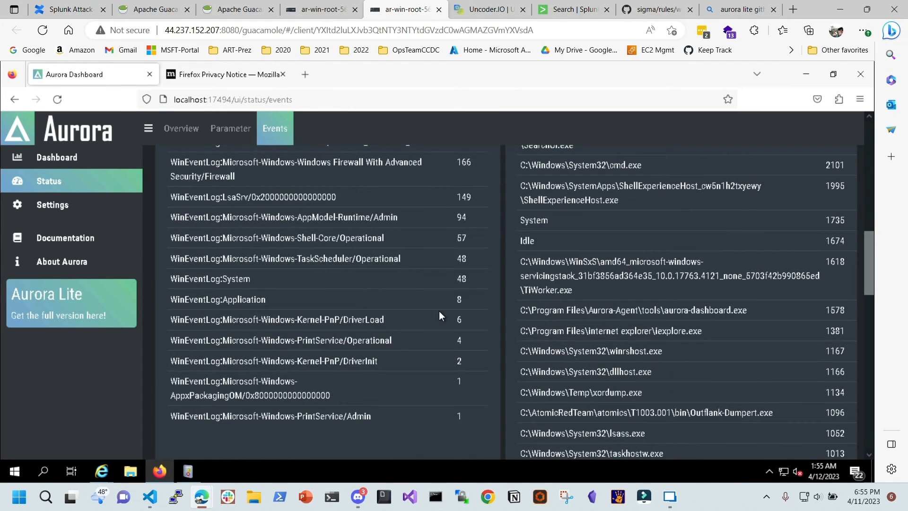
pyautogui.scroll(-15, 399, 303)
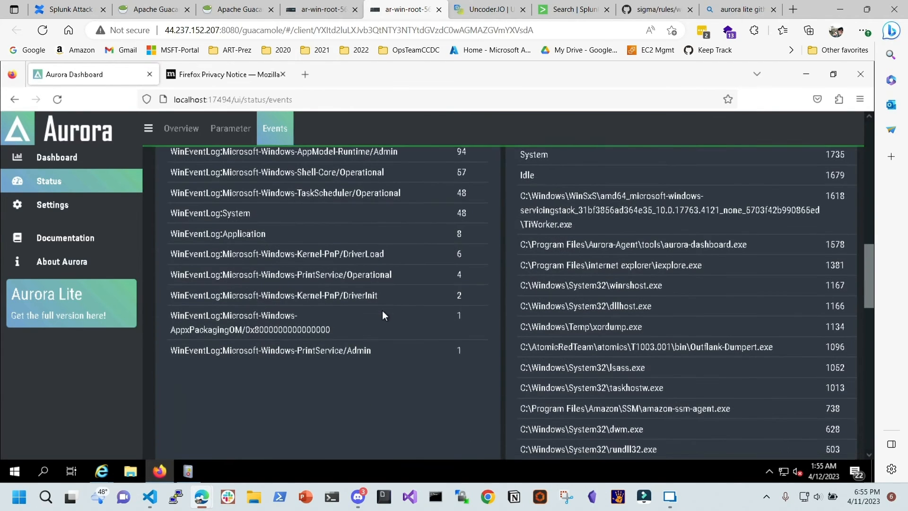
pyautogui.scroll(-8, 383, 317)
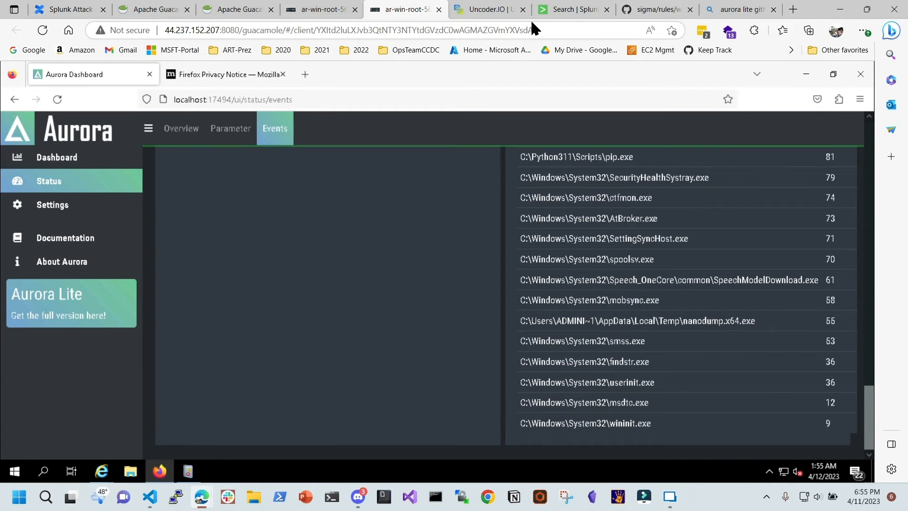
pyautogui.click(570, 10)
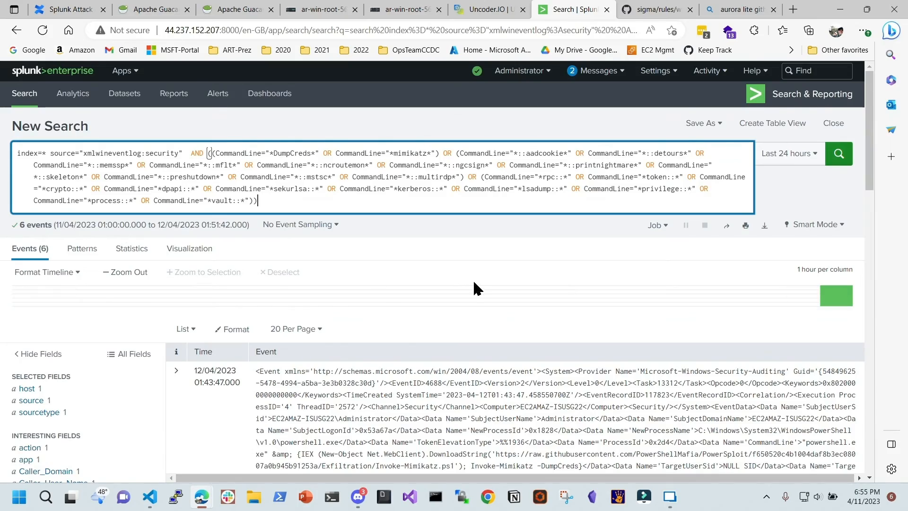
# Insert an extra '(' before (CommandLine so the Sigma query reads AND ((CommandLine
pyautogui.scroll(-4, 473, 284)
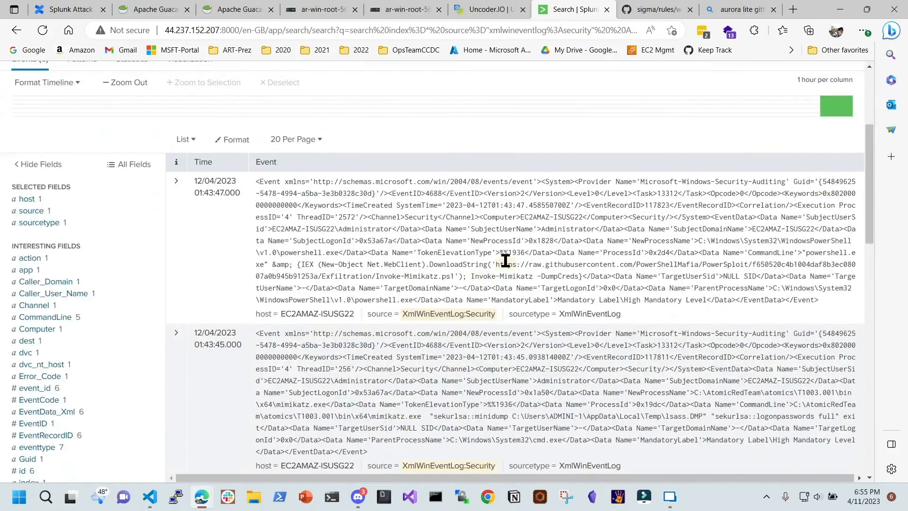
pyautogui.scroll(-5, 504, 259)
pyautogui.scroll(6, 500, 251)
pyautogui.scroll(3, 487, 291)
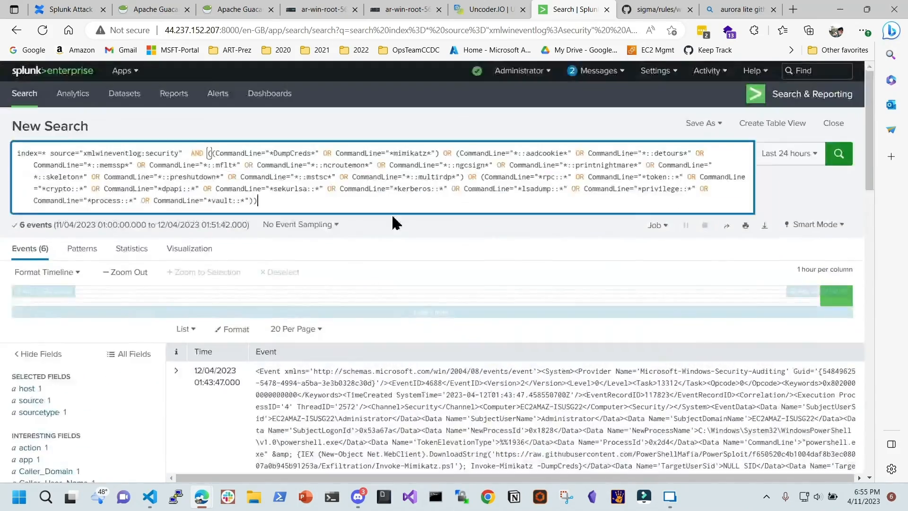
pyautogui.click(180, 153)
pyautogui.click(211, 152)
pyautogui.write('(')
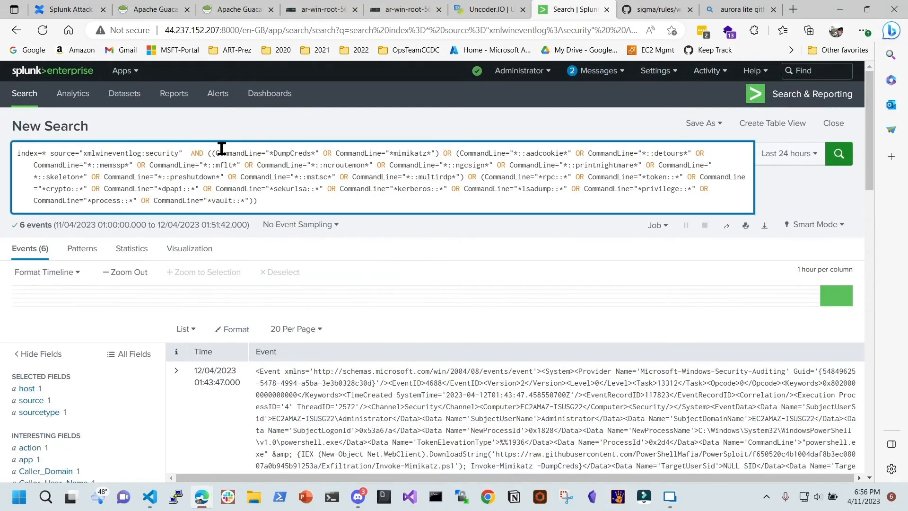
# Review the six mimikatz/DumpCreds process-creation events and check the query's closing brackets match
pyautogui.scroll(-4, 473, 350)
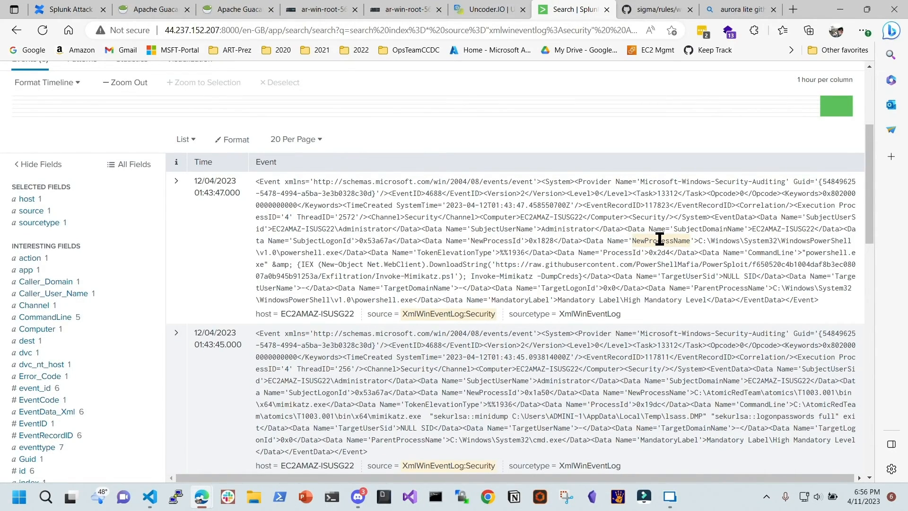
pyautogui.scroll(-4, 660, 239)
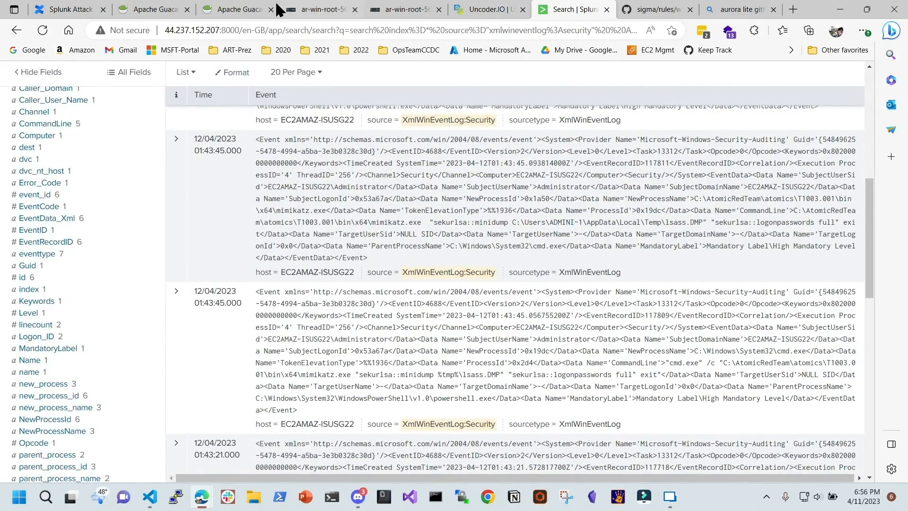
pyautogui.click(232, 9)
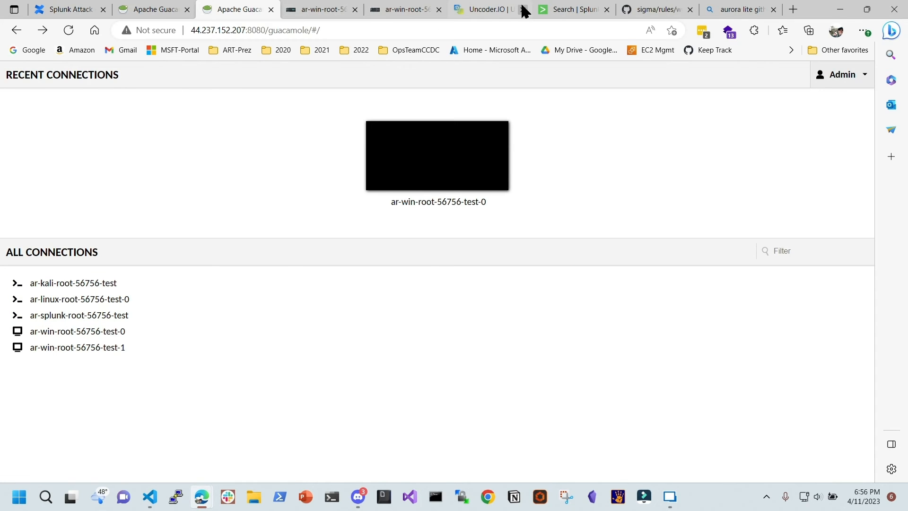
pyautogui.click(441, 5)
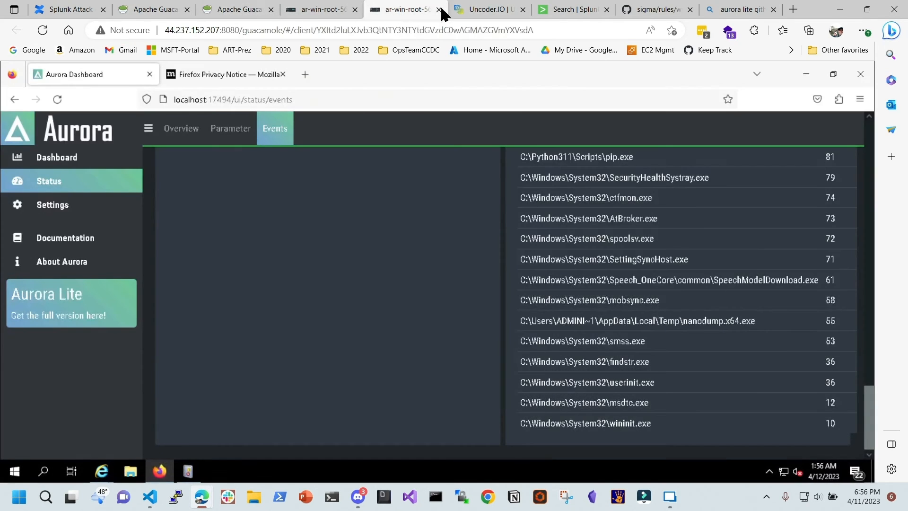
pyautogui.click(550, 7)
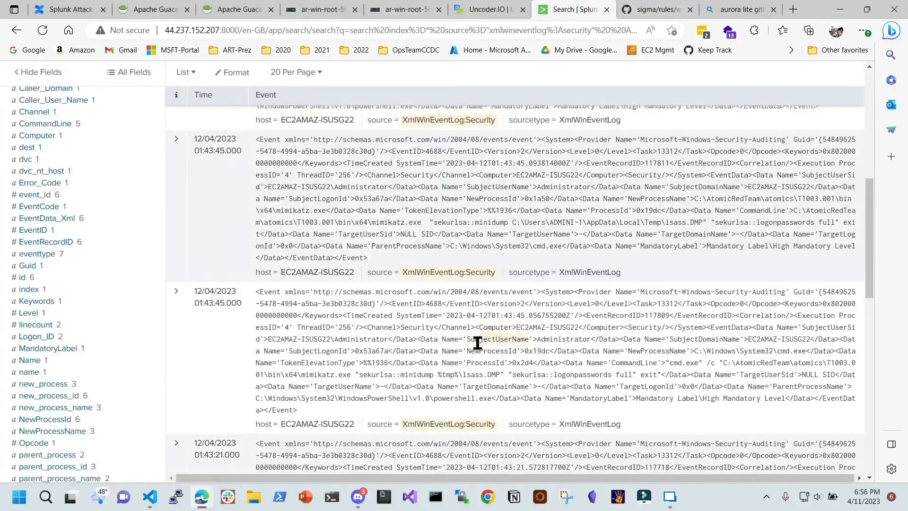
pyautogui.scroll(10, 265, 232)
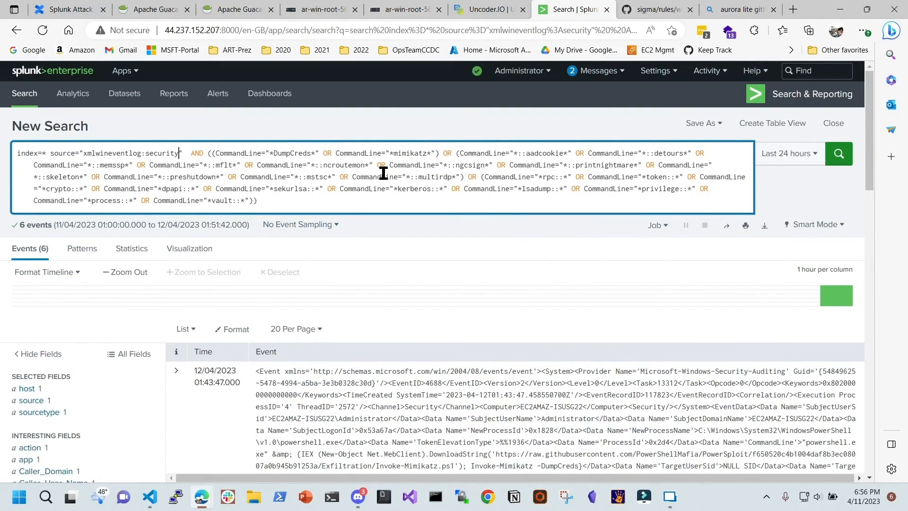
pyautogui.click(270, 200)
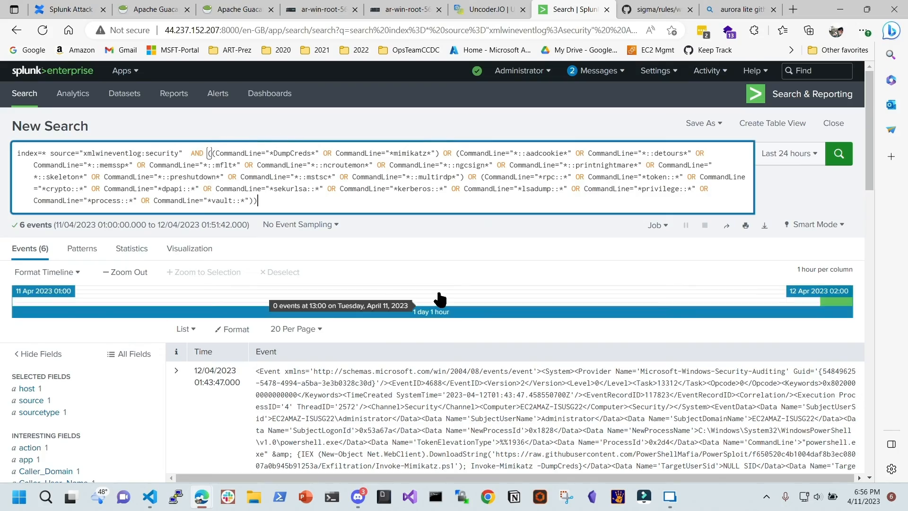
pyautogui.scroll(-10, 439, 299)
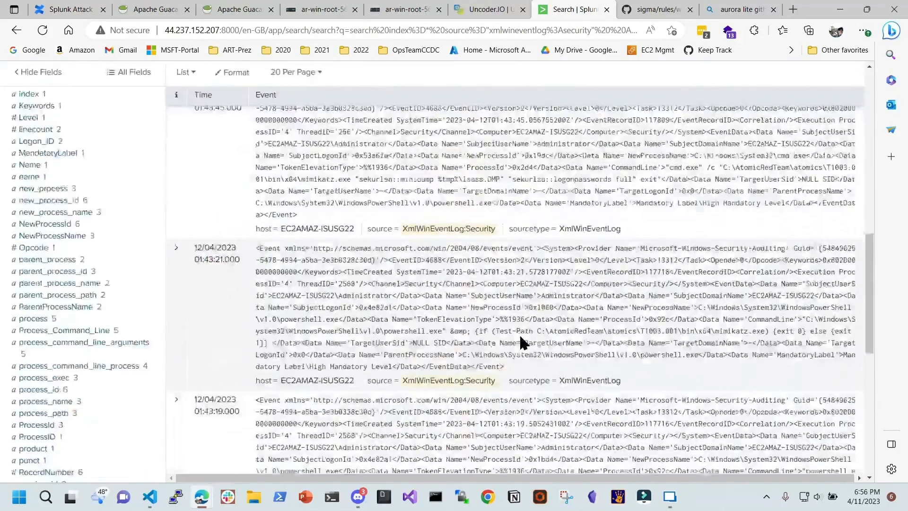
pyautogui.scroll(1, 521, 303)
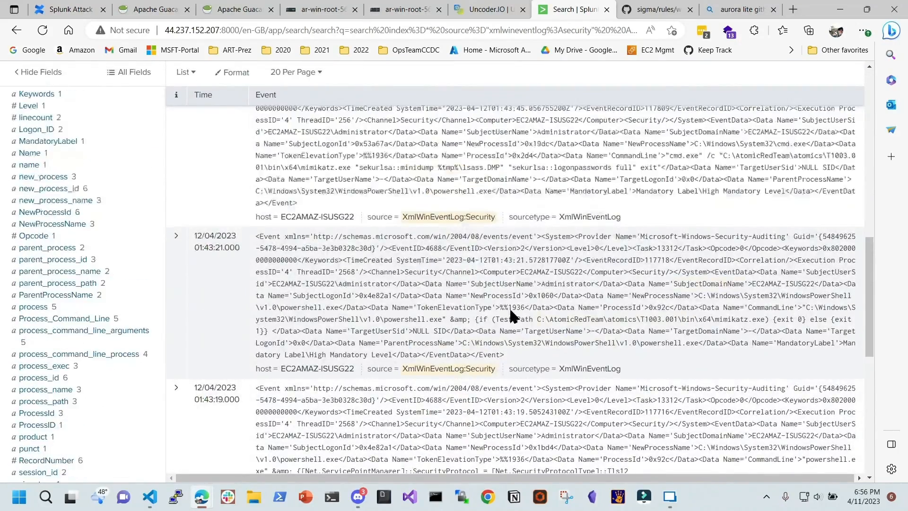
pyautogui.scroll(10, 509, 306)
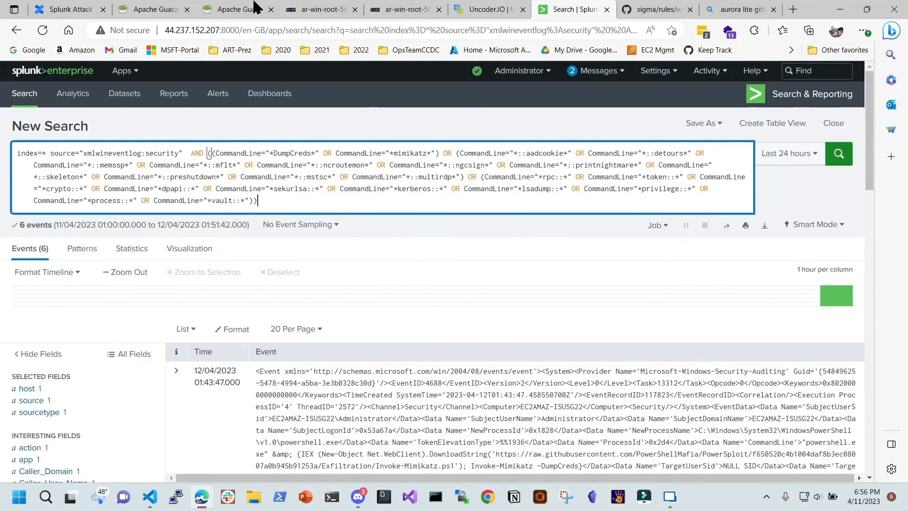
# On the remote desktop, minimize Firefox and bring Event Viewer forward, widening its window
pyautogui.click(402, 10)
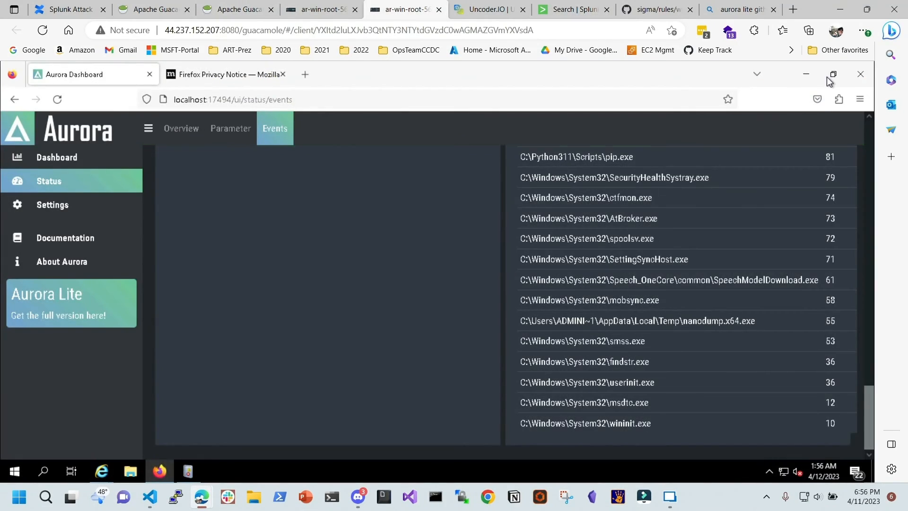
pyautogui.click(807, 75)
pyautogui.click(602, 148)
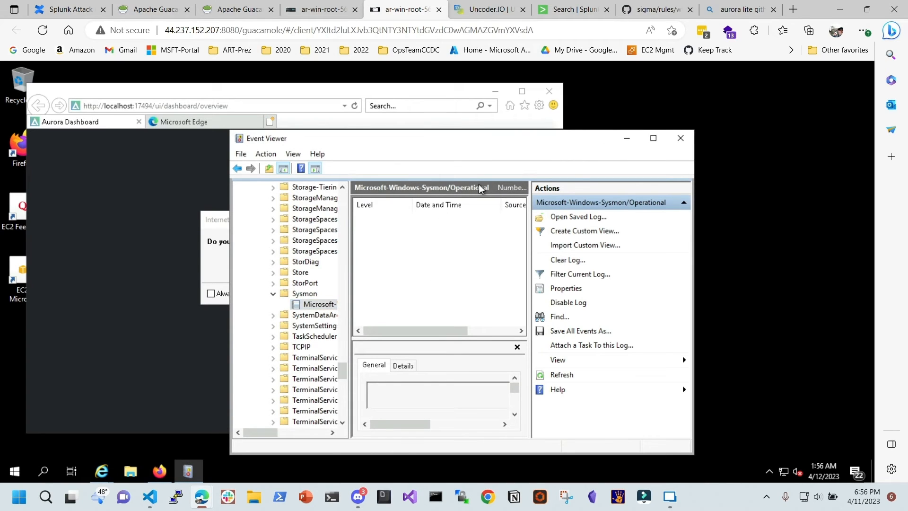
pyautogui.moveTo(697, 158); pyautogui.dragTo(800, 153)
# Refresh Sysmon, open the empty Microsoft-Windows-Sysmon/Operational log, and close all Internet Explorer tabs
pyautogui.click(299, 293)
pyautogui.rightClick(299, 293)
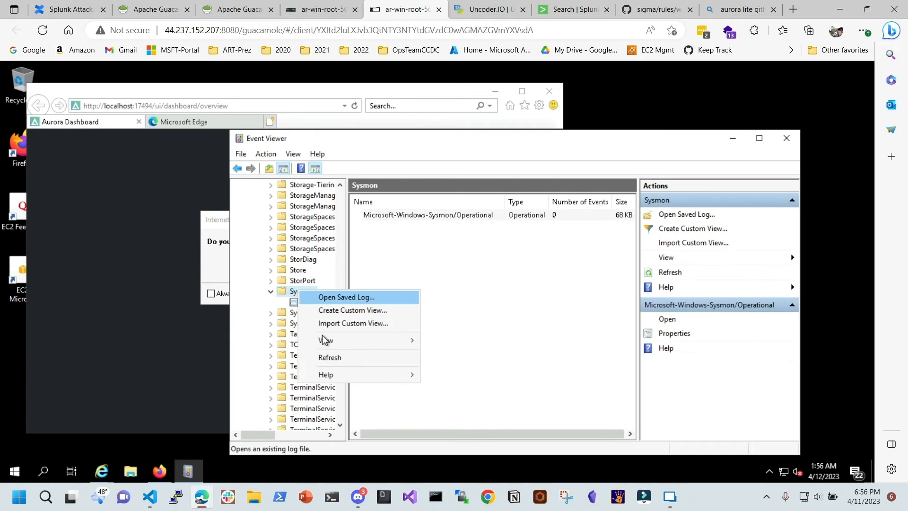
pyautogui.click(333, 358)
pyautogui.click(312, 305)
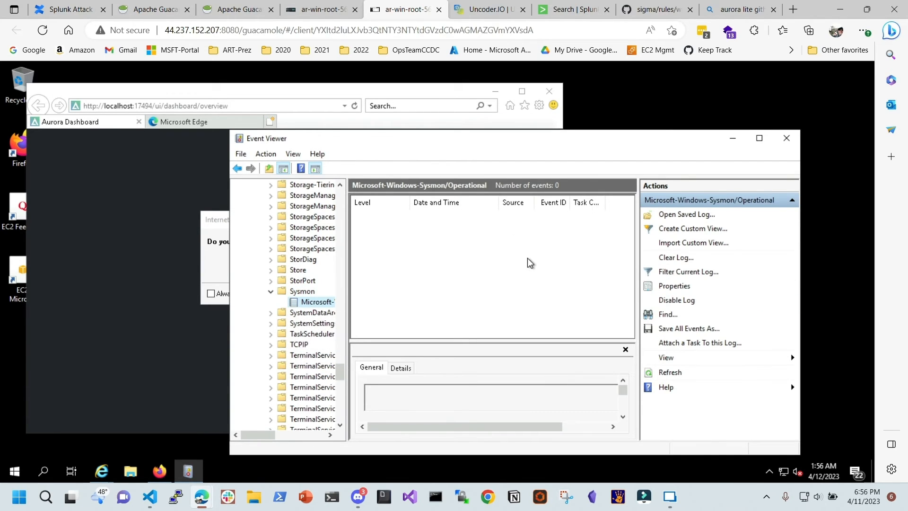
pyautogui.click(210, 258)
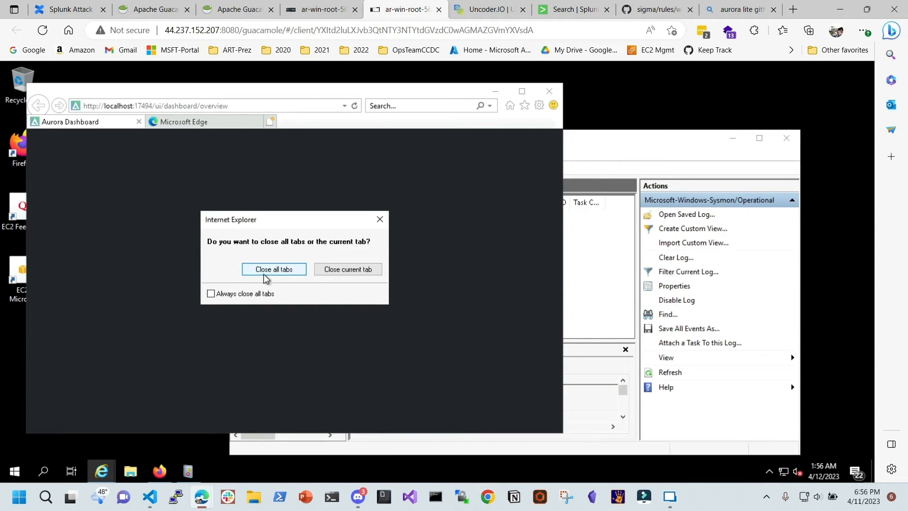
pyautogui.click(283, 274)
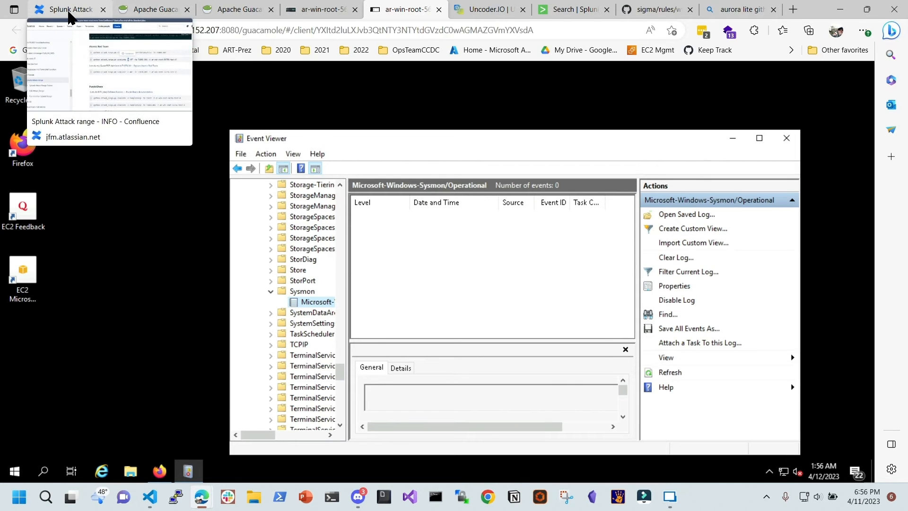
# Show the Sigma search and Checkout Aurora sections in Confluence, then merge the IAM Management window into the tabs
pyautogui.click(67, 10)
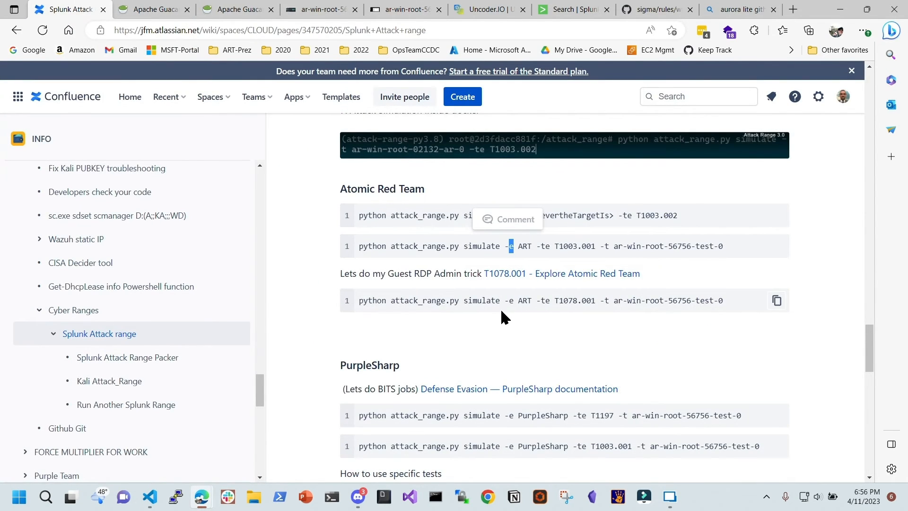
pyautogui.scroll(-5, 502, 317)
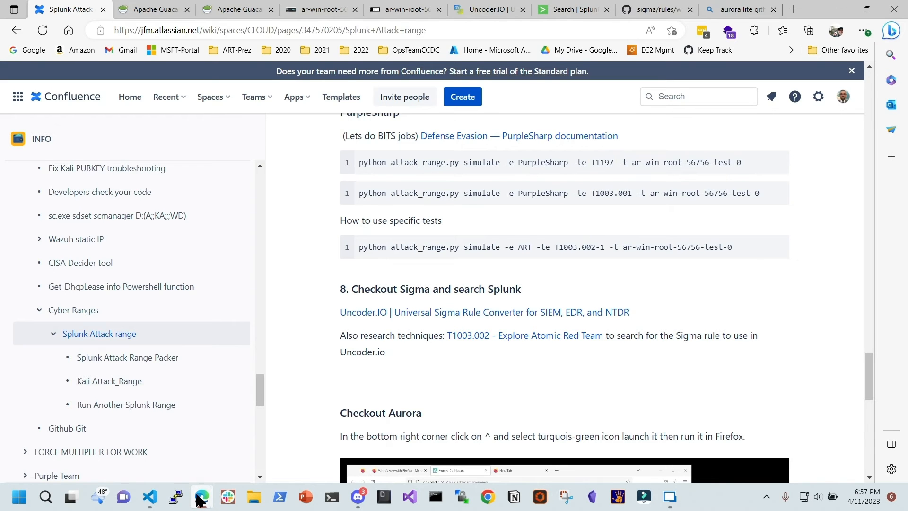
pyautogui.moveTo(202, 497)
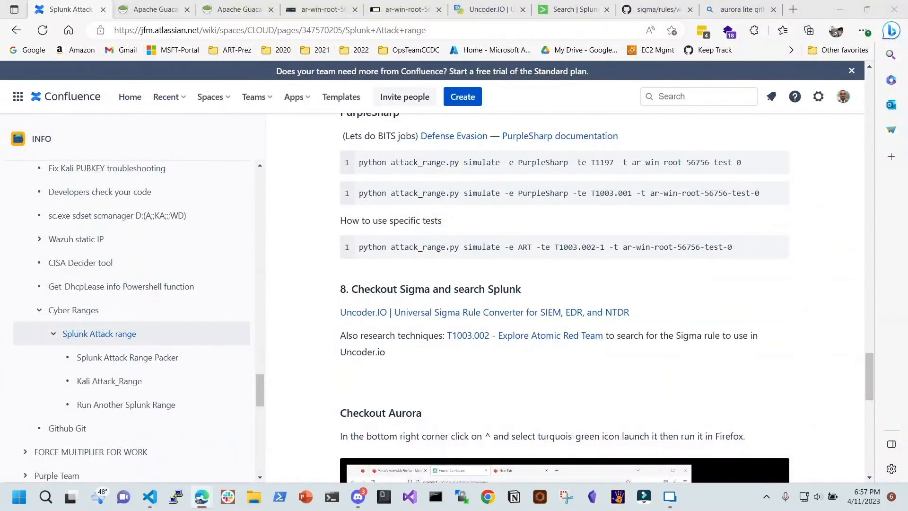
pyautogui.moveTo(907, 502); pyautogui.dragTo(431, 10)
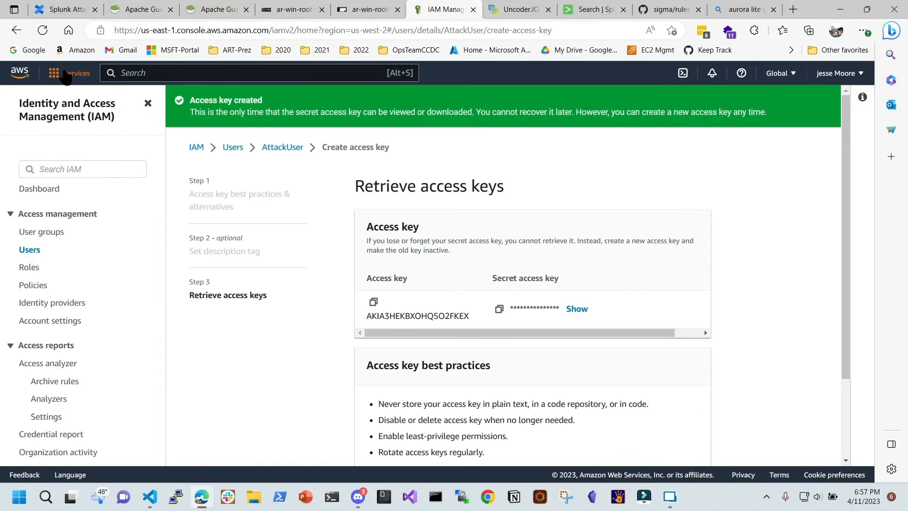
# Open the EC2 service by searching 'ec2' in the console search bar
pyautogui.click(117, 71)
pyautogui.write('ec2')
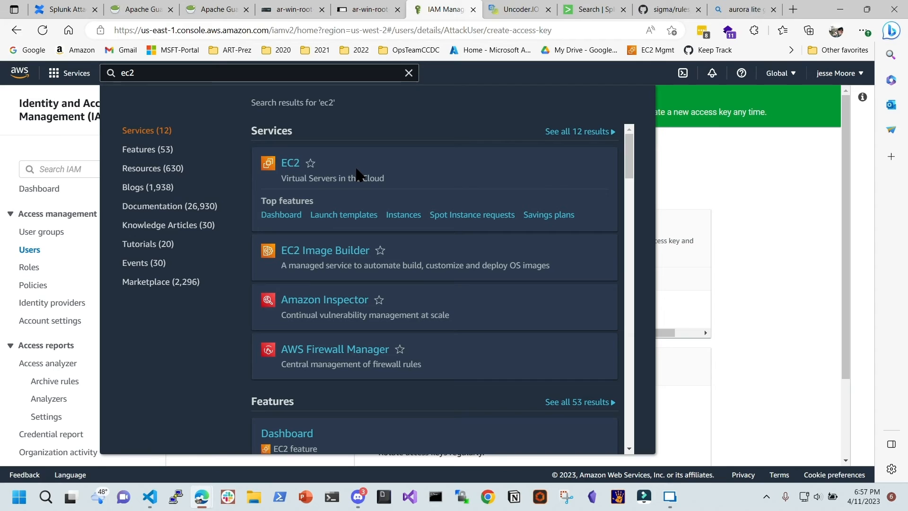
pyautogui.click(290, 165)
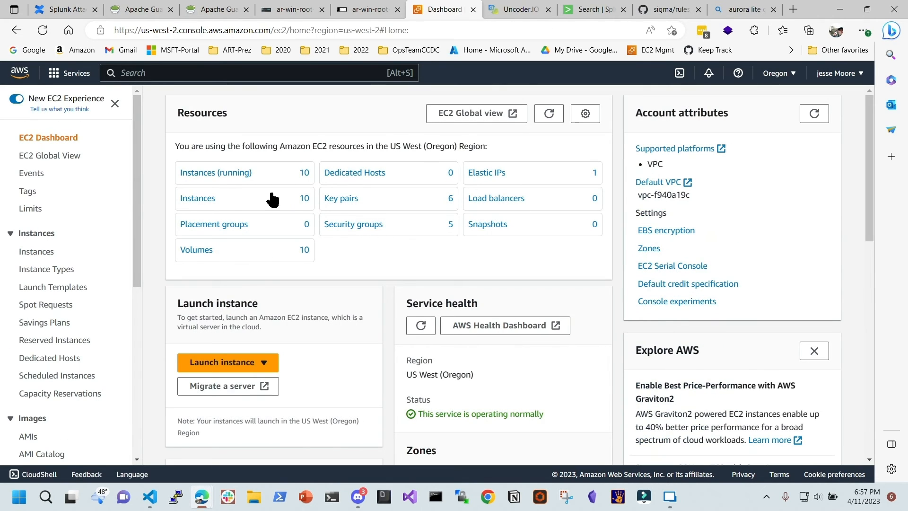
# List the running instances sorted by name and open ar-kali-root-62944-NULL404's details
pyautogui.click(256, 176)
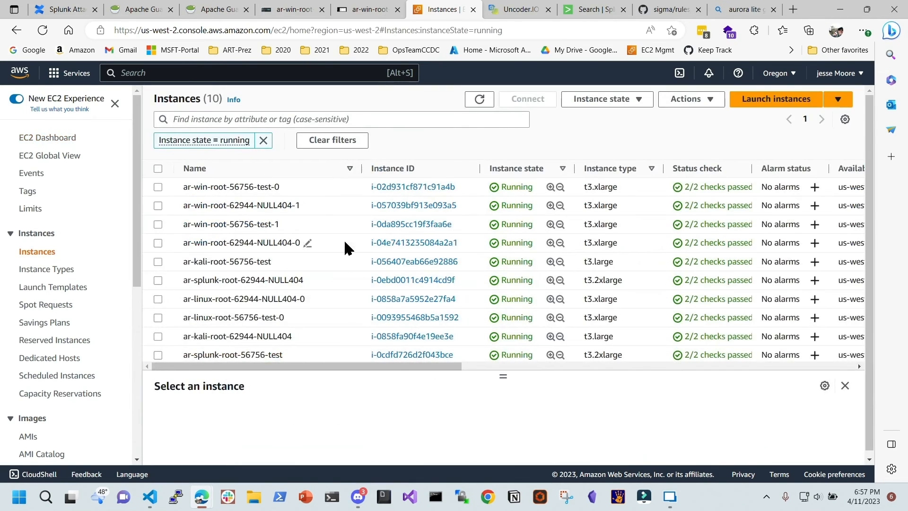
pyautogui.click(300, 168)
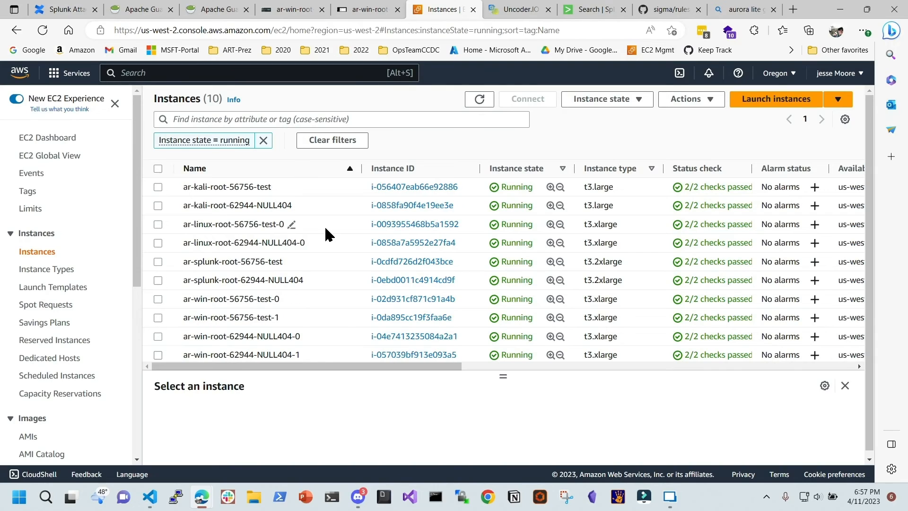
pyautogui.doubleClick(259, 205)
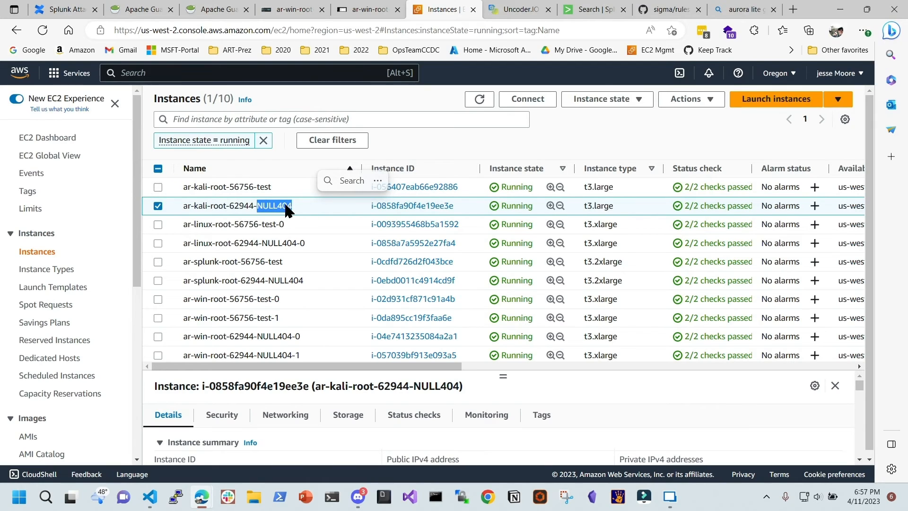
pyautogui.hotkey('alt', 'Tab')
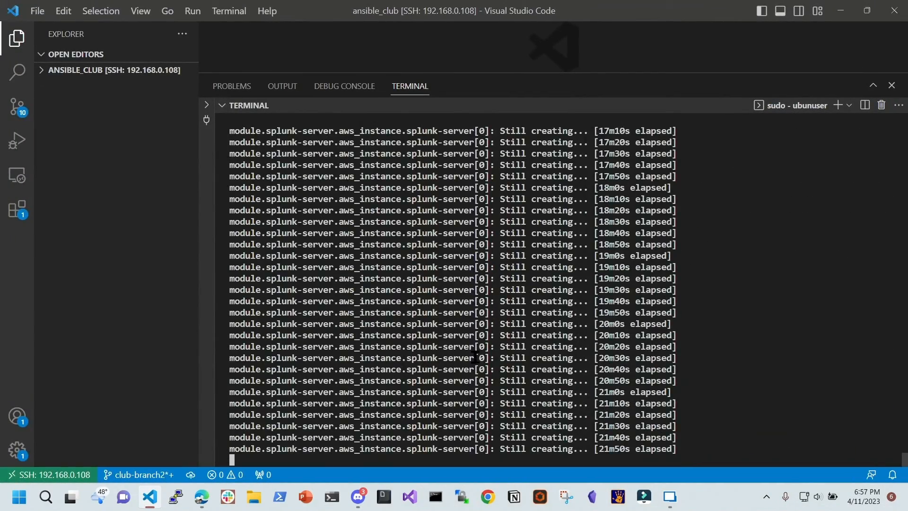
# Back from VS Code, view the ar-kali-root-56756-test instance, then return to the EC2 Dashboard
pyautogui.hotkey('alt', 'Tab')
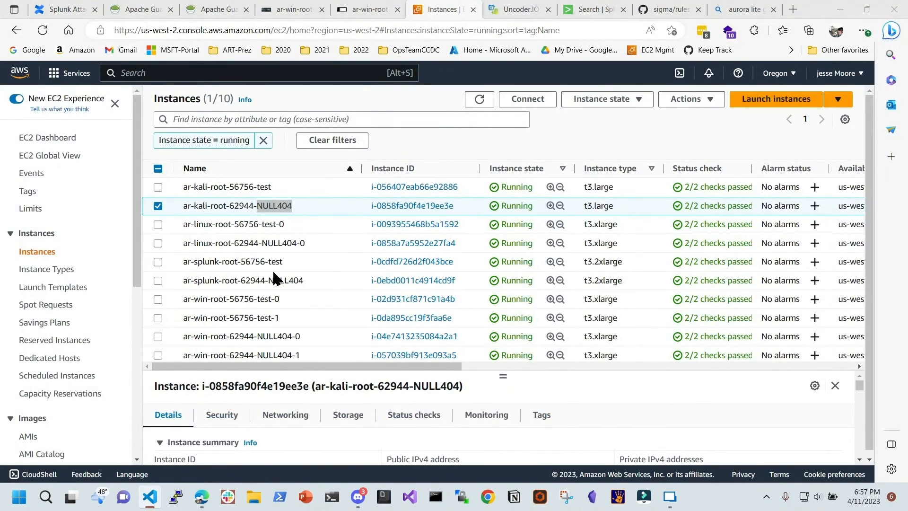
pyautogui.doubleClick(264, 187)
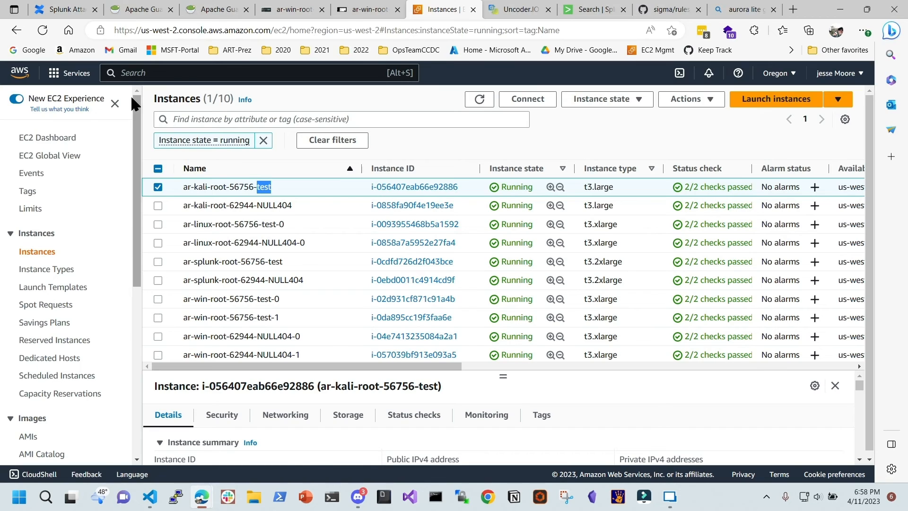
pyautogui.click(69, 139)
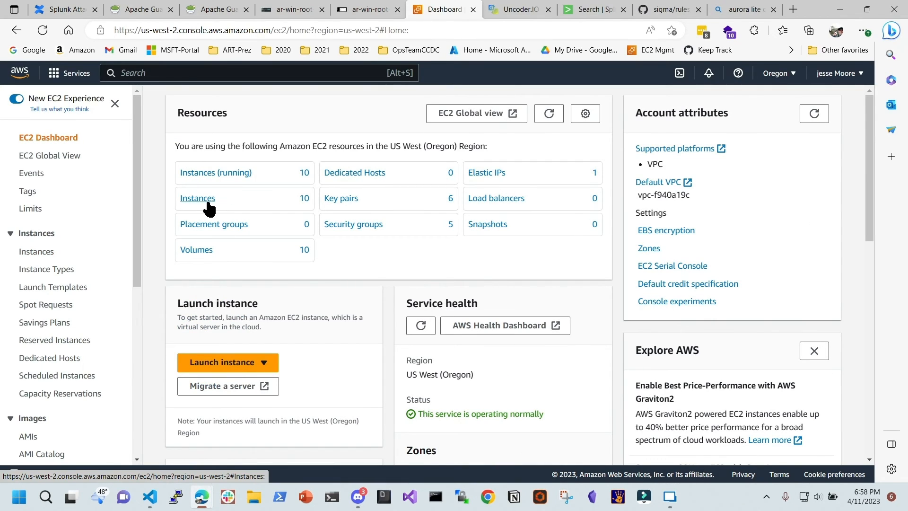
# Scroll the Splunk Attack range page to step 9 and highlight 'destroy' in the python attack_range.py destroy command
pyautogui.click(78, 12)
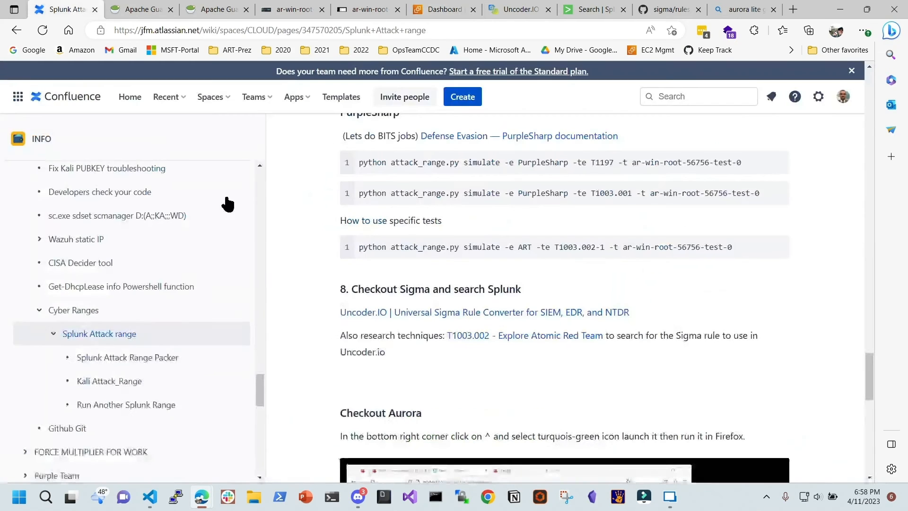
pyautogui.scroll(-3, 303, 289)
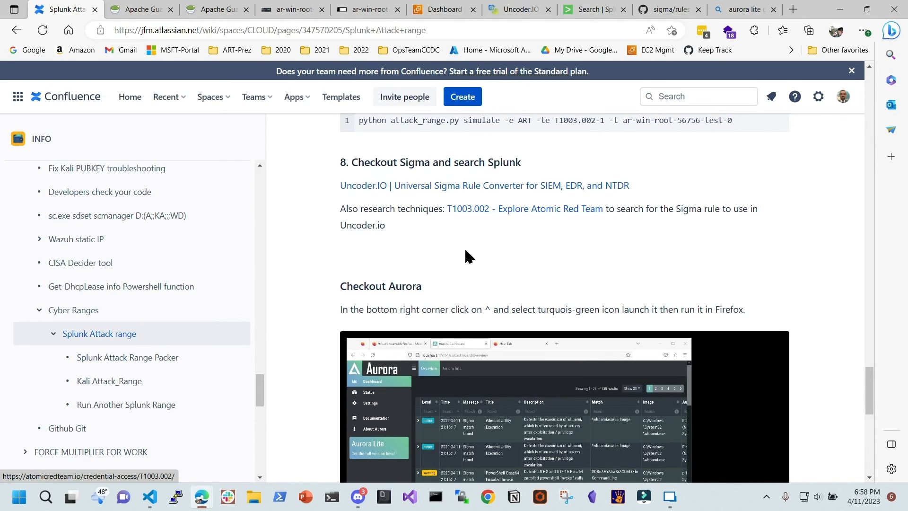
pyautogui.scroll(-5, 464, 246)
pyautogui.scroll(-5, 528, 294)
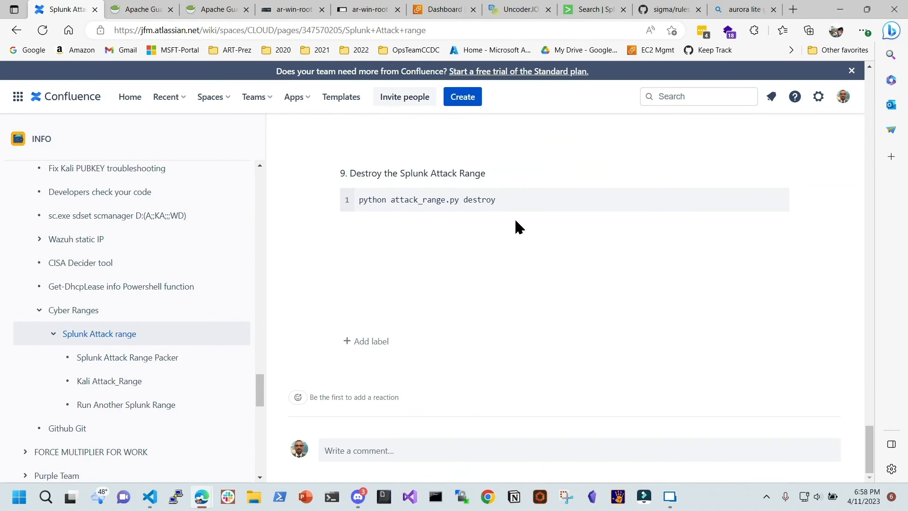
pyautogui.moveTo(505, 200); pyautogui.dragTo(356, 200)
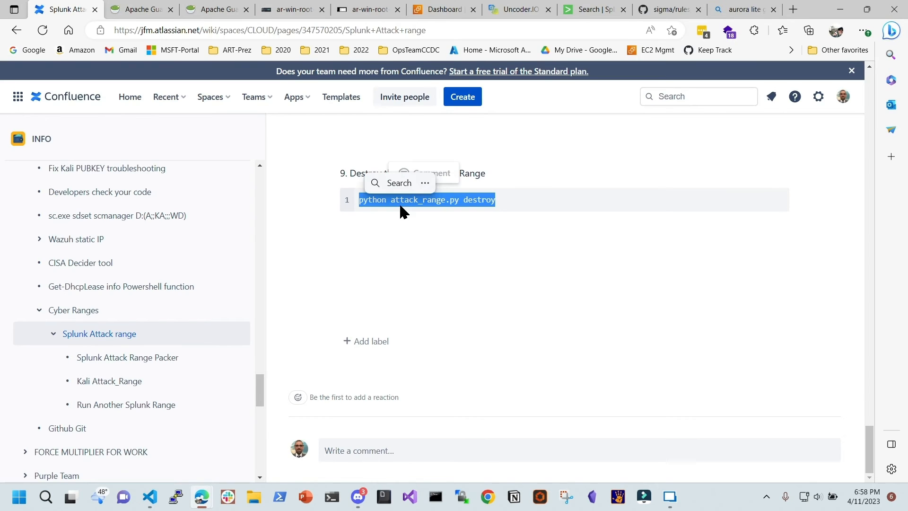
pyautogui.moveTo(499, 199); pyautogui.dragTo(378, 207)
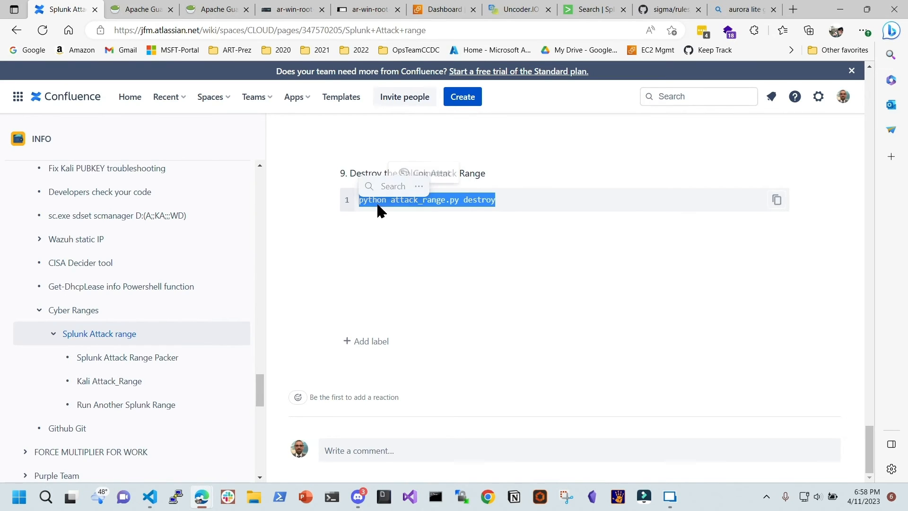
pyautogui.click(500, 202)
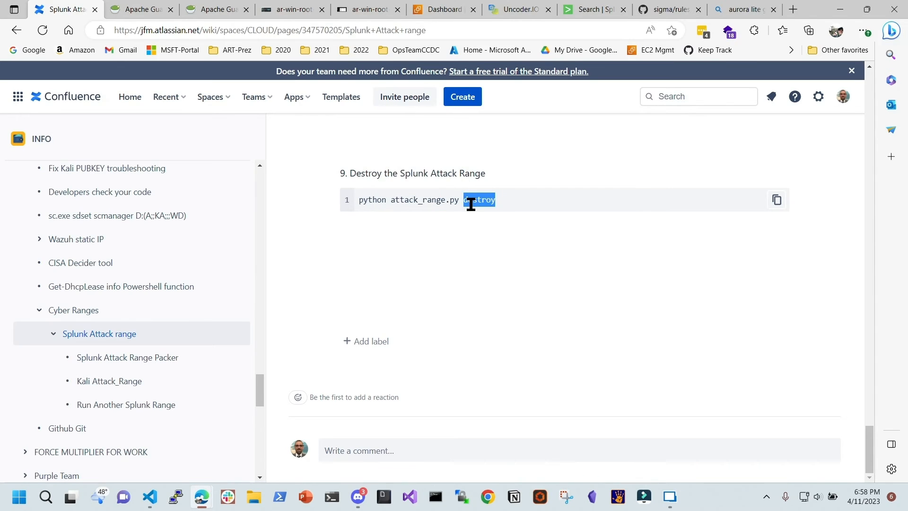
pyautogui.click(467, 257)
pyautogui.moveTo(496, 199); pyautogui.dragTo(466, 200)
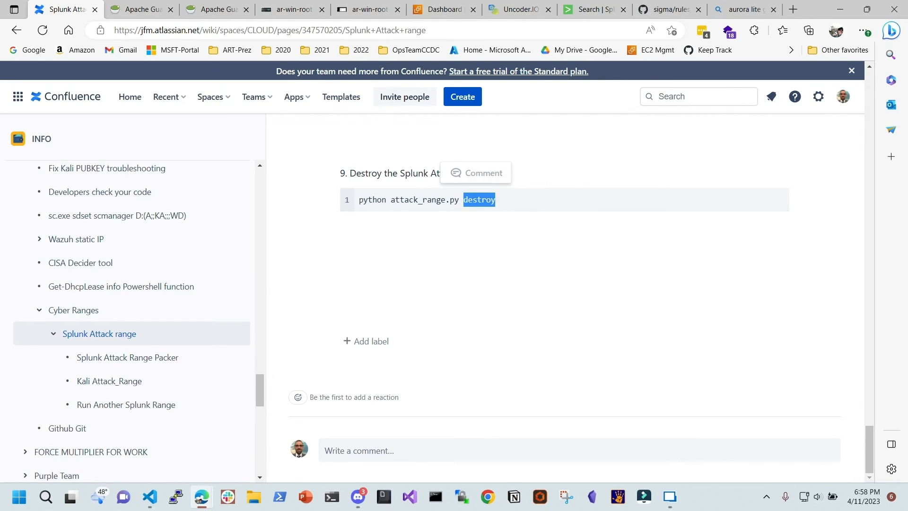
# Return to the page top and bring in the splunk/attack_range GitHub README at its Purpose section
pyautogui.hotkey('alt', 'Tab')
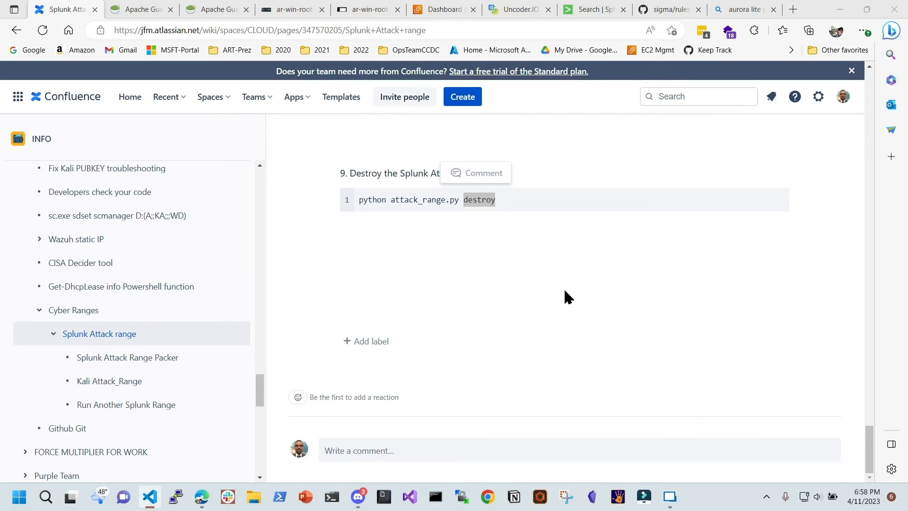
pyautogui.click(518, 251)
pyautogui.scroll(1, 525, 275)
pyautogui.scroll(2, 530, 283)
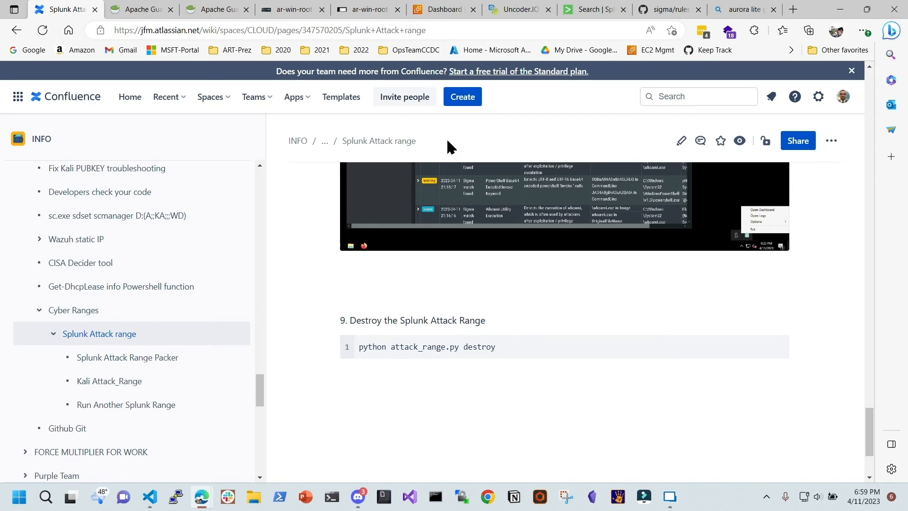
pyautogui.scroll(10, 489, 240)
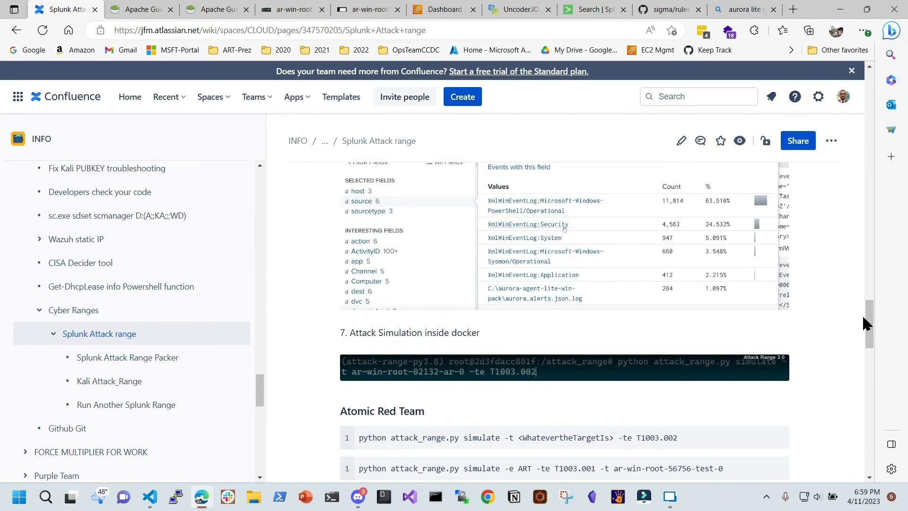
pyautogui.moveTo(870, 324); pyautogui.dragTo(857, 60)
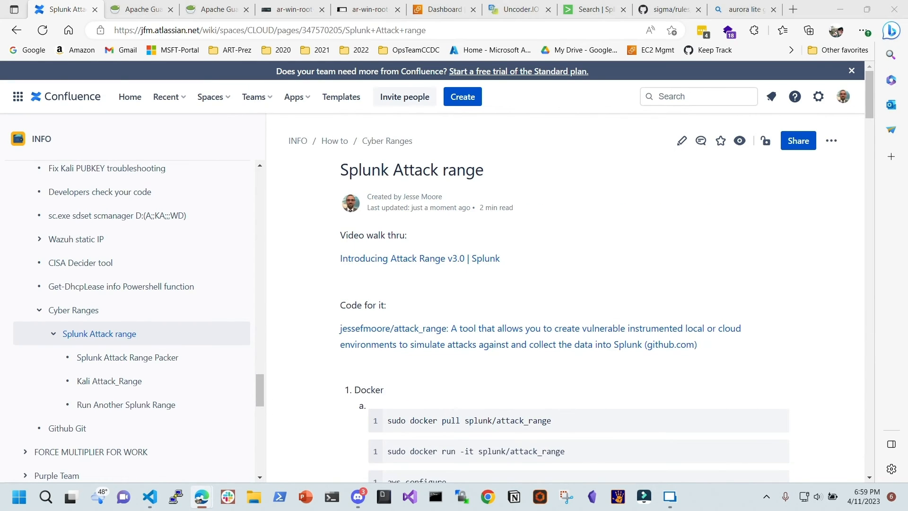
pyautogui.moveTo(531, 233); pyautogui.dragTo(208, 6)
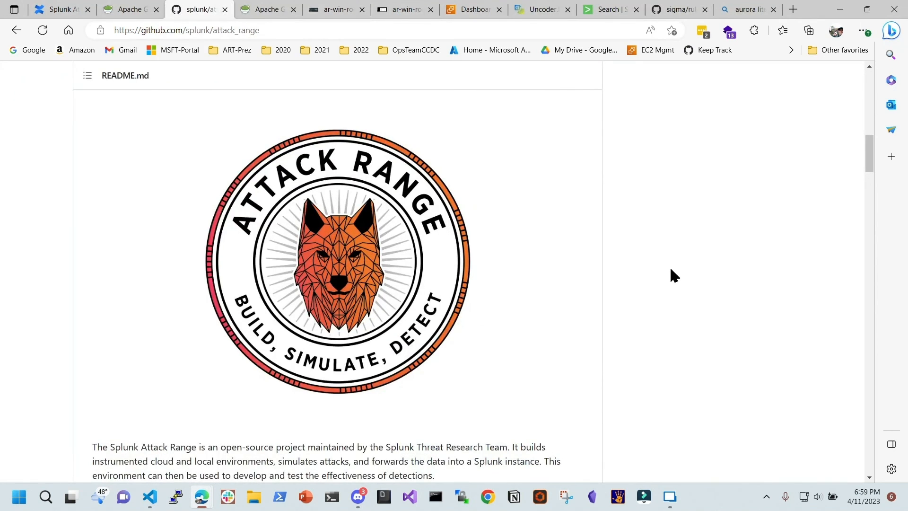
pyautogui.scroll(-10, 657, 271)
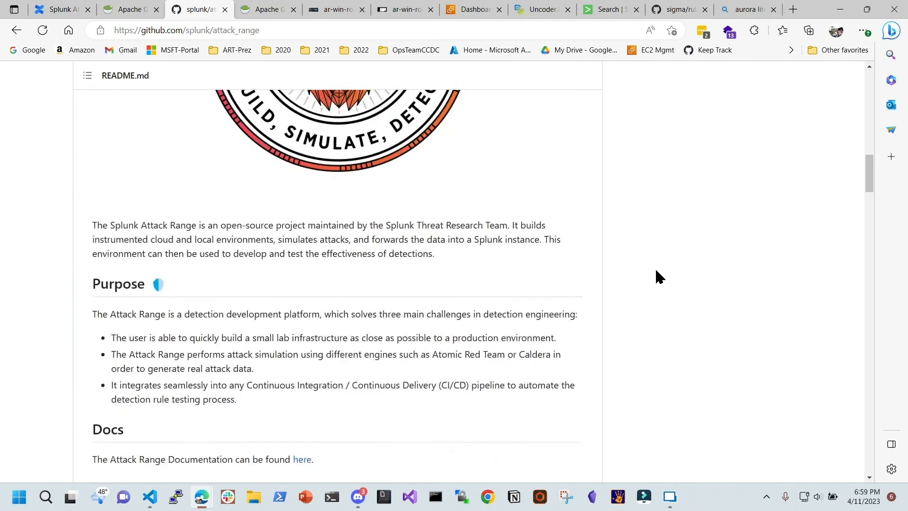